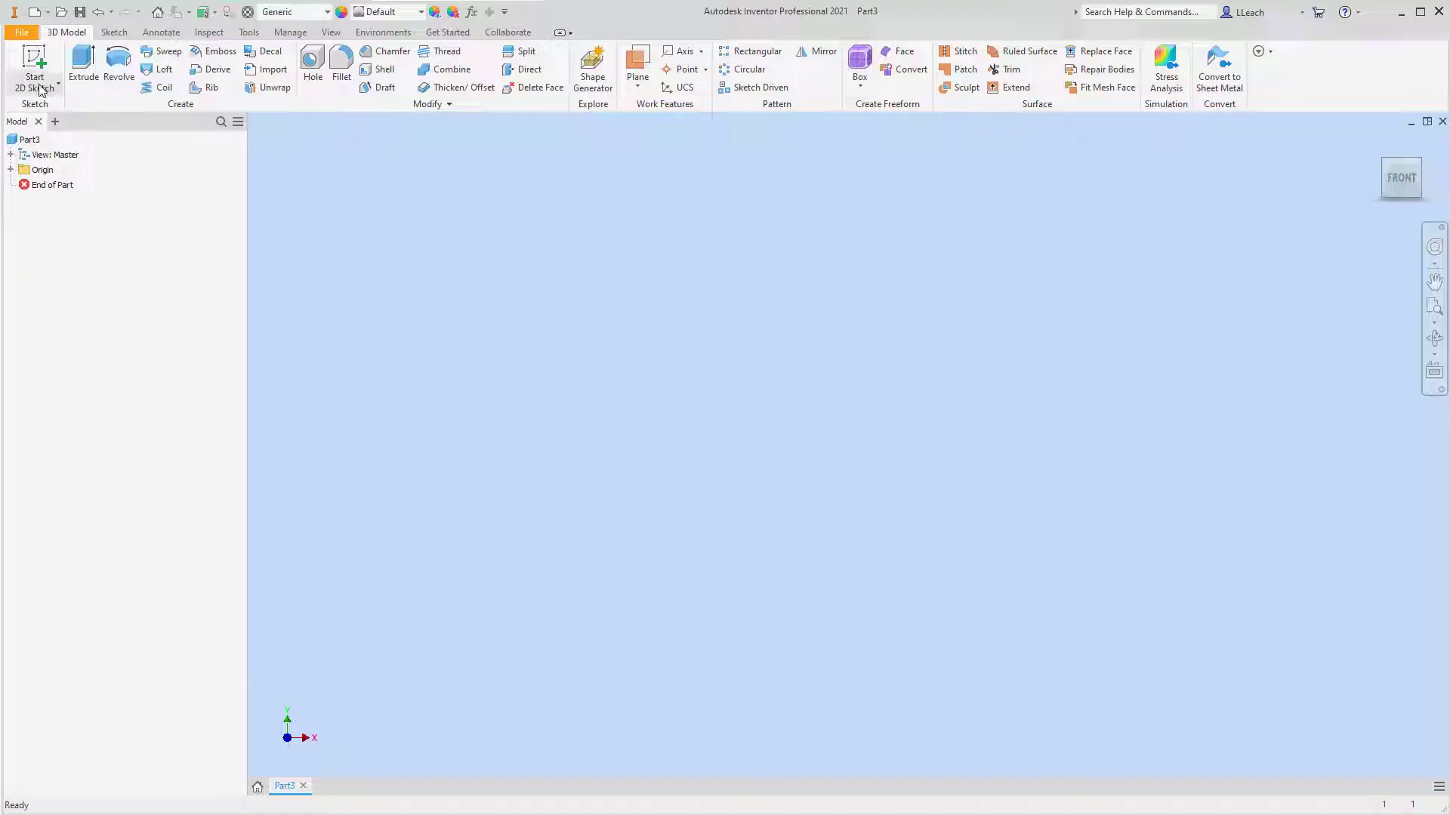
# Sketch a 16 mm by 16 mm two-point center rectangle centred on the origin of the front (XY) plane and finish the sketch.
pyautogui.click(58, 85)
pyautogui.click(52, 114)
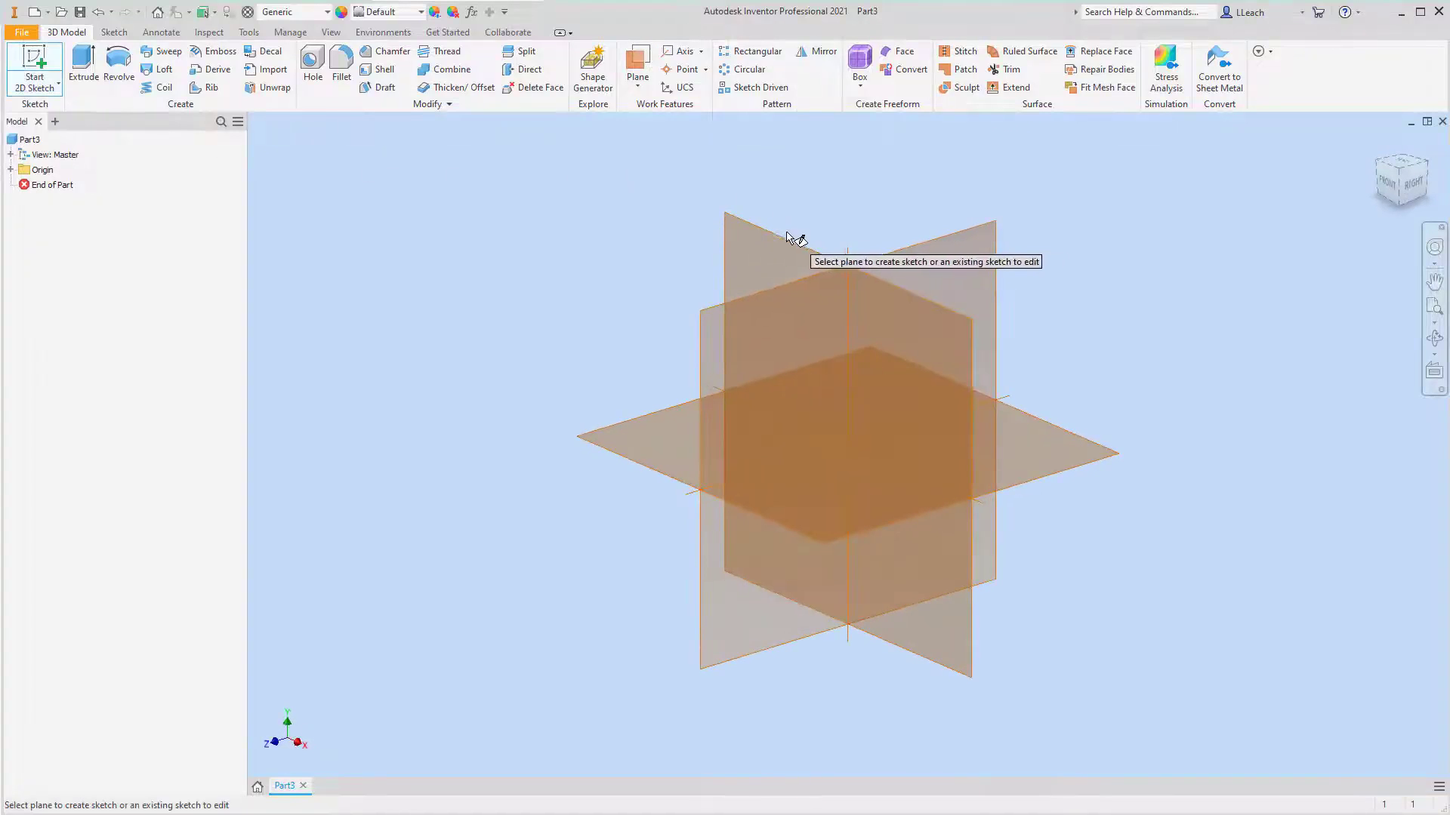
pyautogui.click(789, 244)
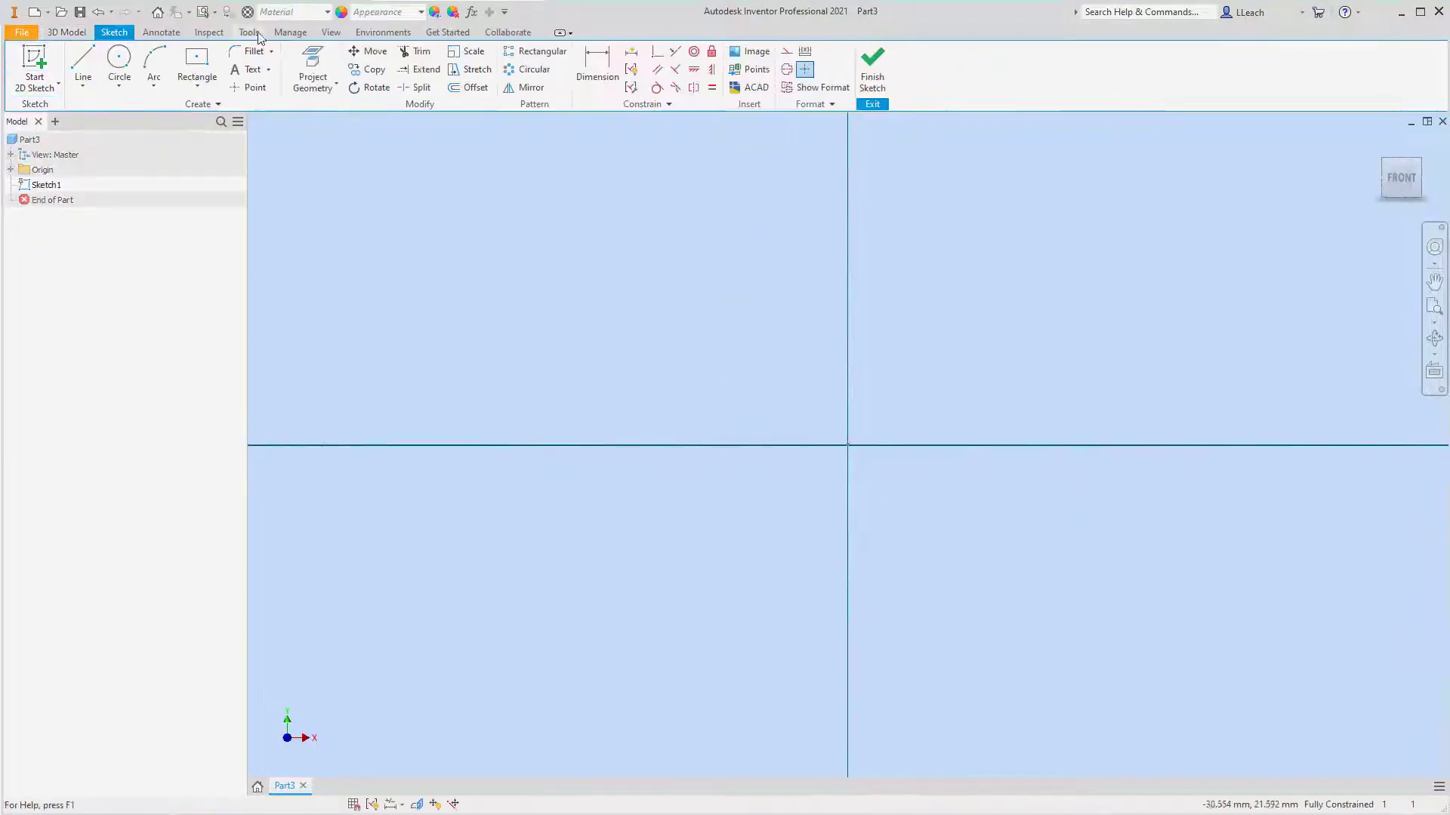
pyautogui.click(198, 88)
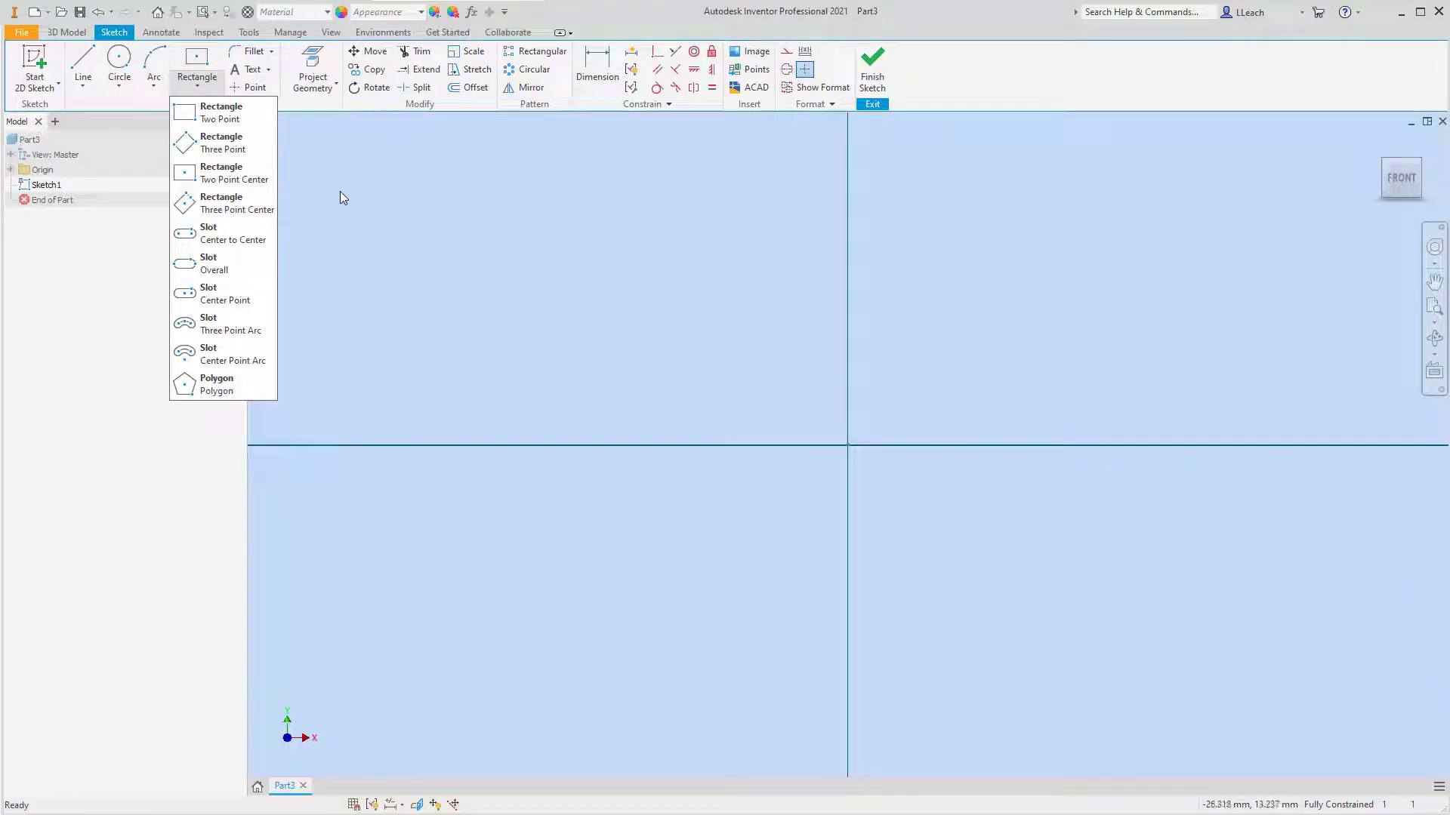
pyautogui.click(234, 179)
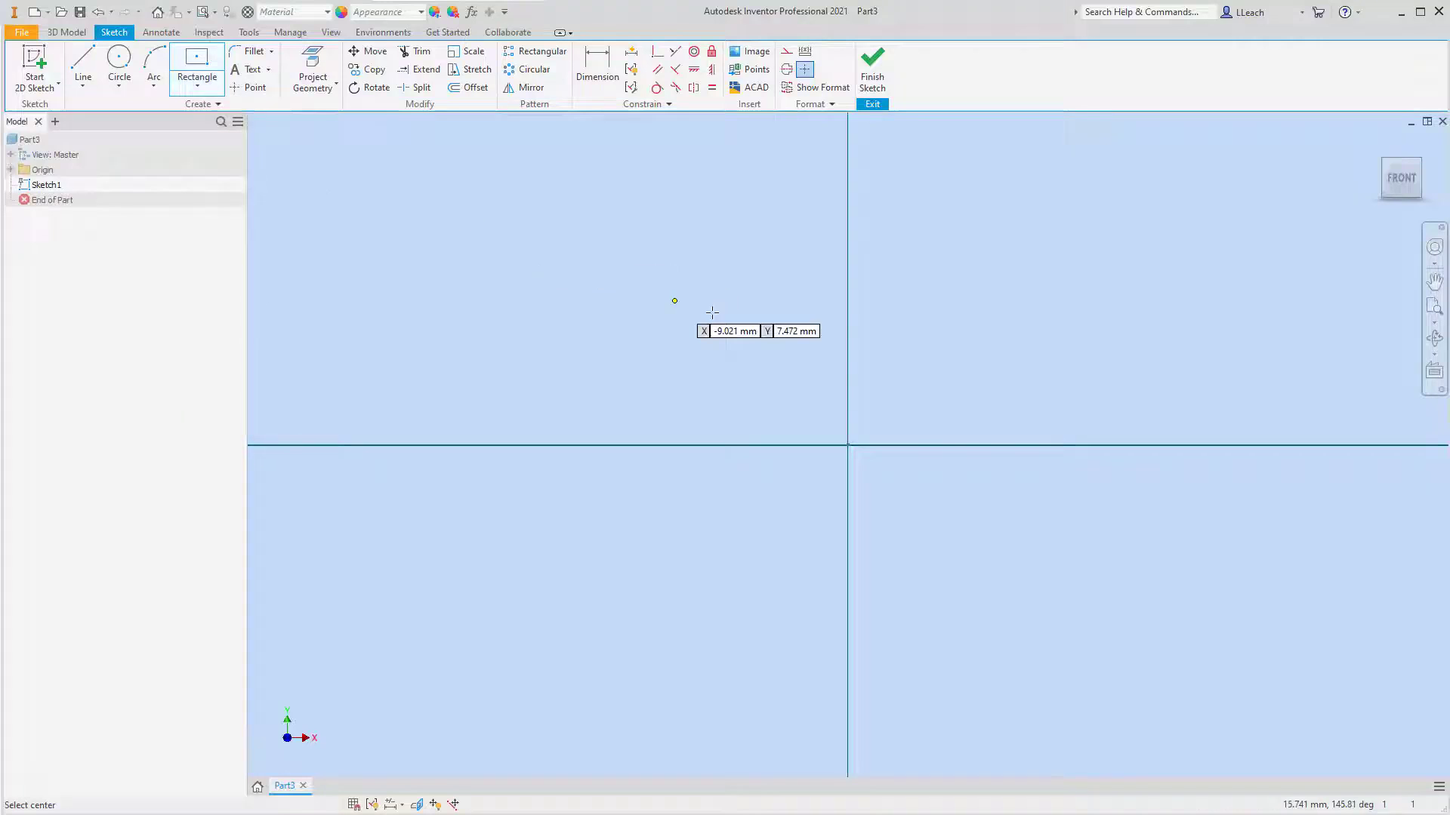
pyautogui.click(847, 445)
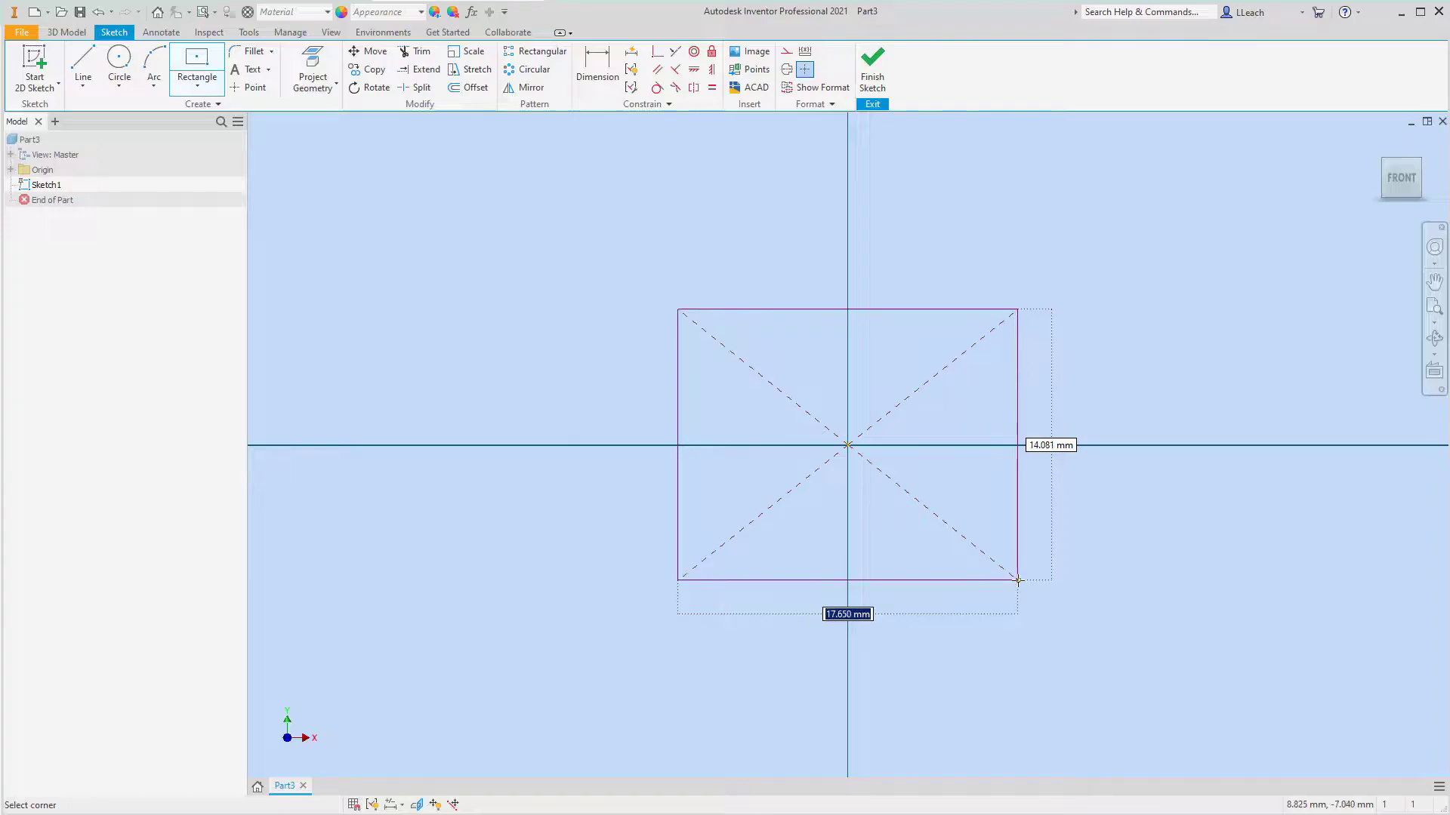
pyautogui.write('16')
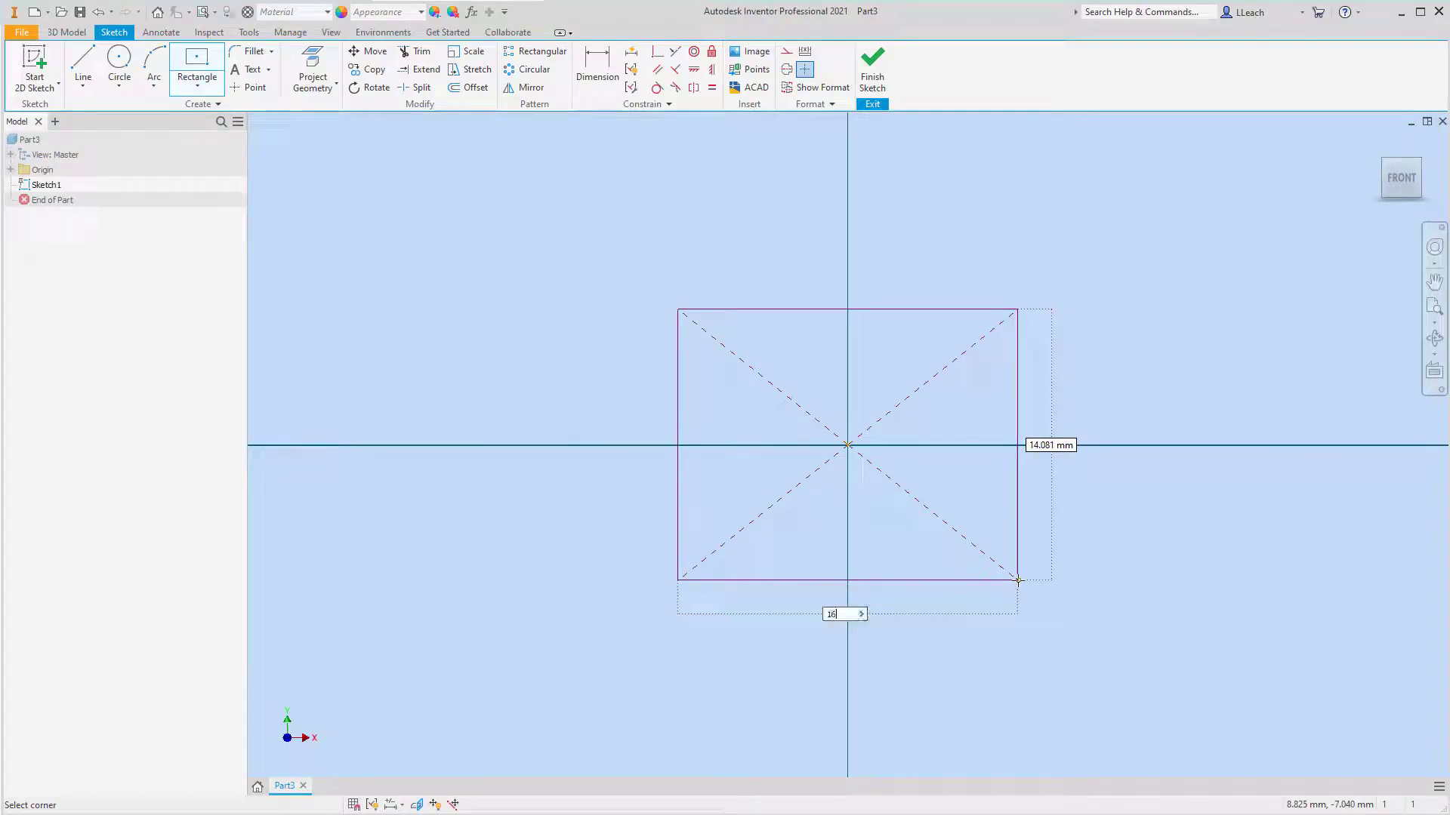
pyautogui.press('Tab')
pyautogui.write('1')
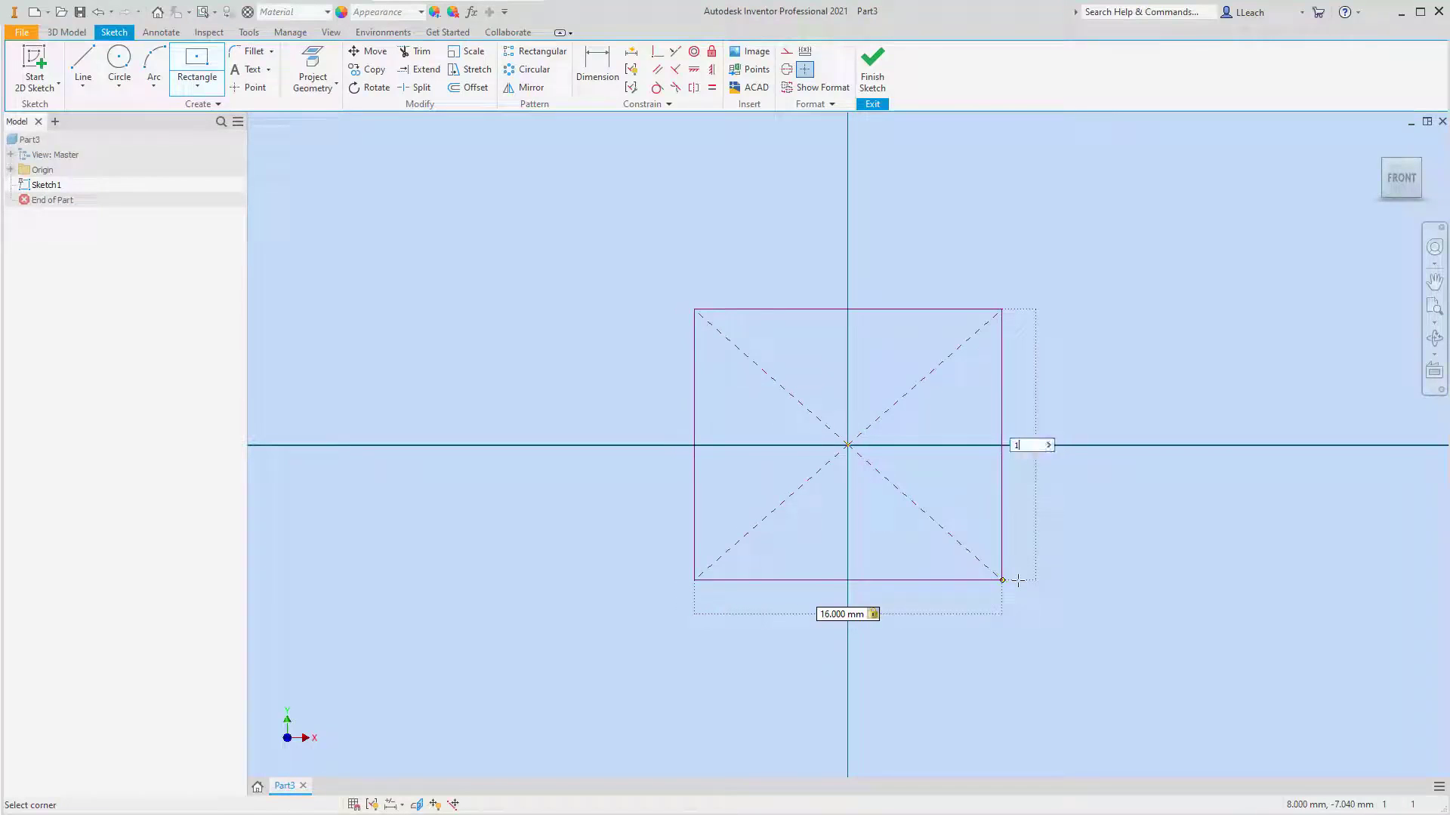
pyautogui.press('Tab')
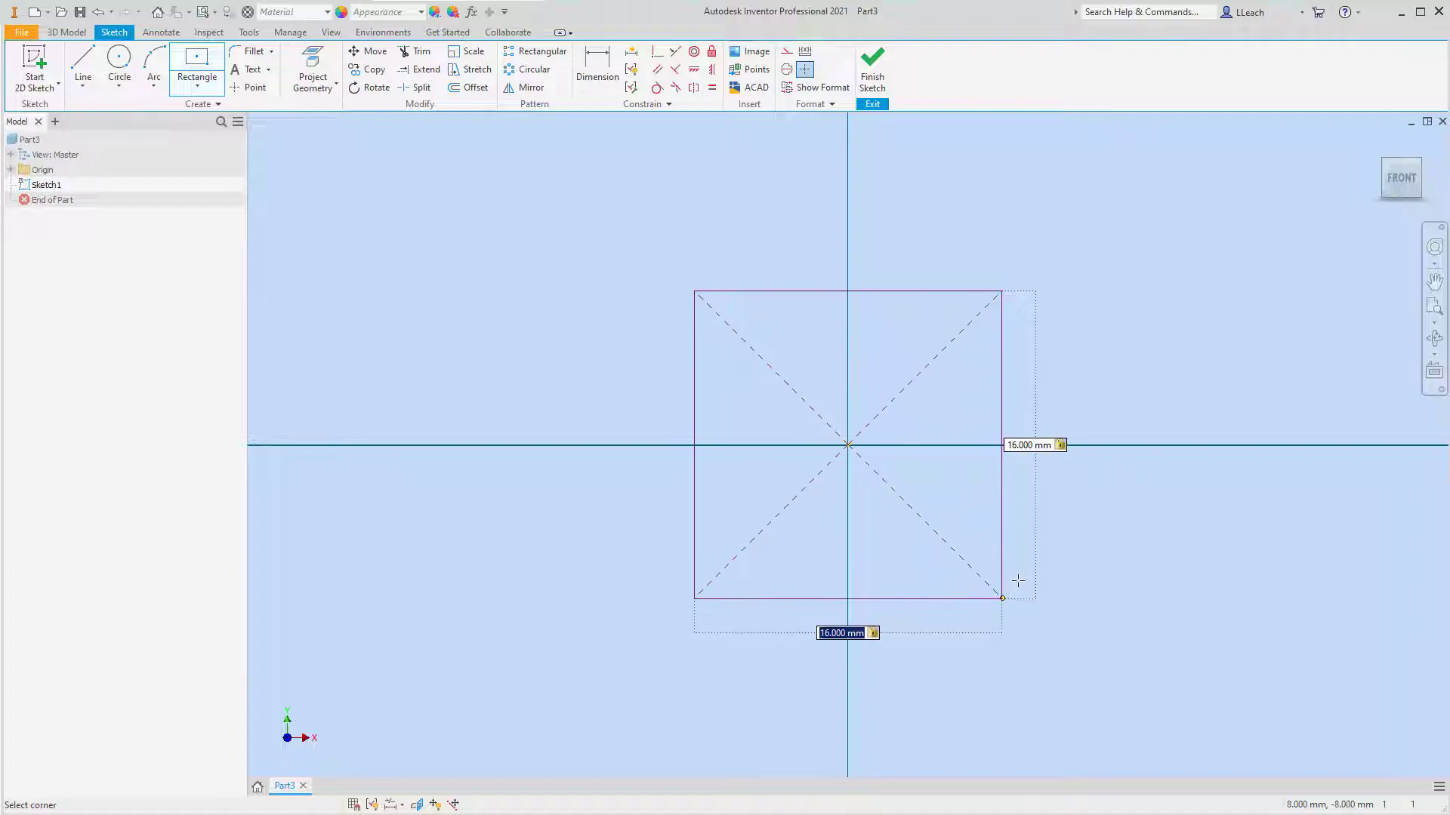
pyautogui.press('Return')
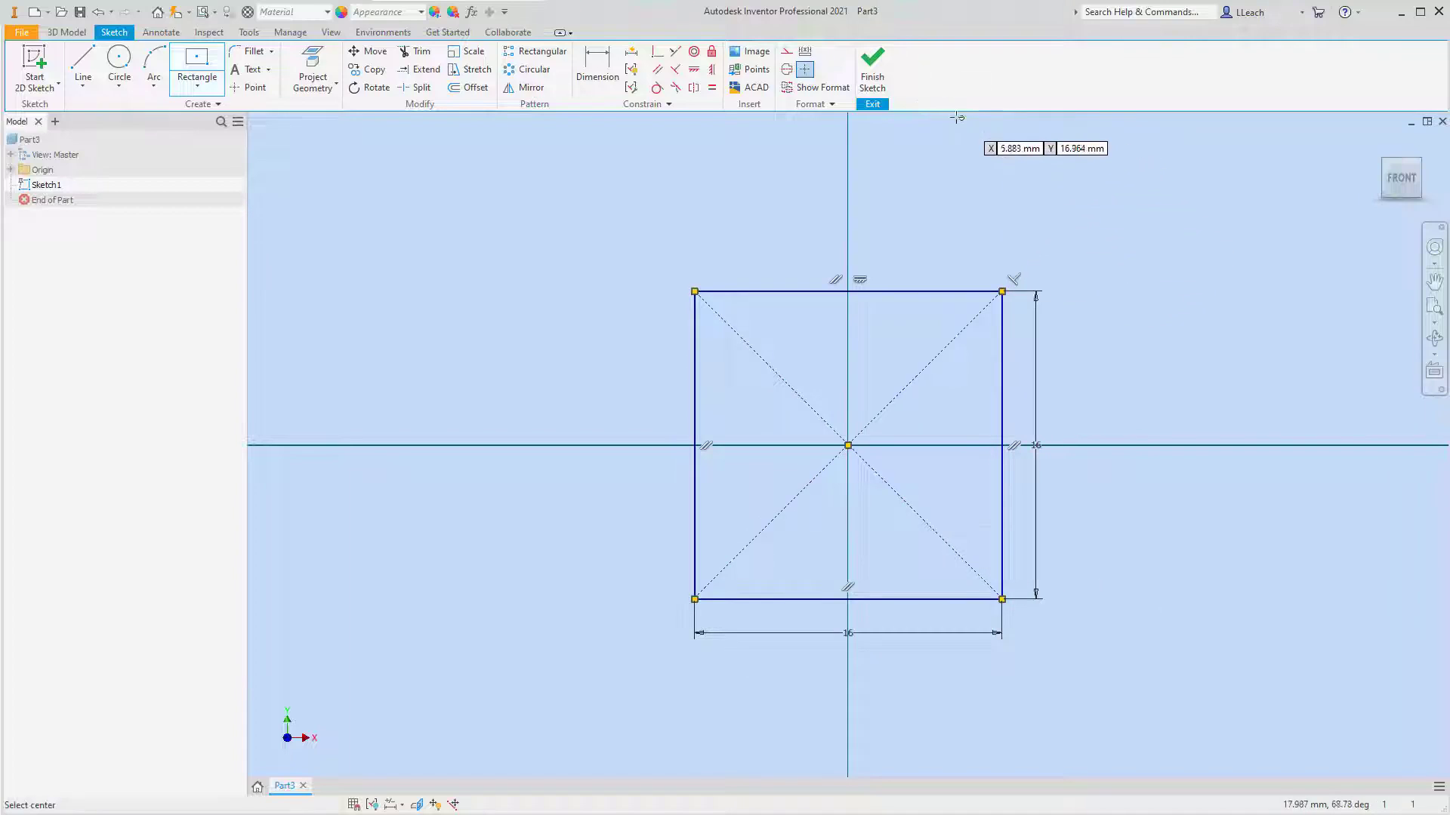
pyautogui.click(875, 75)
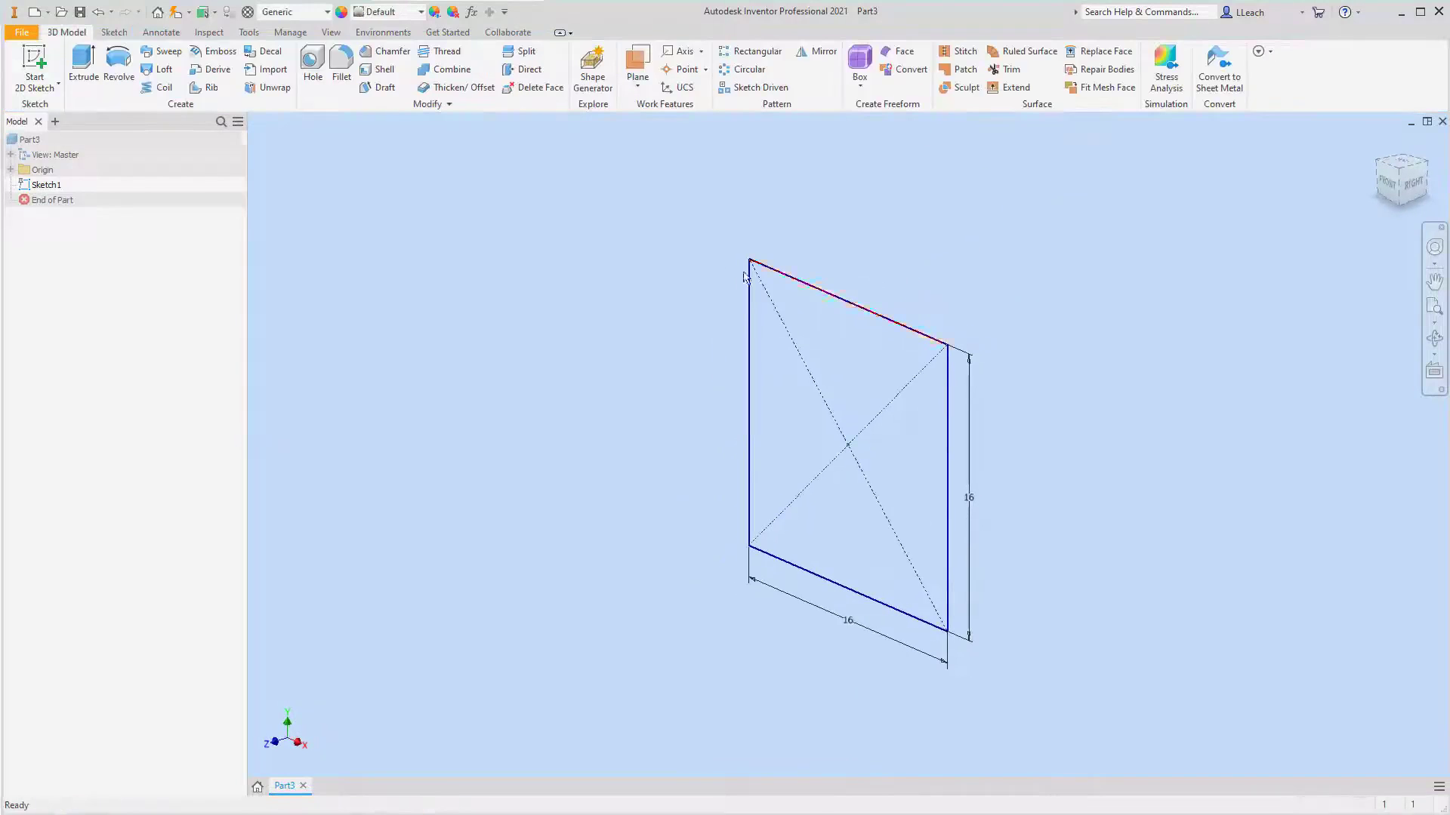
# Extrude the square profile symmetrically about its sketch plane with a distance of 16 mm.
pyautogui.click(85, 66)
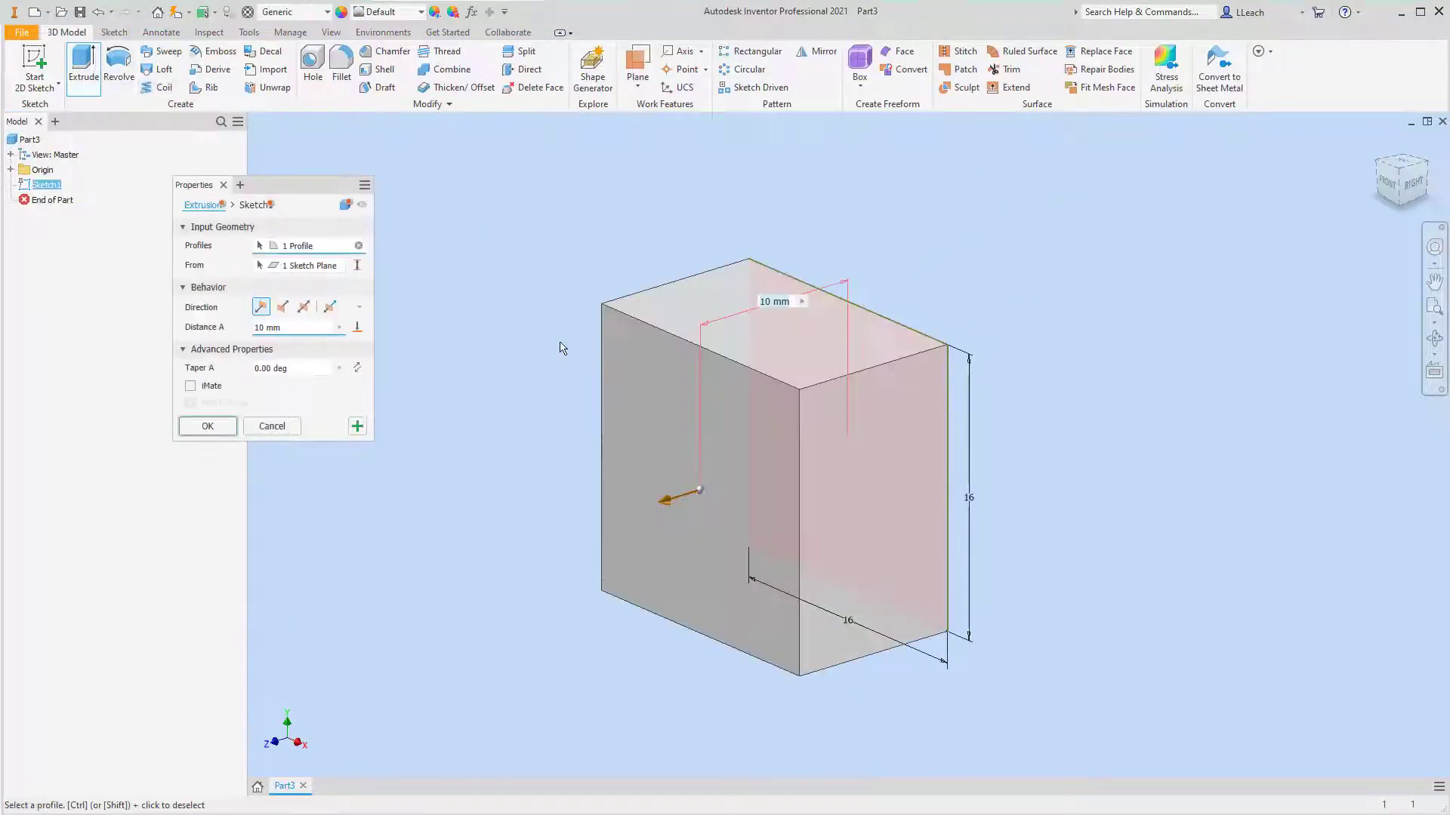
pyautogui.click(302, 306)
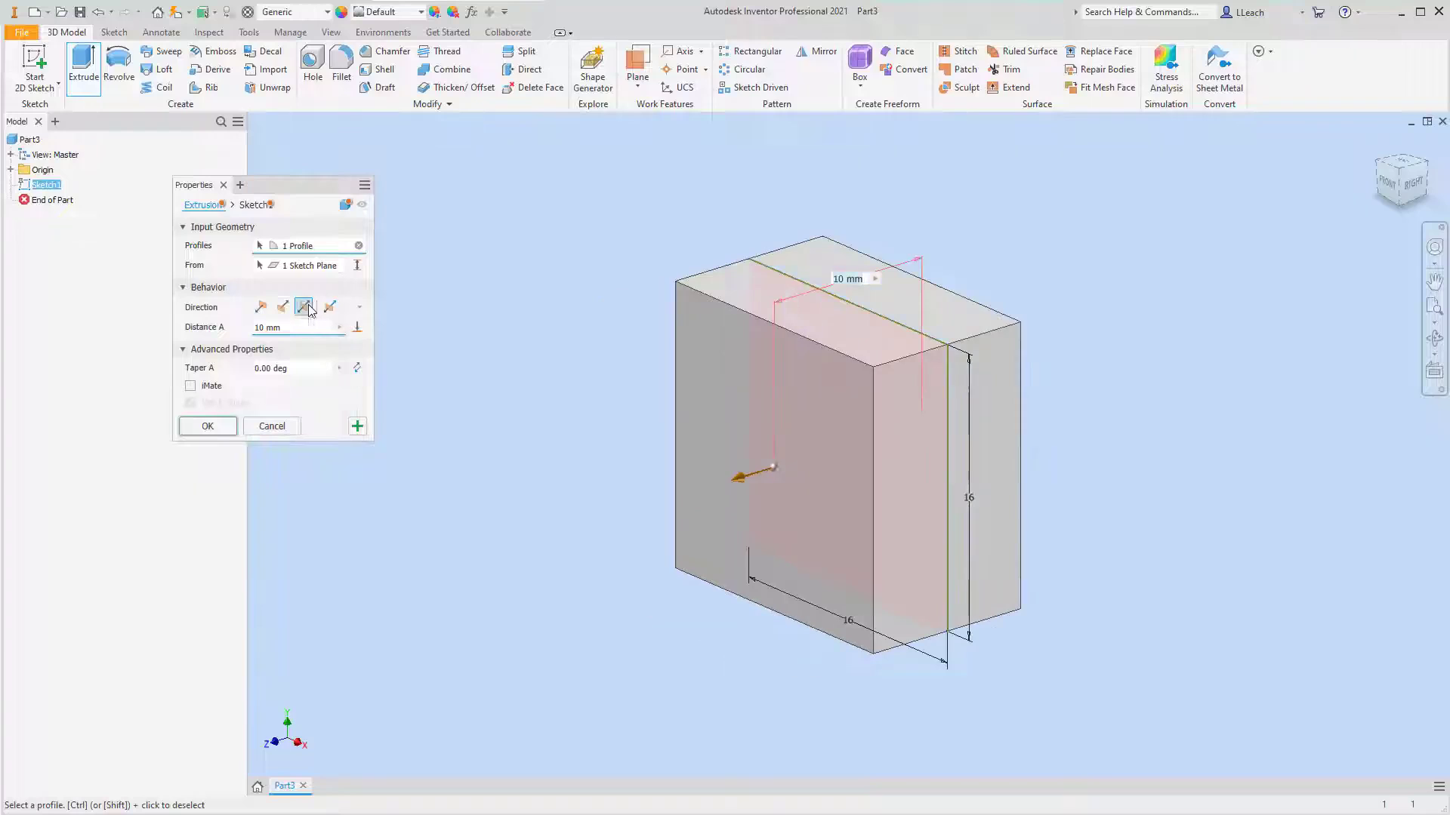
pyautogui.tripleClick(316, 325)
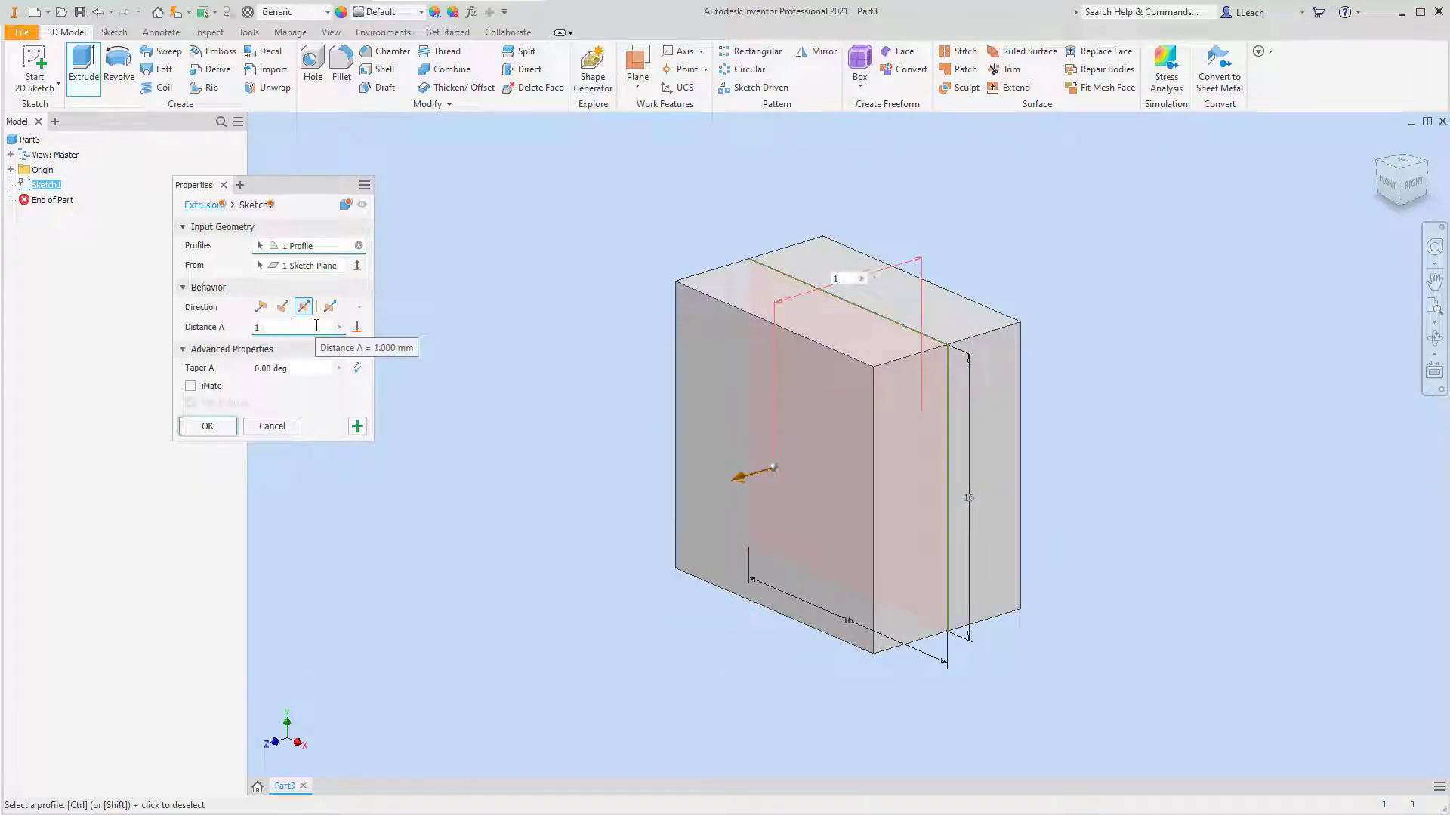
pyautogui.write('16')
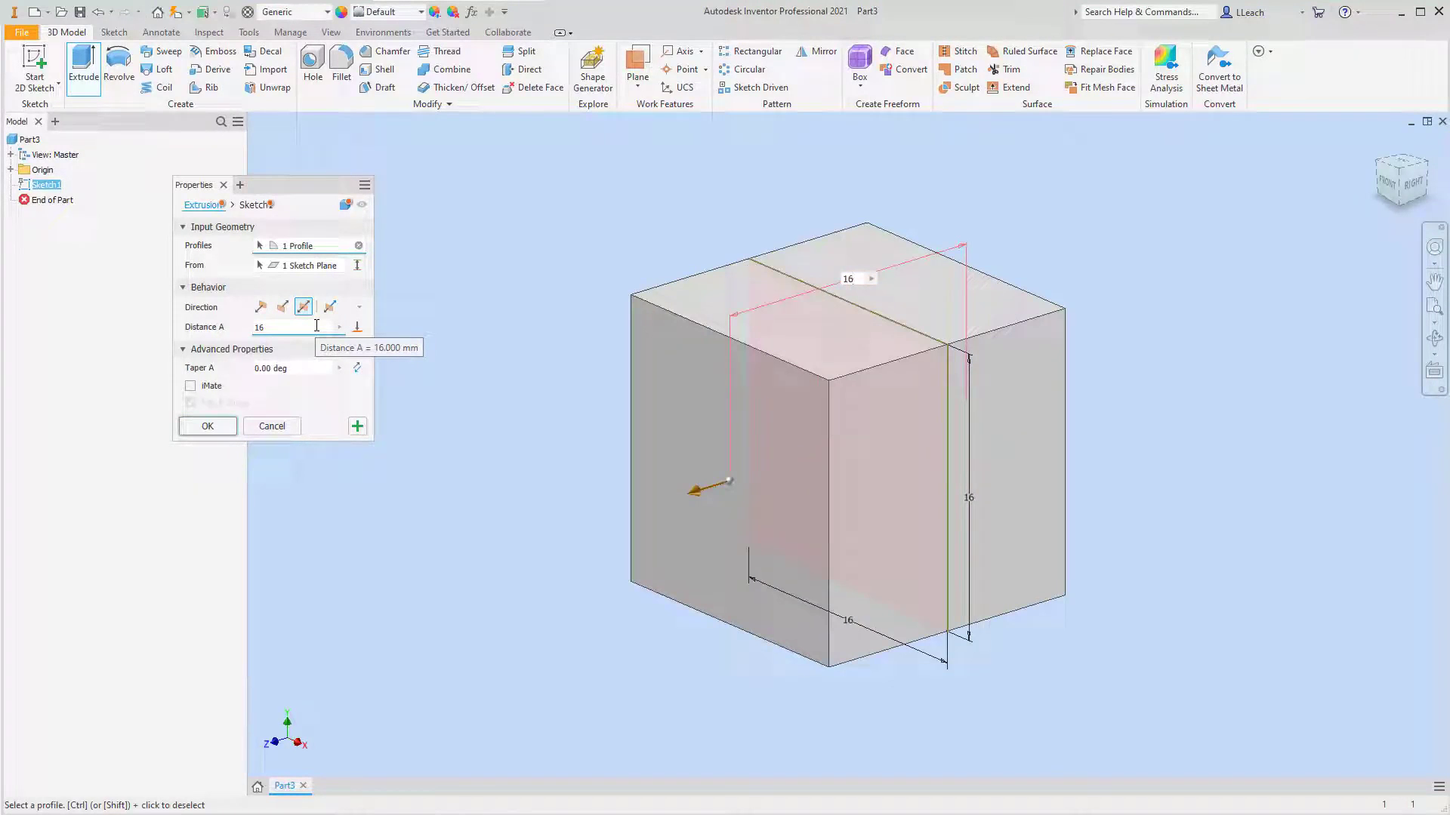
pyautogui.press('Return')
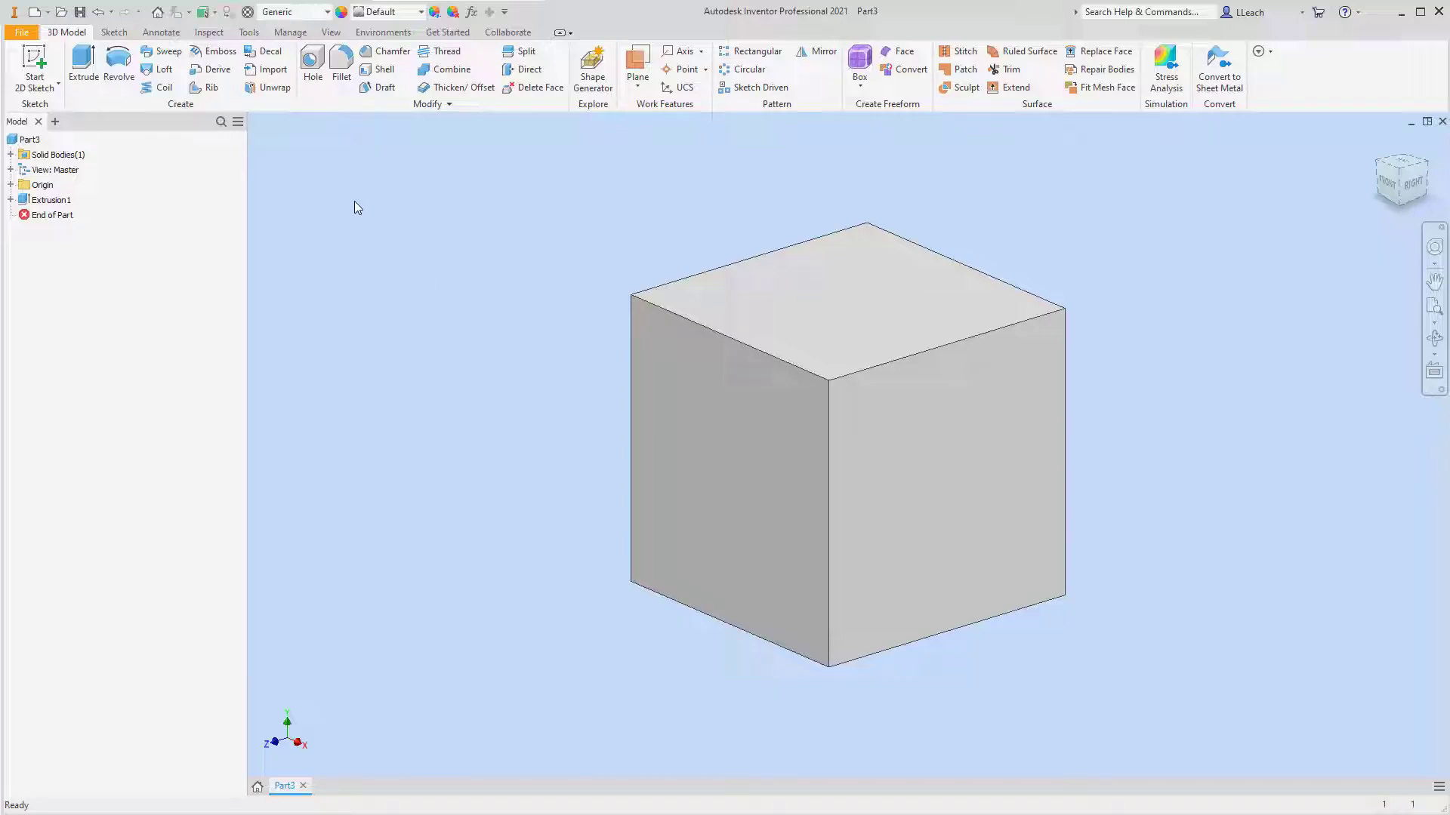
# Start a 2D sketch on the cube's front face and project the face's outline into it.
pyautogui.click(57, 83)
pyautogui.click(60, 108)
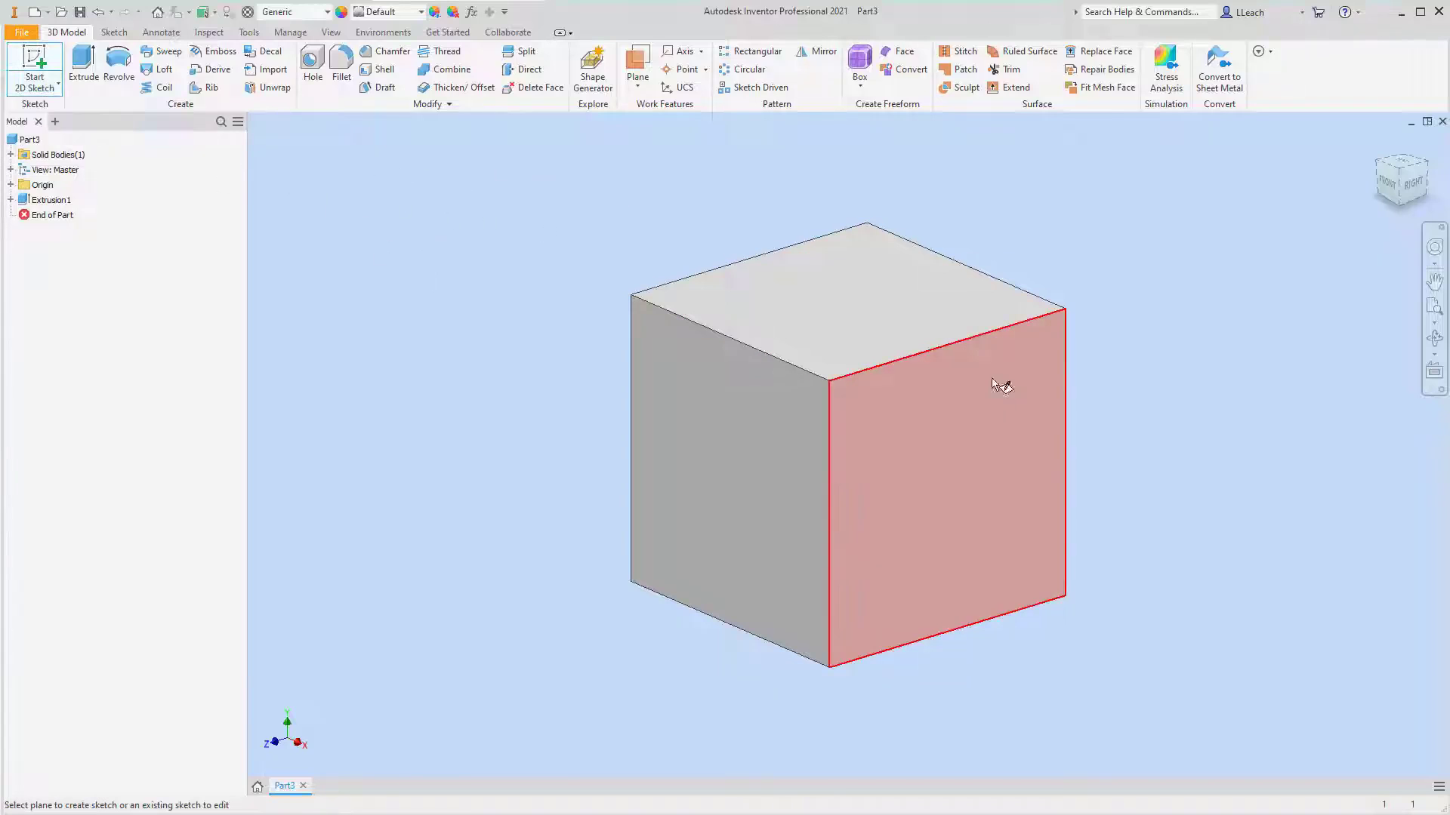
pyautogui.click(772, 446)
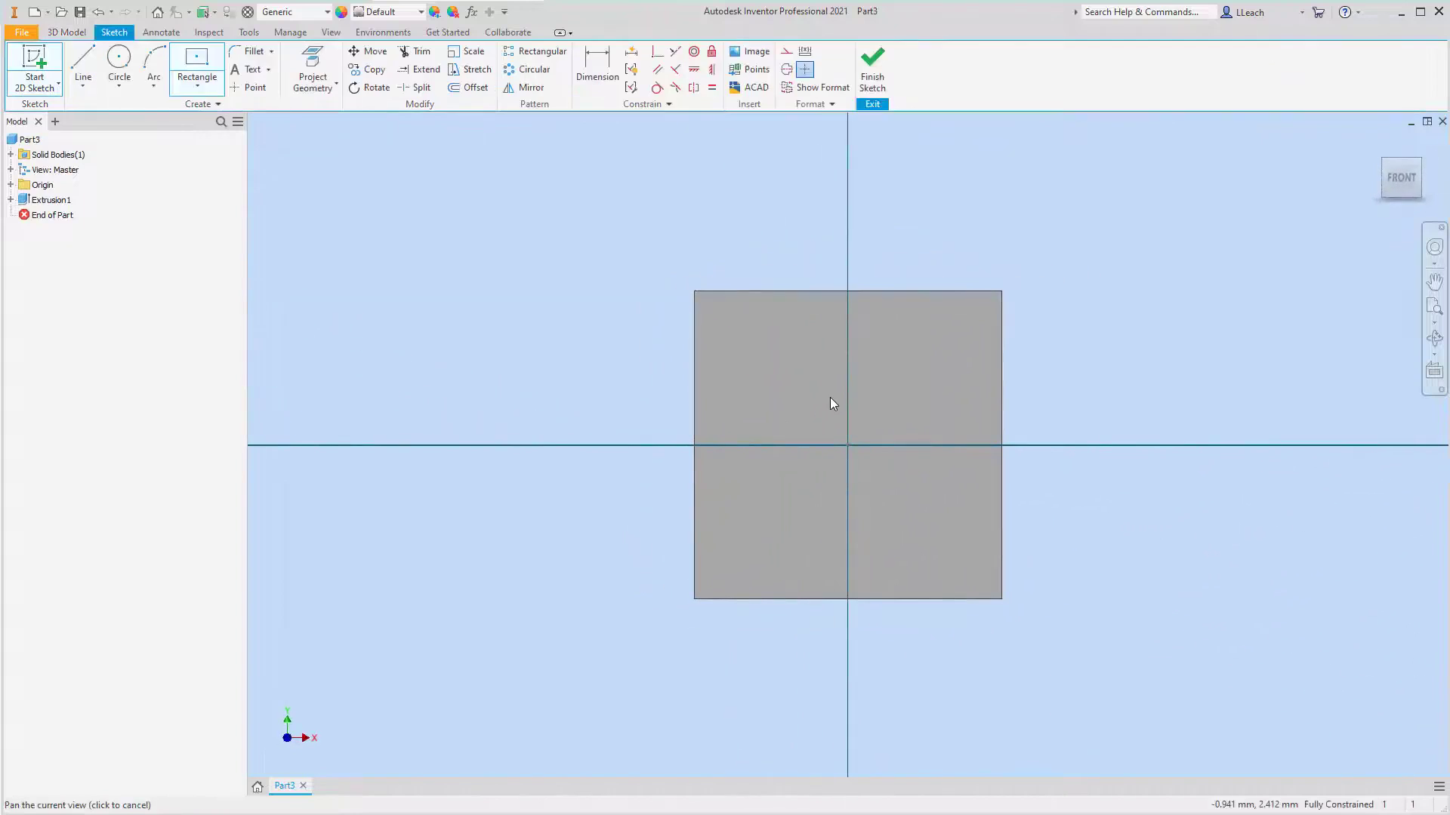
pyautogui.click(323, 68)
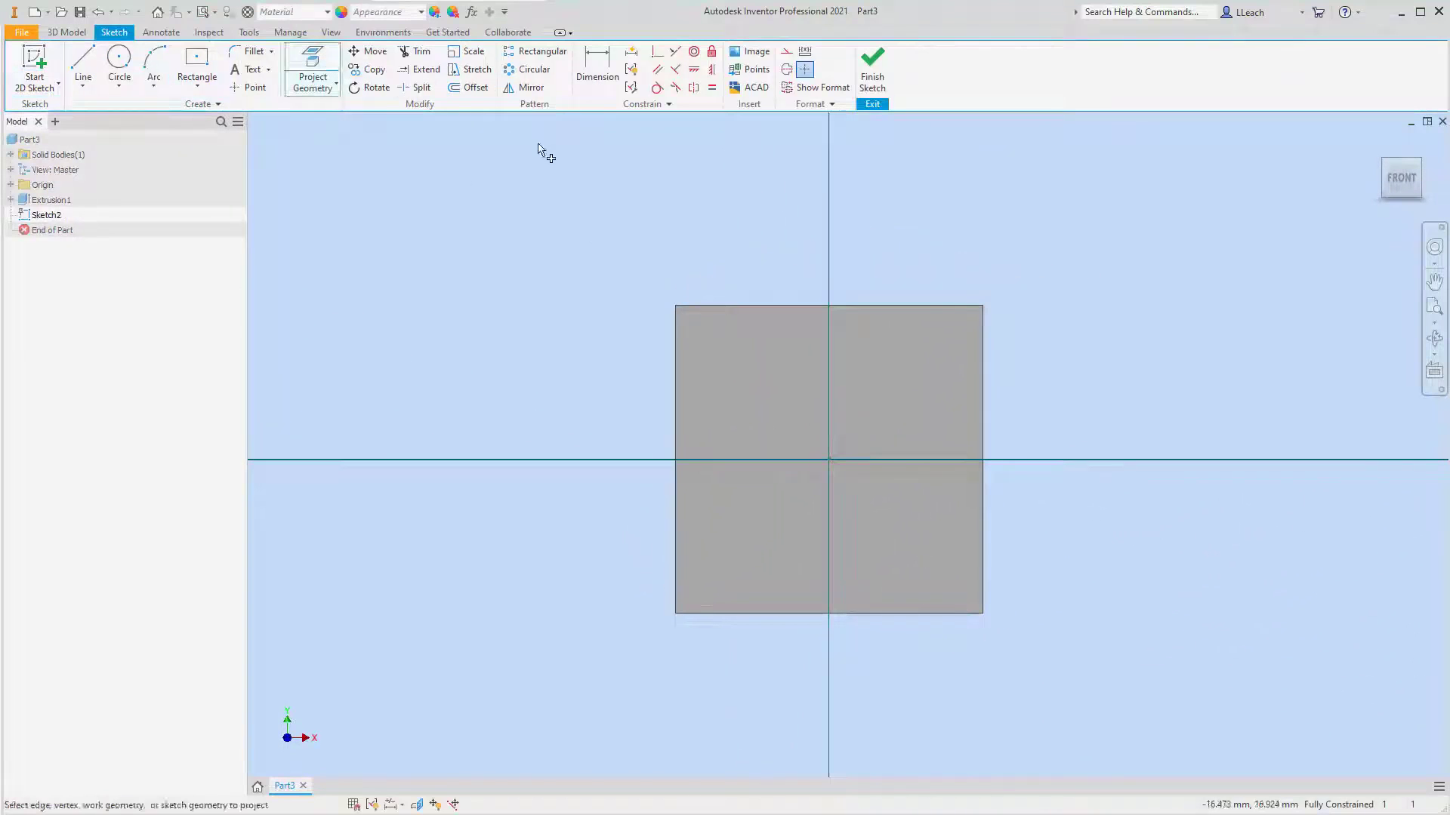
pyautogui.click(800, 418)
# Offset the projected square inward by 2 mm, and offset the resulting square inward by another 4 mm.
pyautogui.click(479, 88)
pyautogui.click(781, 306)
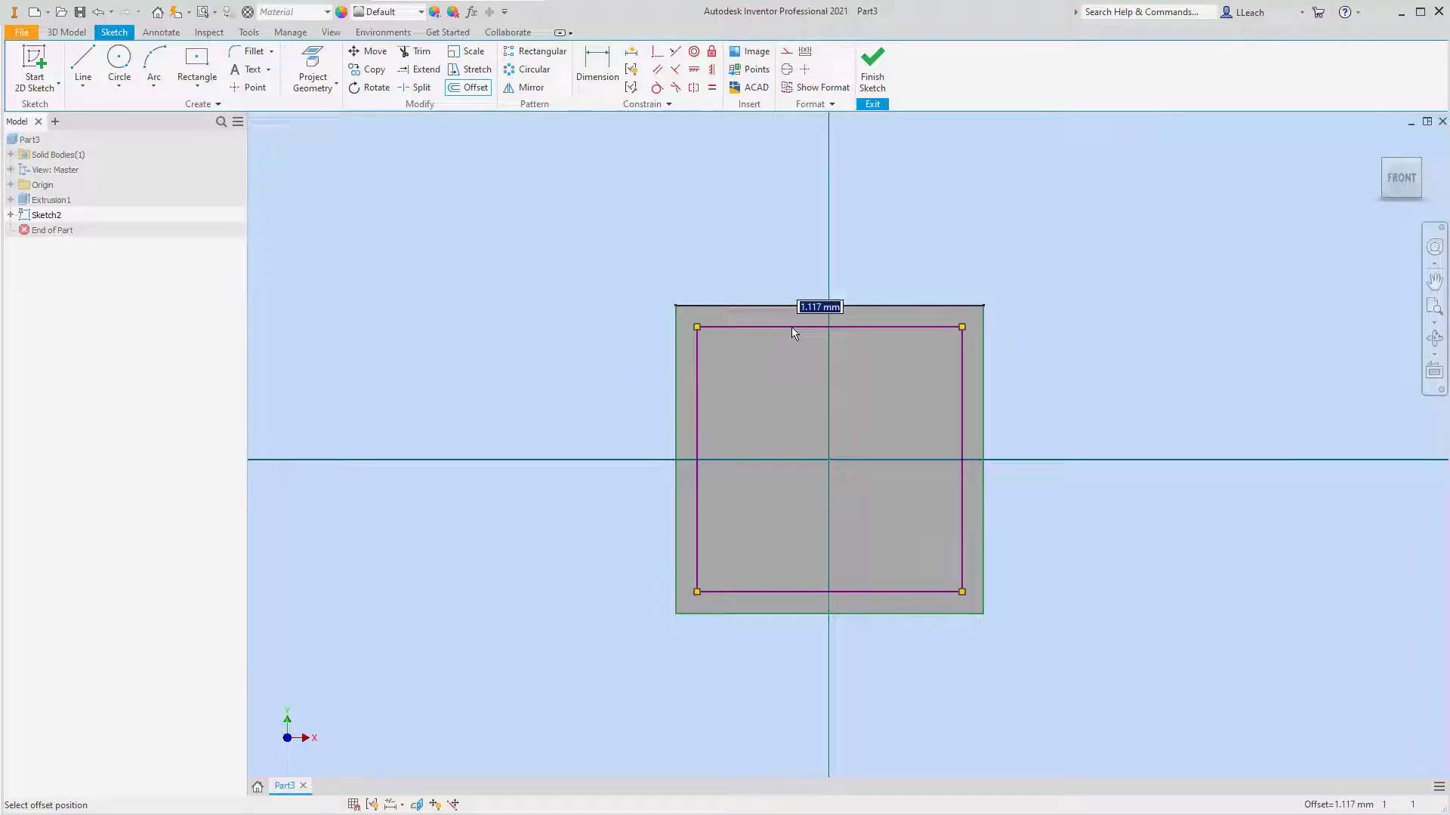
pyautogui.write('2')
pyautogui.press('Return')
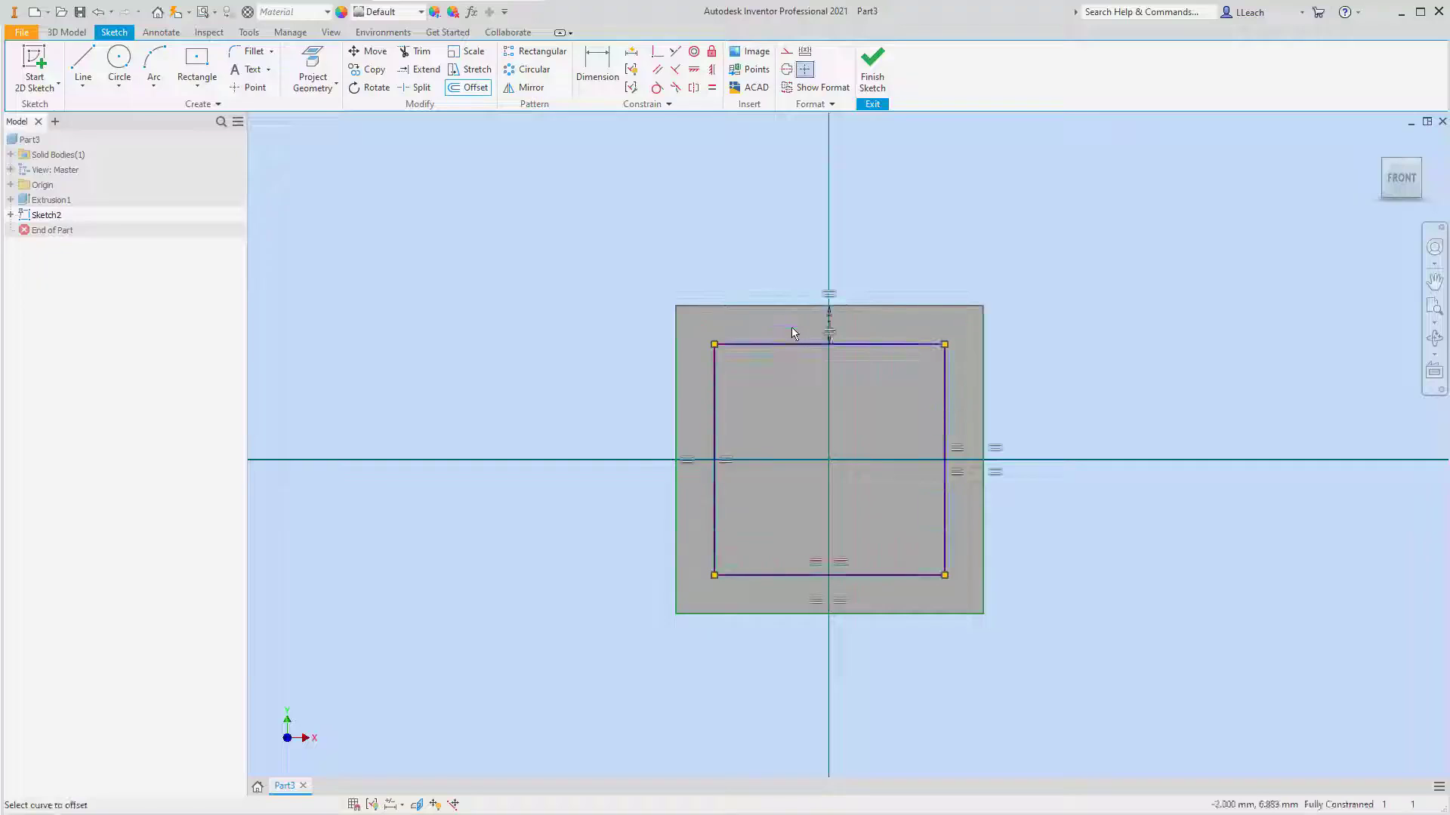
pyautogui.click(790, 345)
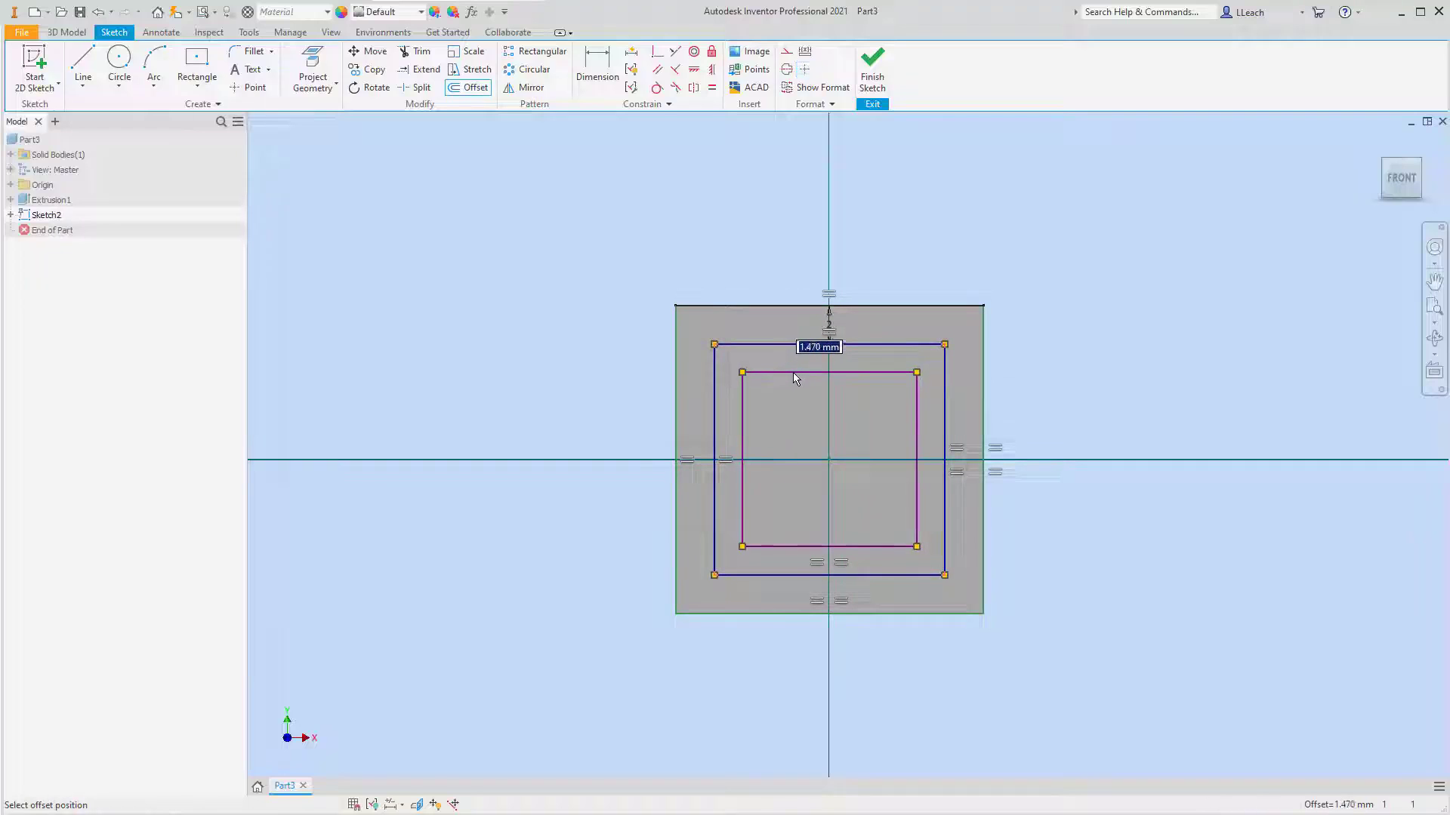
pyautogui.write('4')
pyautogui.press('Return')
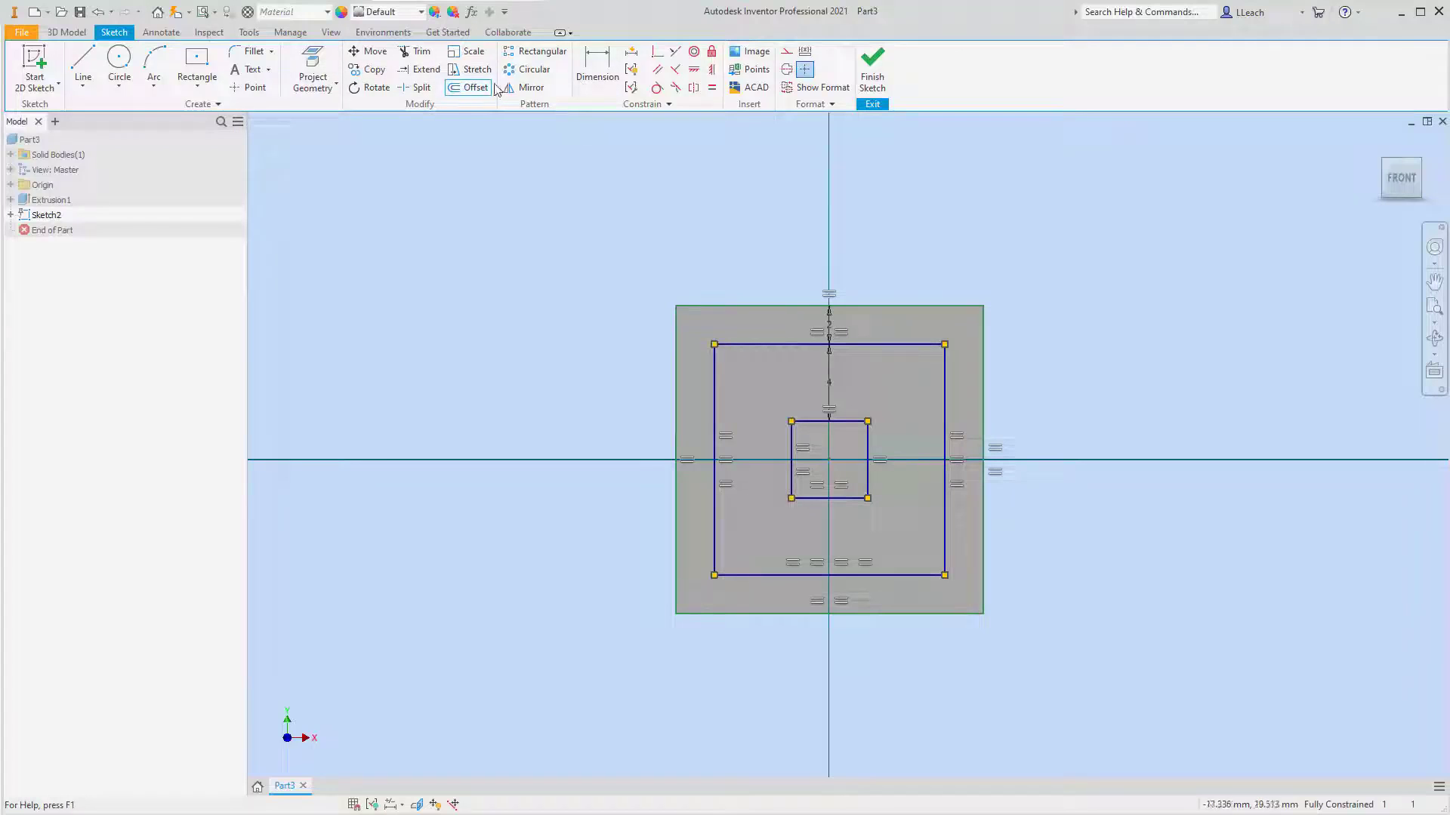
# Extend the innermost square's sides at both ends to the surrounding square, forming a three-by-three grid.
pyautogui.click(420, 69)
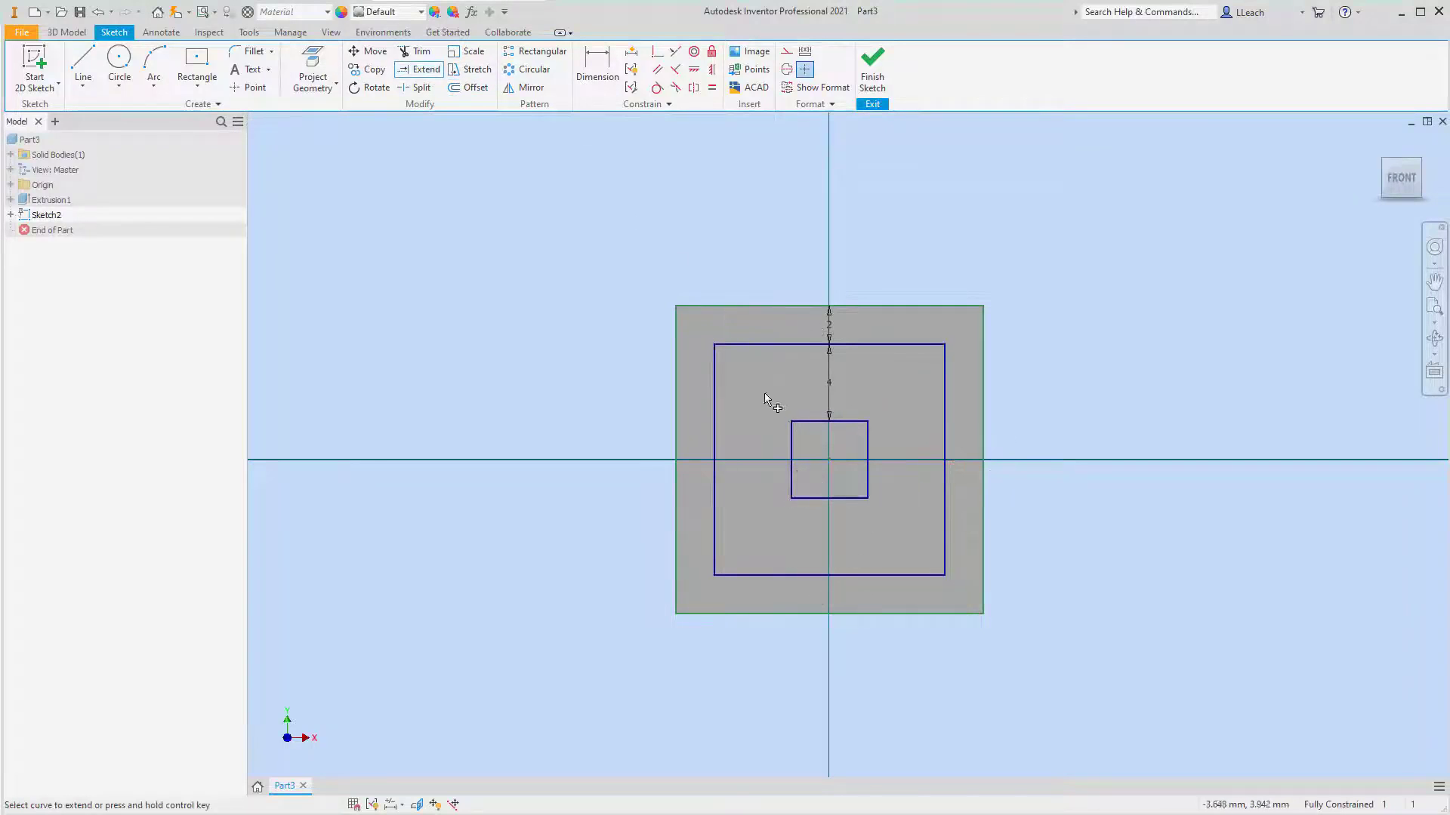
pyautogui.click(790, 435)
pyautogui.click(805, 423)
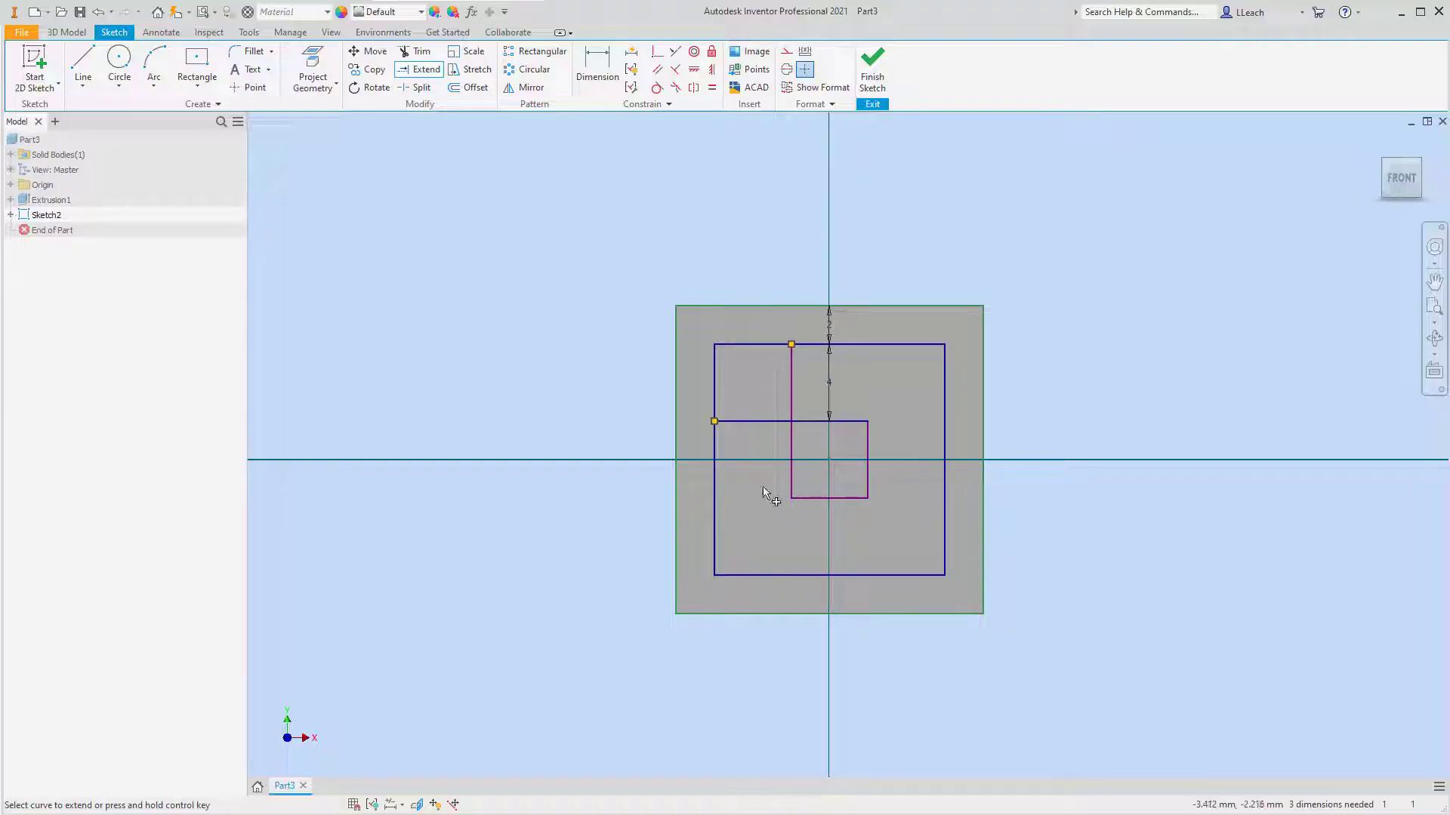
pyautogui.click(861, 420)
pyautogui.click(868, 428)
pyautogui.click(868, 479)
pyautogui.click(860, 498)
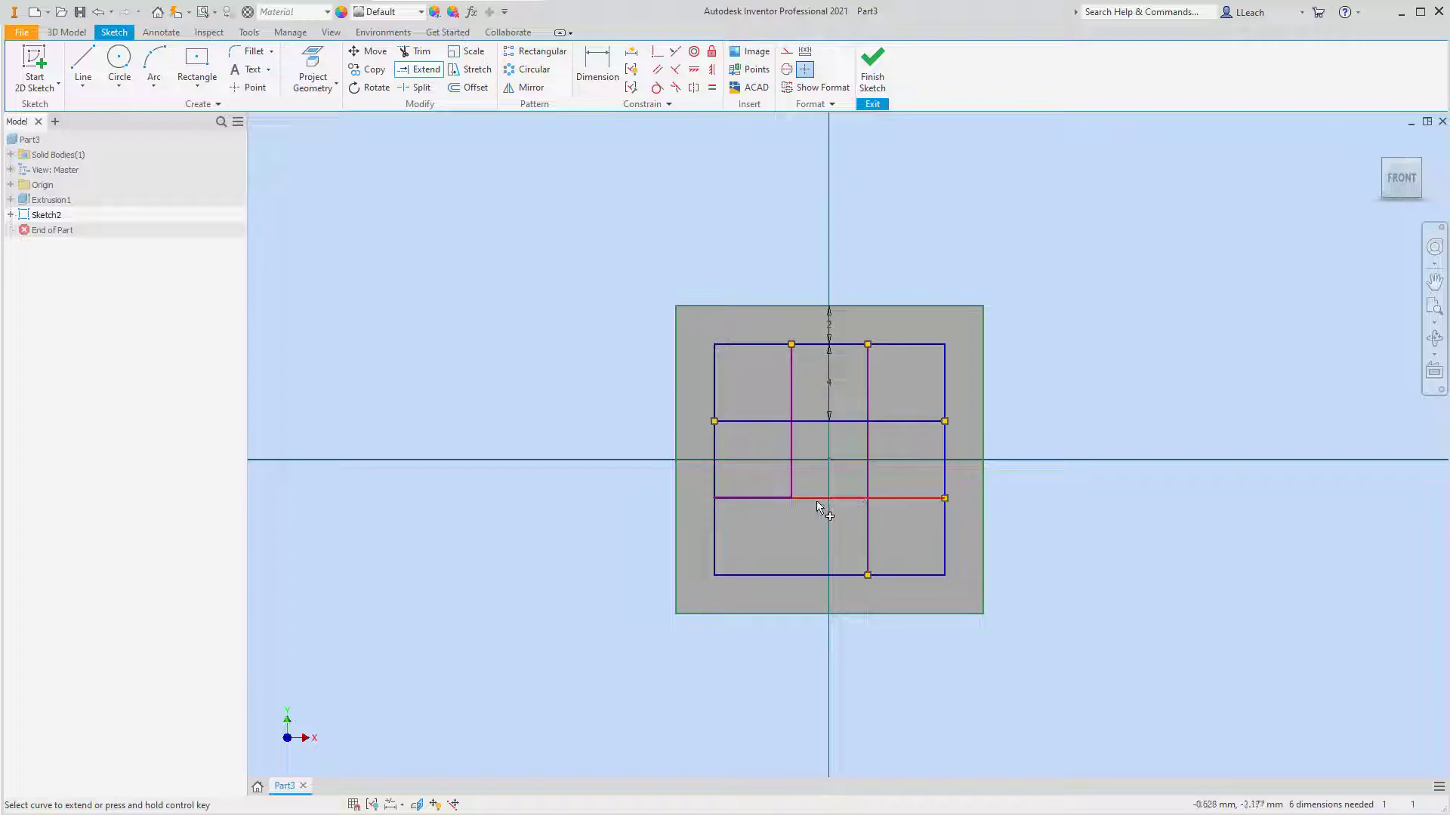
pyautogui.click(793, 487)
pyautogui.press('Escape')
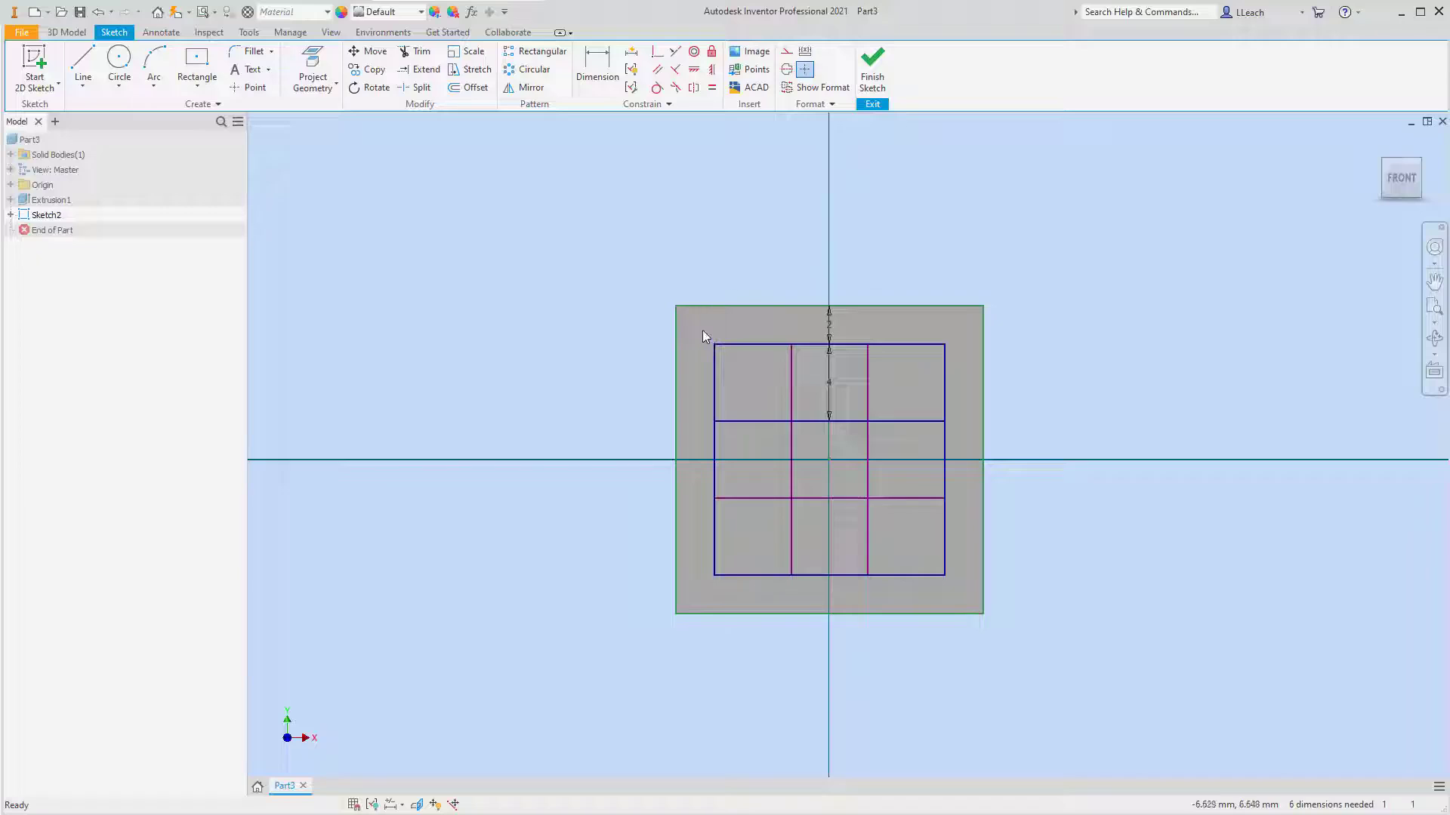
# Convert all the grid lines on the front face to construction geometry and finish the sketch.
pyautogui.moveTo(702, 332)
pyautogui.mouseDown()
pyautogui.moveTo(899, 582)
pyautogui.moveTo(942, 595)
pyautogui.moveTo(964, 583)
pyautogui.mouseUp()
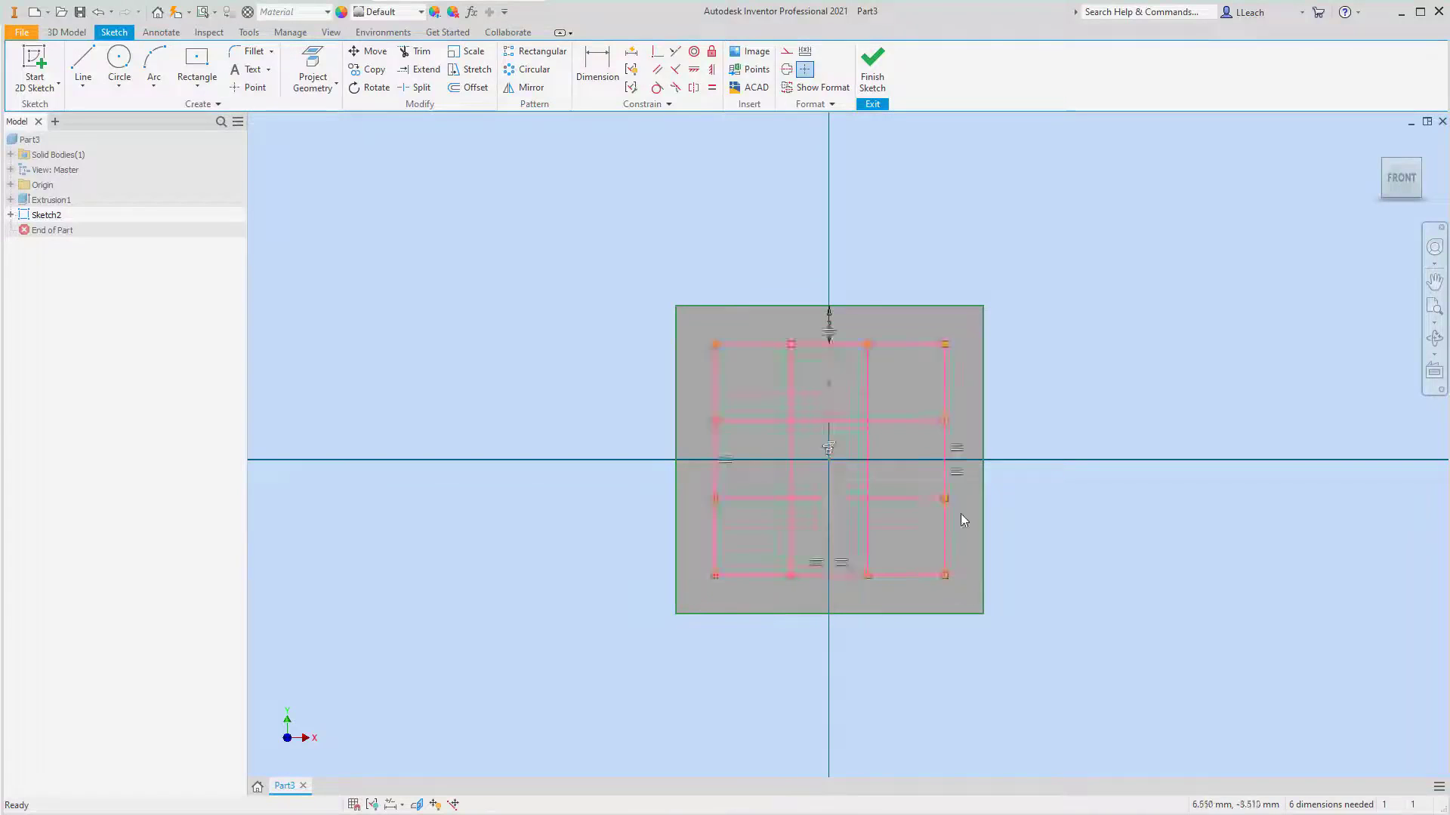
pyautogui.click(959, 269)
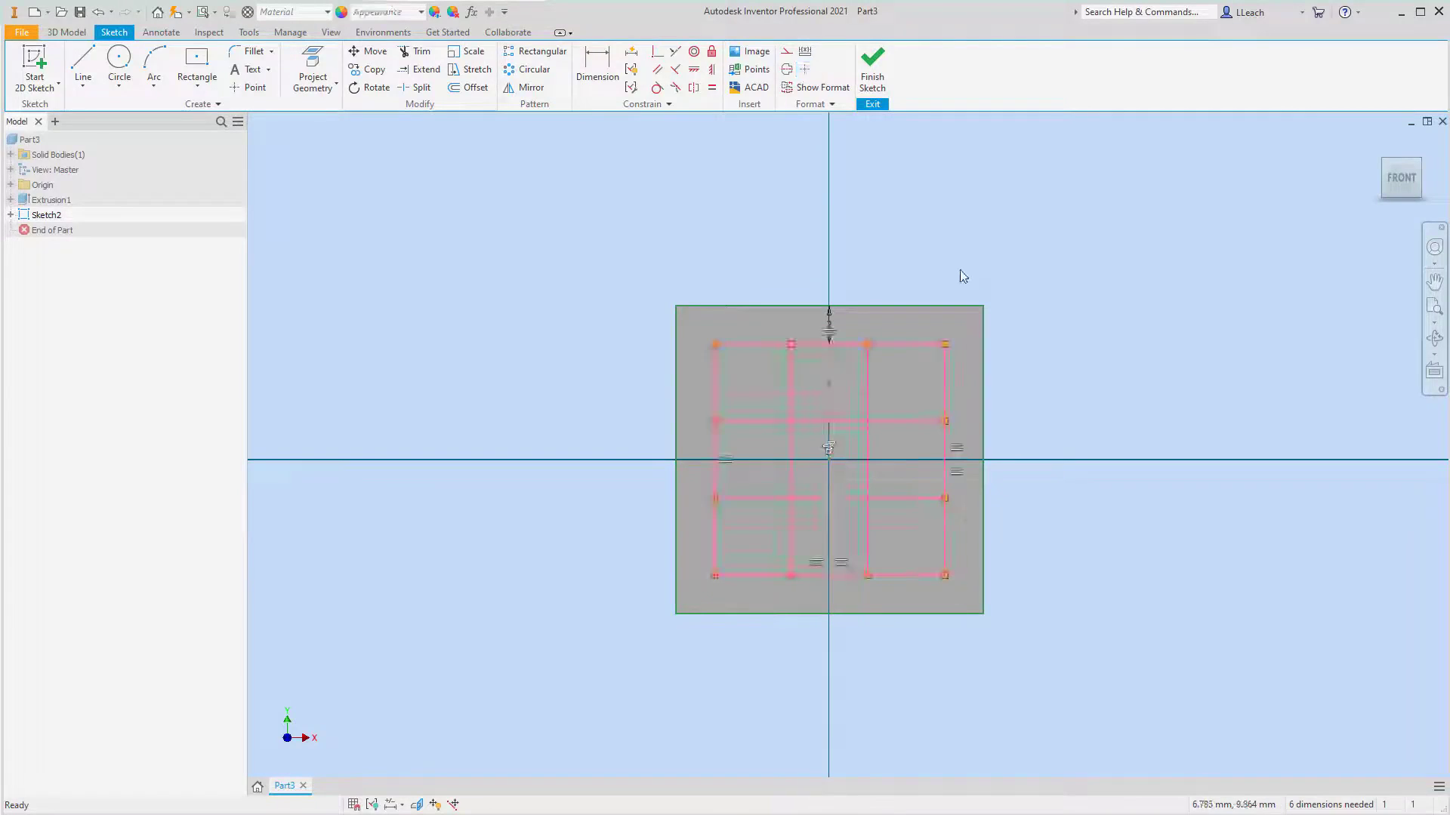
pyautogui.click(792, 54)
pyautogui.click(1094, 211)
pyautogui.scroll(4, 897, 453)
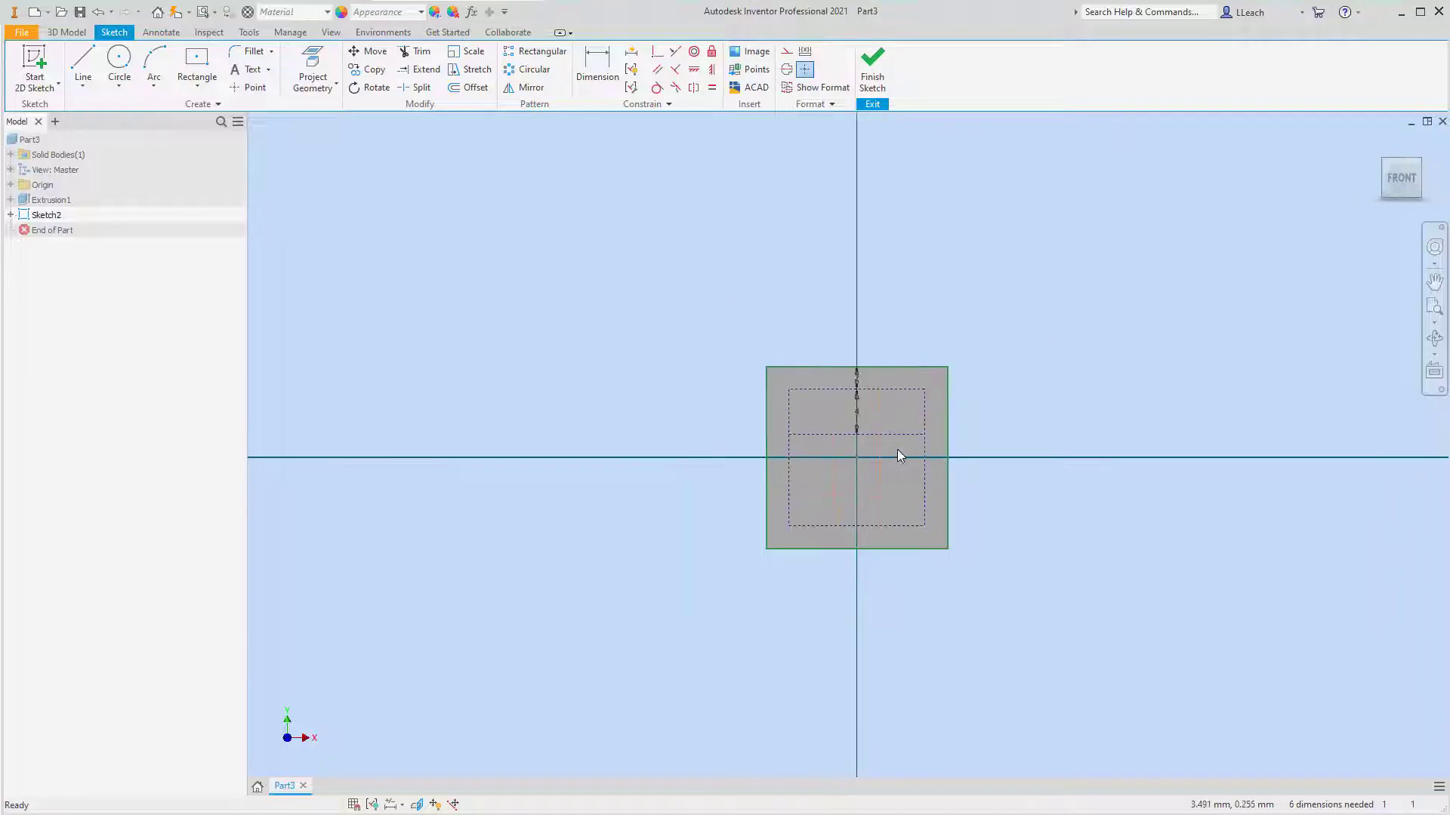
pyautogui.scroll(-5, 897, 453)
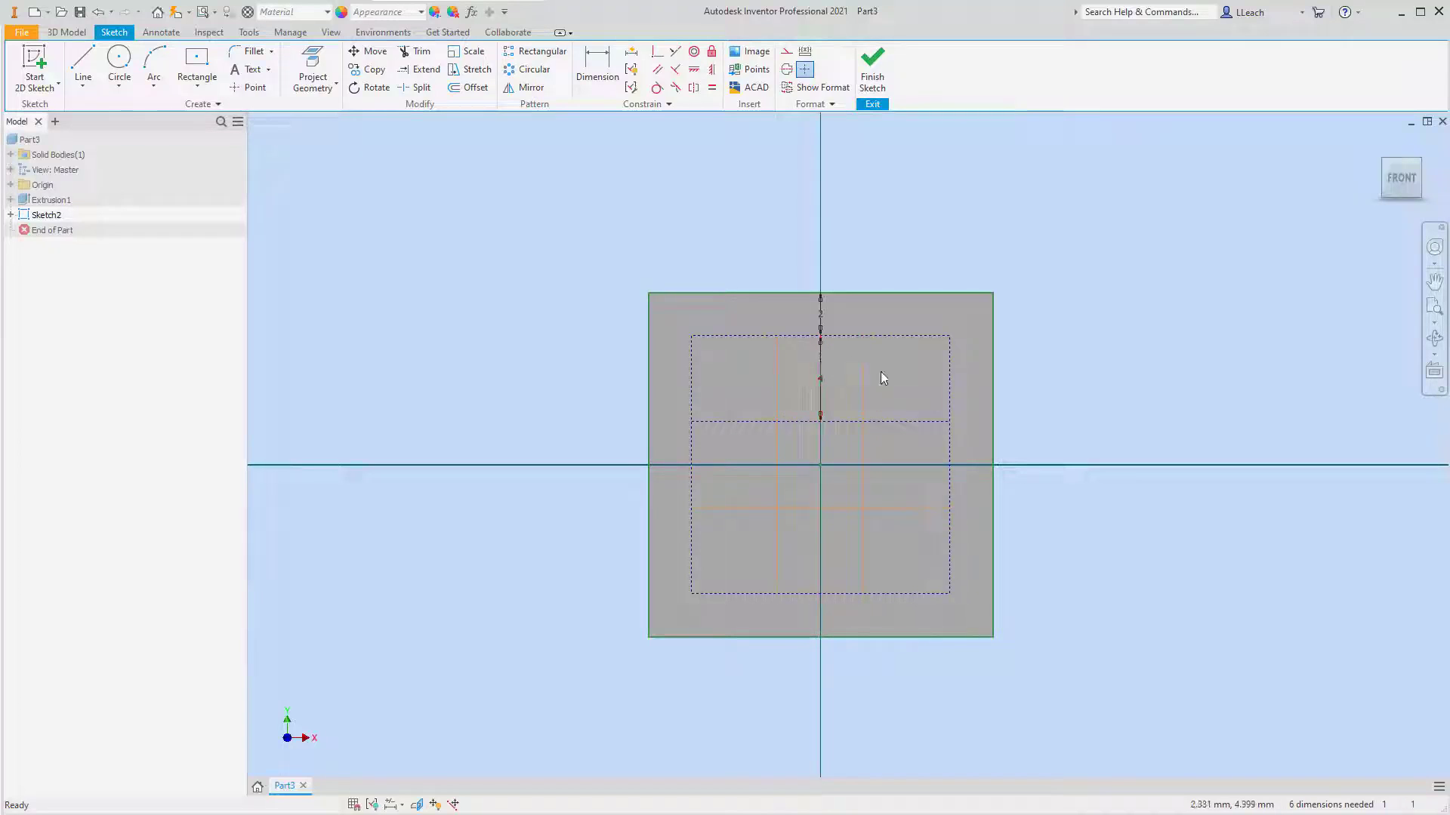
pyautogui.click(876, 75)
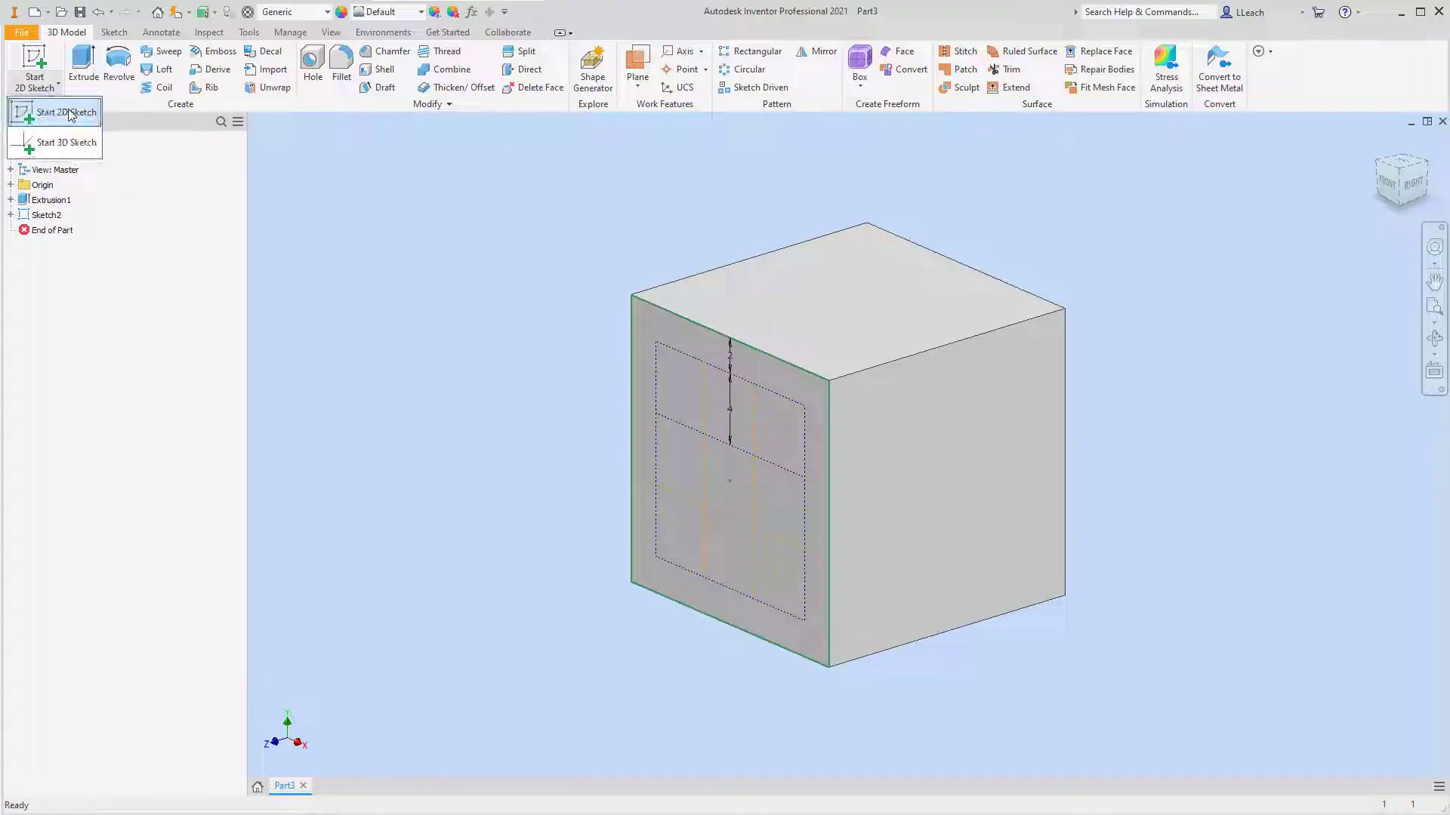
# Start a 2D sketch on the cube's right face and project the face's outline into it.
pyautogui.click(42, 89)
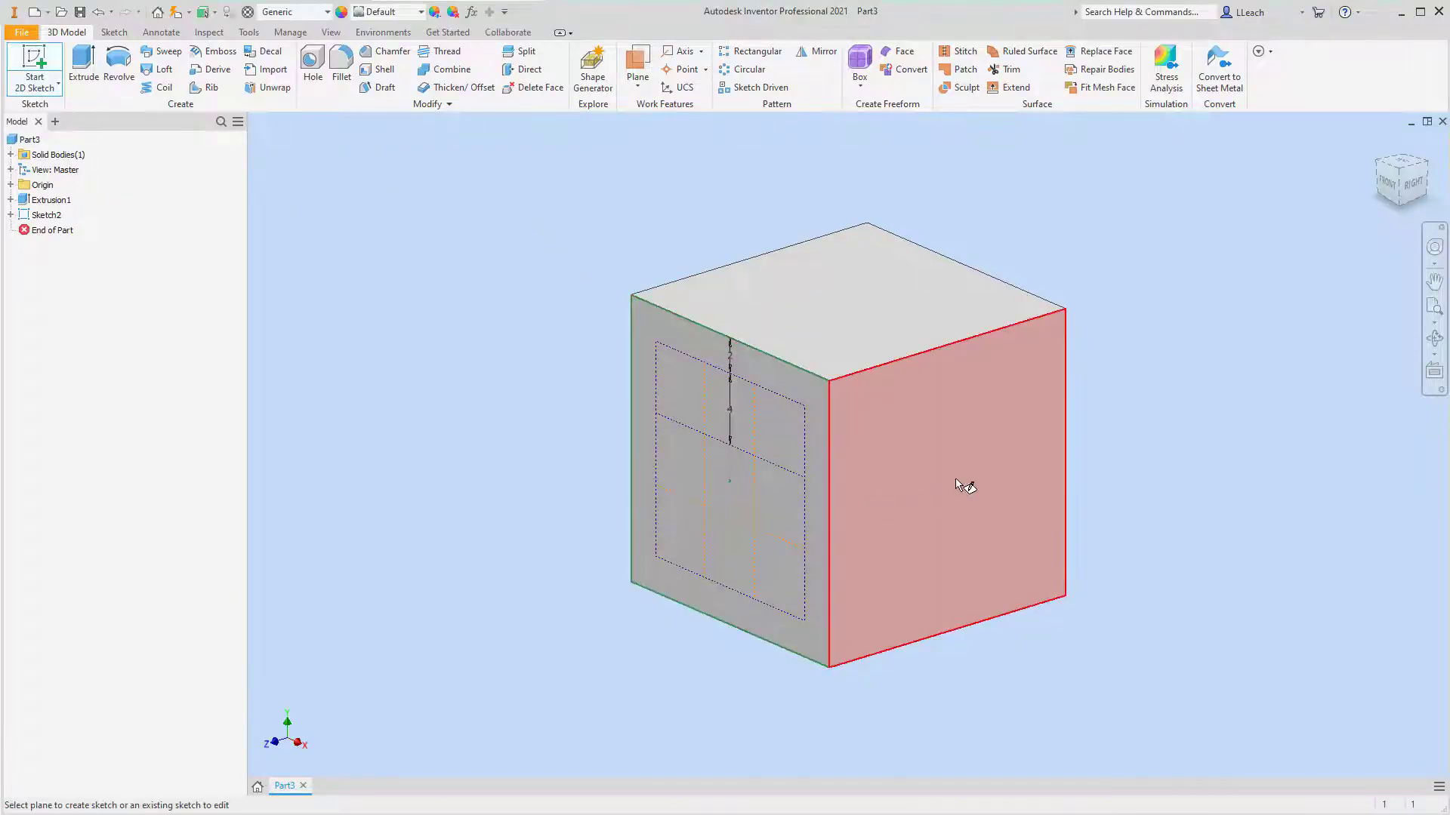
pyautogui.click(956, 482)
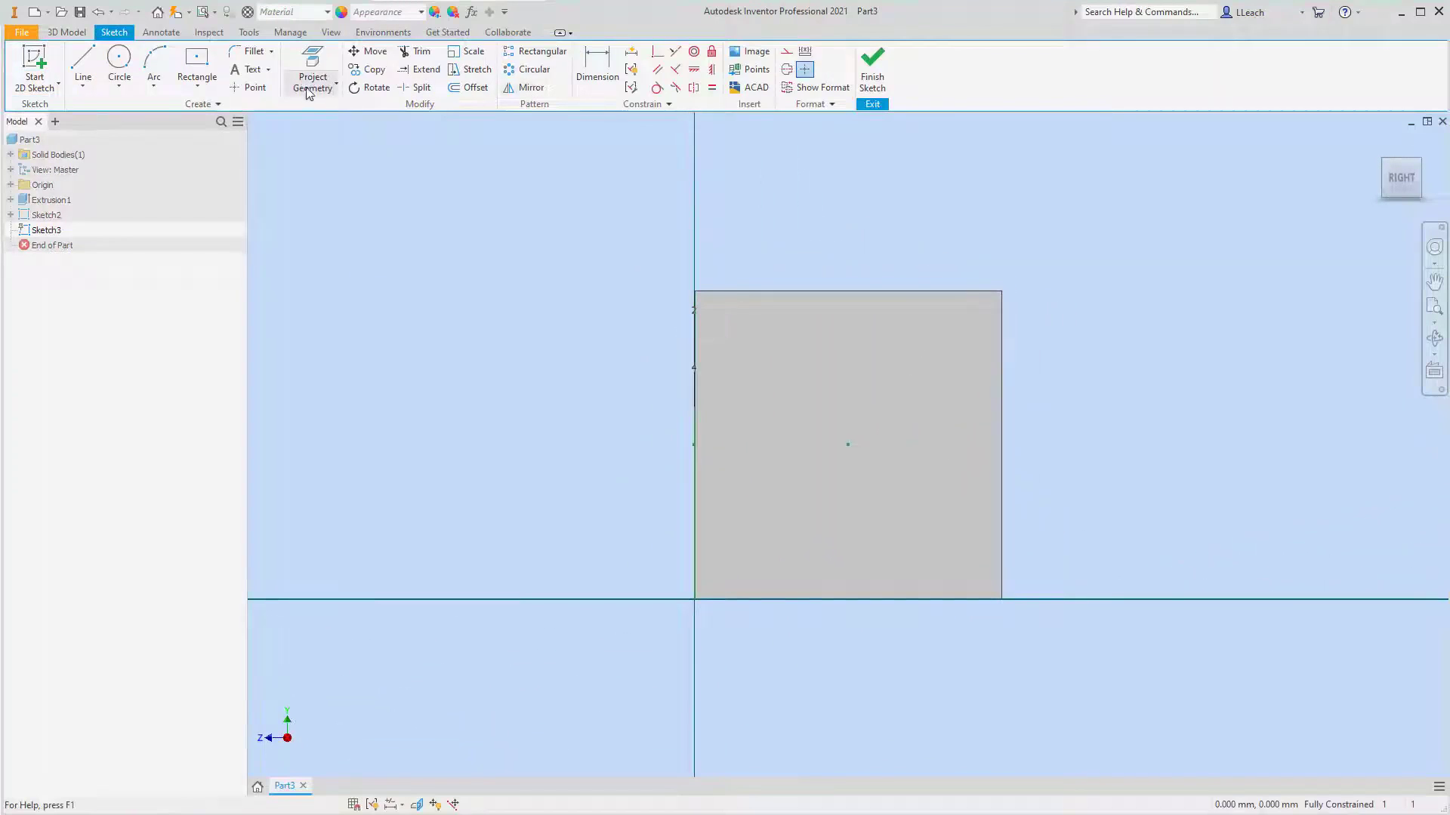
pyautogui.click(309, 93)
pyautogui.click(326, 113)
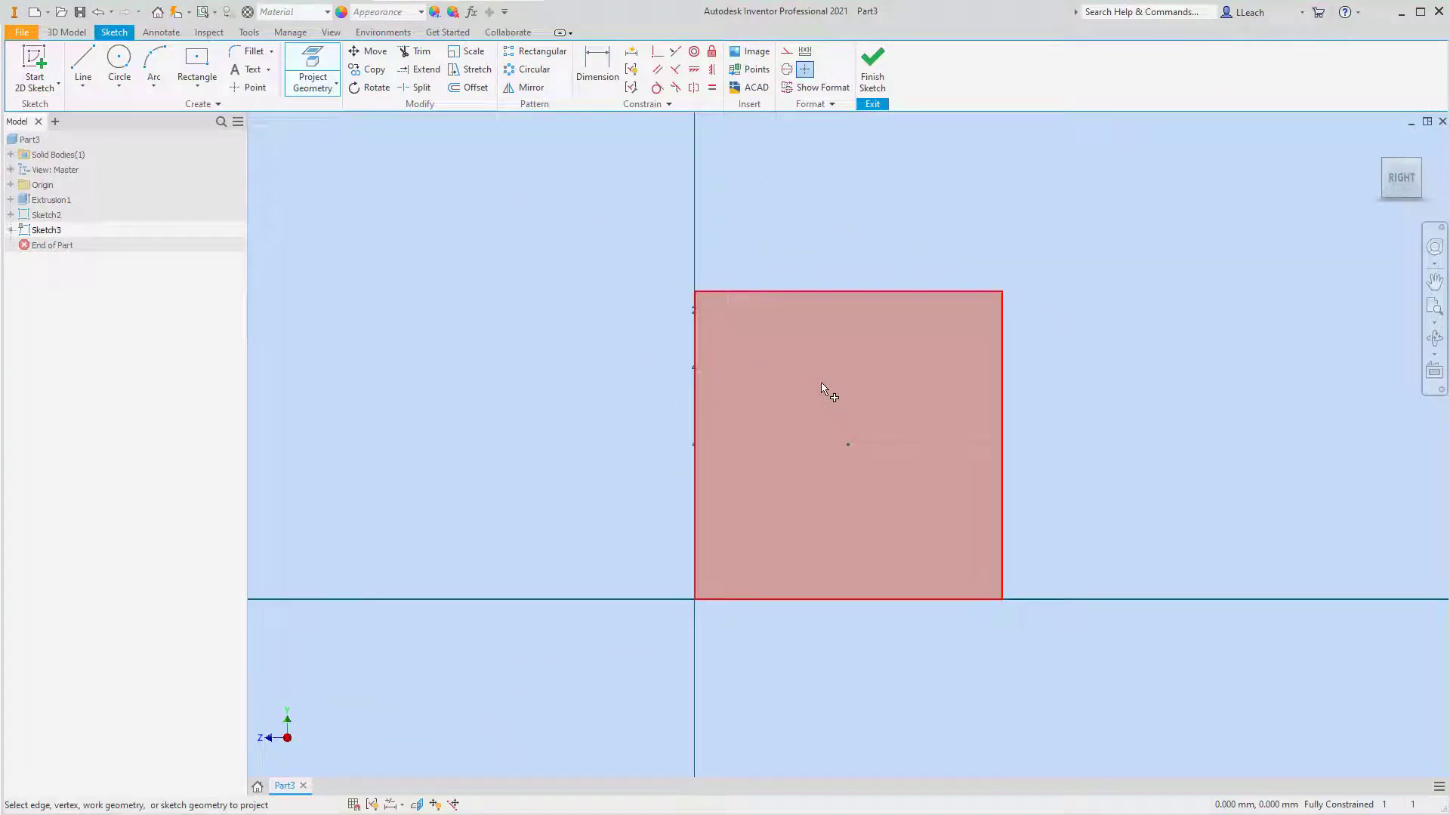
pyautogui.click(806, 366)
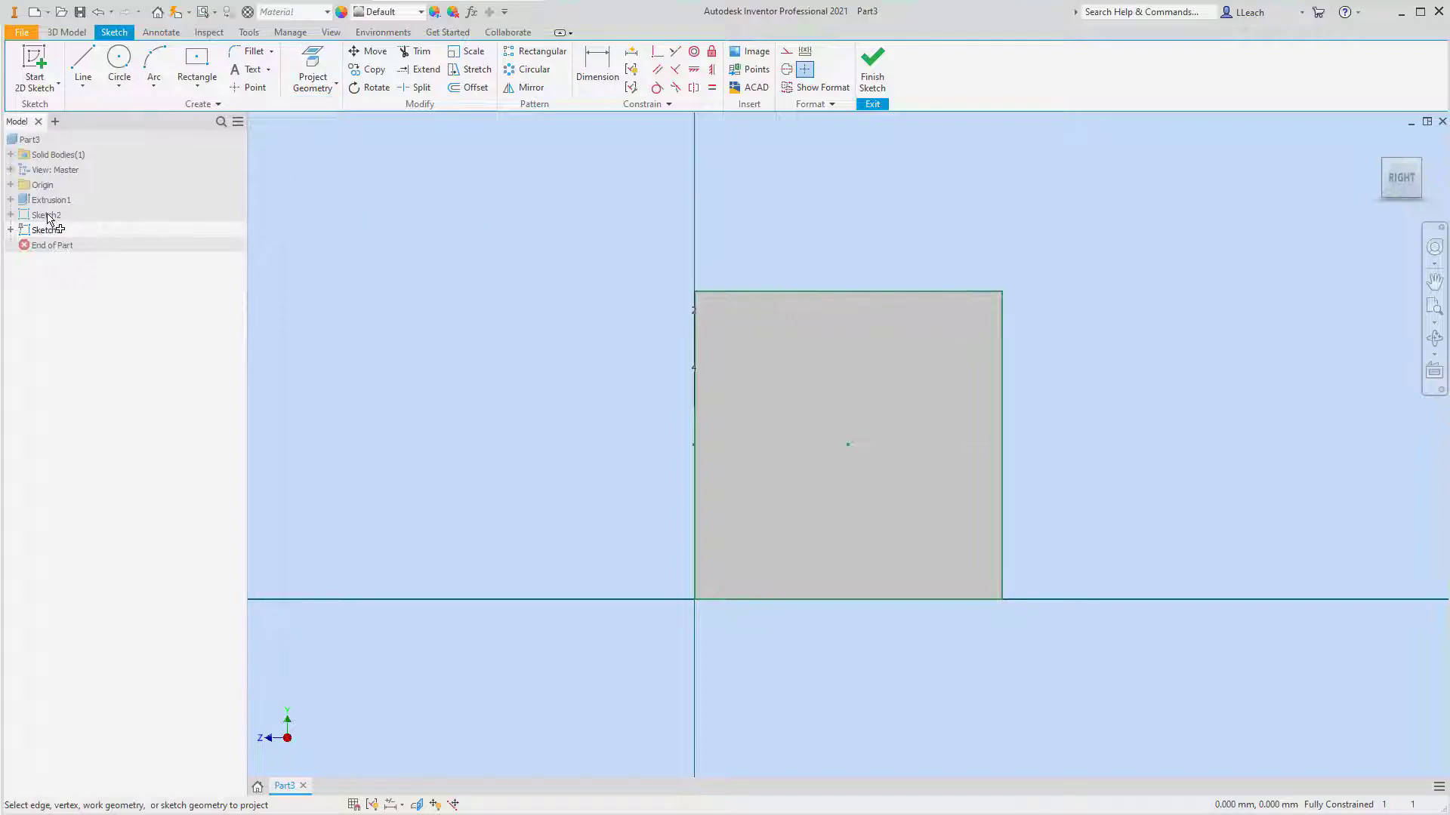
# Copy the front face's grid sketch and paste it into the right face's sketch.
pyautogui.rightClick(47, 216)
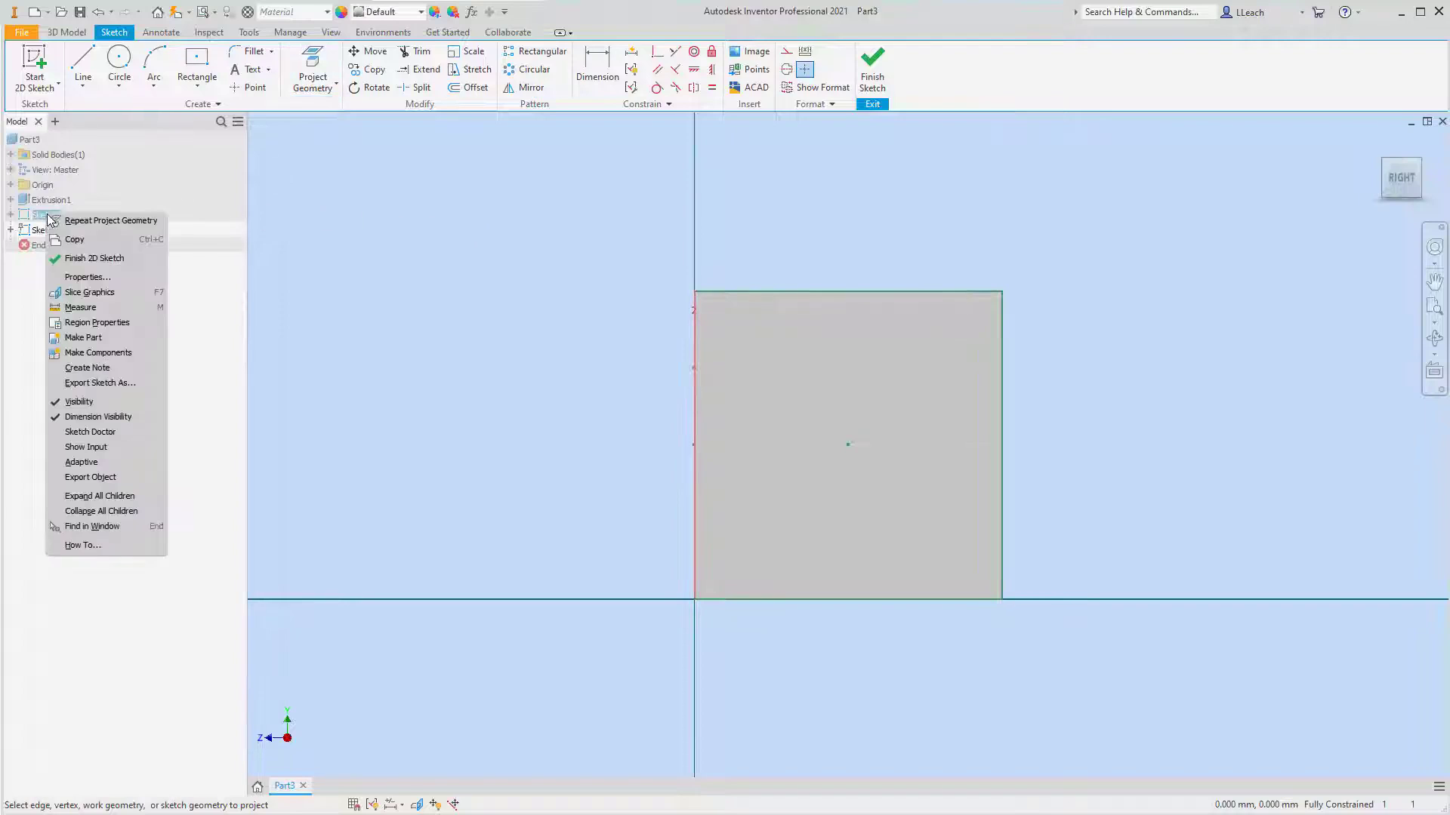
pyautogui.click(79, 240)
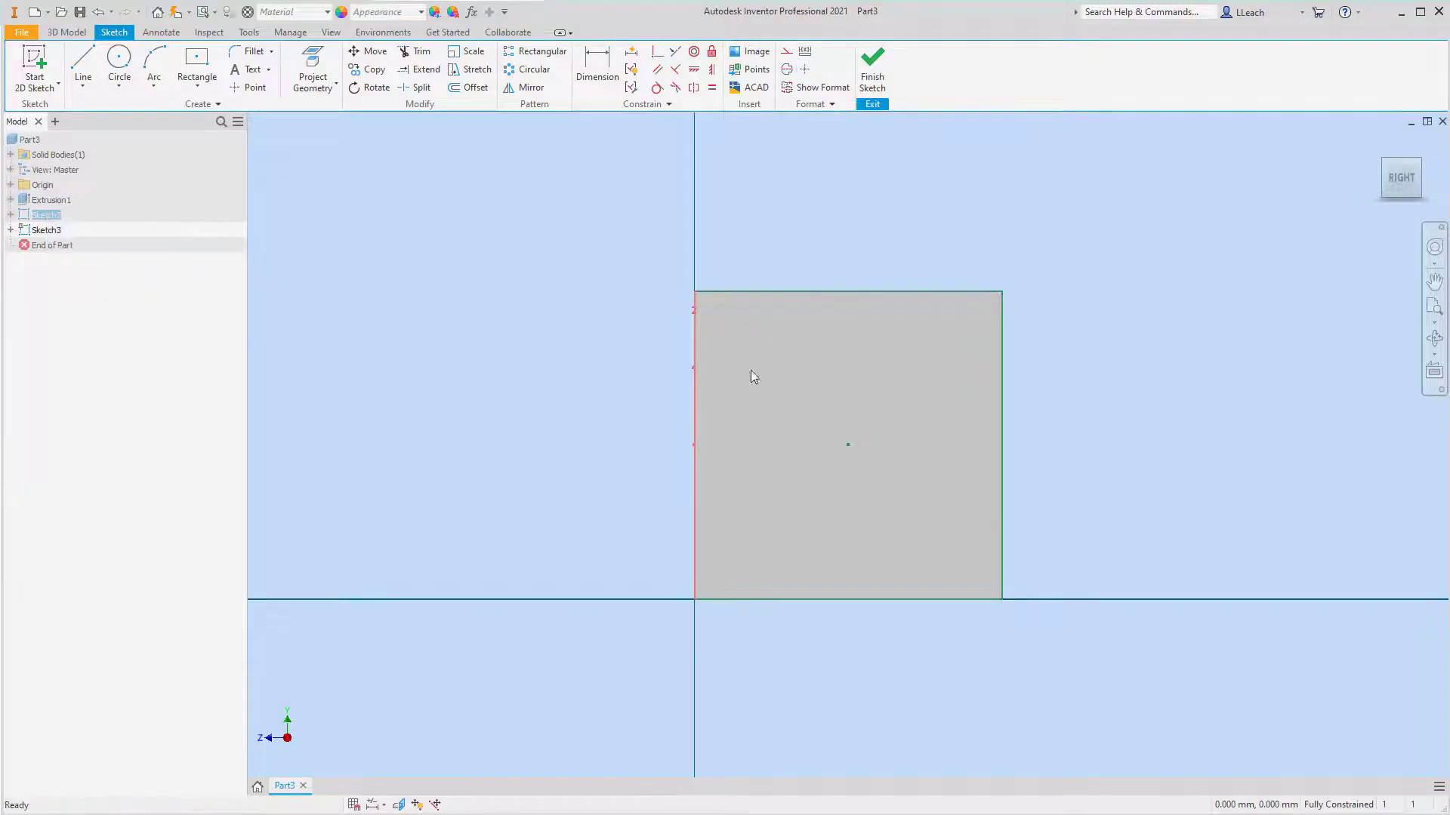
pyautogui.rightClick(643, 436)
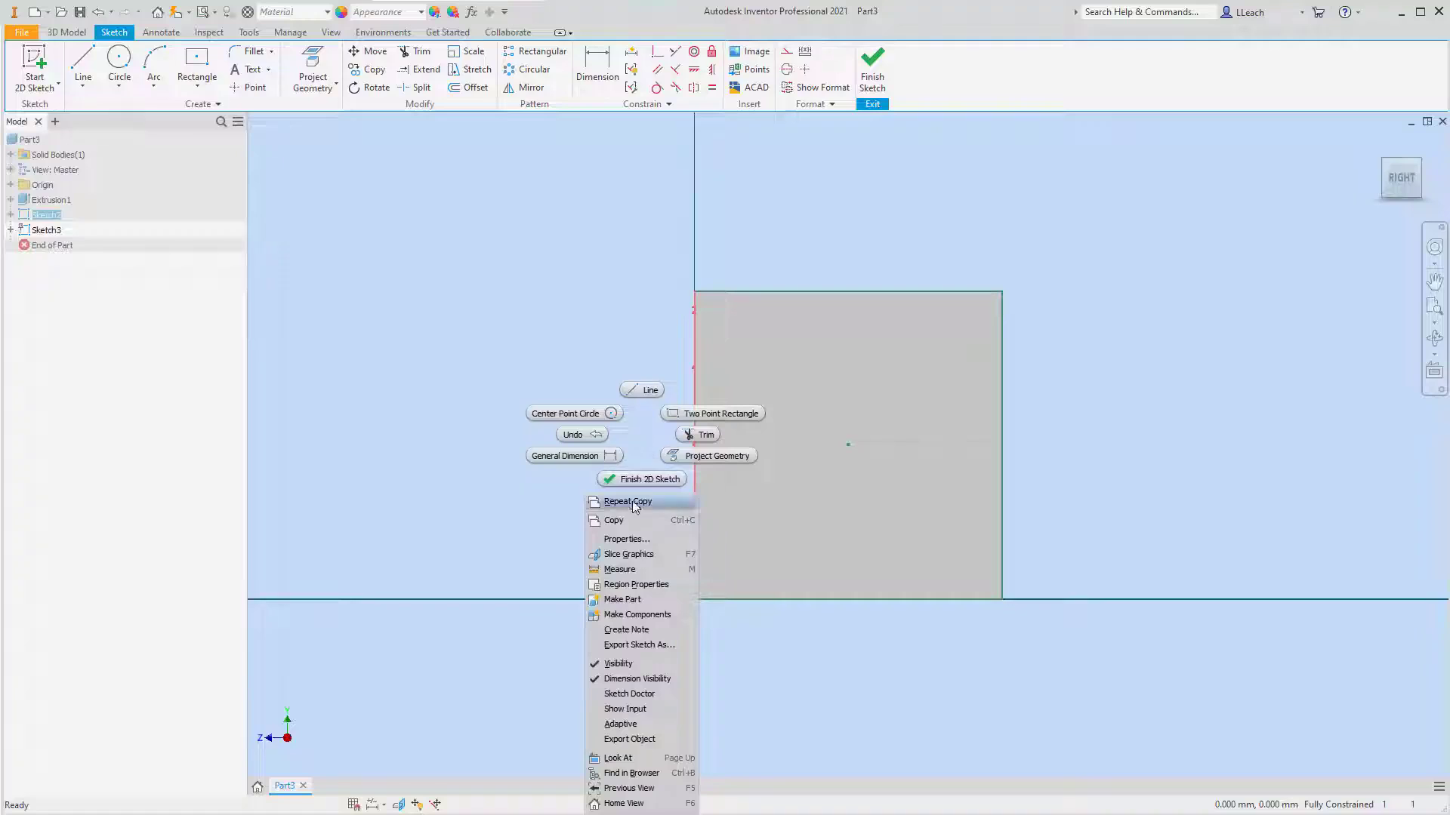
pyautogui.click(615, 321)
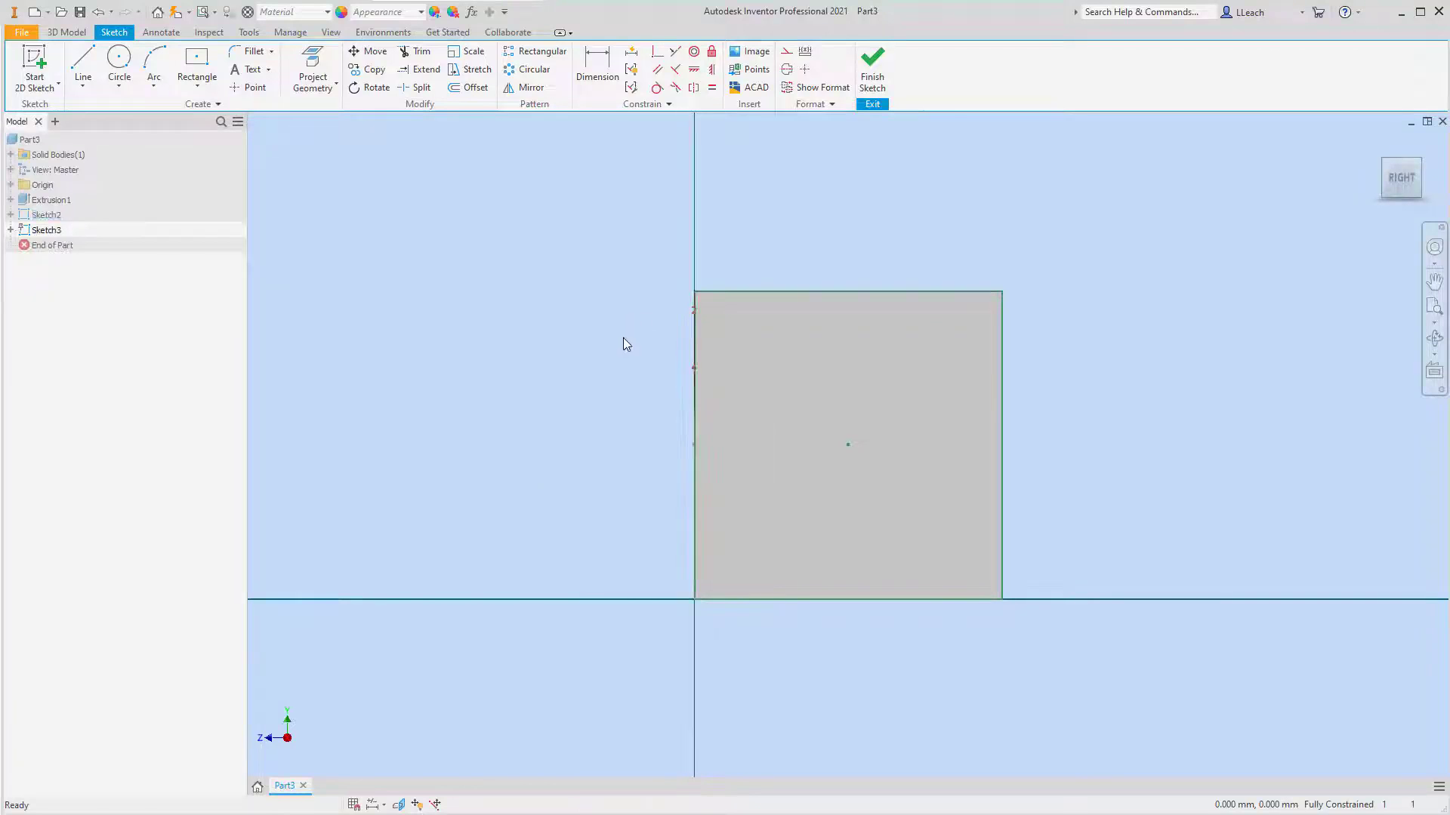
pyautogui.rightClick(618, 355)
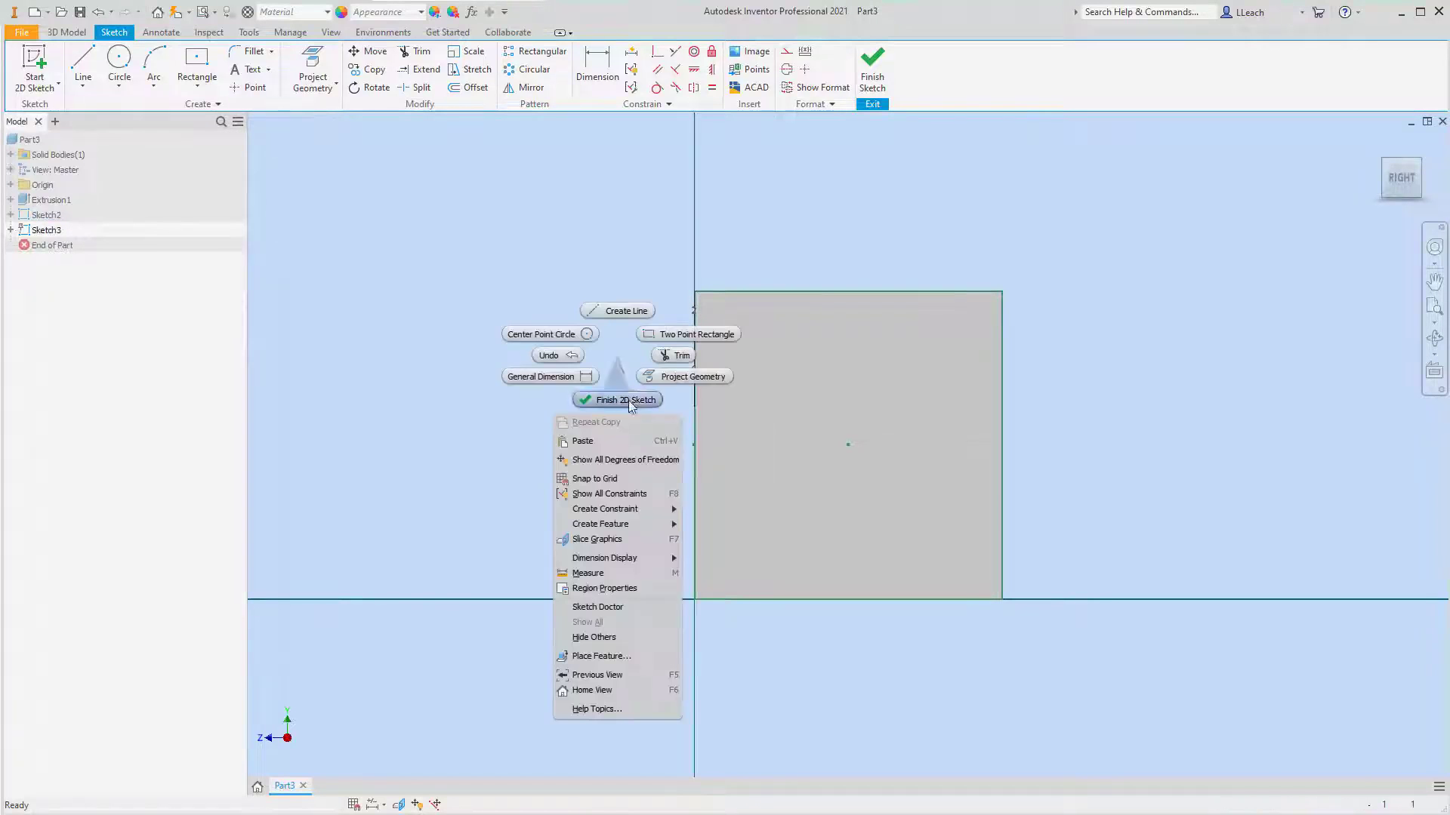
pyautogui.click(583, 441)
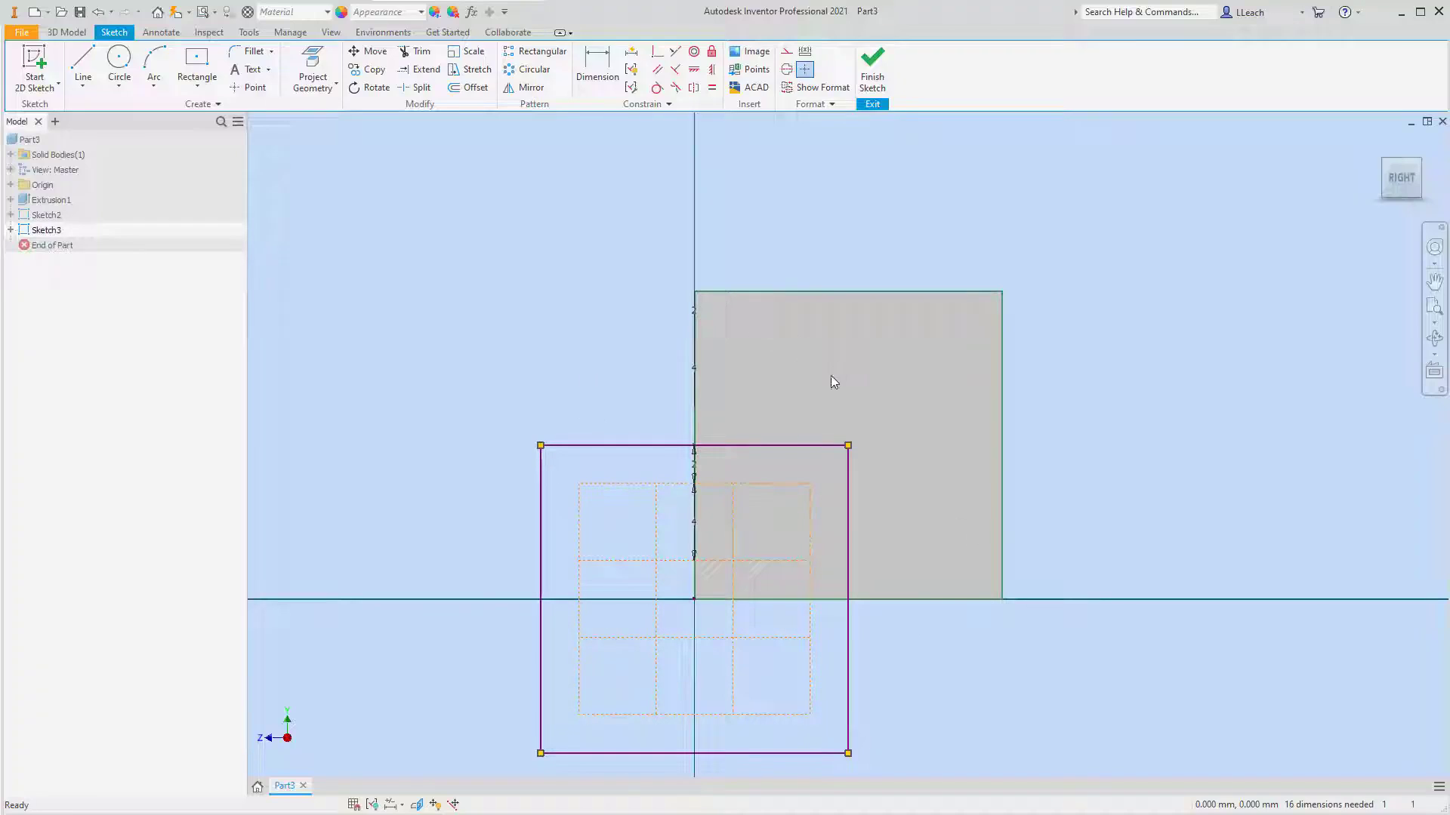
# Move the whole pasted grid and outline from the outline's upper-left corner to the upper-left corner of the right face.
pyautogui.click(375, 53)
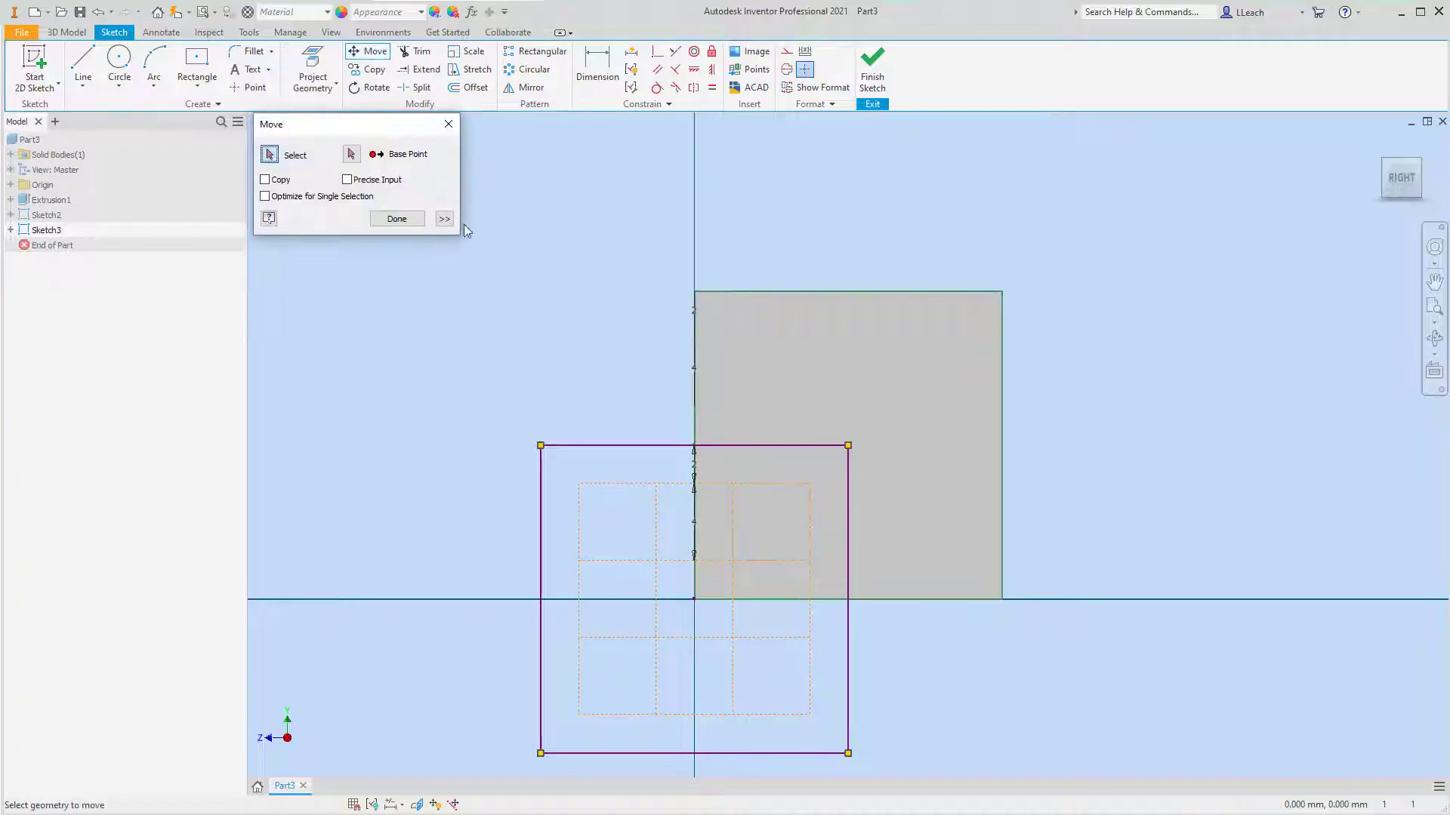
pyautogui.moveTo(518, 433)
pyautogui.mouseDown()
pyautogui.moveTo(768, 623)
pyautogui.moveTo(878, 769)
pyautogui.mouseUp()
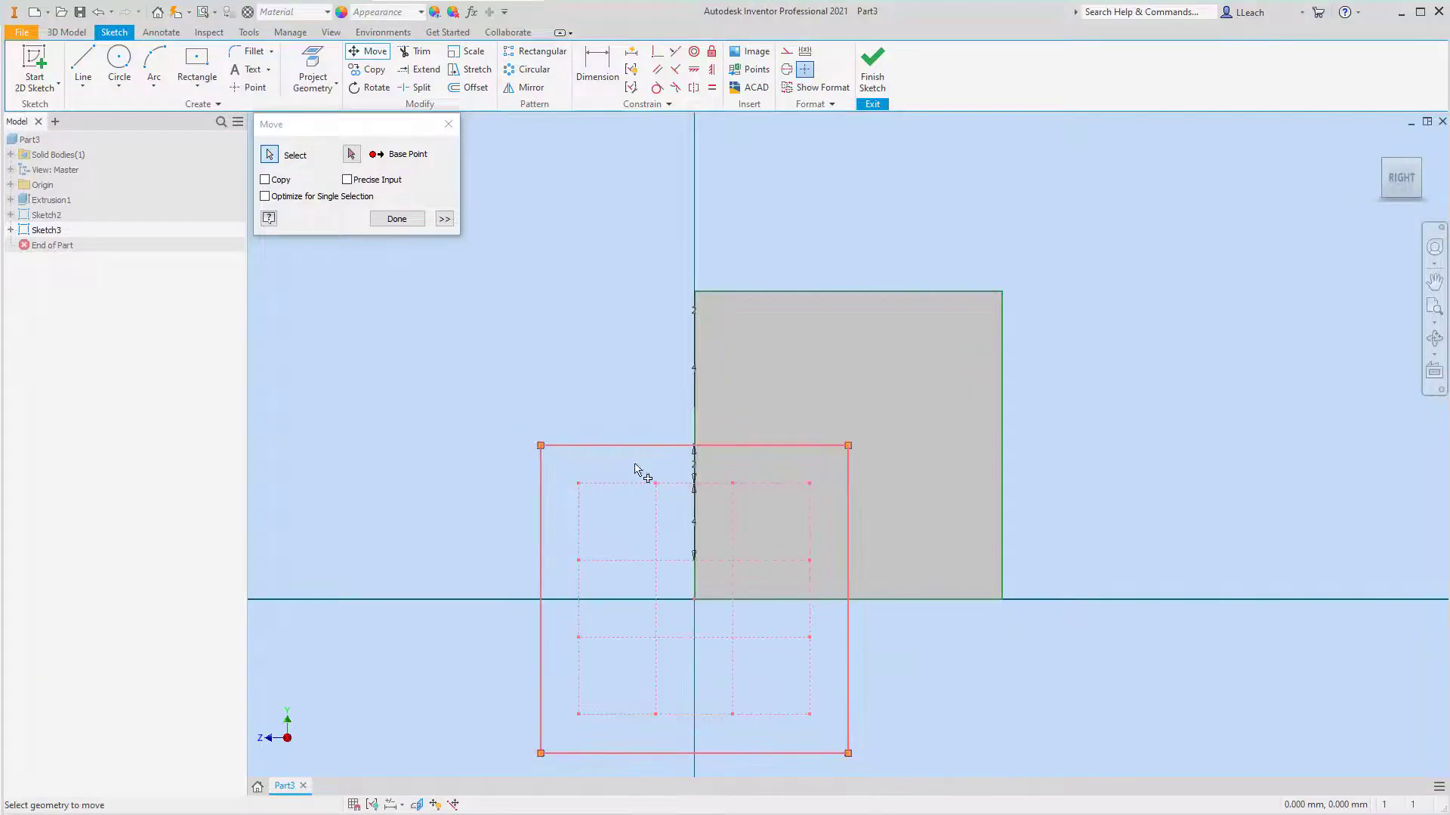
pyautogui.click(352, 156)
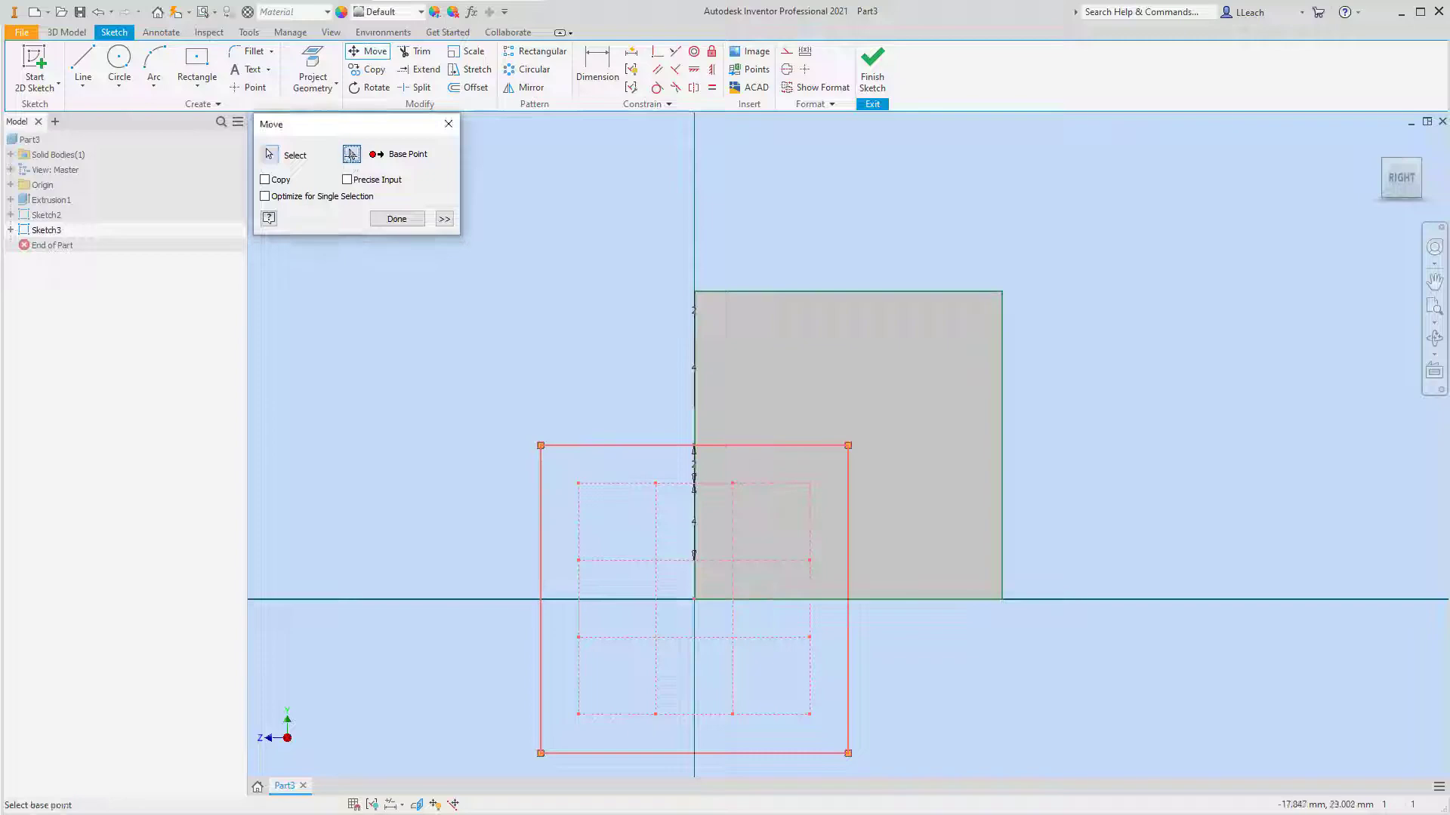
pyautogui.click(540, 446)
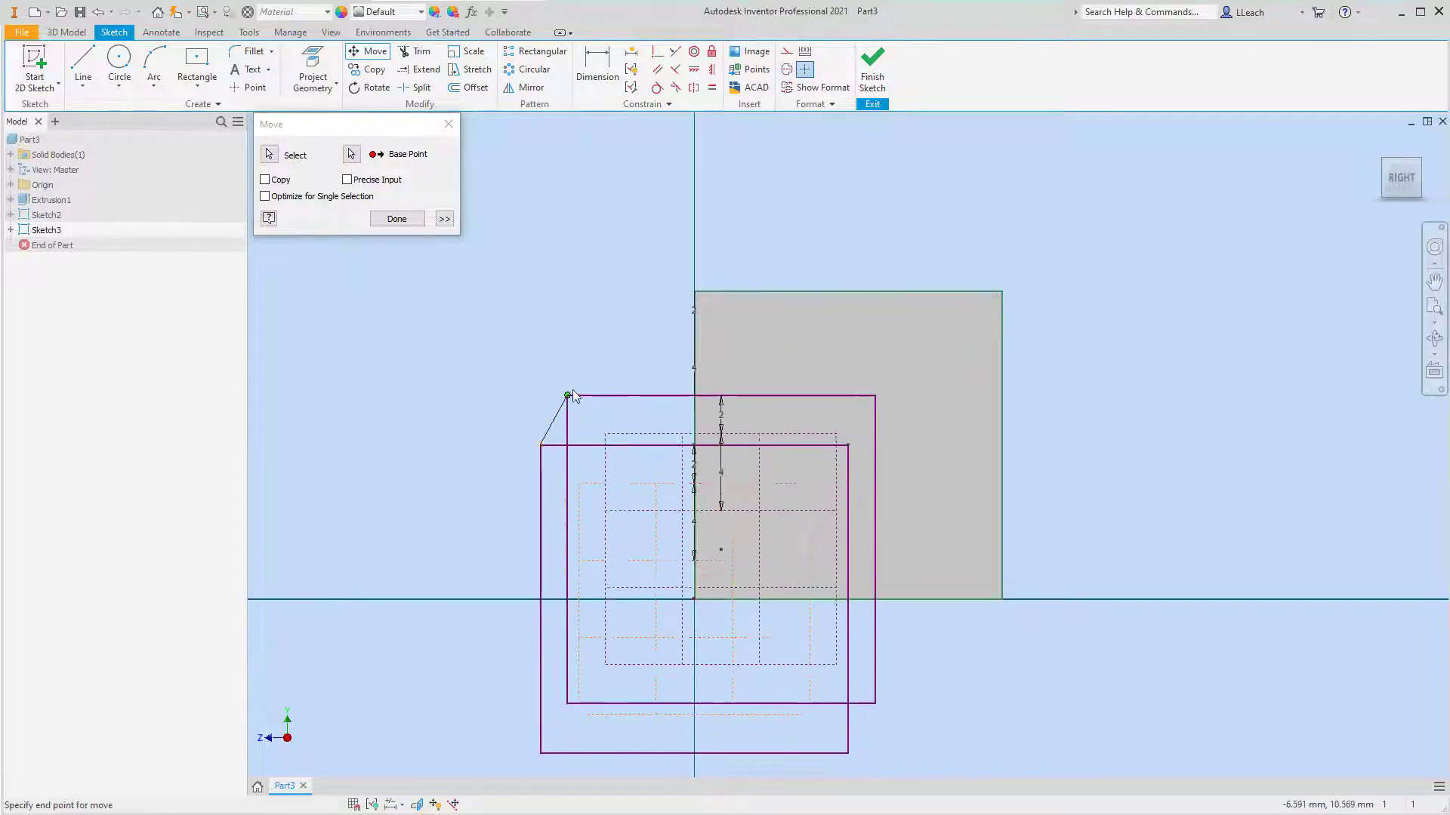
pyautogui.click(695, 291)
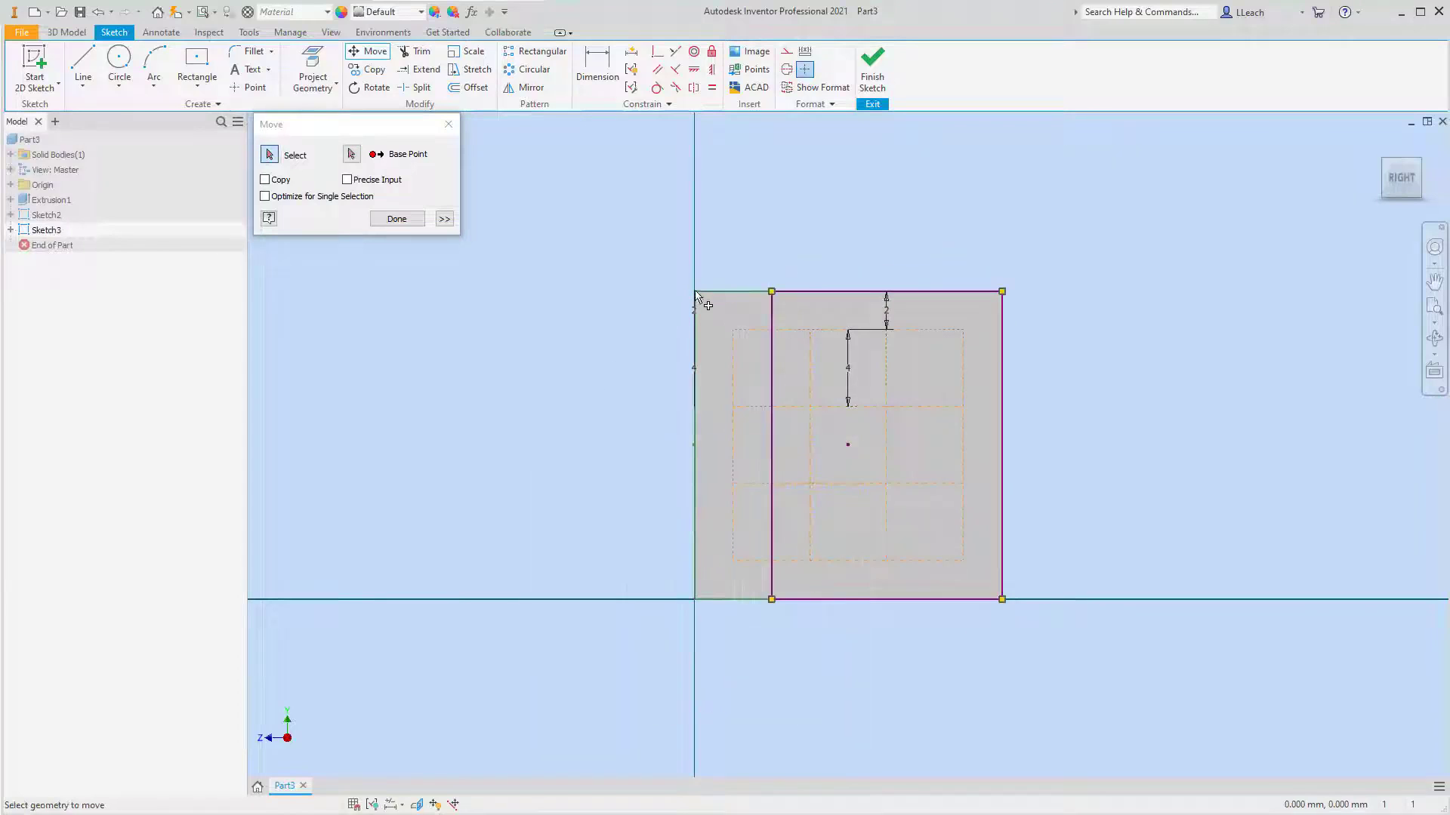
pyautogui.press('Escape')
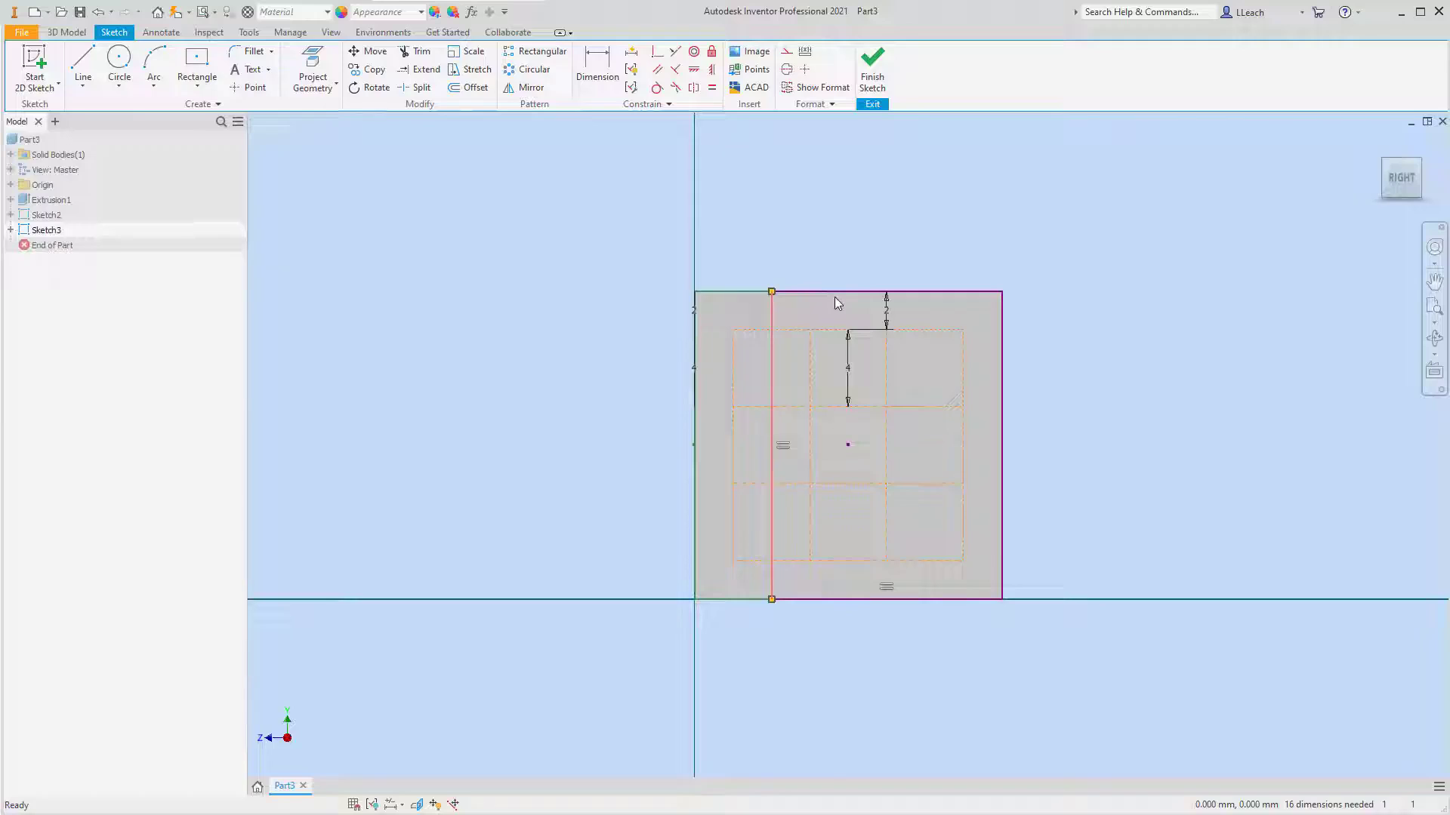
# Delete the pasted outer outline's lines around the grid on the right face and finish the sketch.
pyautogui.press('Delete')
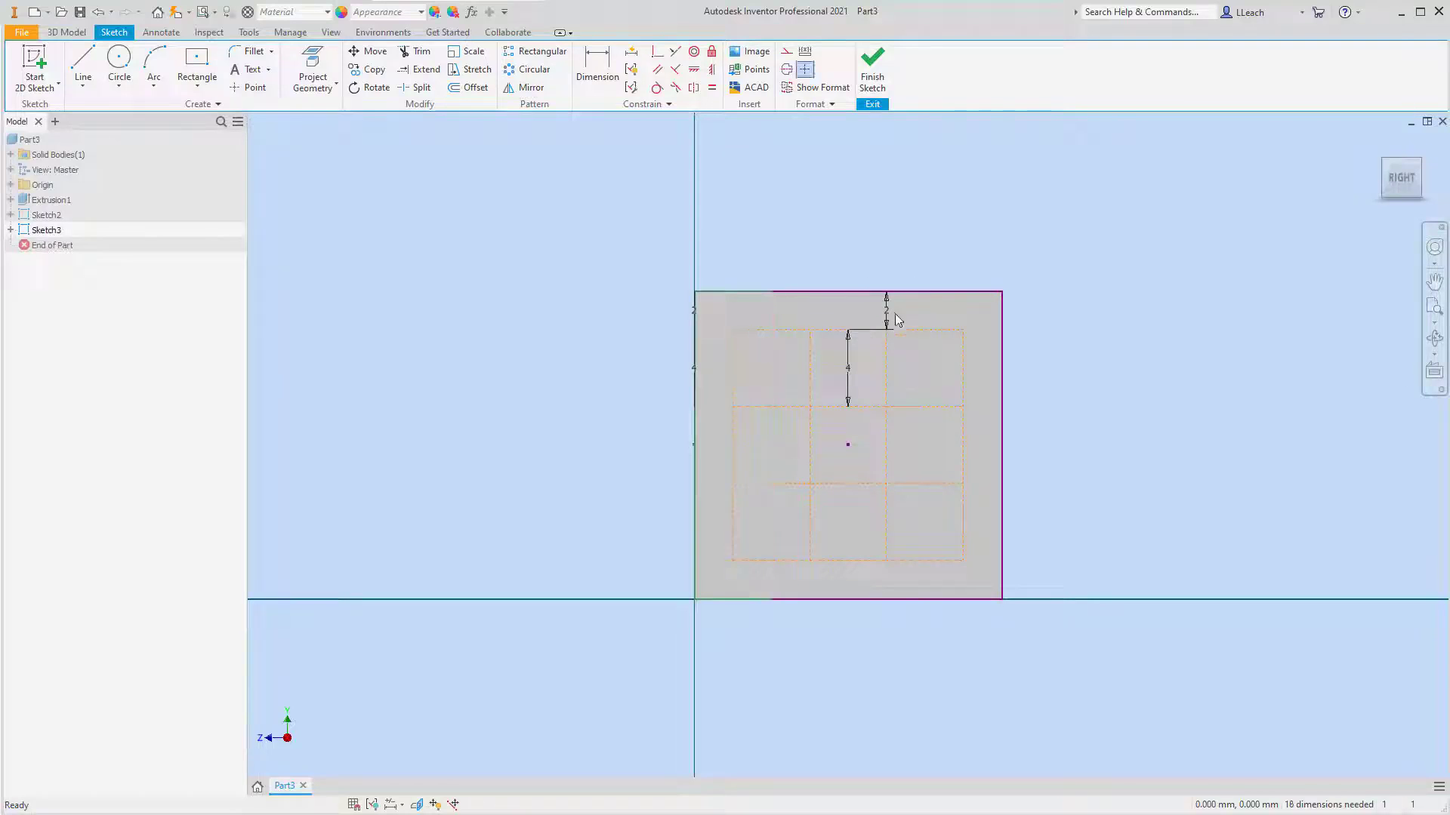
pyautogui.click(918, 299)
pyautogui.press('Delete')
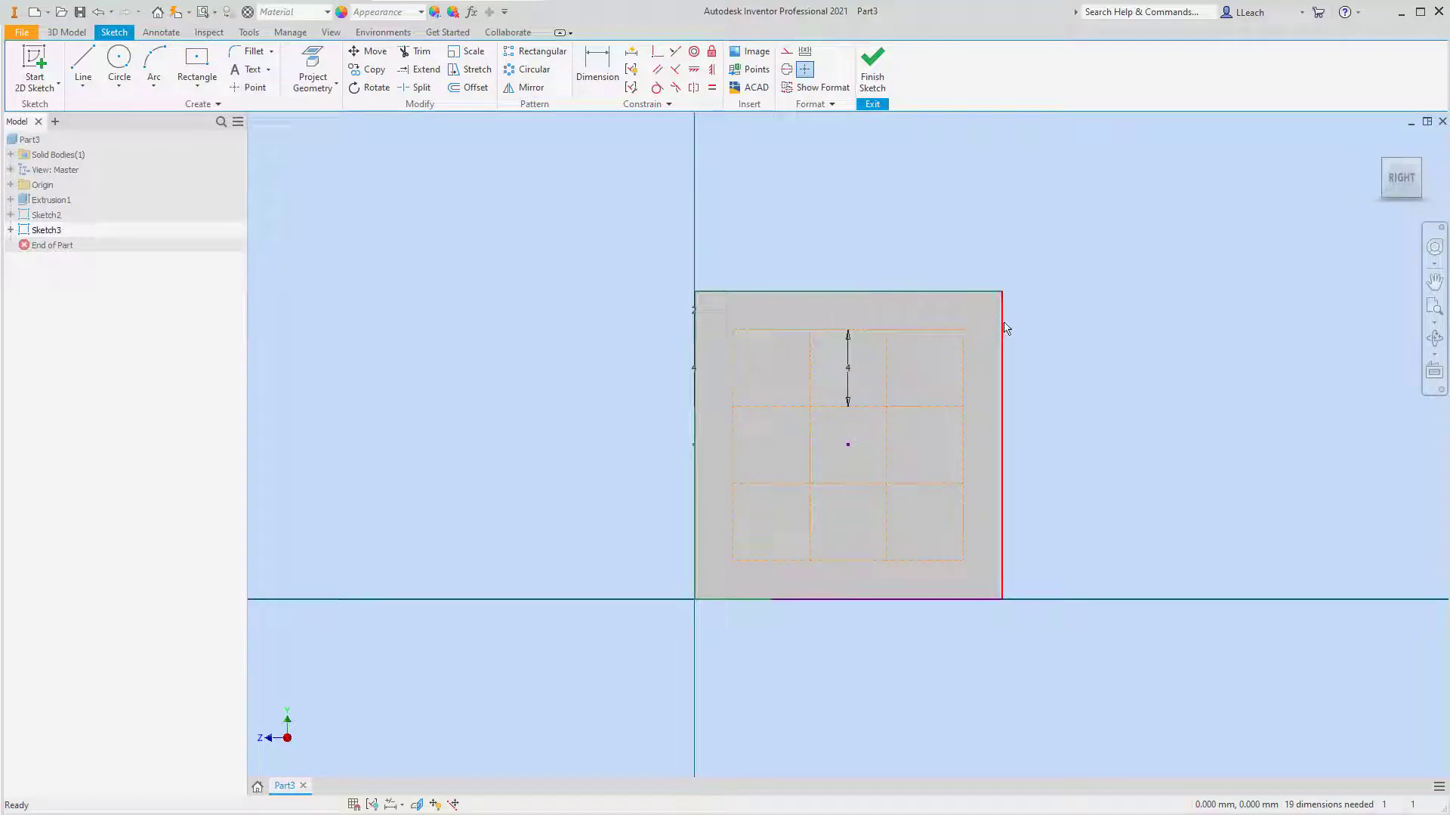
pyautogui.click(961, 599)
pyautogui.press('Delete')
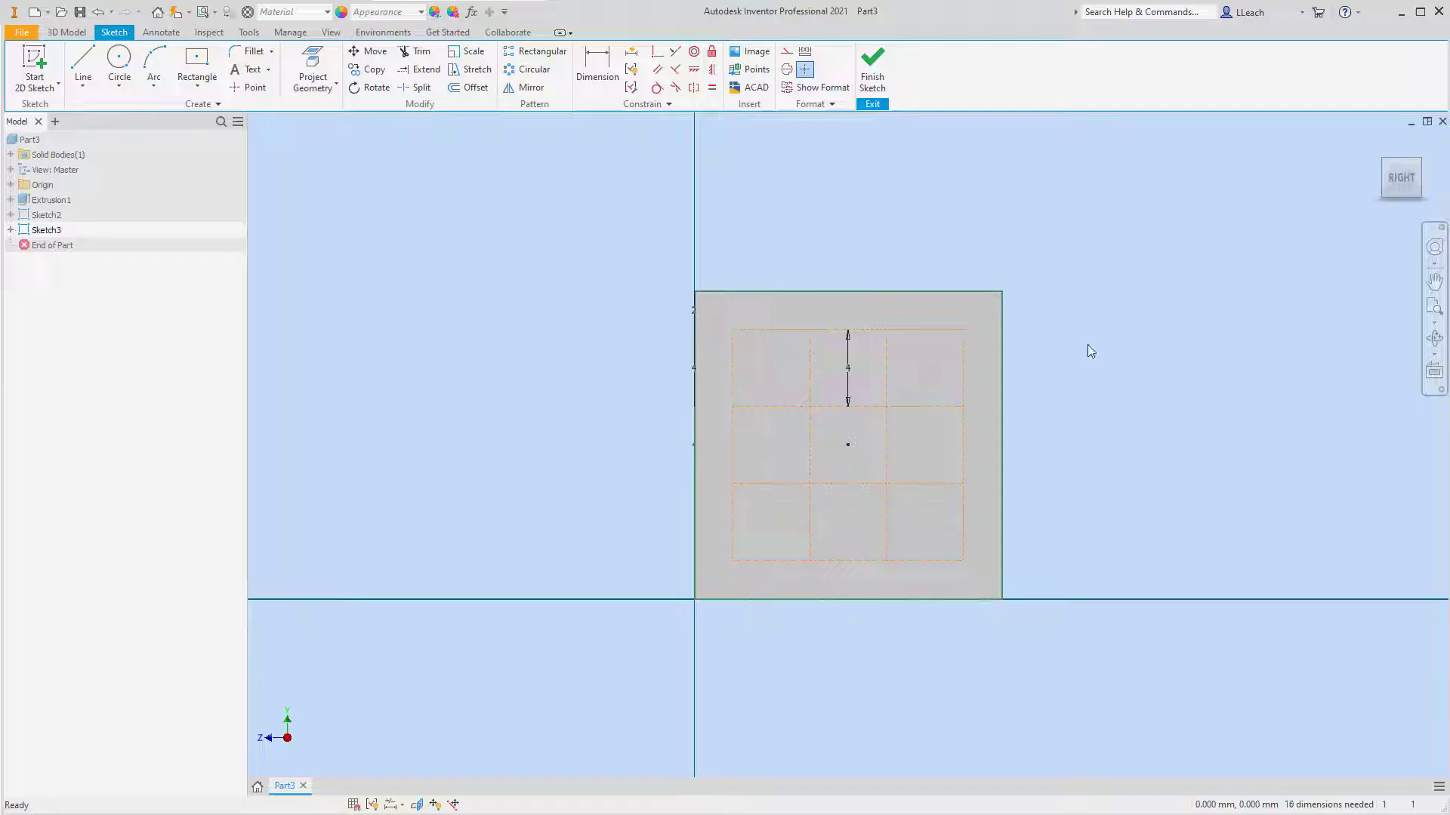
pyautogui.click(876, 79)
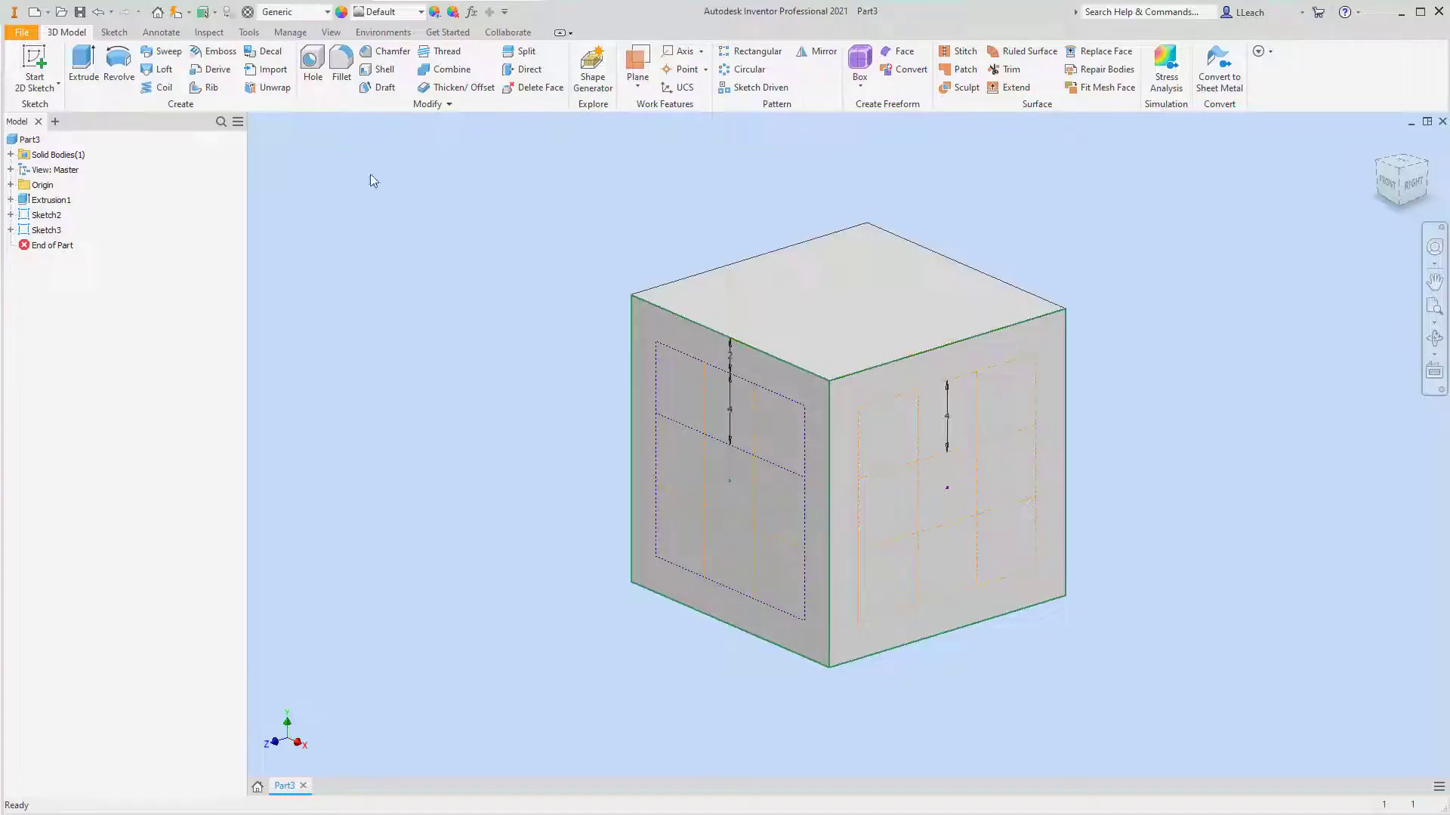
# Start a 2D sketch on the cube's top face and project the face's outline into it.
pyautogui.click(59, 84)
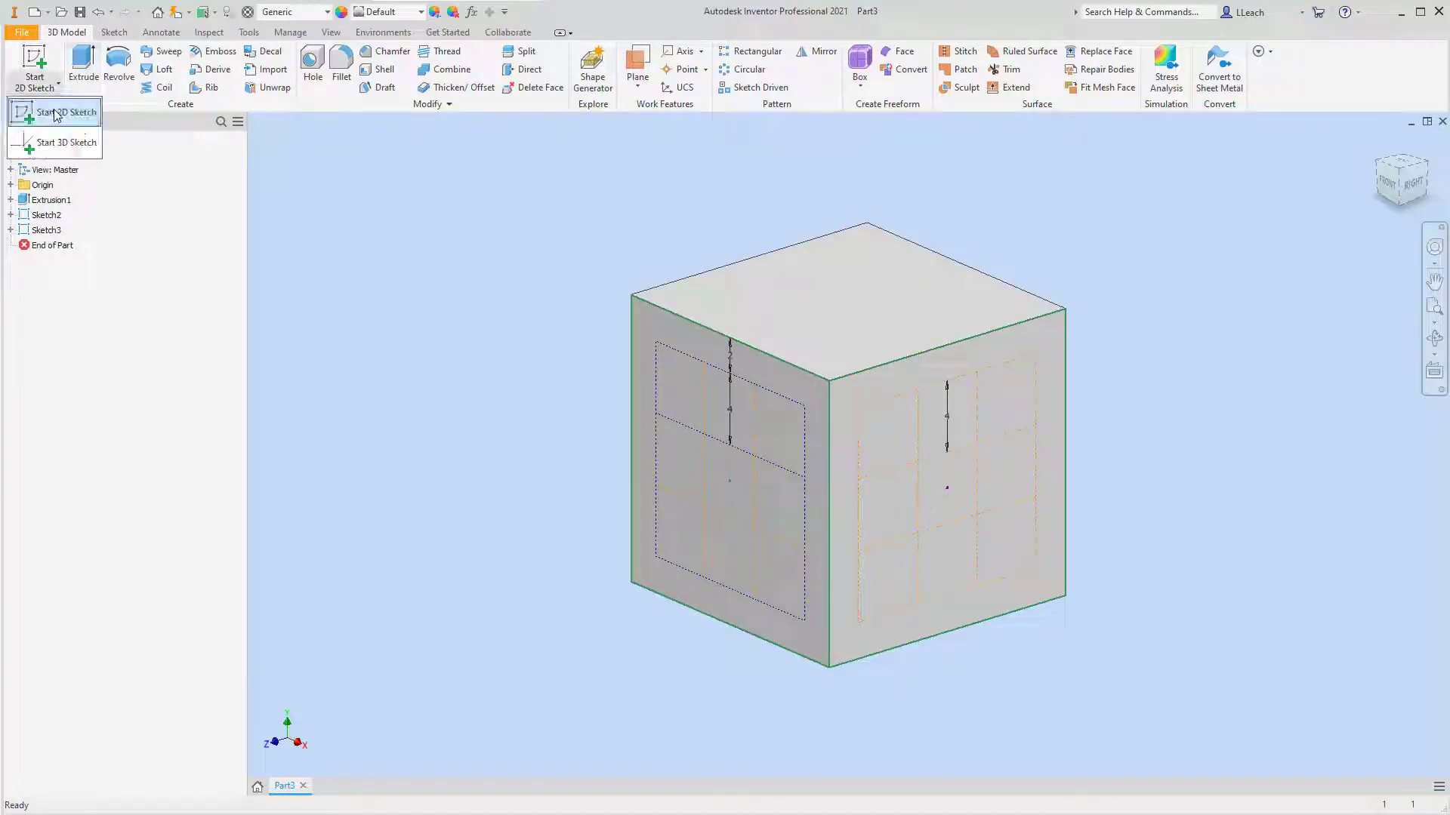
pyautogui.click(47, 111)
pyautogui.click(842, 312)
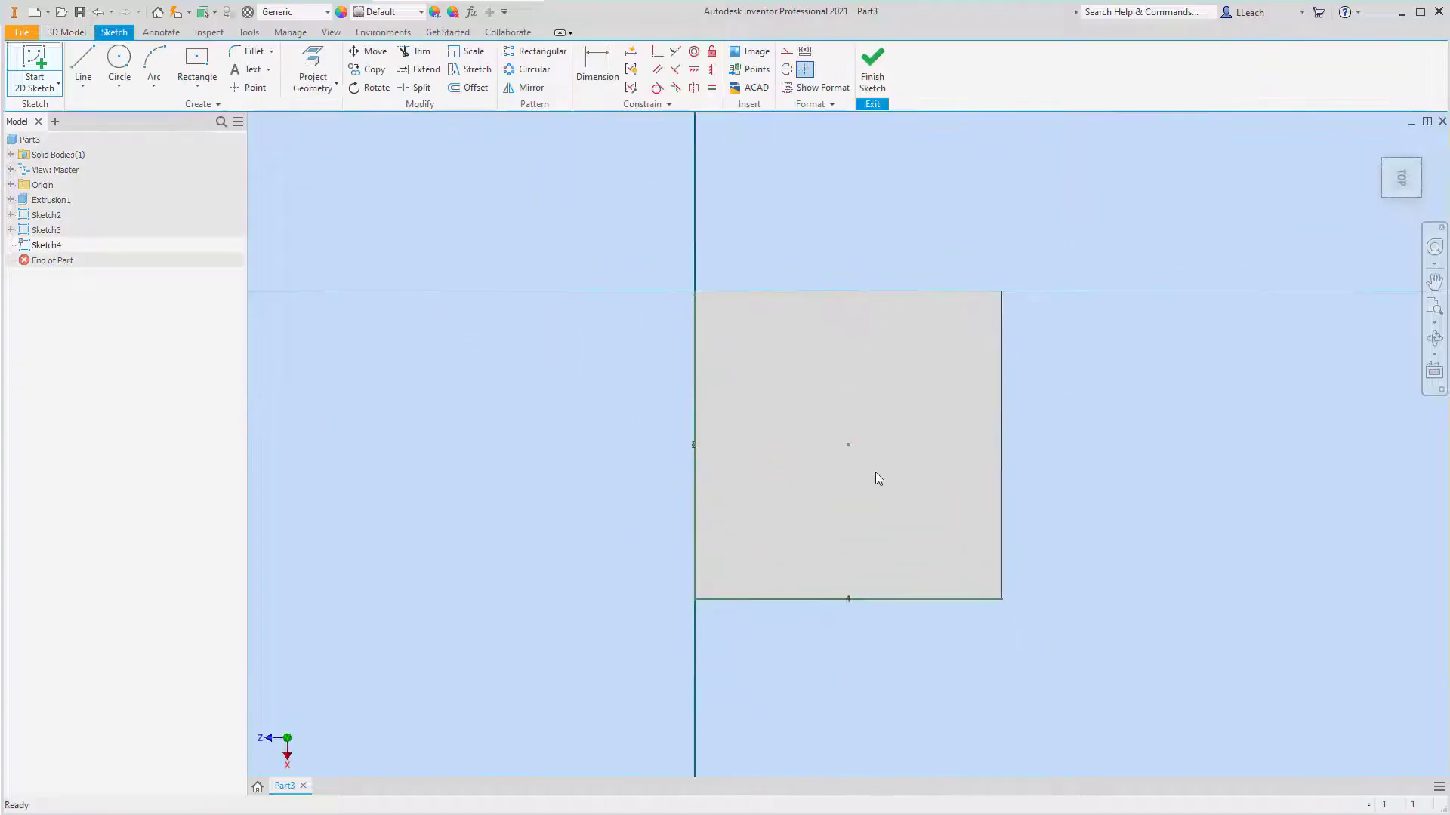
pyautogui.moveTo(920, 429); pyautogui.dragTo(760, 421, button='middle')
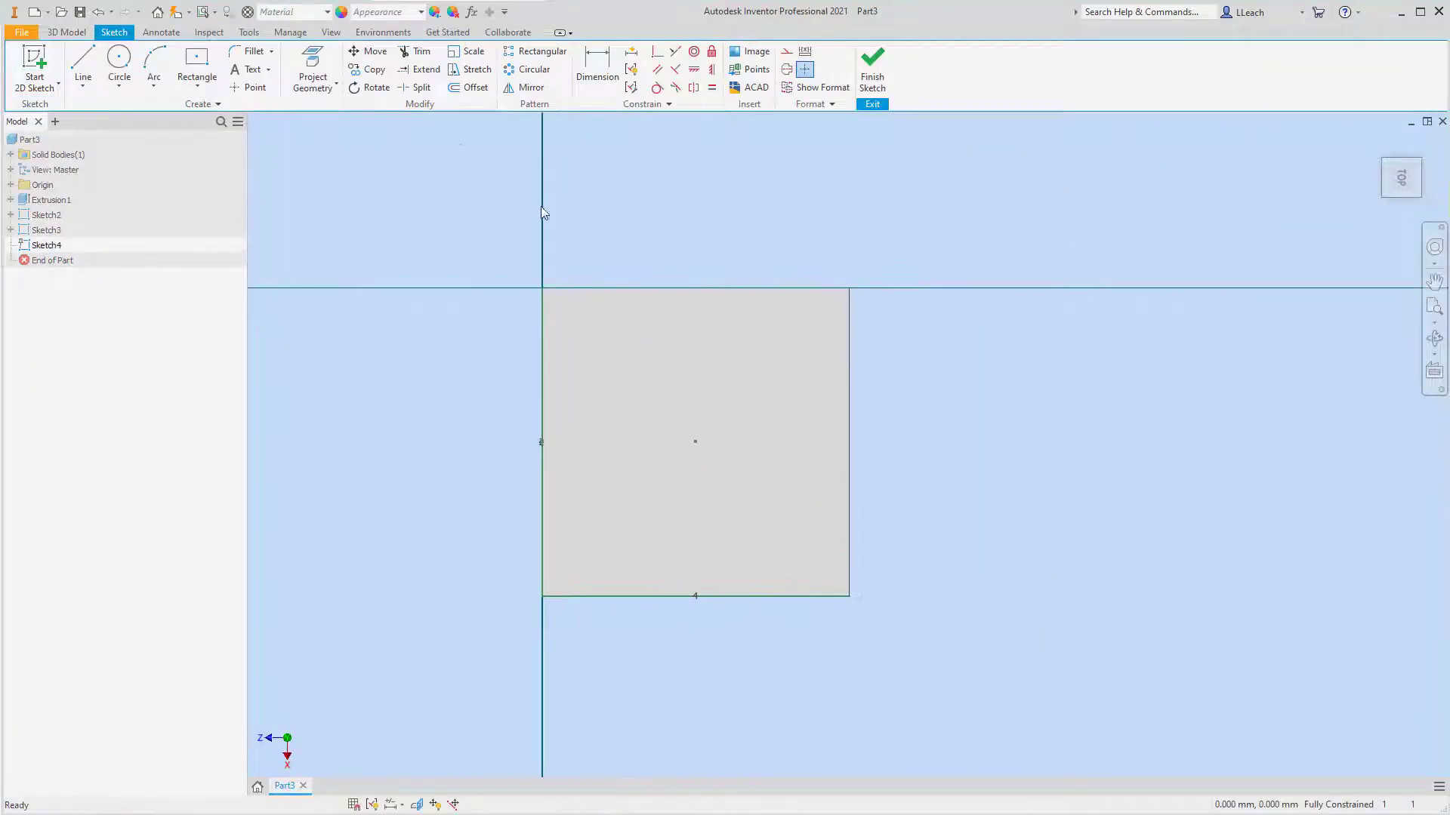
pyautogui.click(312, 69)
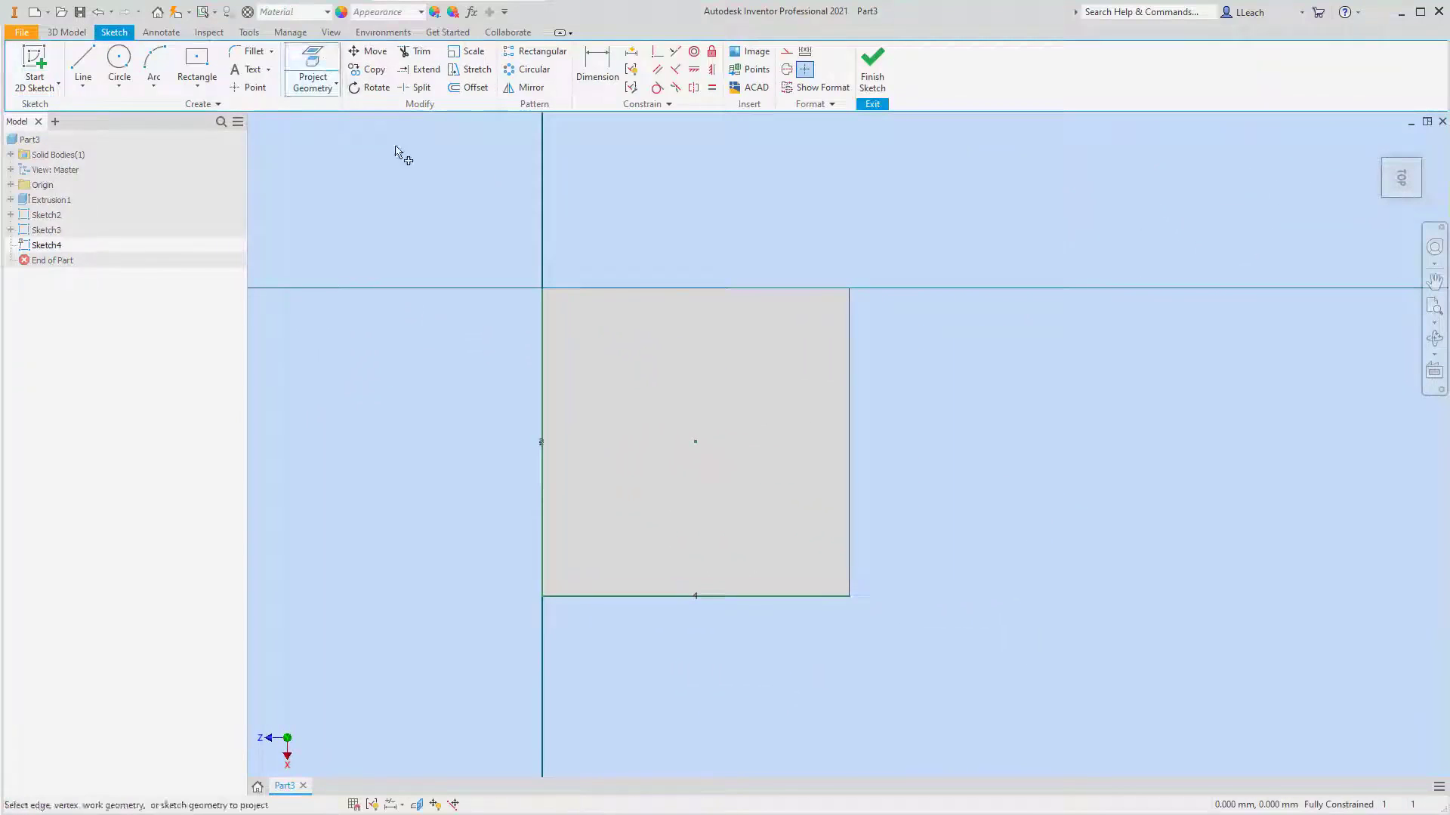
pyautogui.click(669, 380)
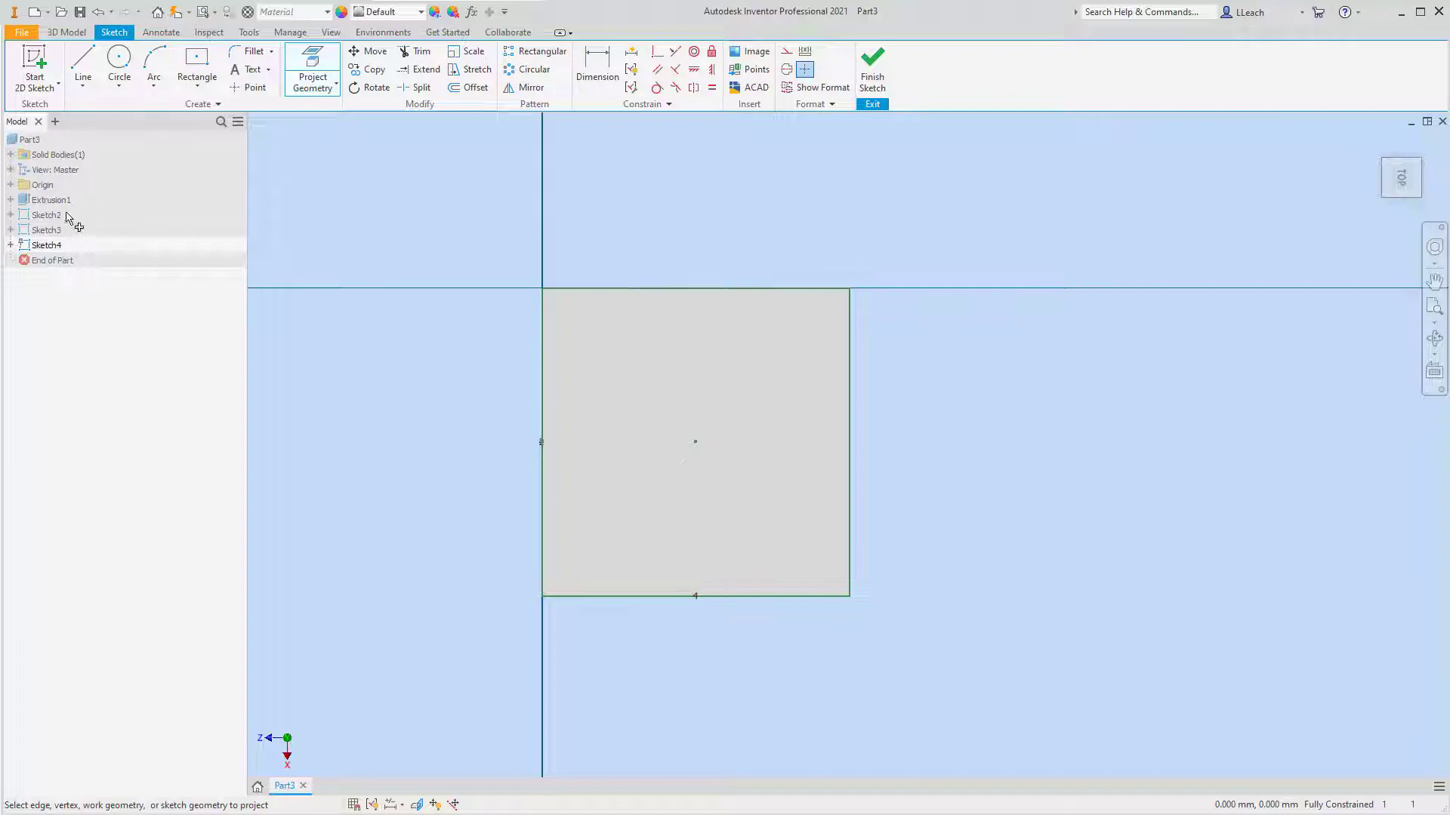
pyautogui.press('Escape')
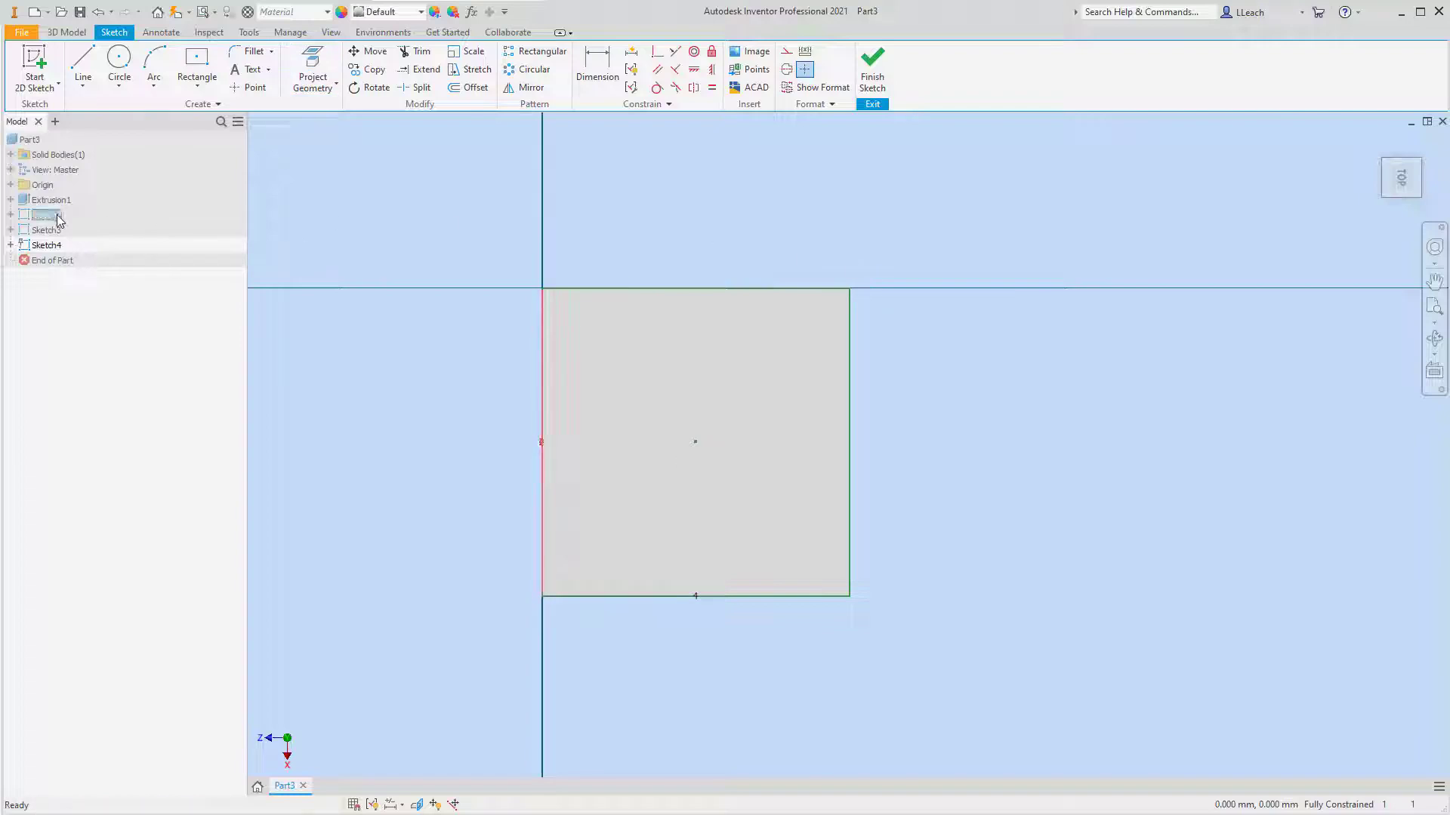
# Copy the front face's grid sketch and paste it into the top face's sketch.
pyautogui.rightClick(55, 215)
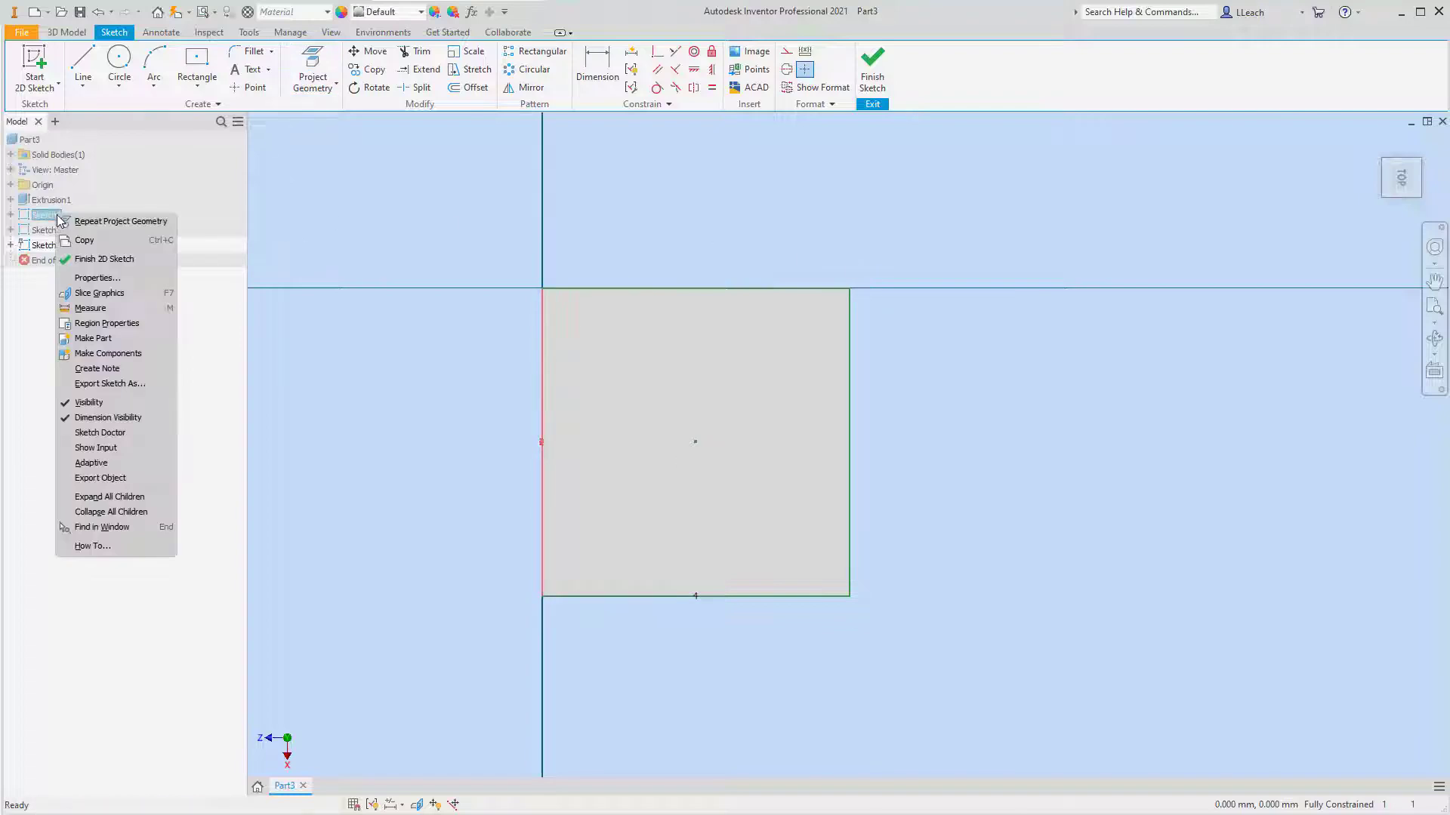
pyautogui.click(85, 241)
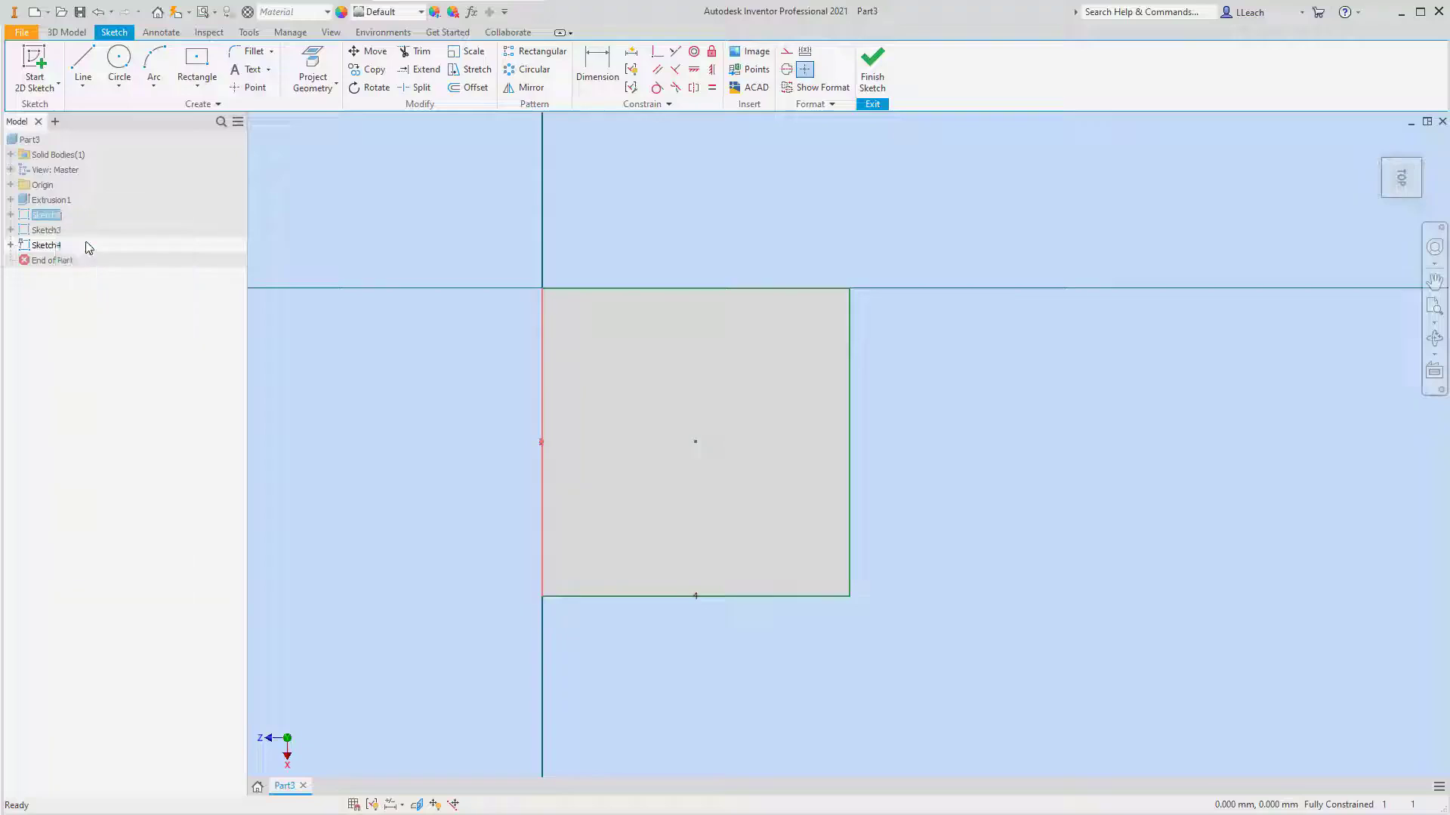
pyautogui.rightClick(477, 397)
pyautogui.click(450, 484)
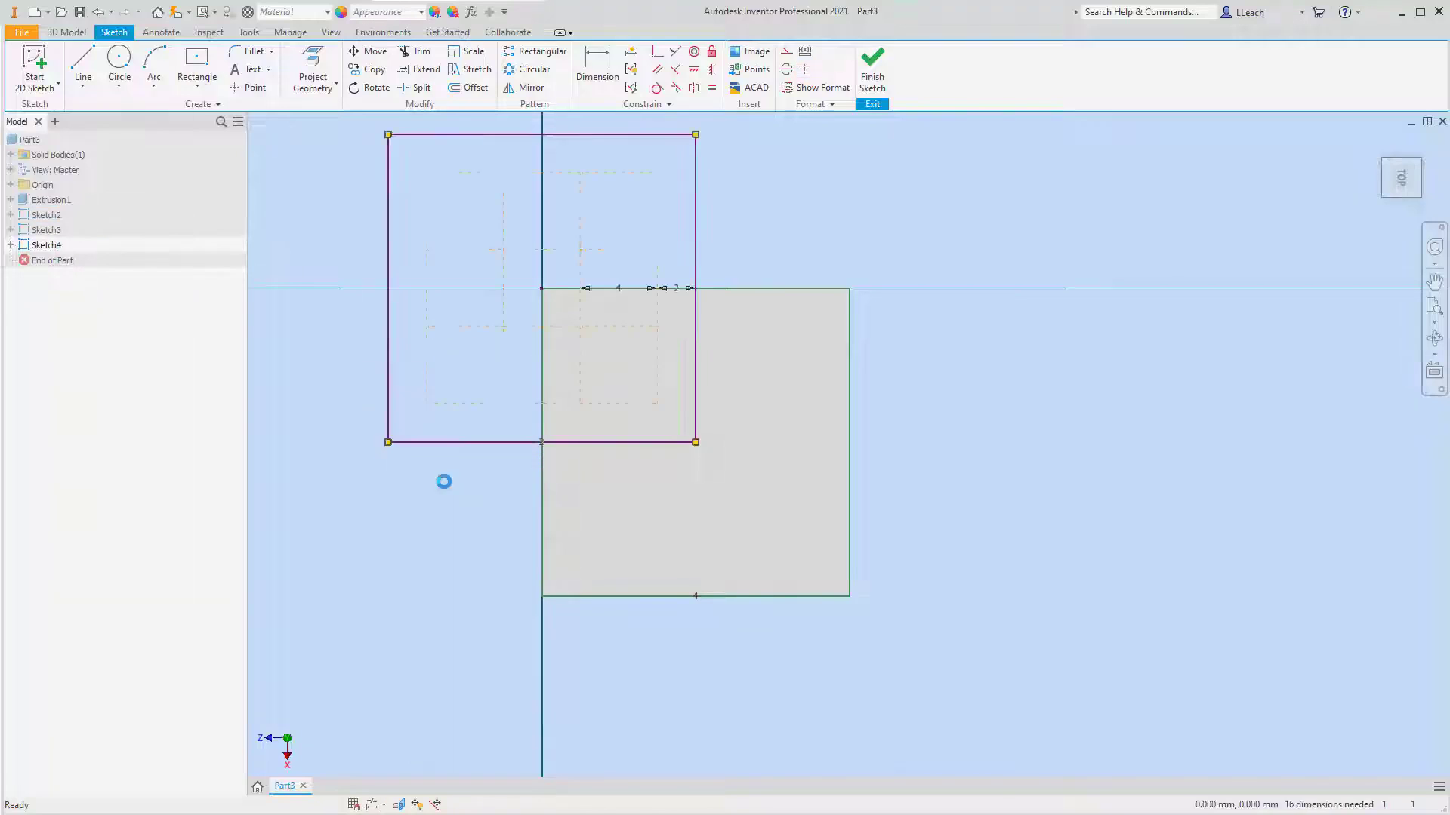
# Try to move the pasted grid and outer square from the square's lower-right corner to the top face's lower-right corner.
pyautogui.scroll(3, 375, 169)
pyautogui.moveTo(375, 169); pyautogui.dragTo(373, 189, button='middle')
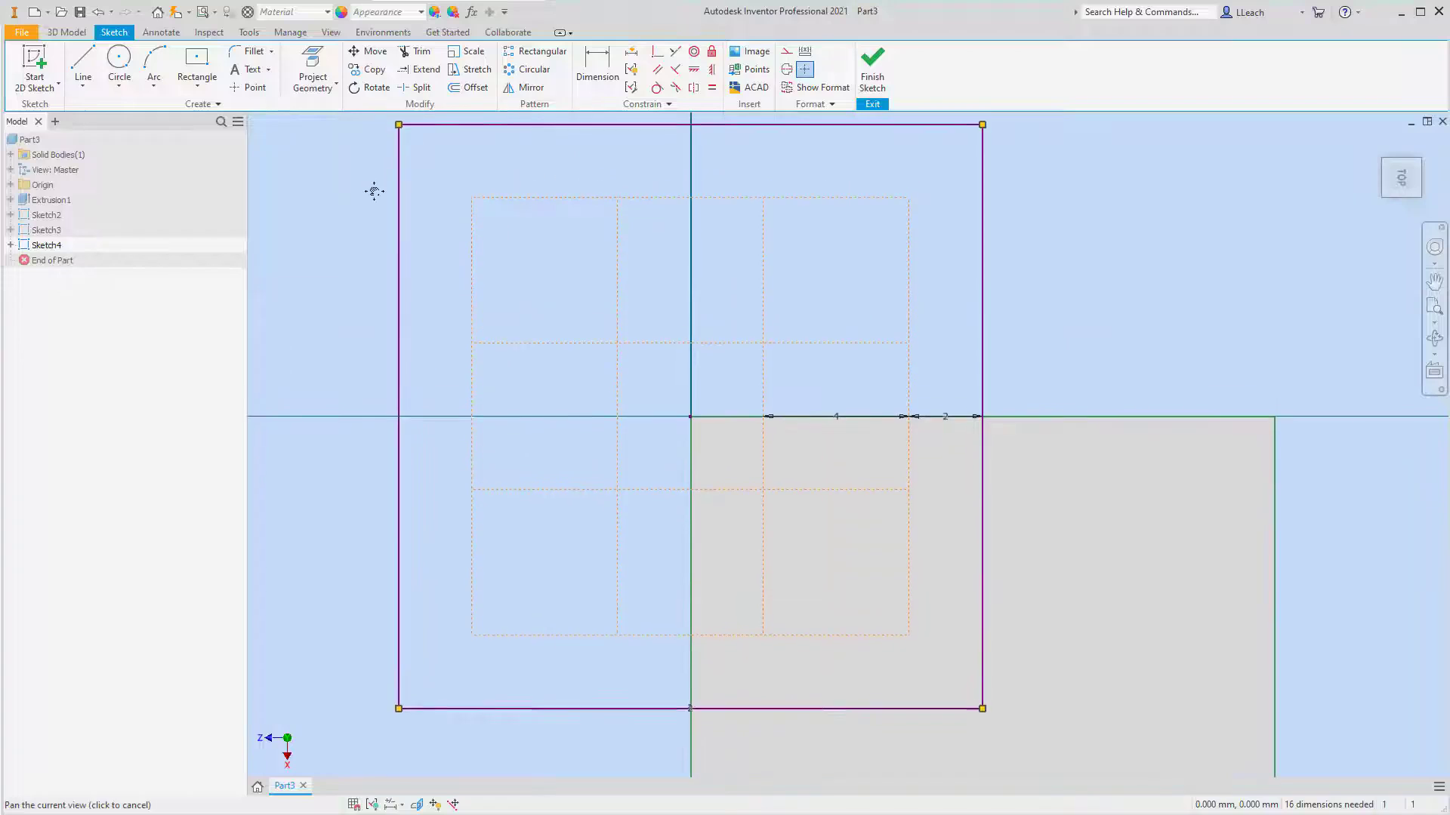
pyautogui.scroll(-3, 374, 188)
pyautogui.moveTo(356, 141); pyautogui.dragTo(788, 504)
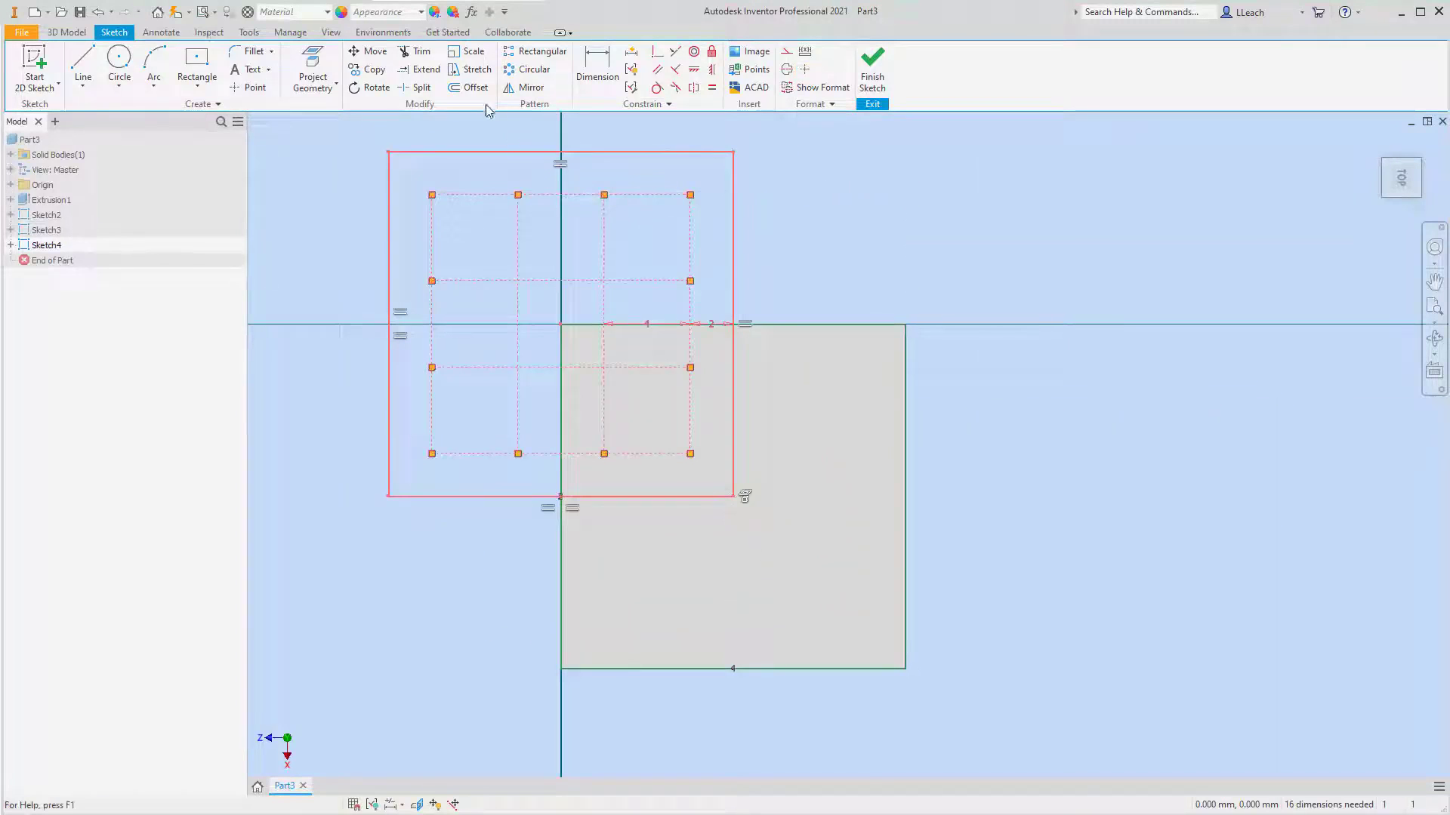
pyautogui.click(370, 53)
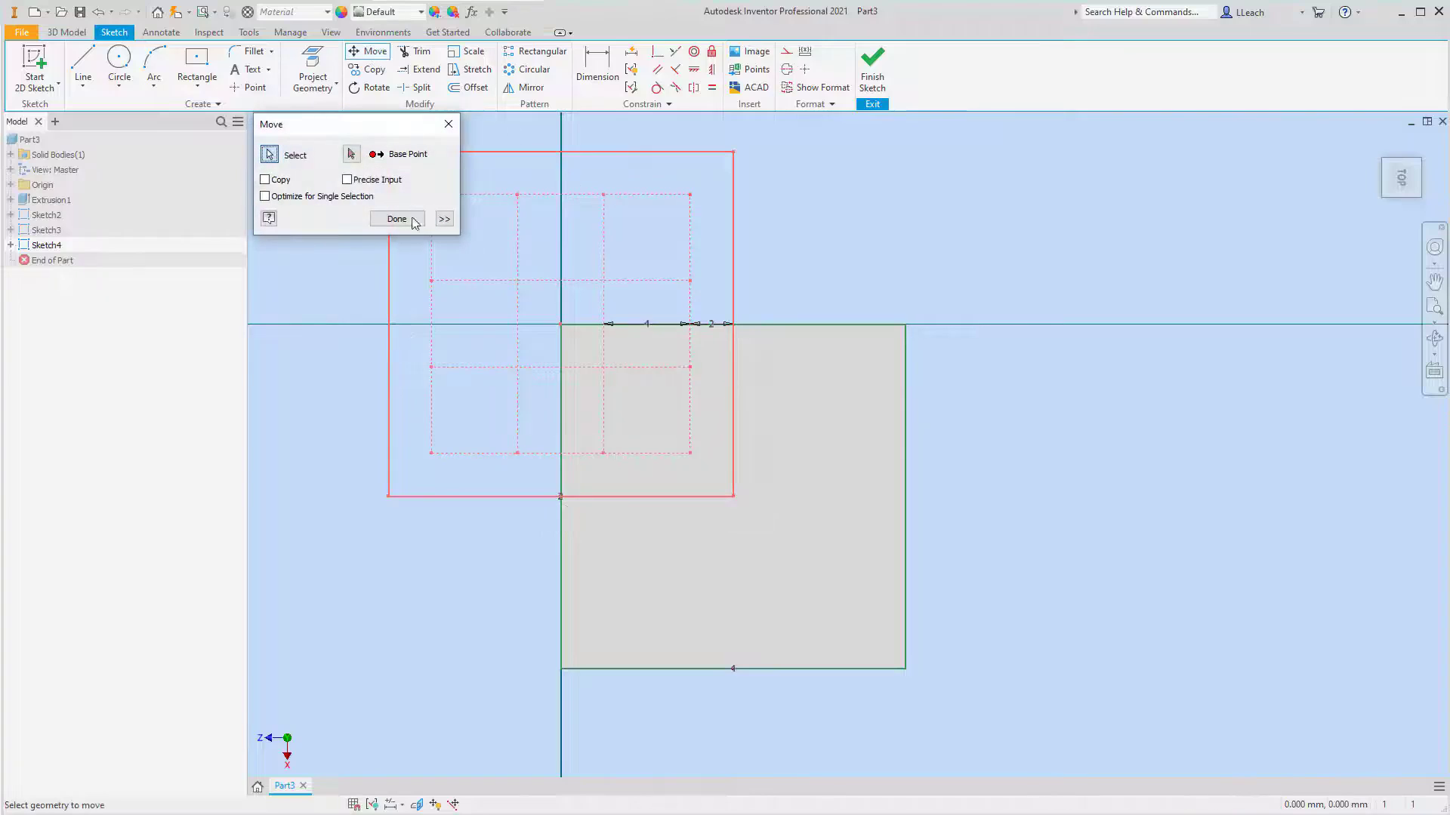
pyautogui.click(351, 155)
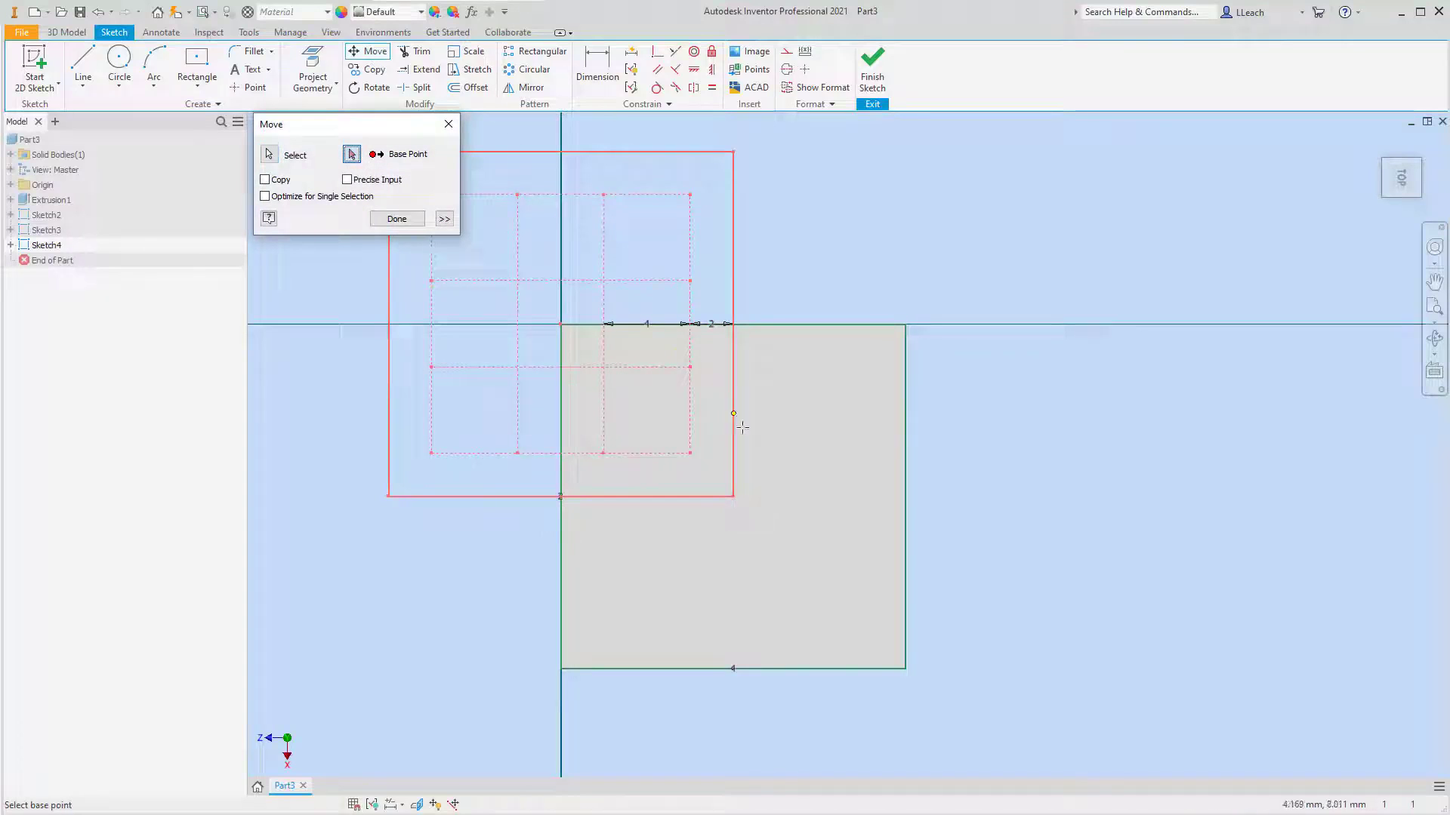
pyautogui.click(733, 497)
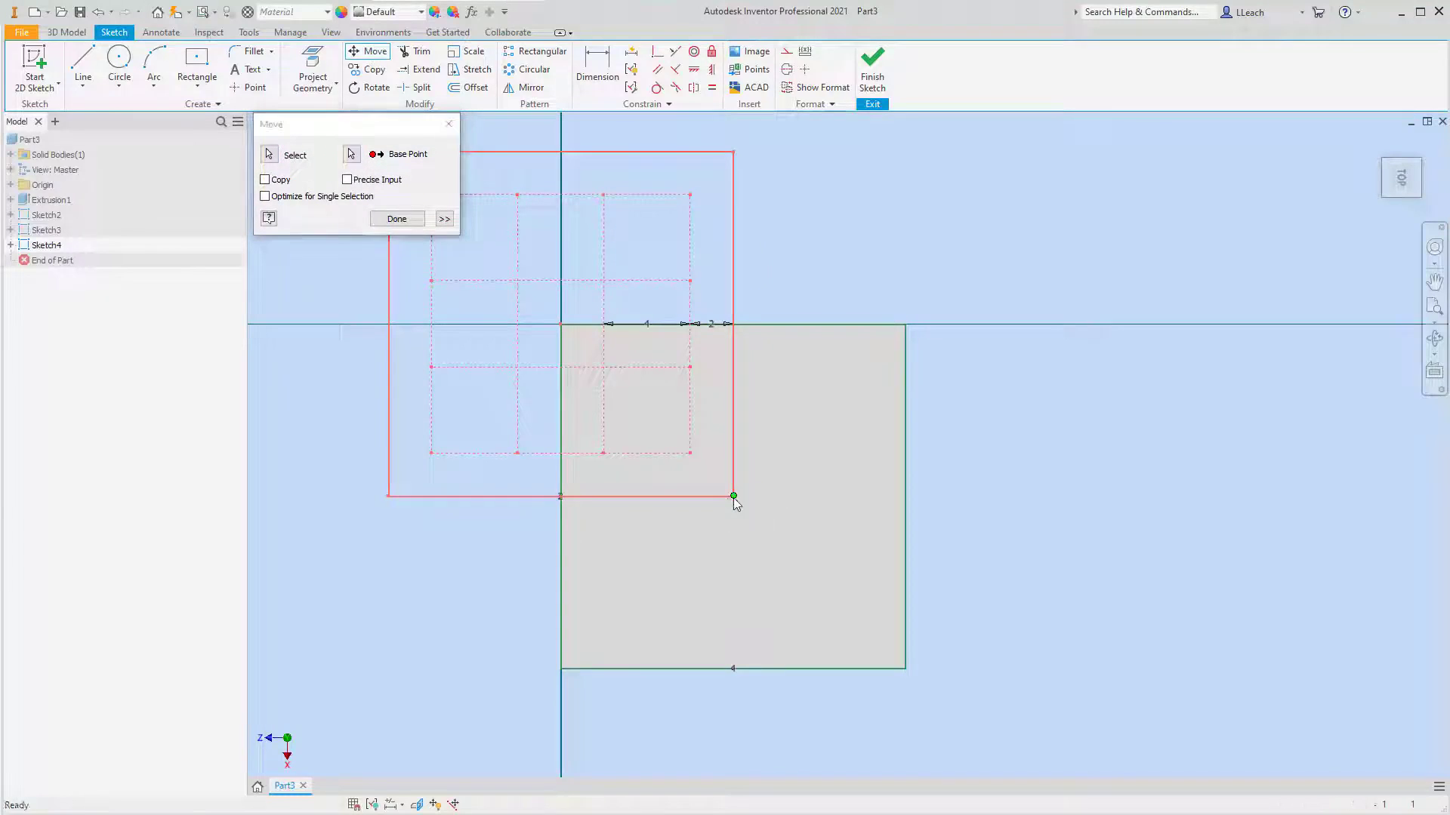
pyautogui.click(904, 662)
pyautogui.press('Escape')
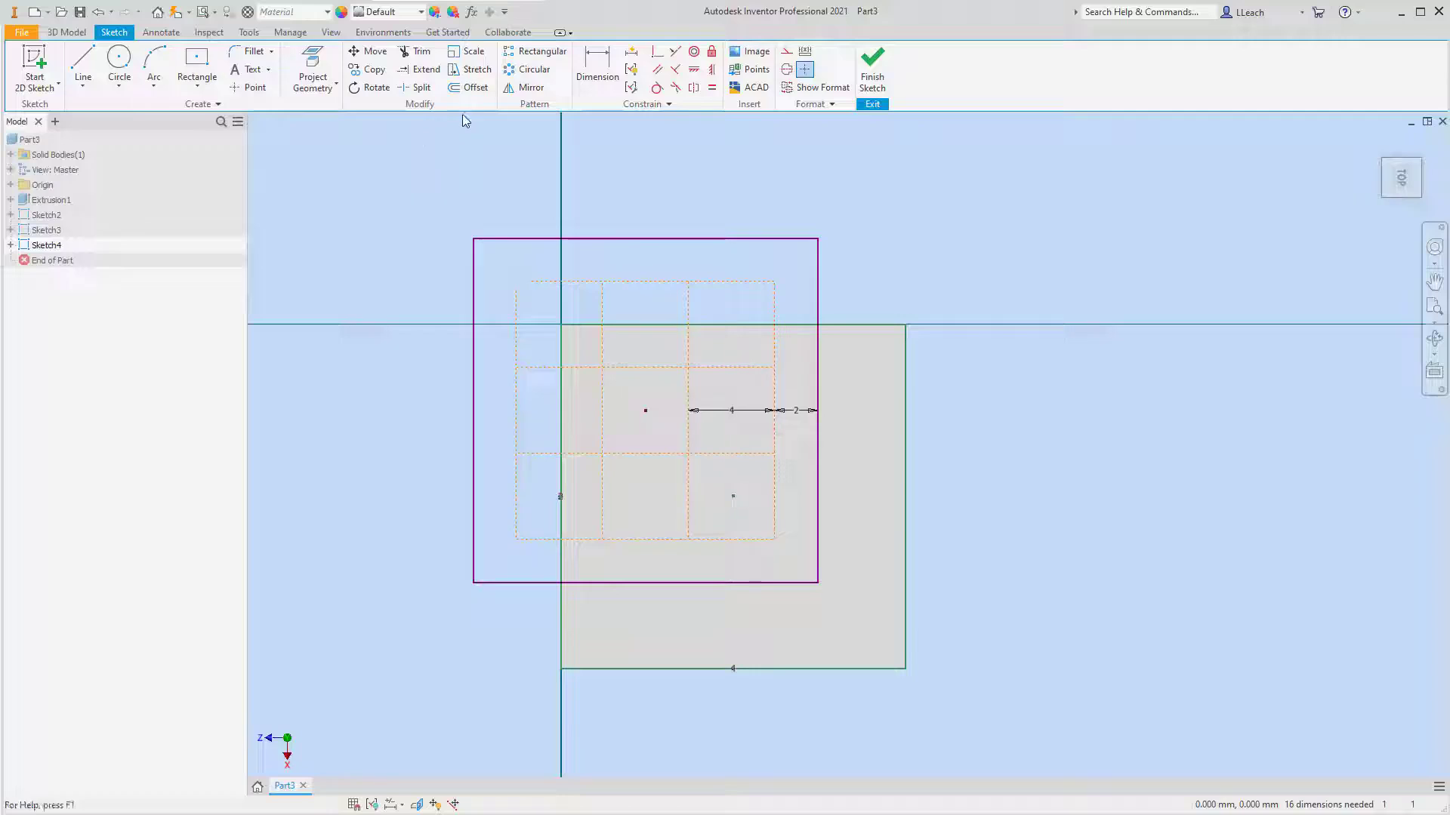
# Move the pasted grid and outer square from the square's lower-right corner to the top face's lower-right corner and finish the sketch.
pyautogui.click(375, 53)
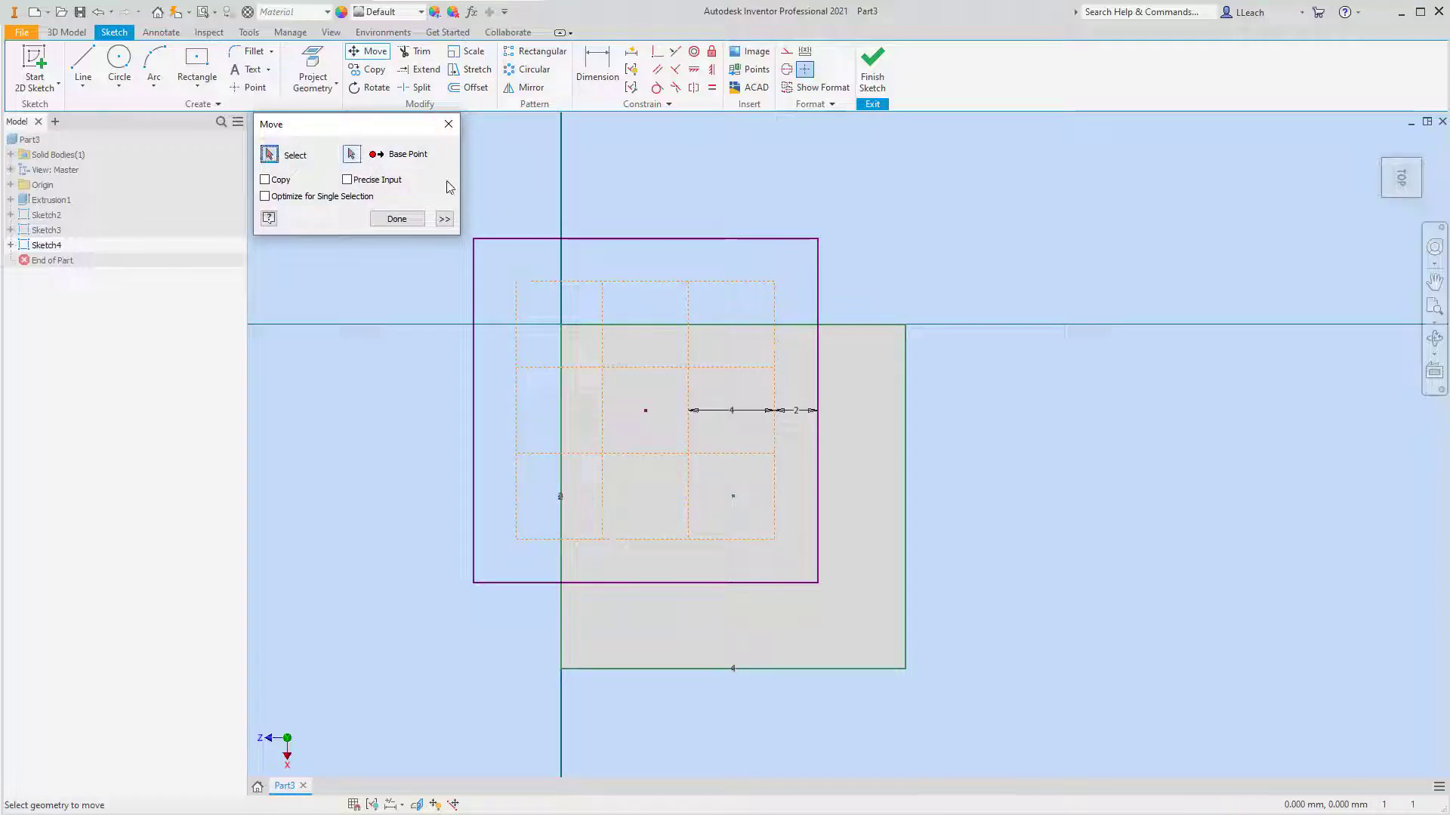
pyautogui.press('Escape')
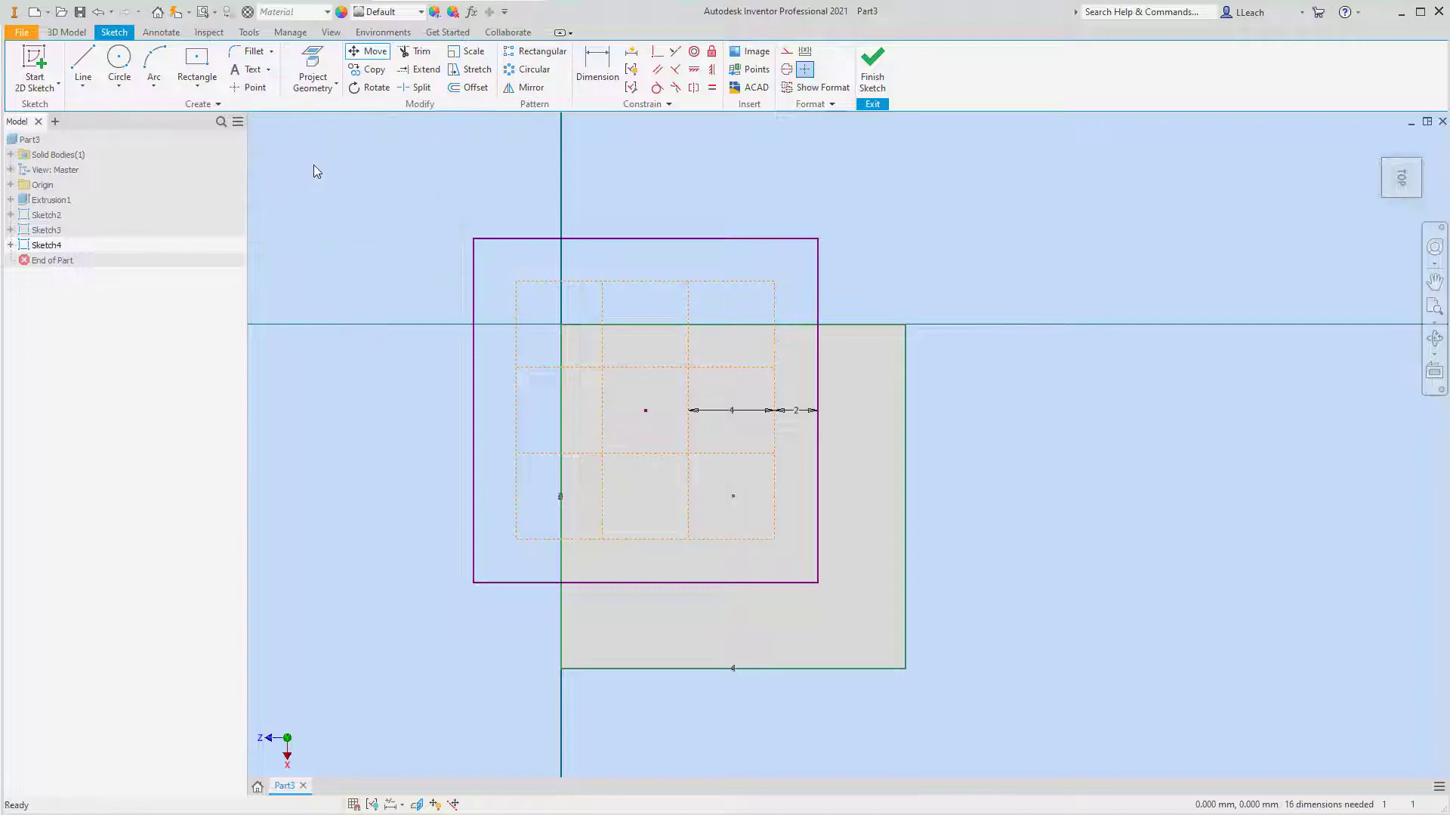
pyautogui.moveTo(450, 188)
pyautogui.mouseDown()
pyautogui.moveTo(666, 314)
pyautogui.moveTo(856, 613)
pyautogui.mouseUp()
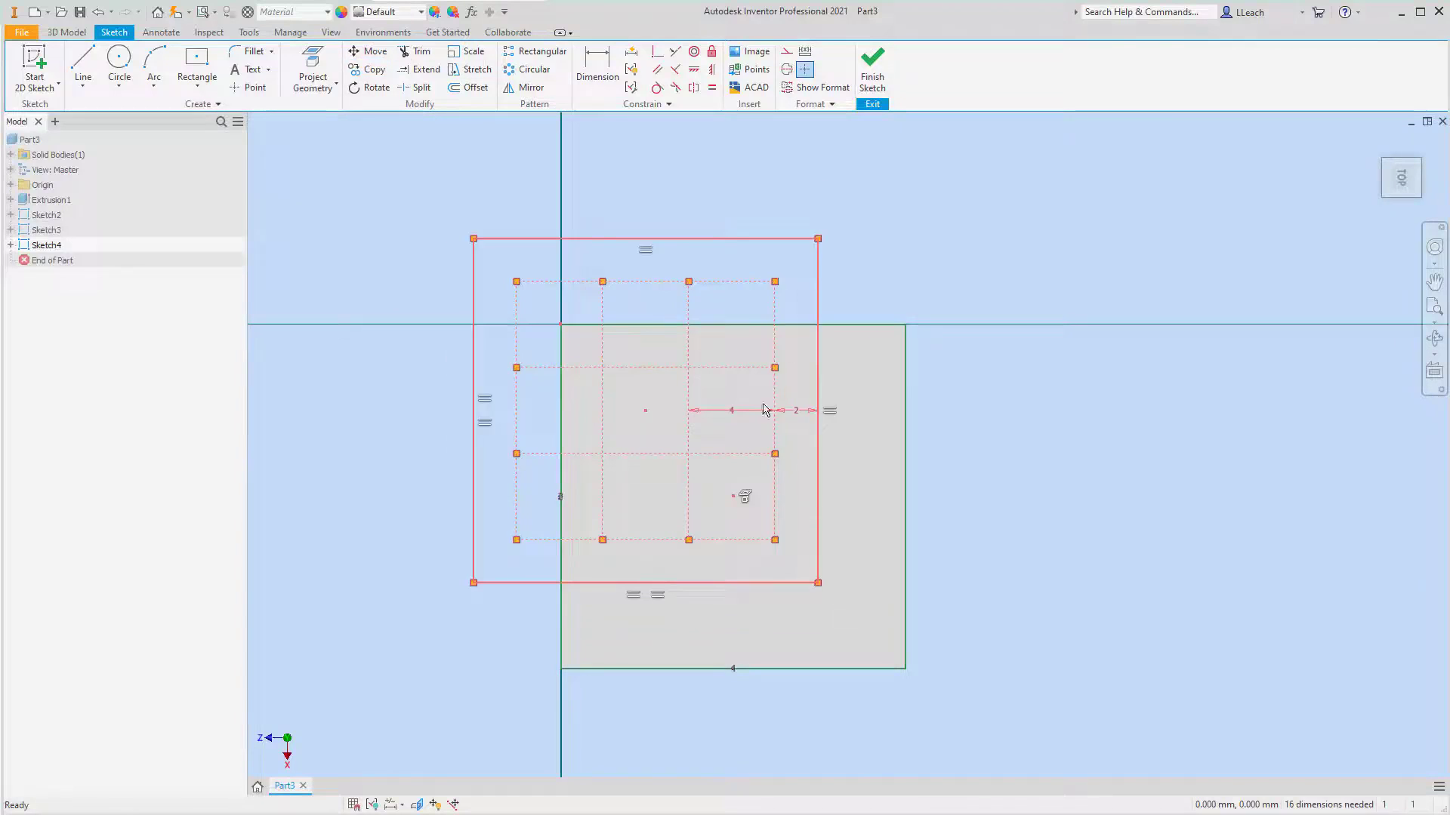
pyautogui.click(369, 51)
pyautogui.click(352, 154)
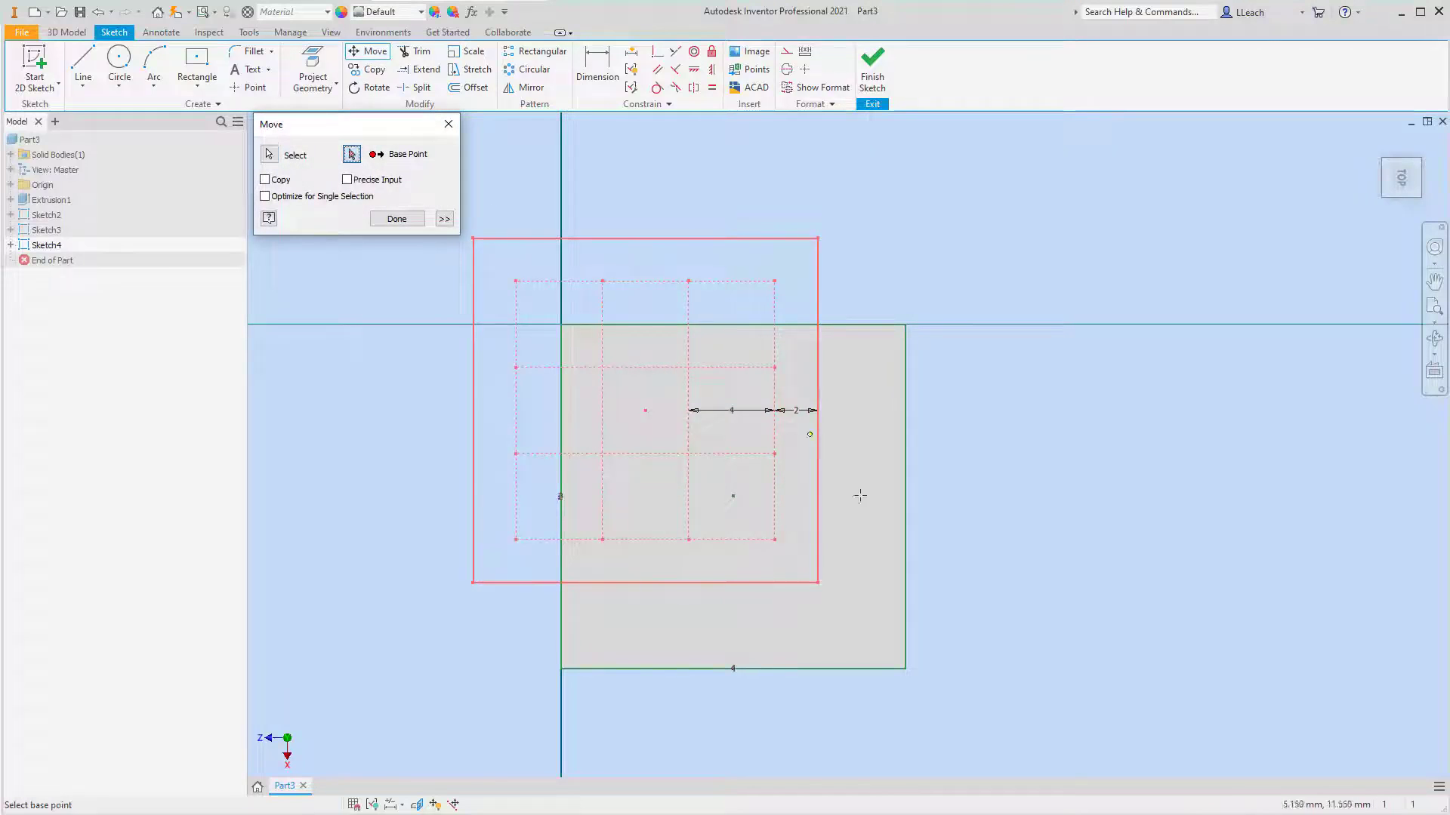
pyautogui.click(818, 582)
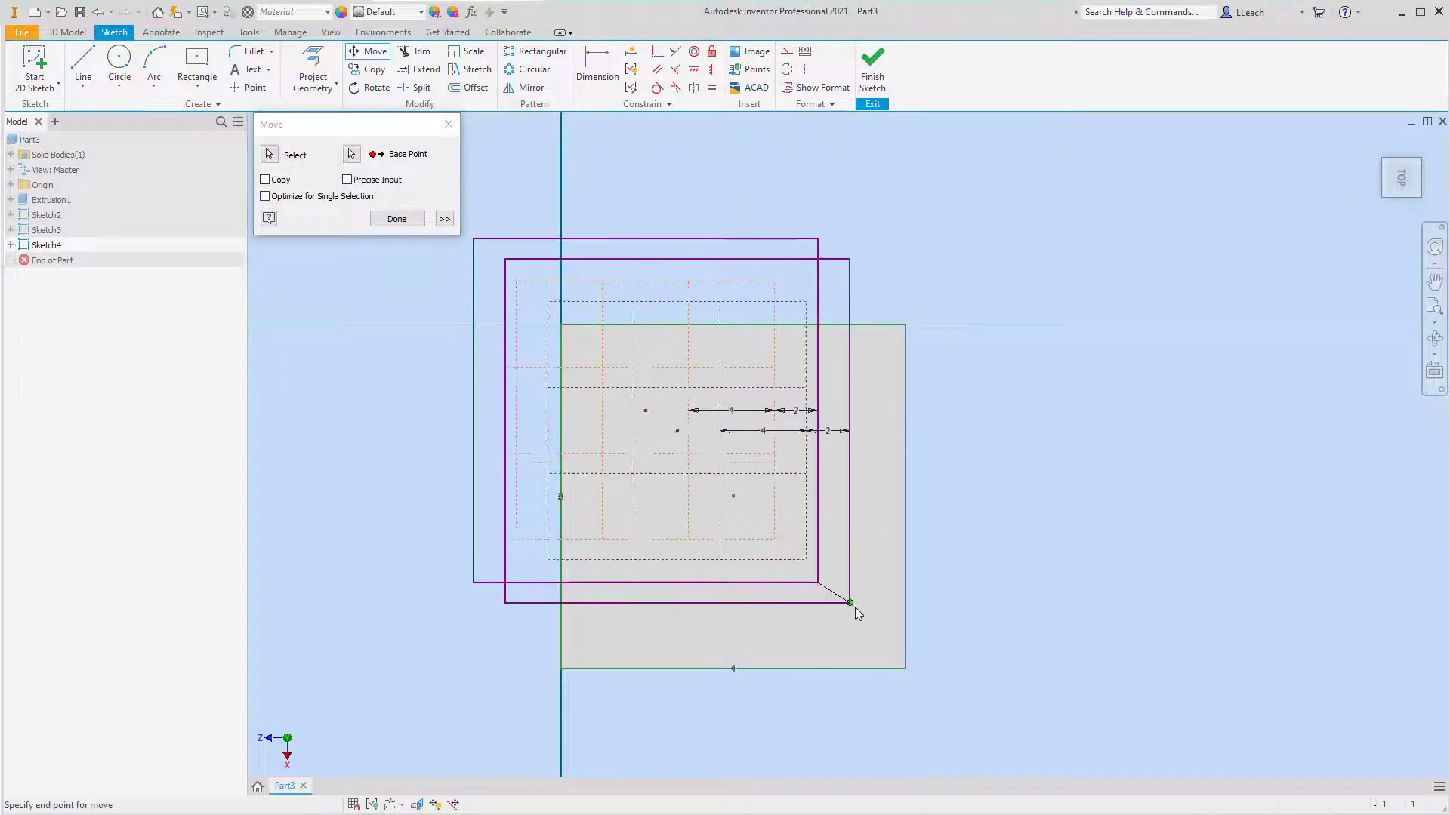
pyautogui.click(905, 668)
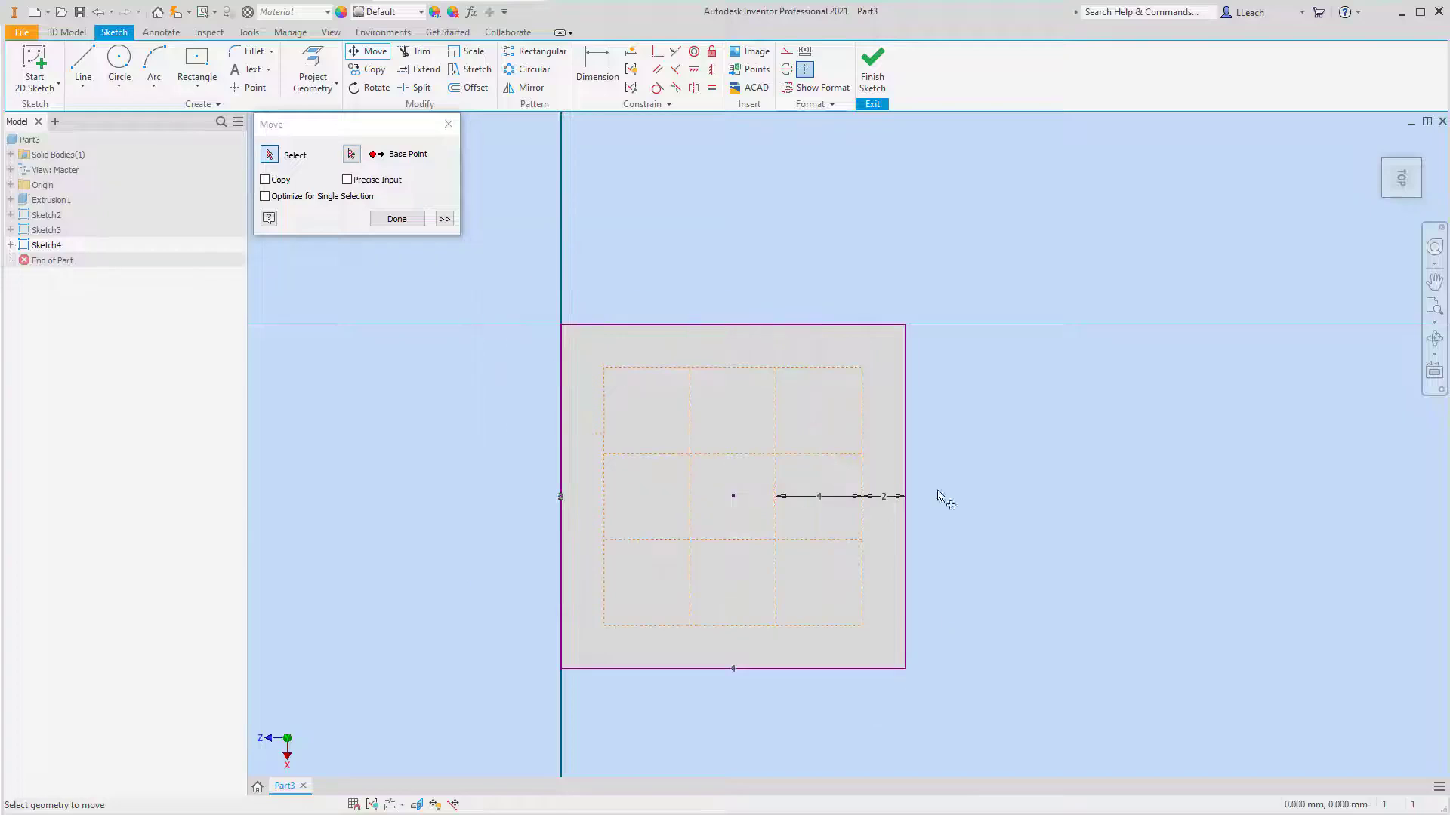
pyautogui.click(419, 219)
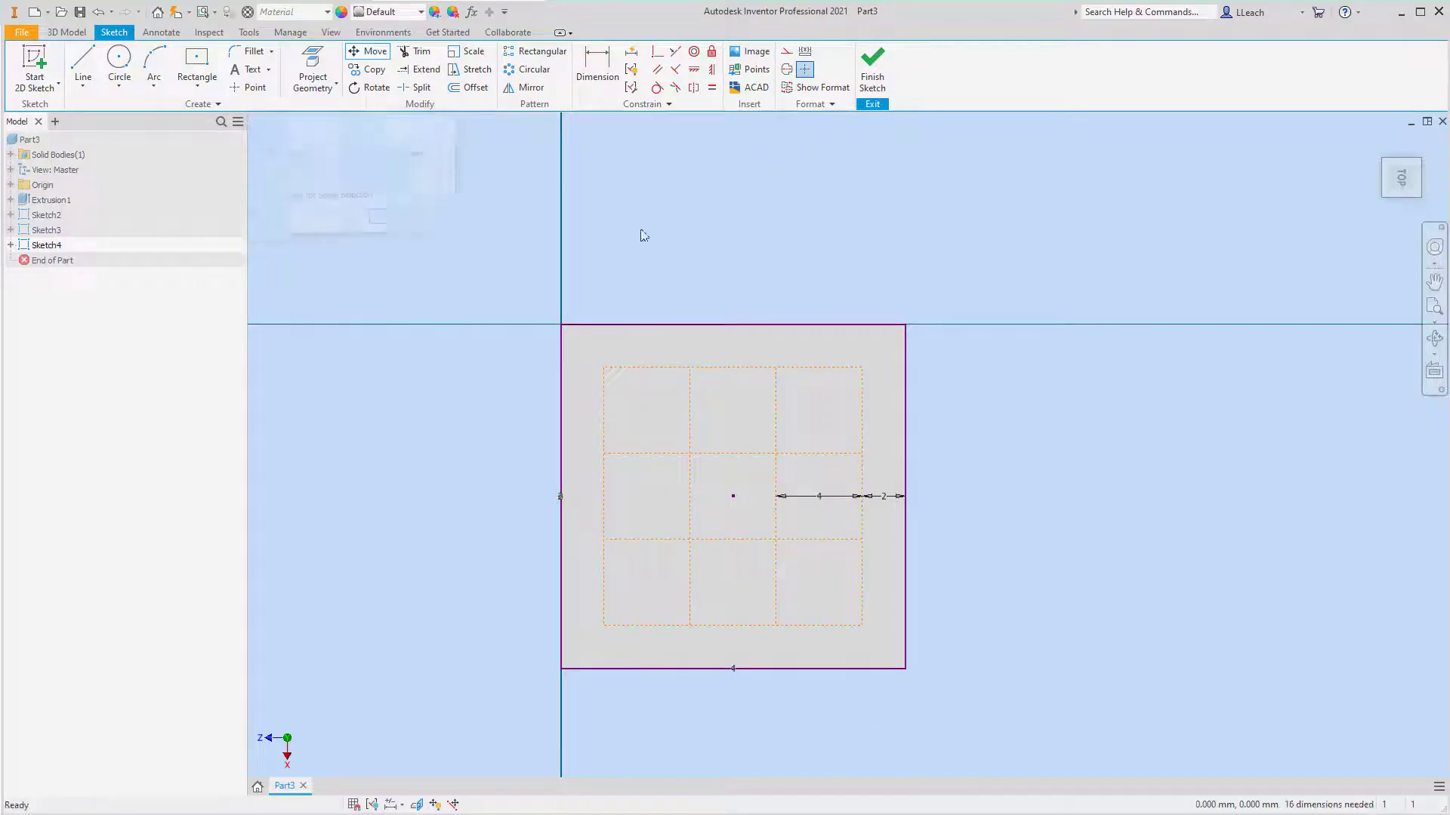
pyautogui.click(872, 83)
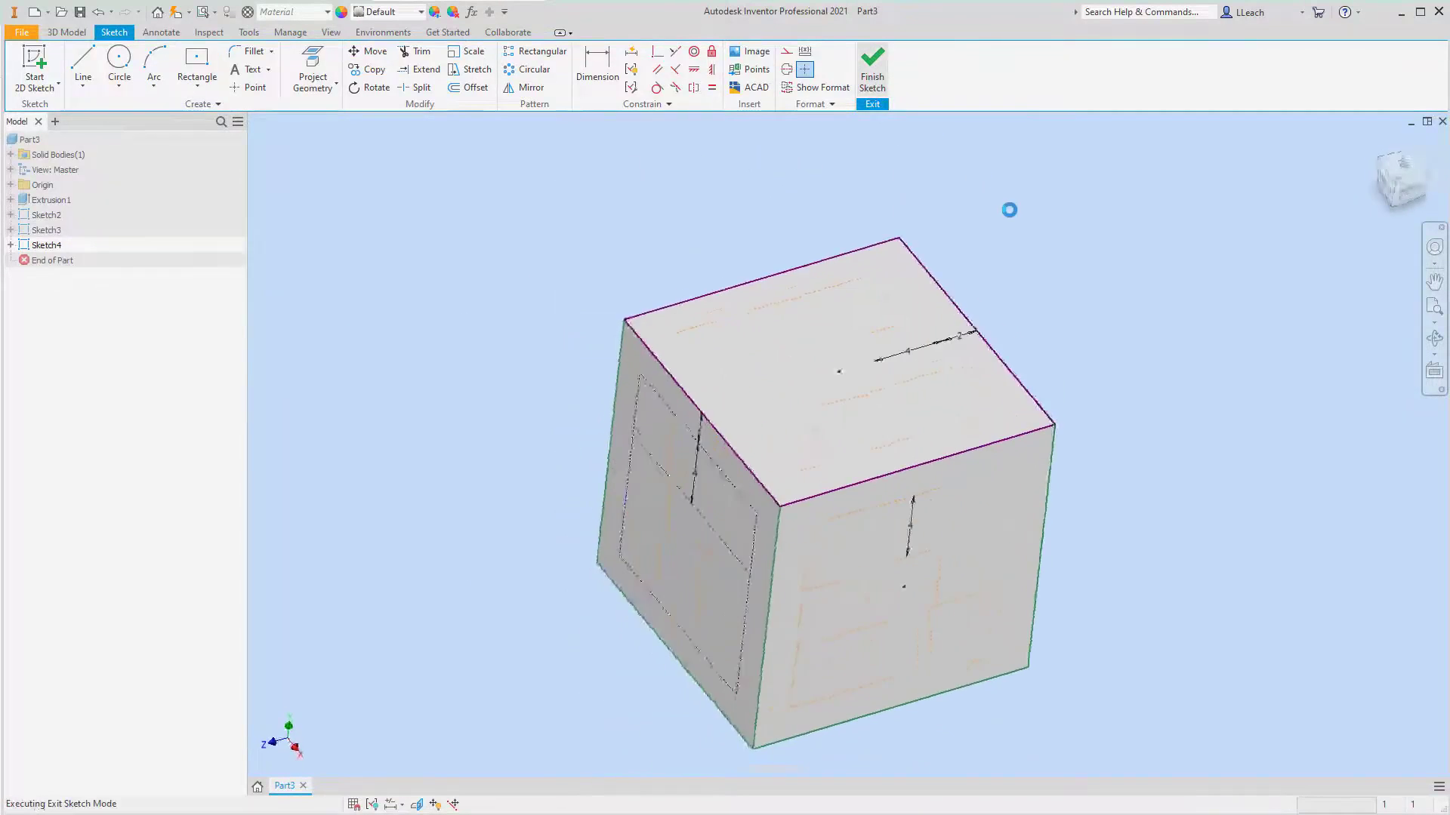
# Start a 2D sketch on the cube's back face and project the face's outline into it.
pyautogui.click(1426, 167)
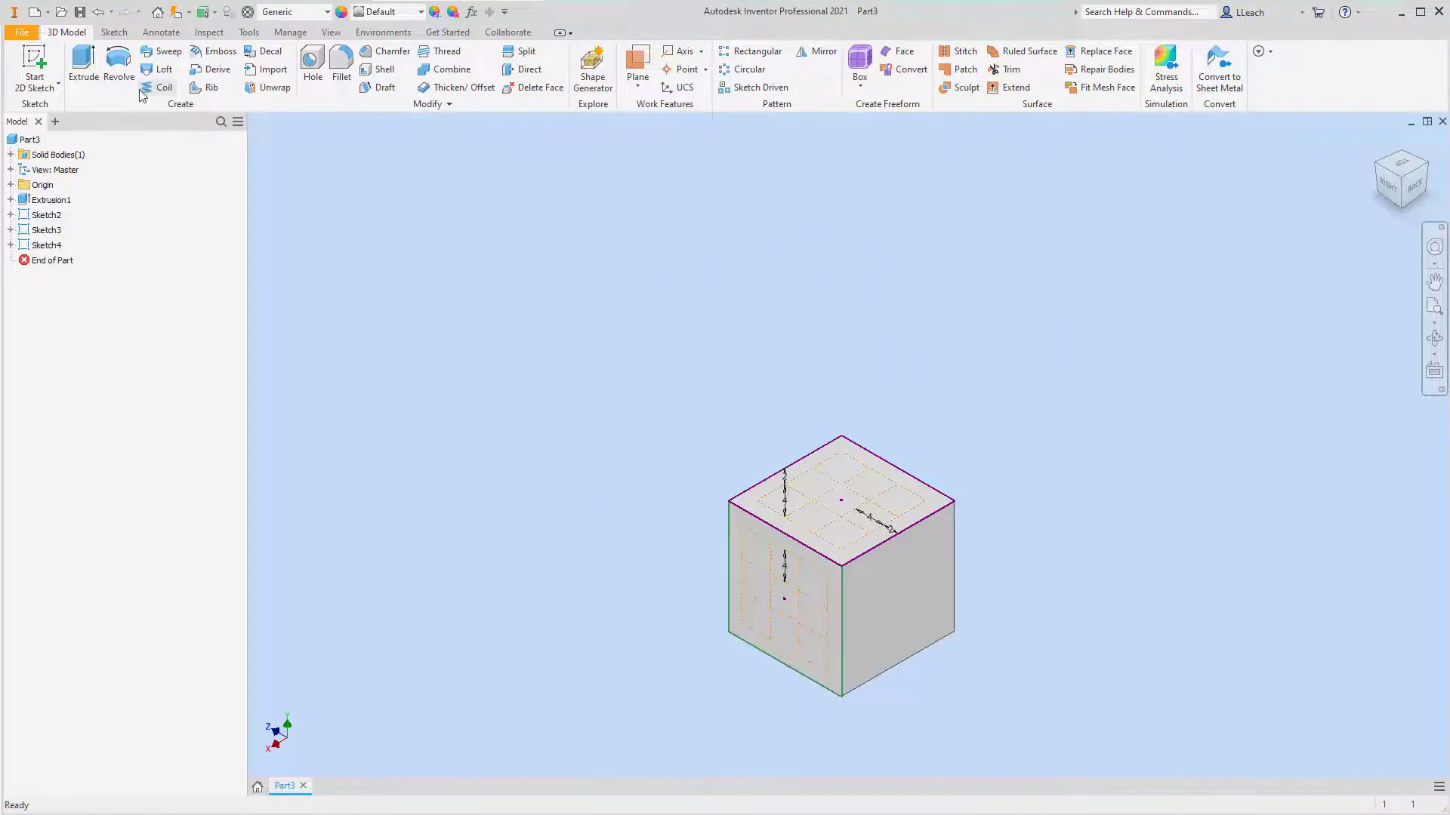
pyautogui.click(57, 84)
pyautogui.click(53, 123)
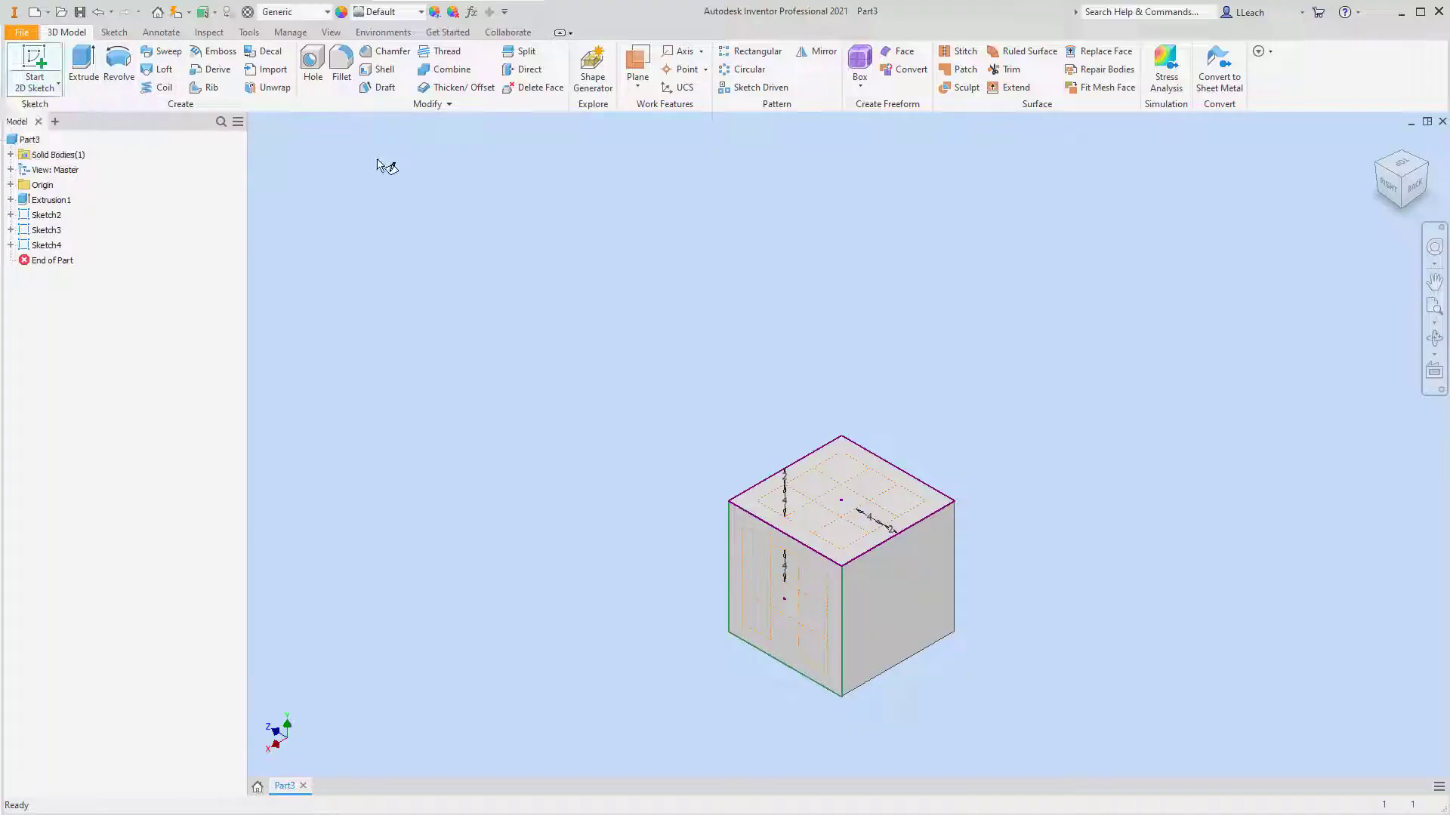
pyautogui.click(903, 597)
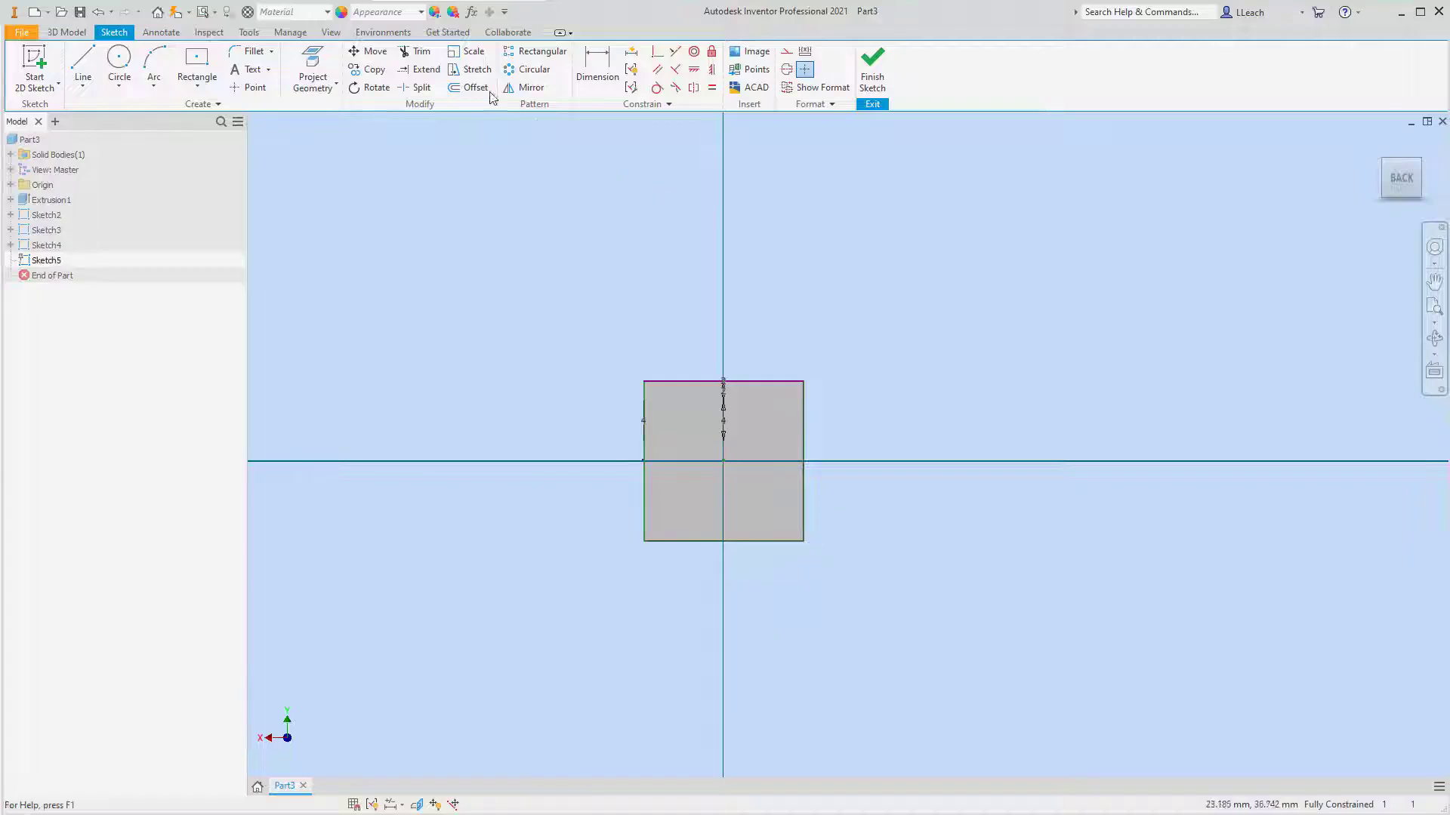
pyautogui.click(321, 64)
pyautogui.click(767, 432)
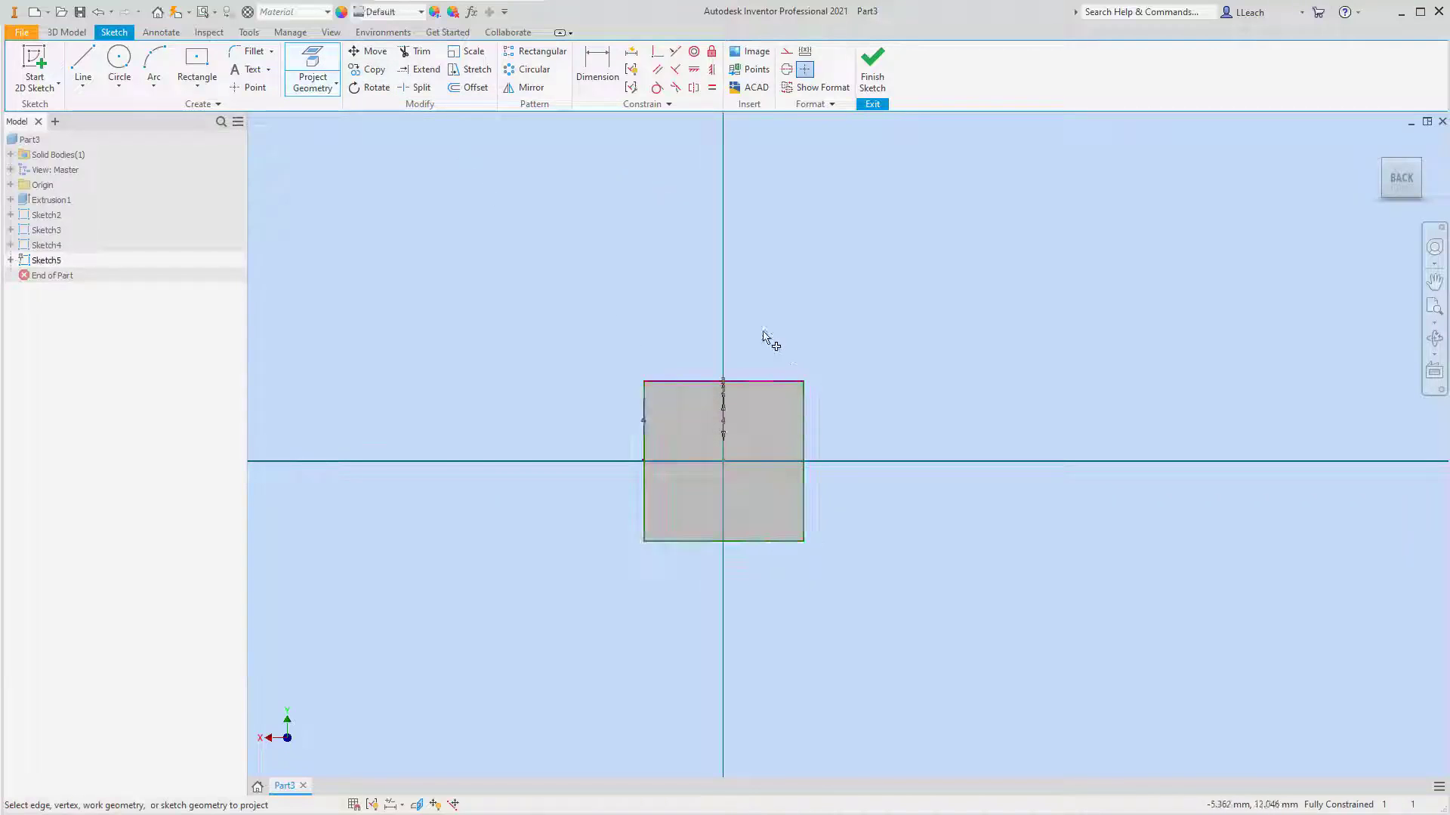
pyautogui.press('Escape')
# Copy the front face's grid sketch, paste it into the back face's sketch and finish the sketch.
pyautogui.rightClick(47, 218)
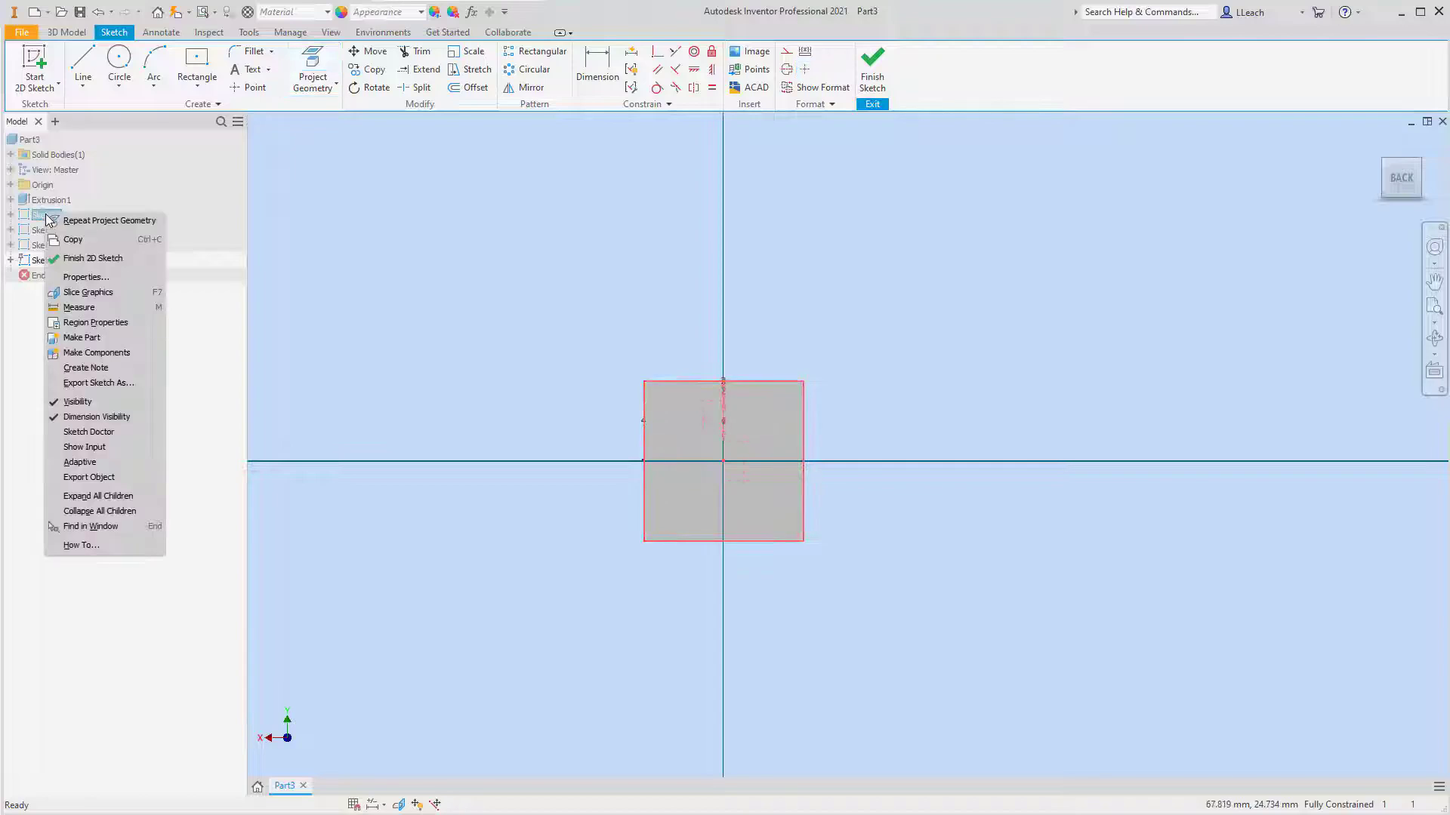
pyautogui.click(75, 241)
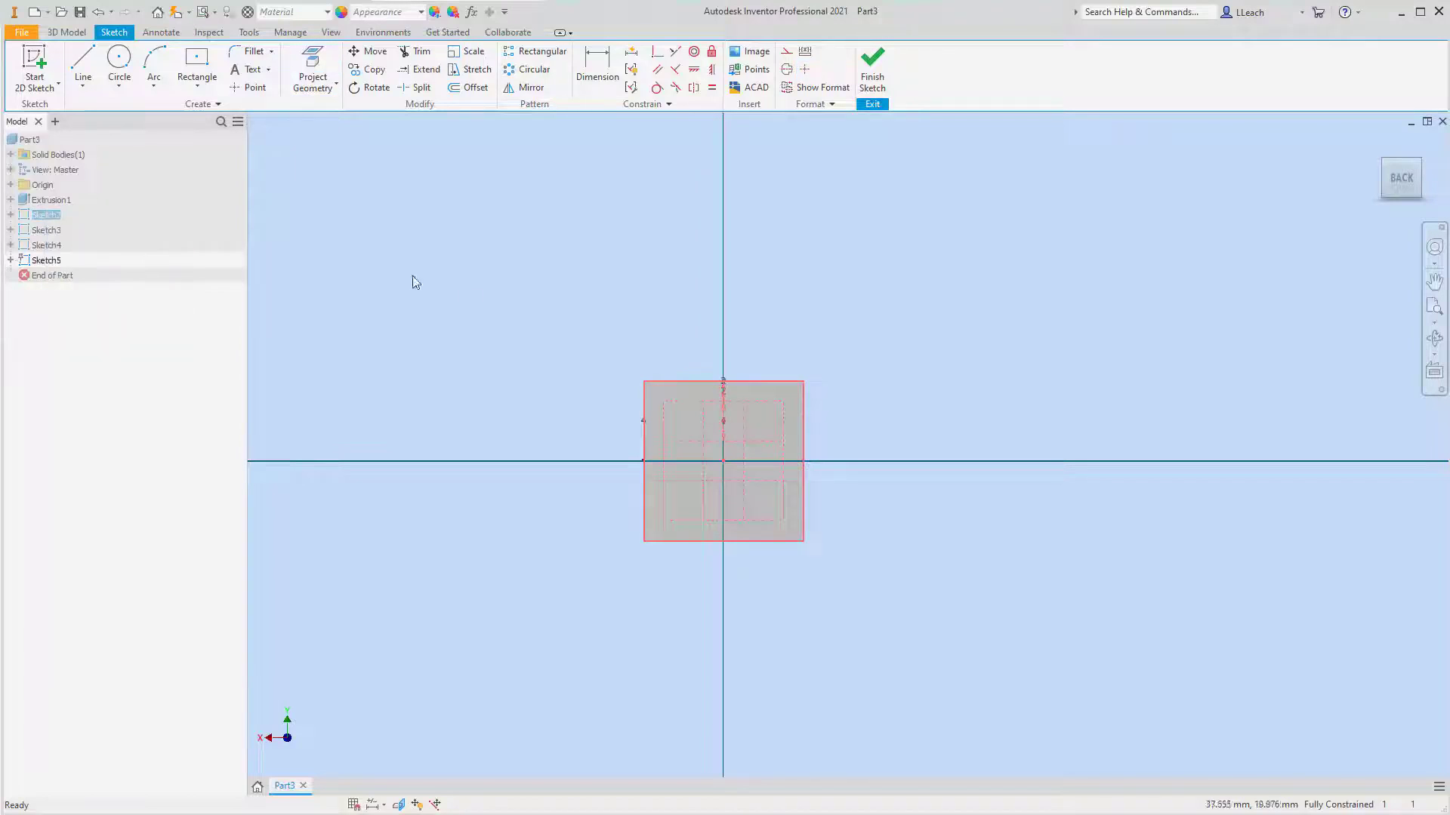
pyautogui.rightClick(578, 348)
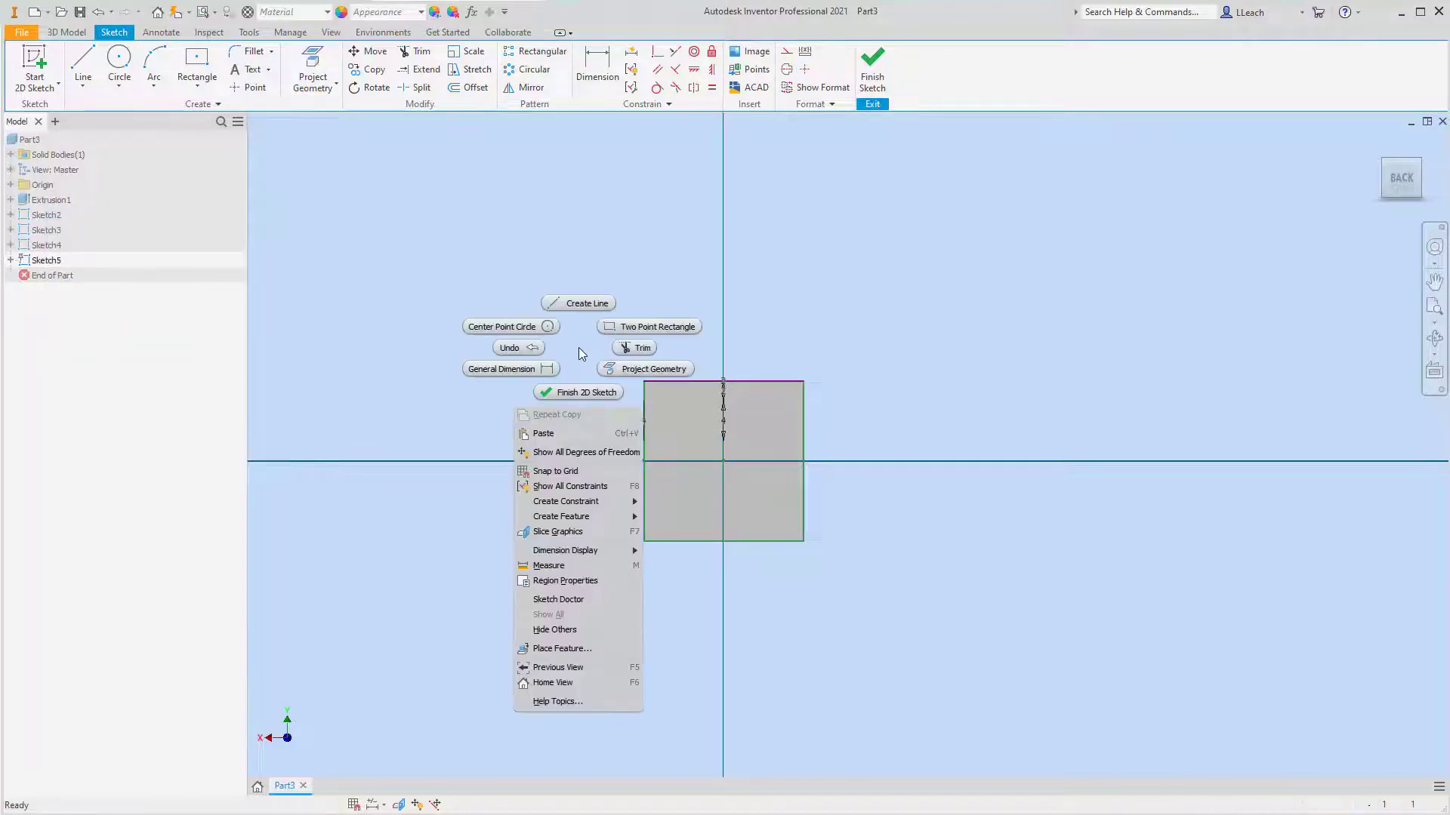
pyautogui.click(573, 434)
pyautogui.scroll(2, 750, 405)
pyautogui.scroll(-2, 748, 402)
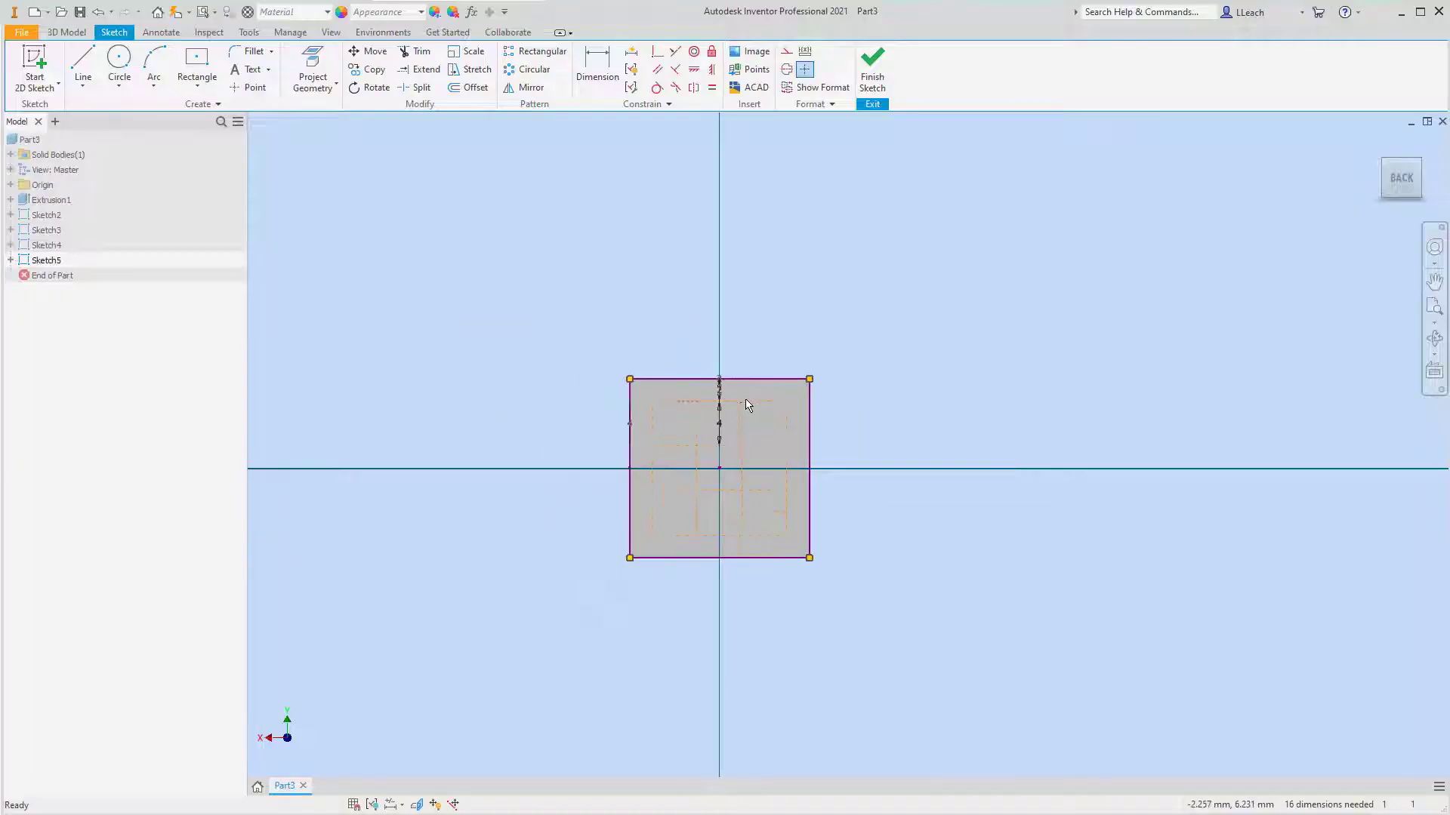
pyautogui.click(874, 81)
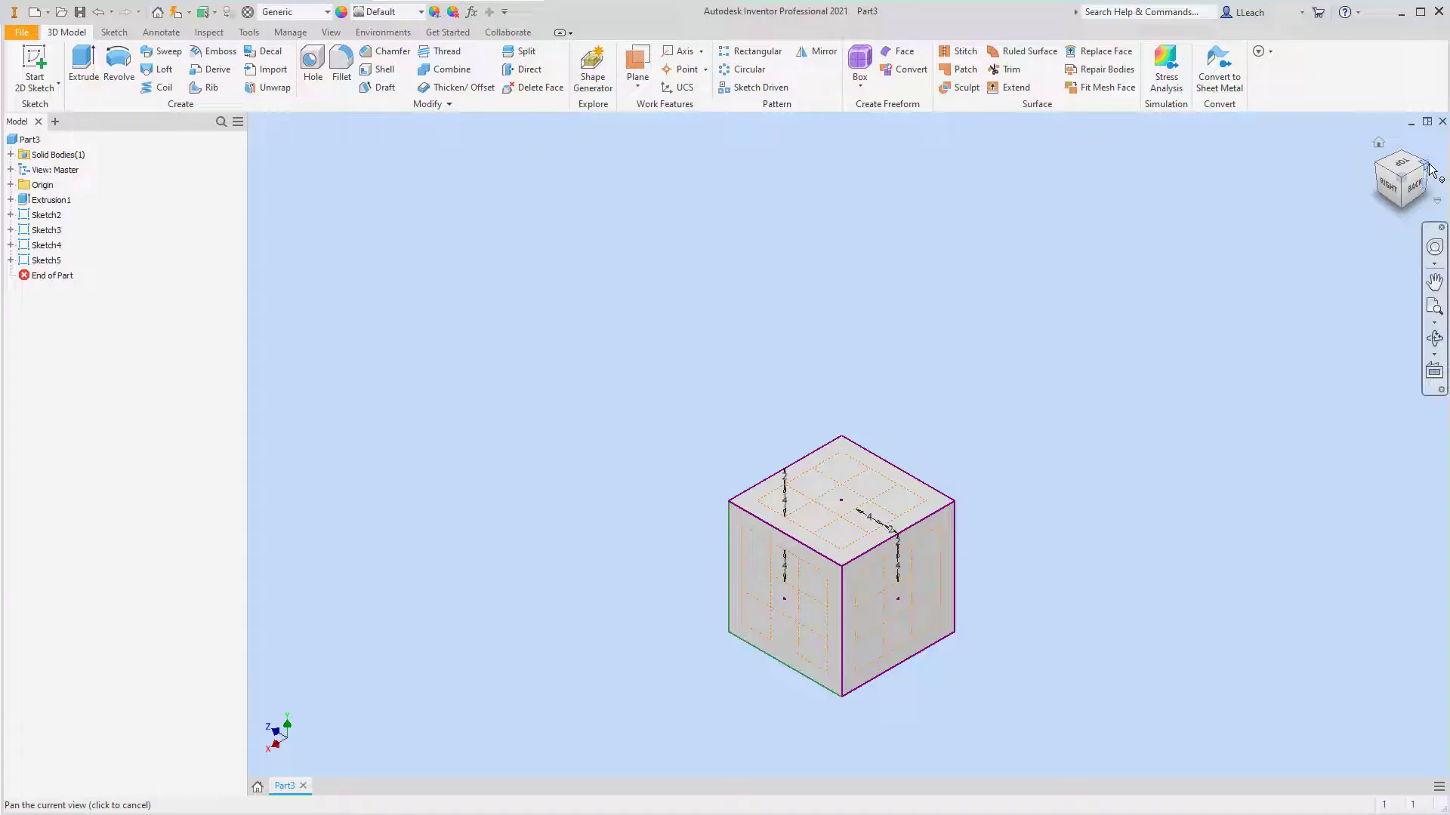
# Add the same grid sketch to the cube's left and bottom faces and return to the home view.
pyautogui.click(1436, 180)
pyautogui.press('s')
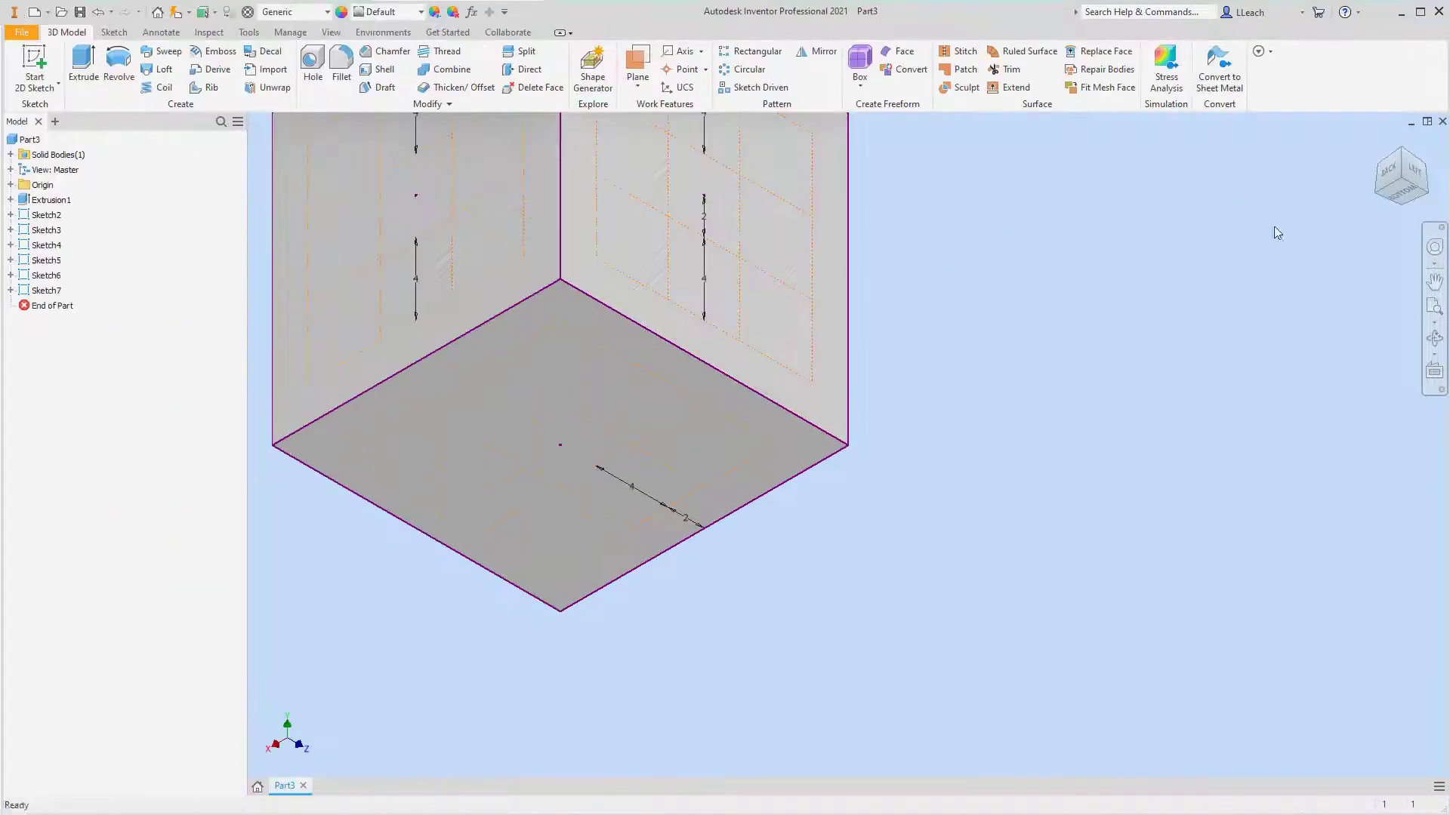
pyautogui.click(1379, 143)
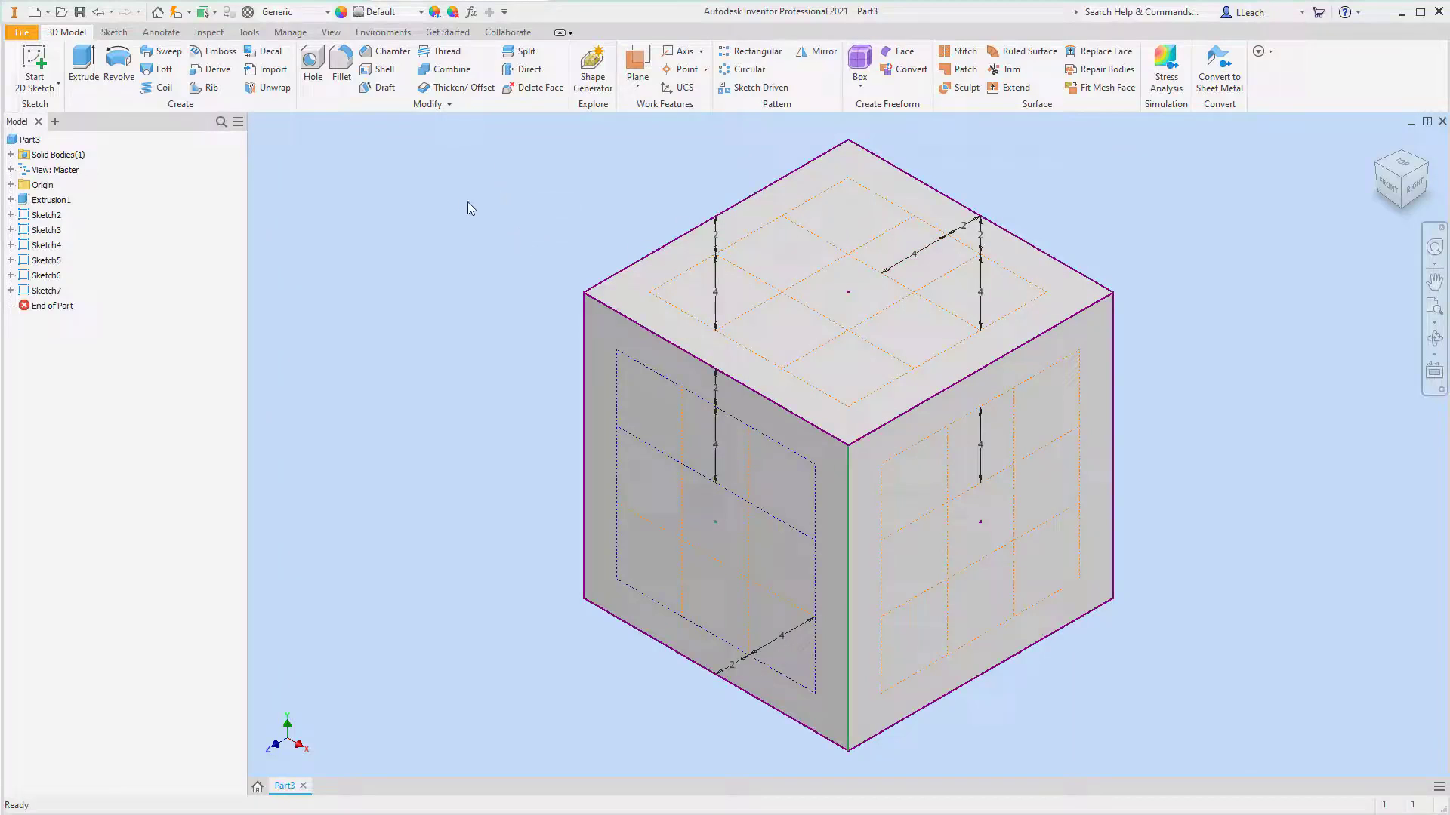
# Create a 3 mm hole, 0.01 mm deep with a 118-degree drill point, on the front face 4 mm from its left and top edges.
pyautogui.click(315, 70)
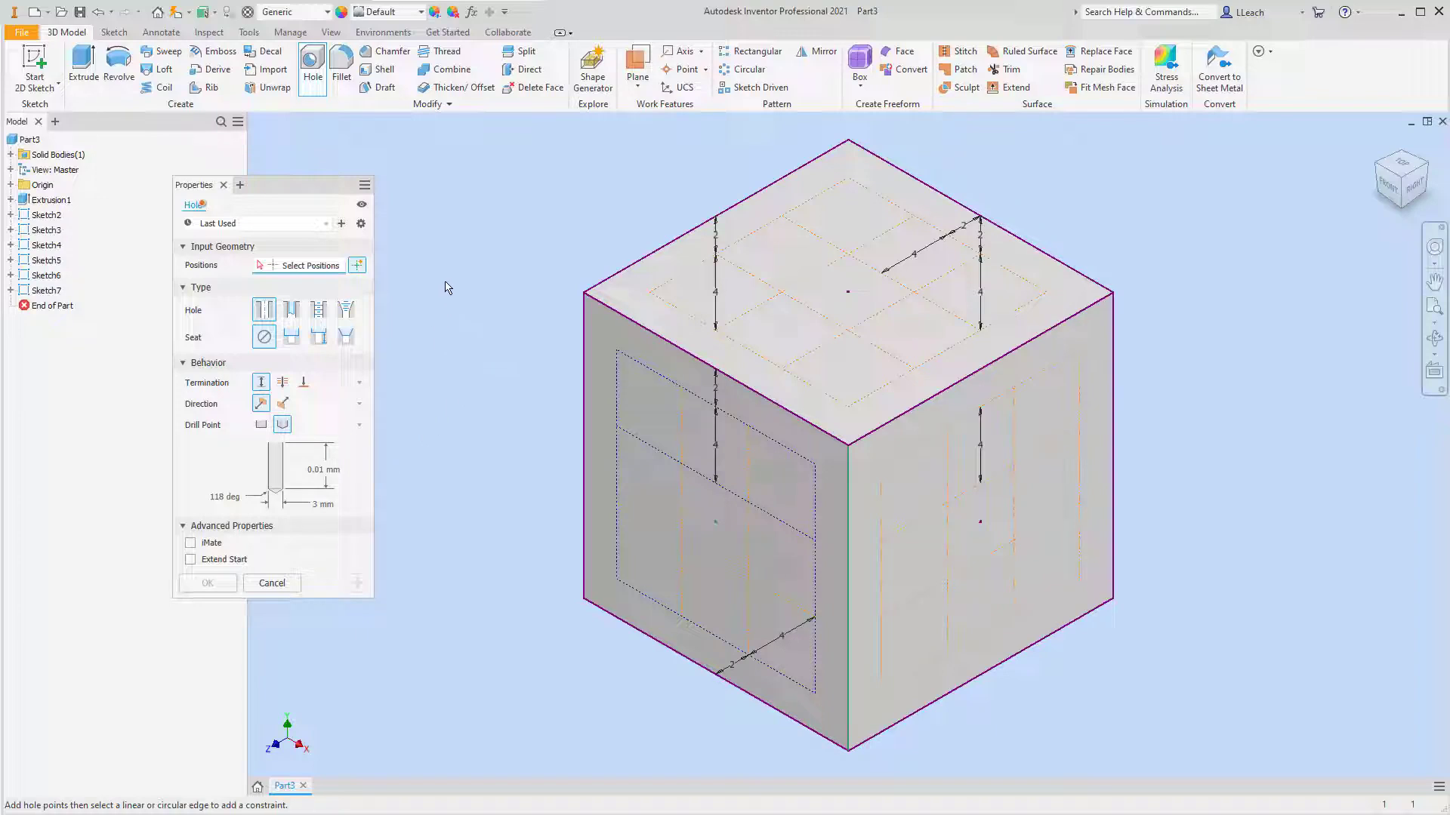
pyautogui.click(652, 418)
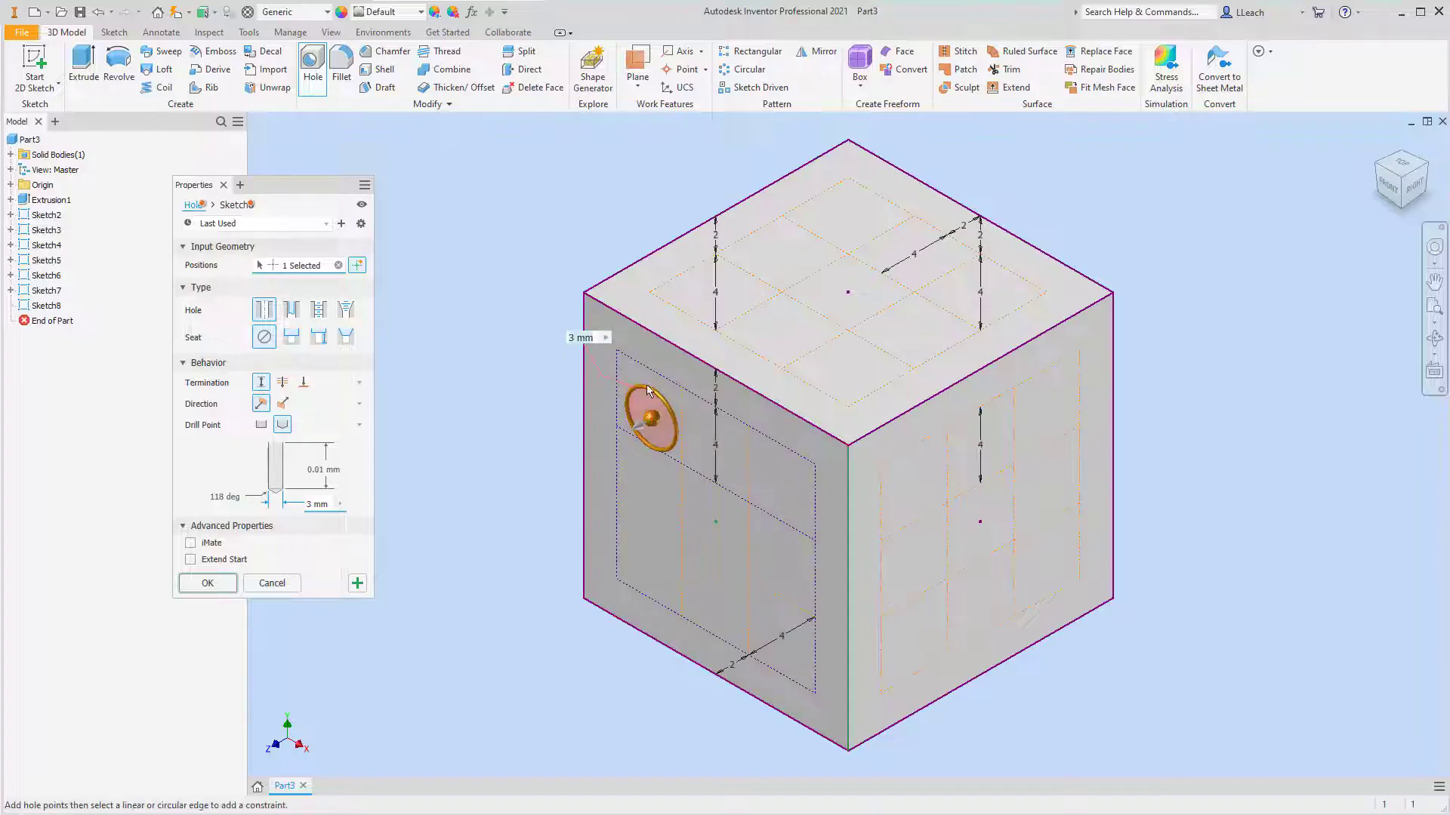
pyautogui.click(585, 401)
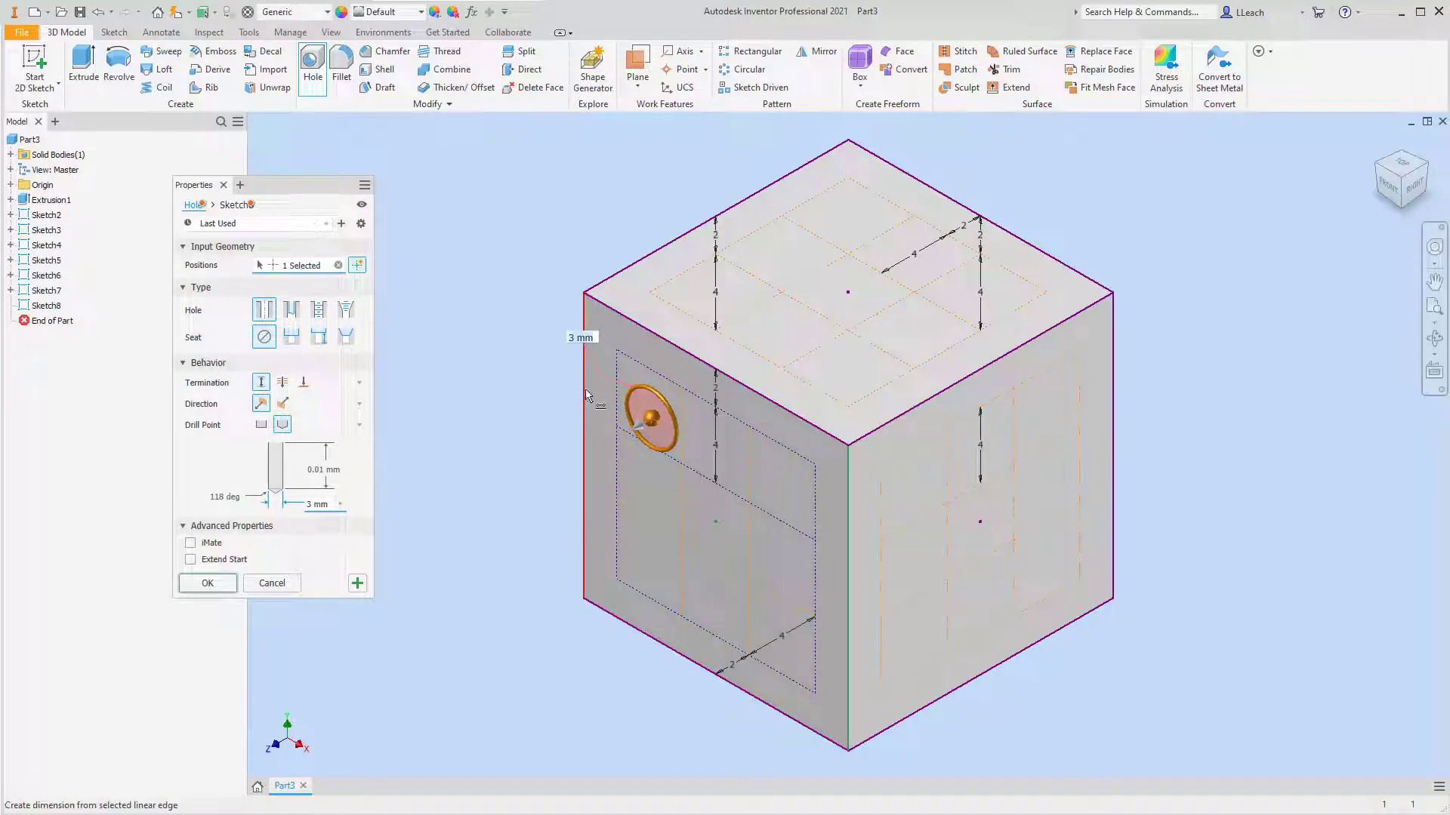
pyautogui.click(585, 390)
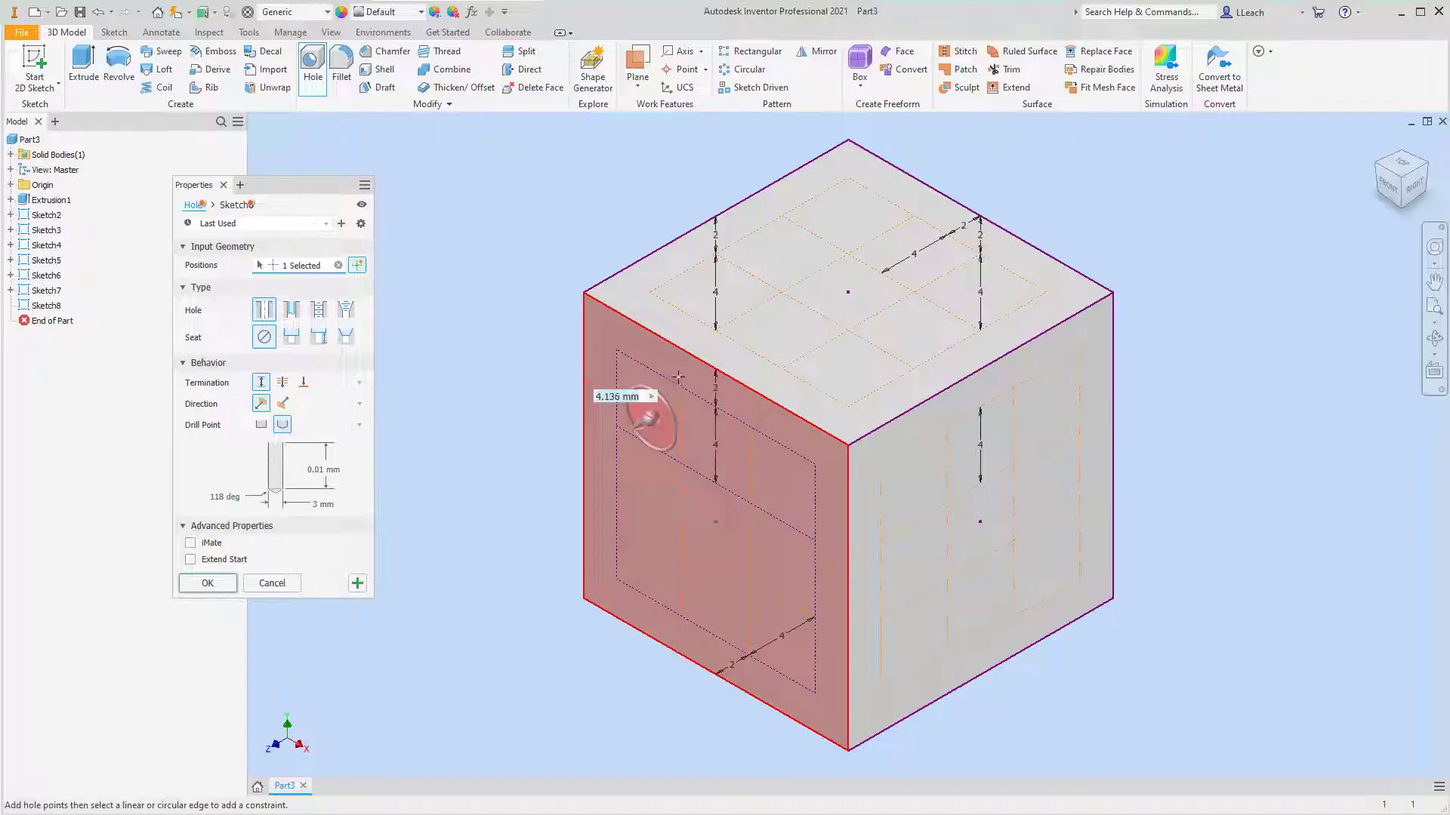
pyautogui.write('4.529')
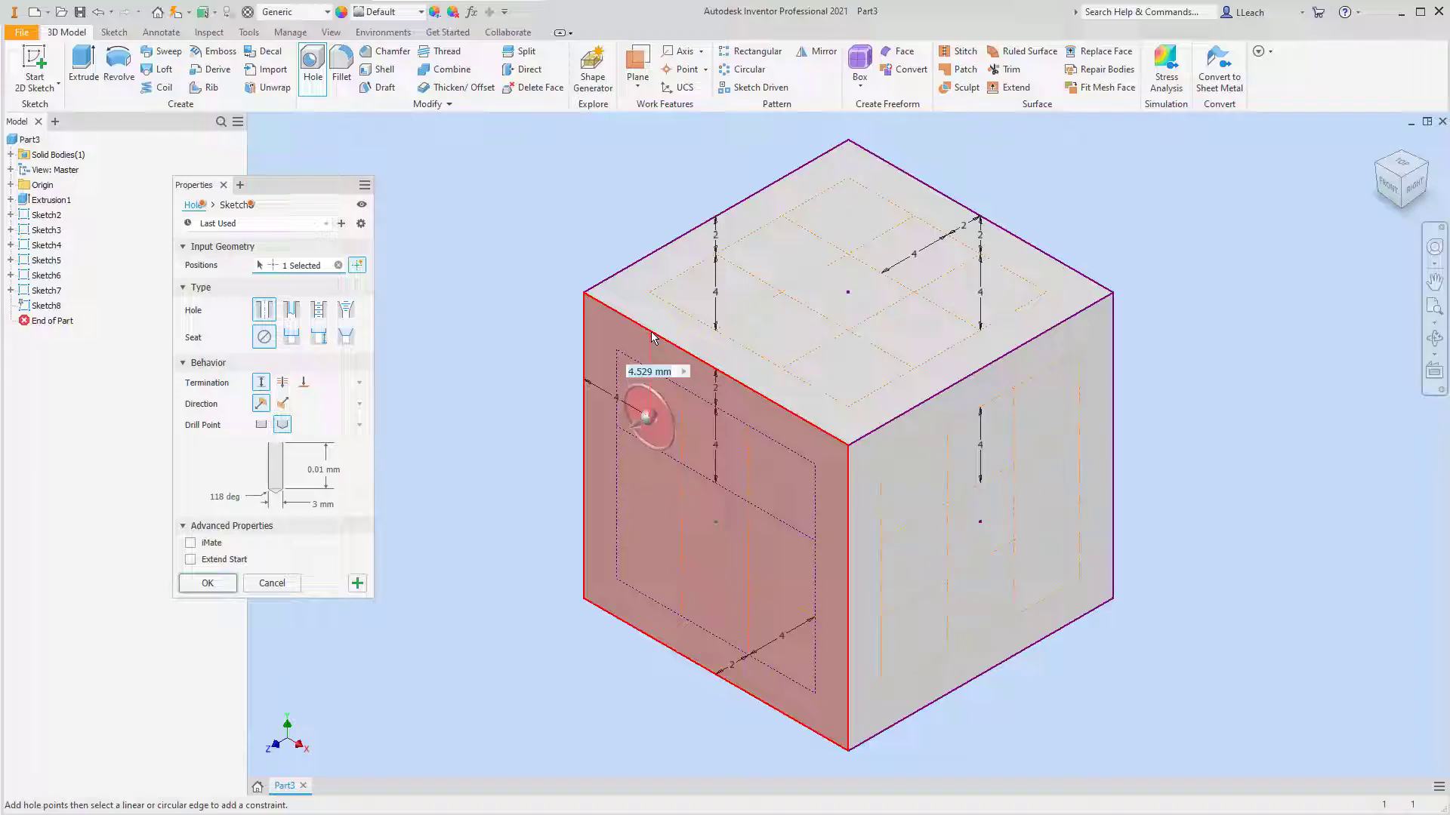
pyautogui.write('4')
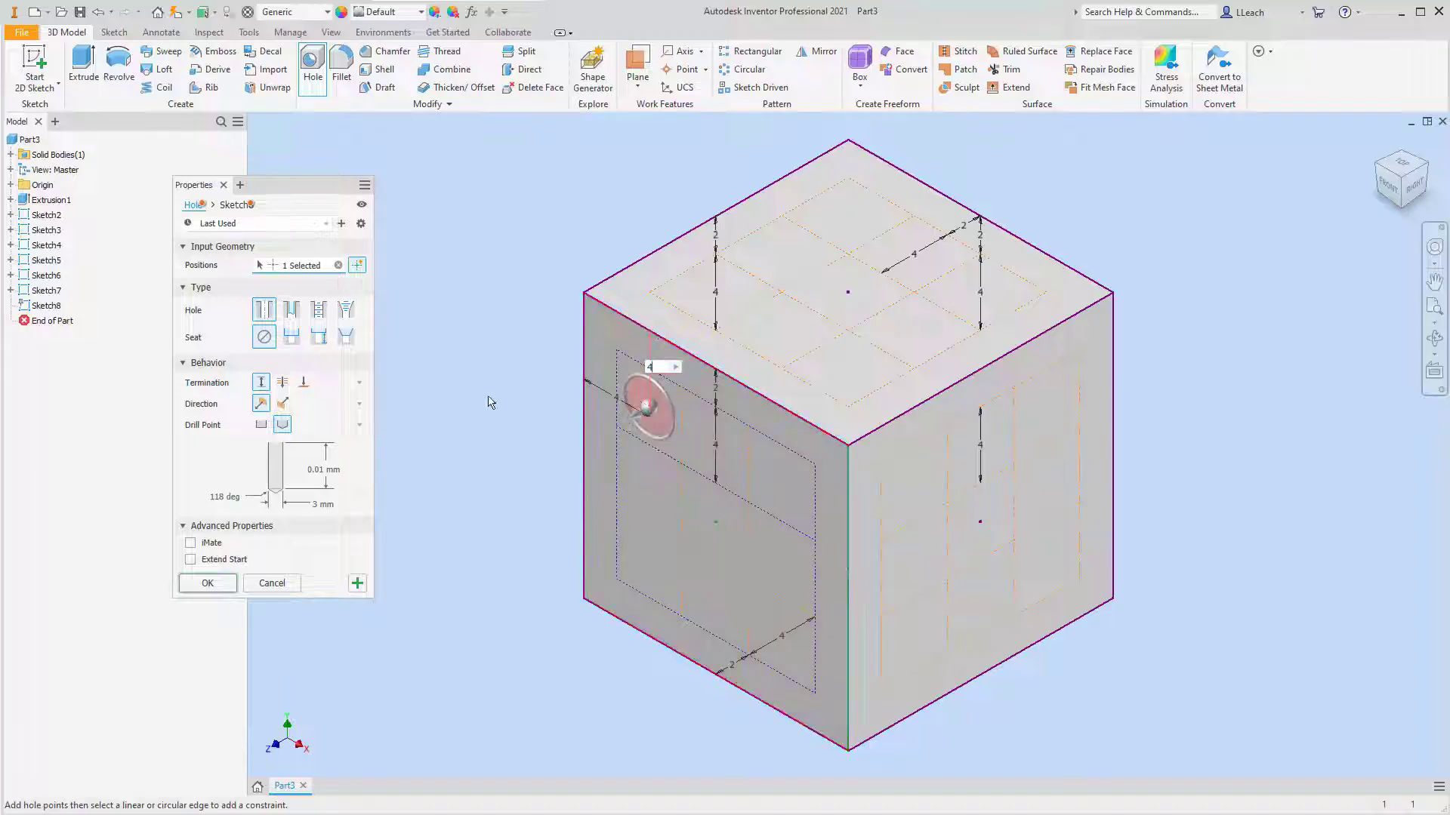
pyautogui.click(283, 407)
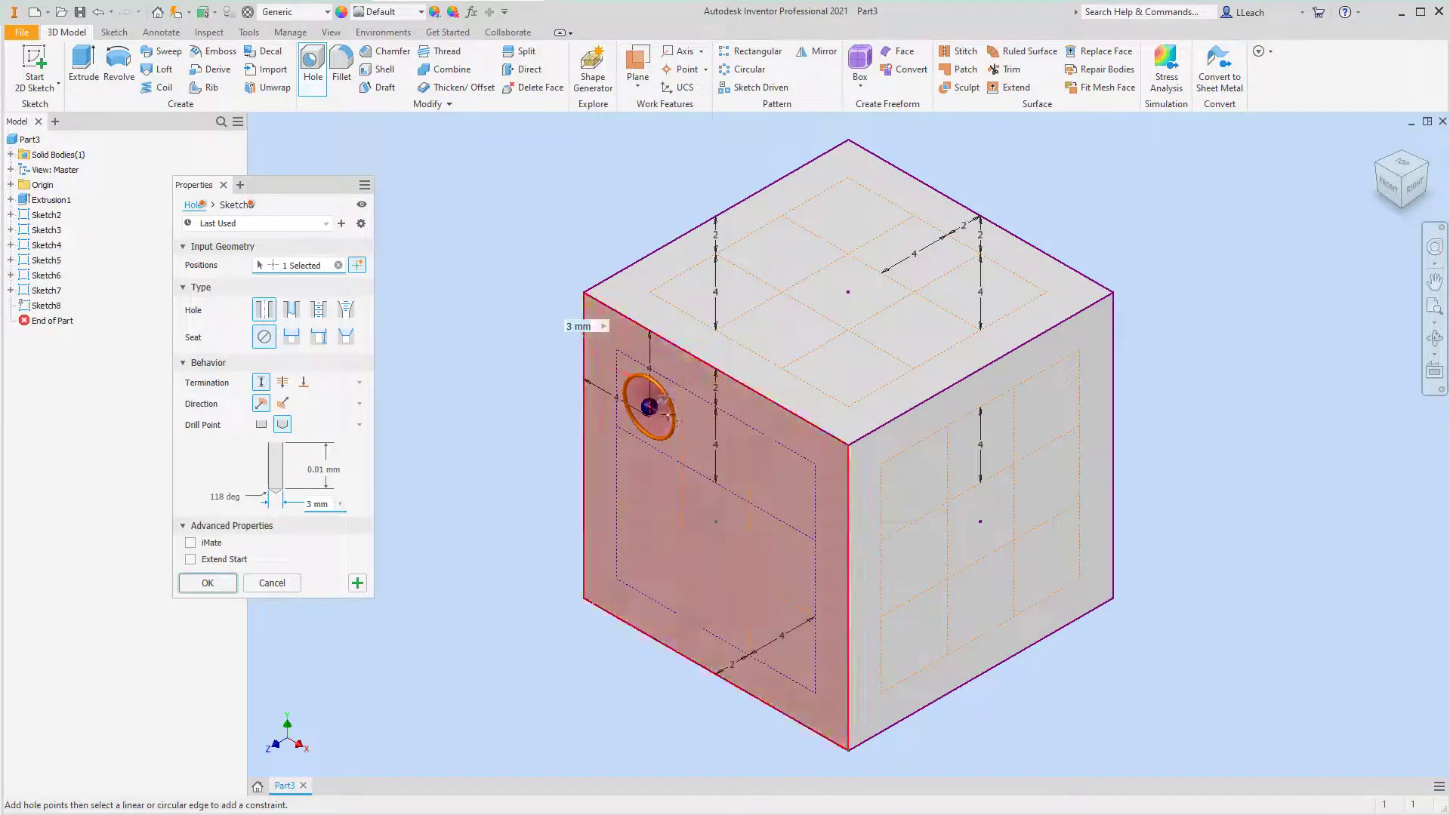
pyautogui.click(205, 583)
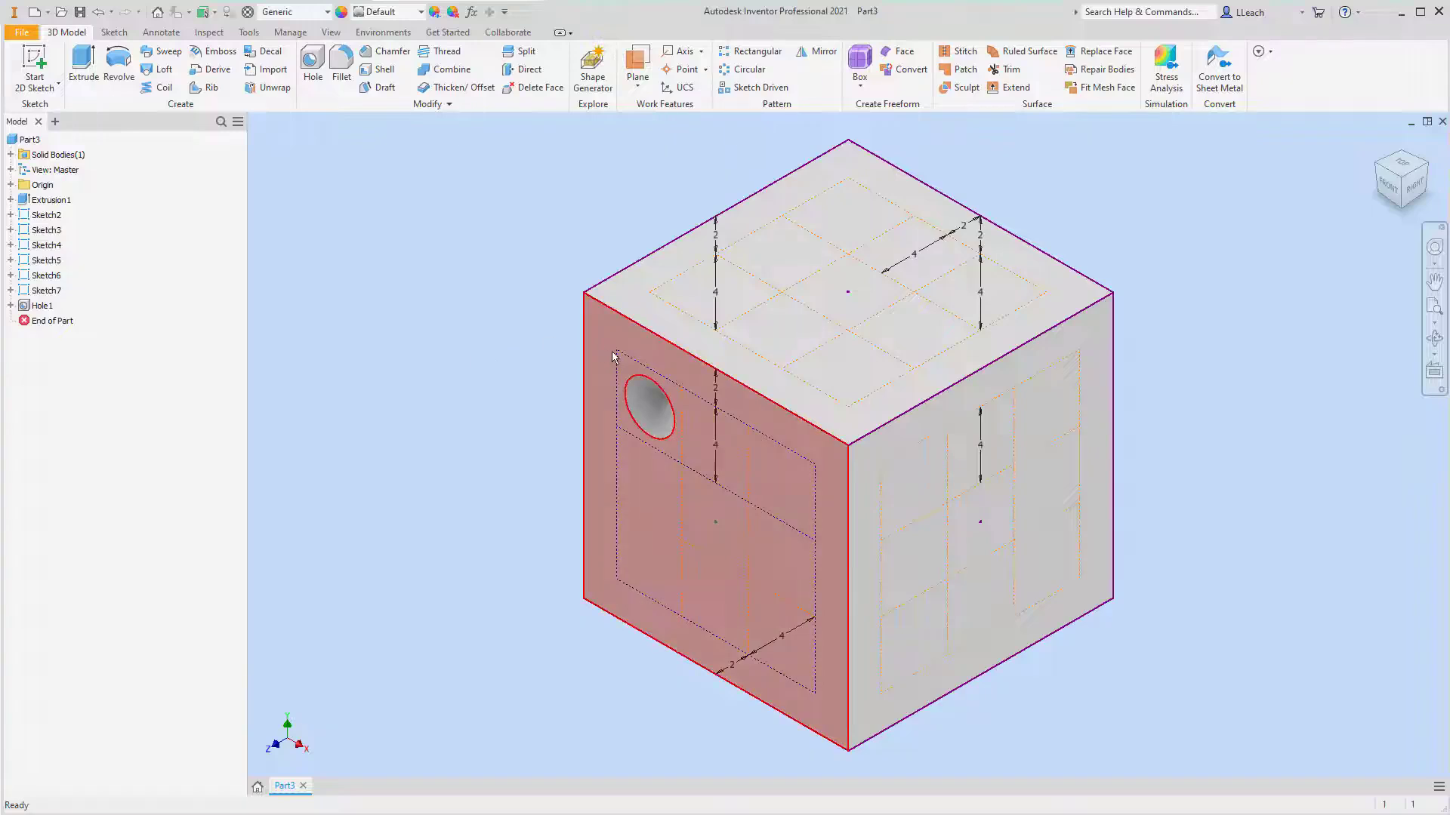
# Start a rectangular pattern of the front-face hole, using the cube's nearest vertical edge as the first direction.
pyautogui.scroll(4, 615, 353)
pyautogui.scroll(-5, 615, 353)
pyautogui.moveTo(747, 384); pyautogui.dragTo(663, 338, button='middle')
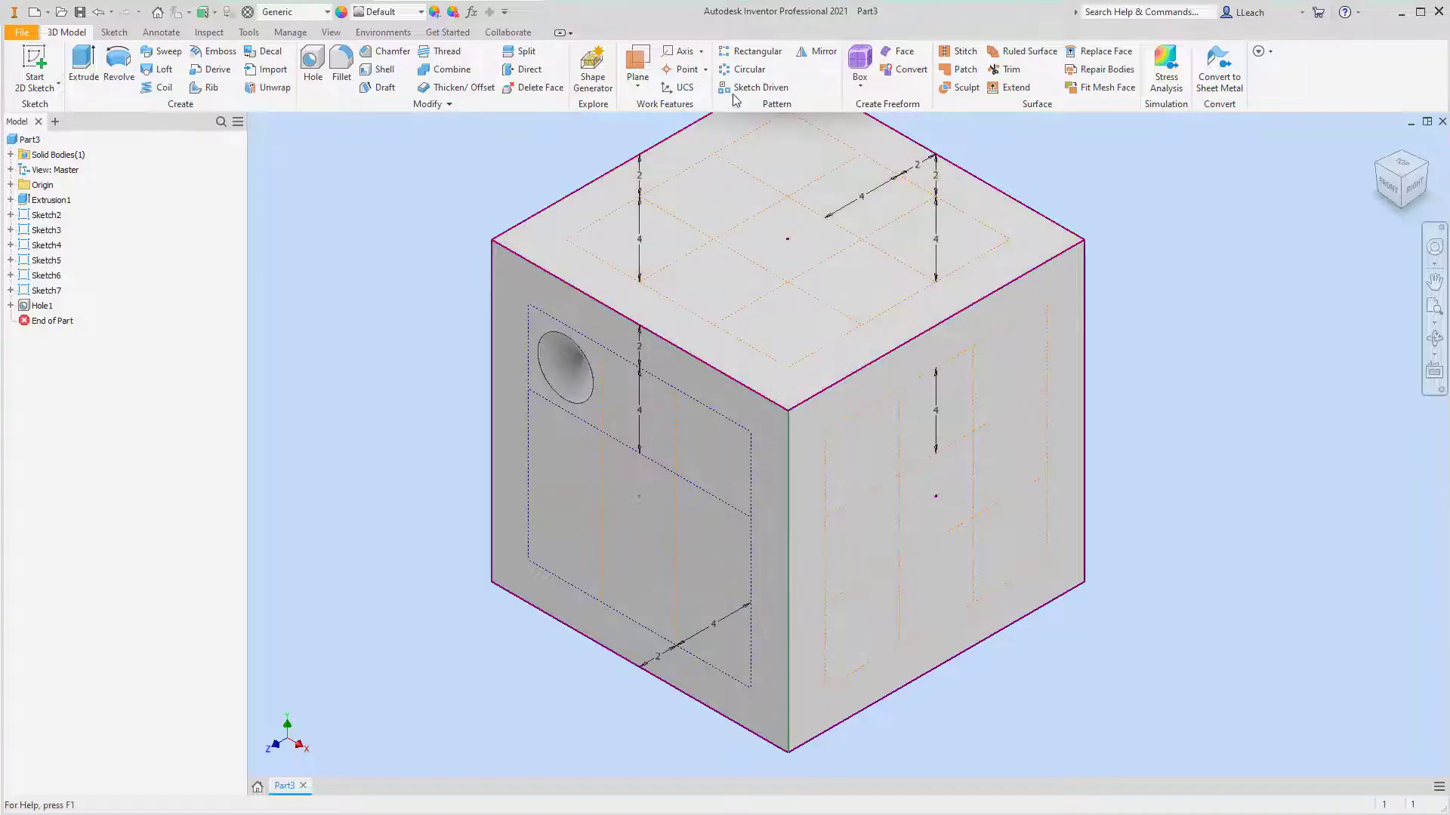
pyautogui.click(754, 52)
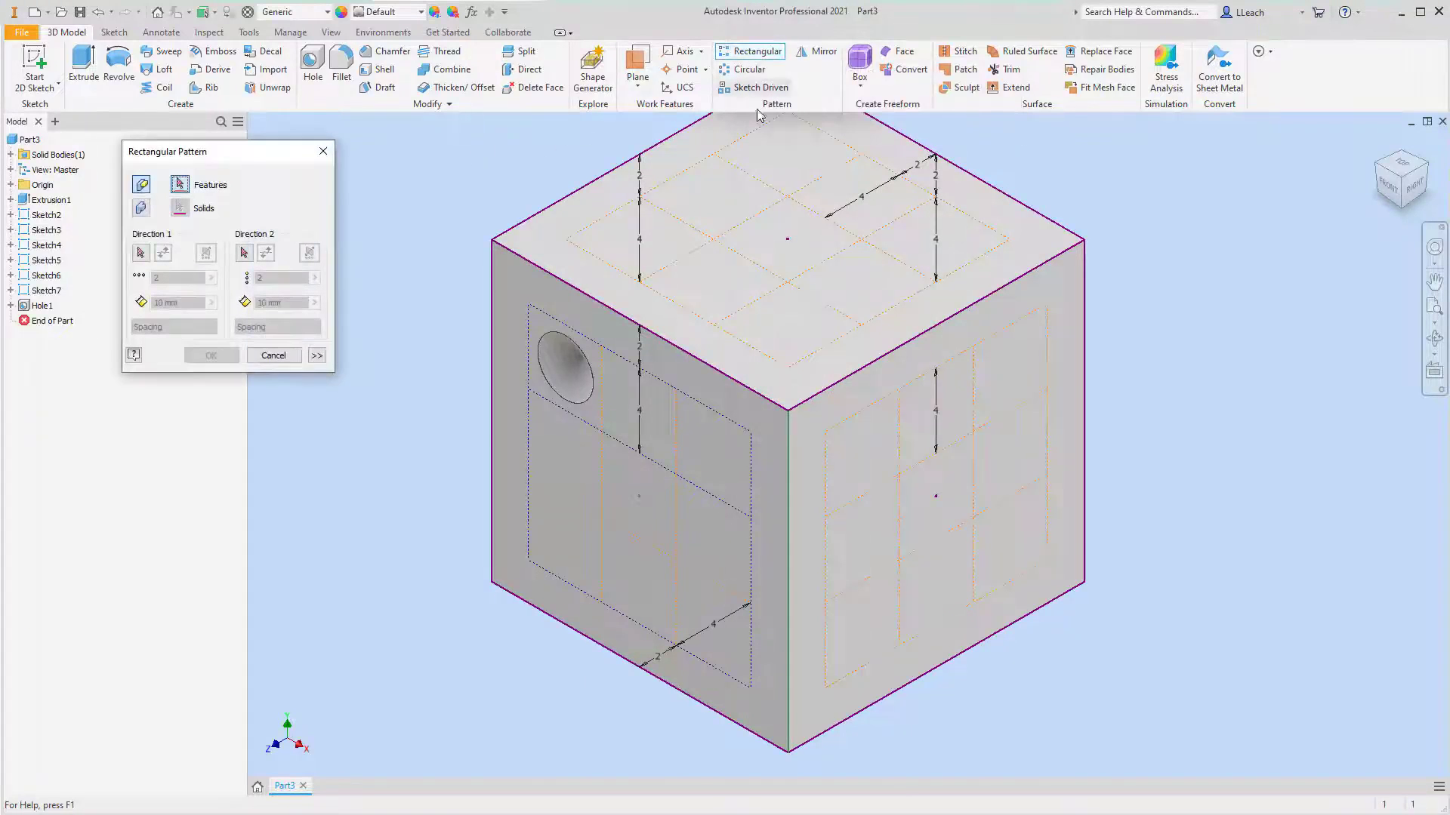
pyautogui.click(585, 373)
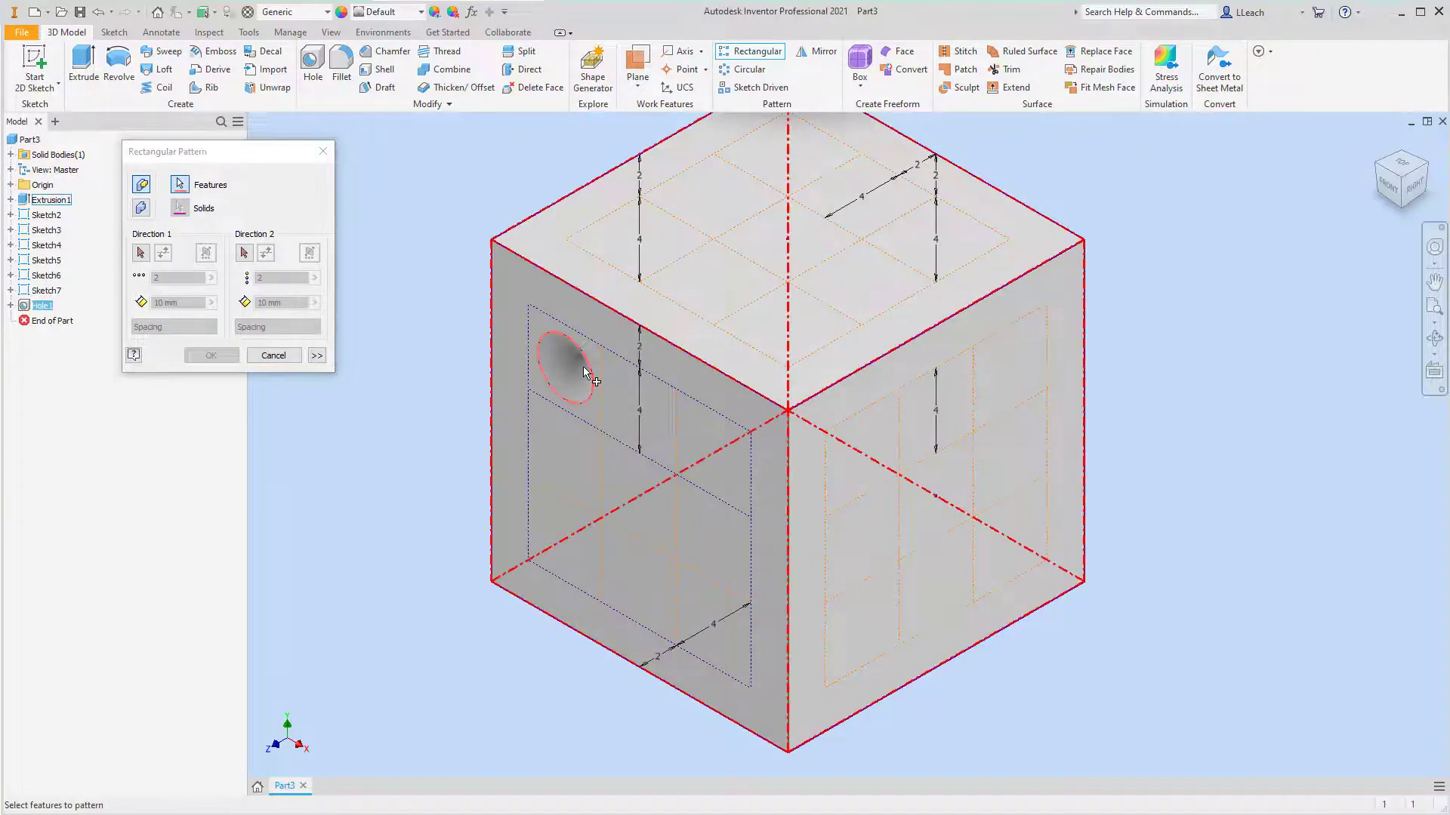
pyautogui.click(141, 254)
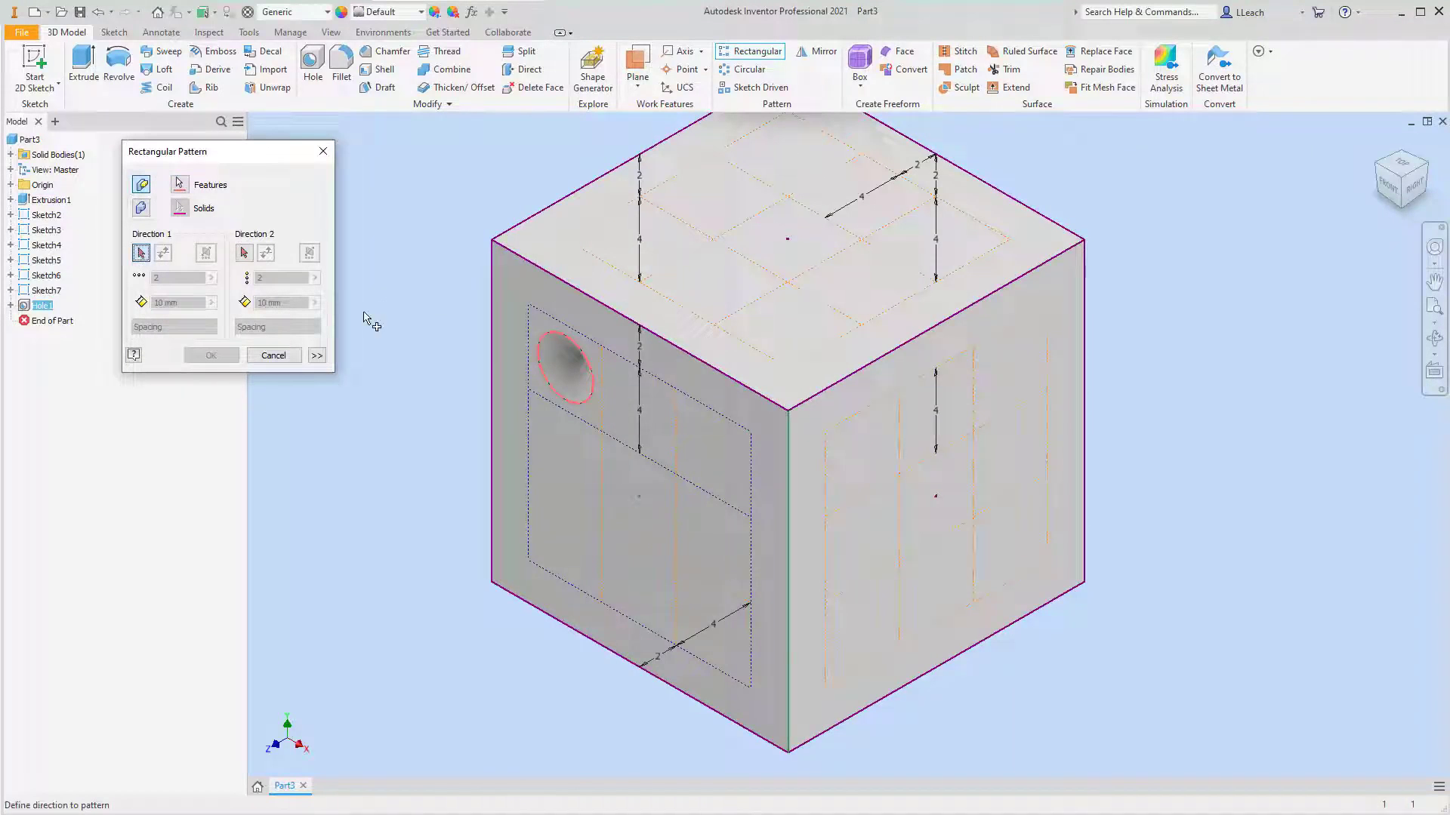
pyautogui.click(789, 487)
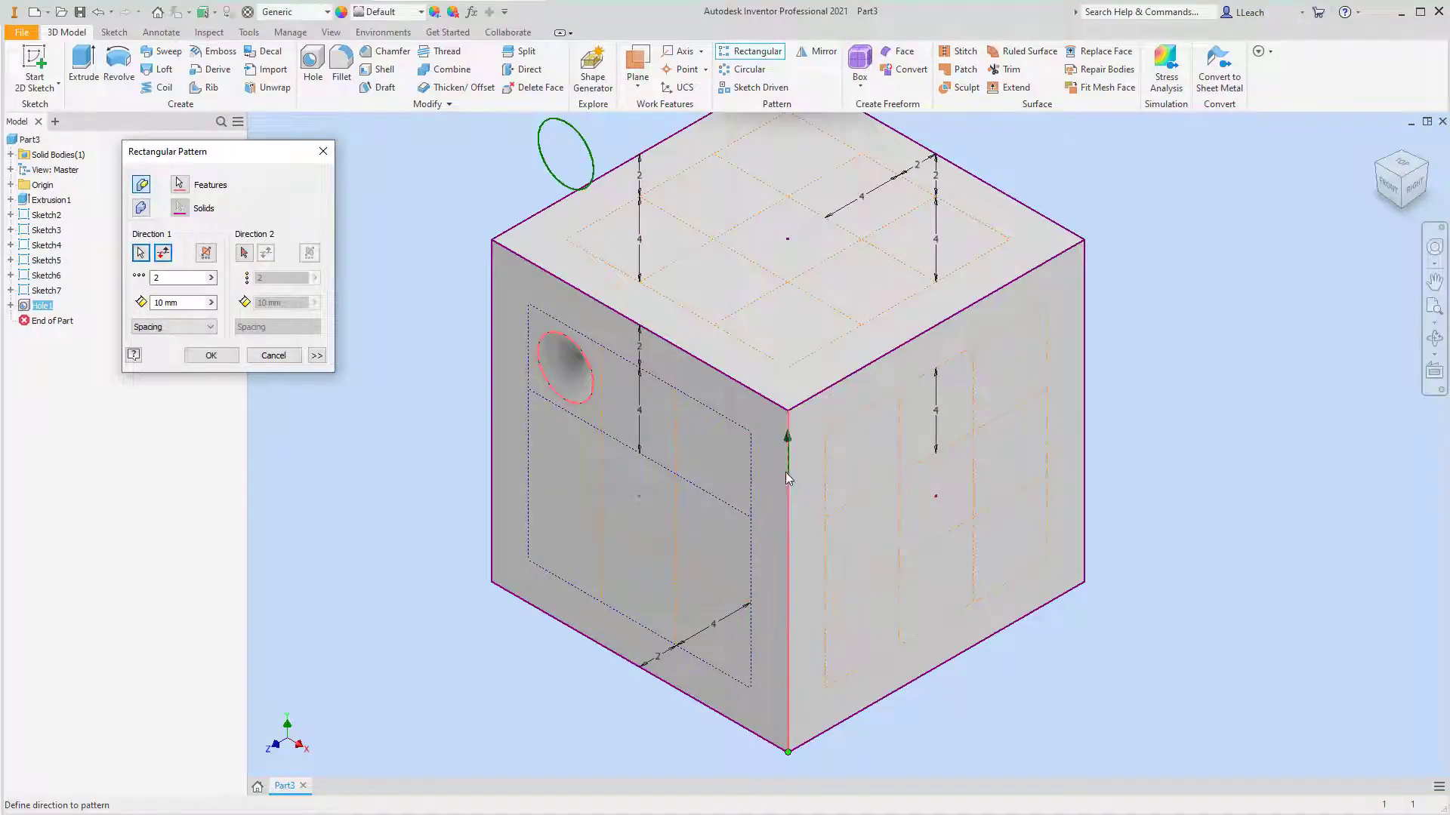
# Reverse the pattern's first direction to run downward and set it to 3 holes at 4 mm spacing.
pyautogui.scroll(-5, 638, 383)
pyautogui.scroll(5, 618, 350)
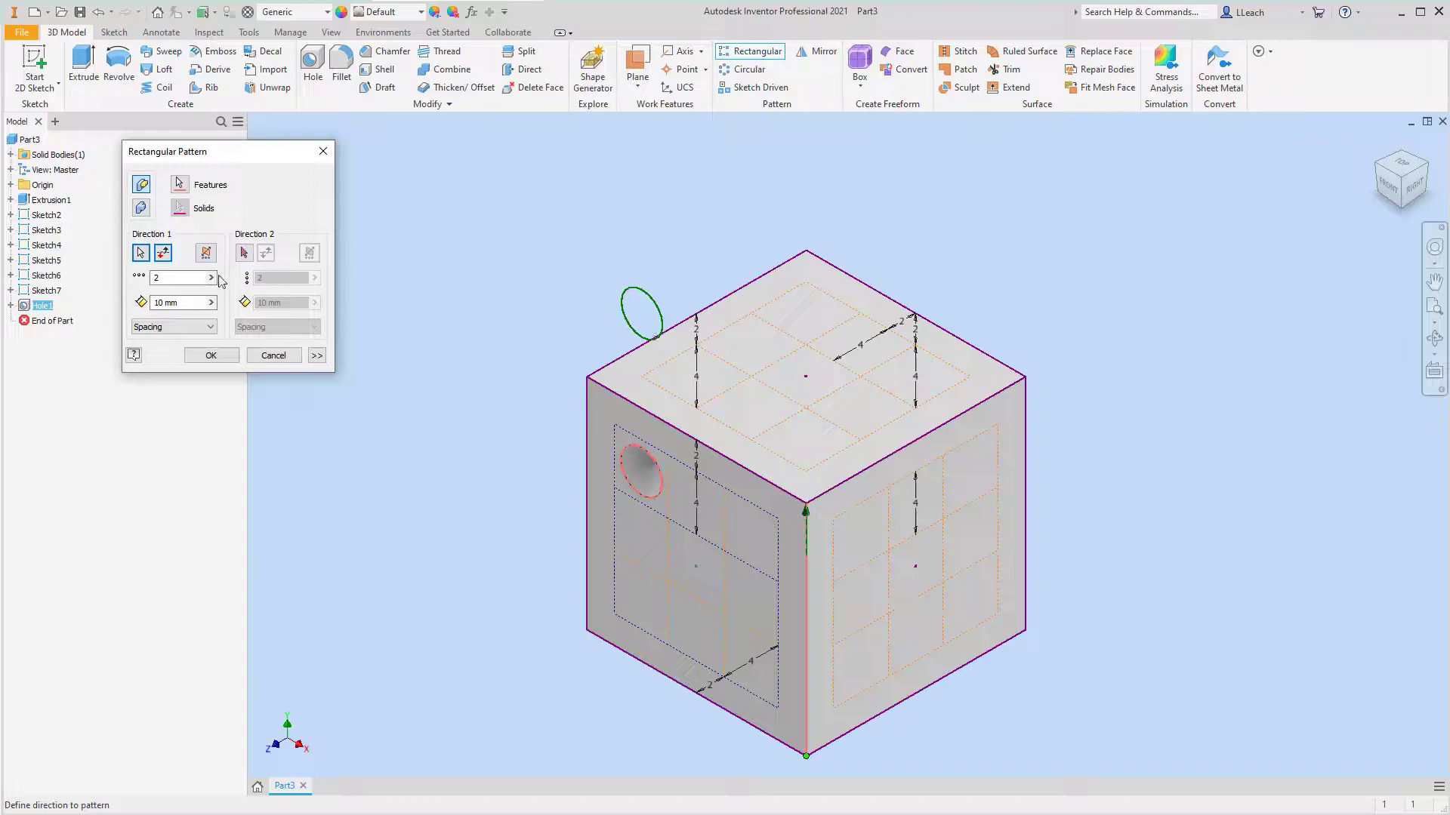
pyautogui.click(163, 253)
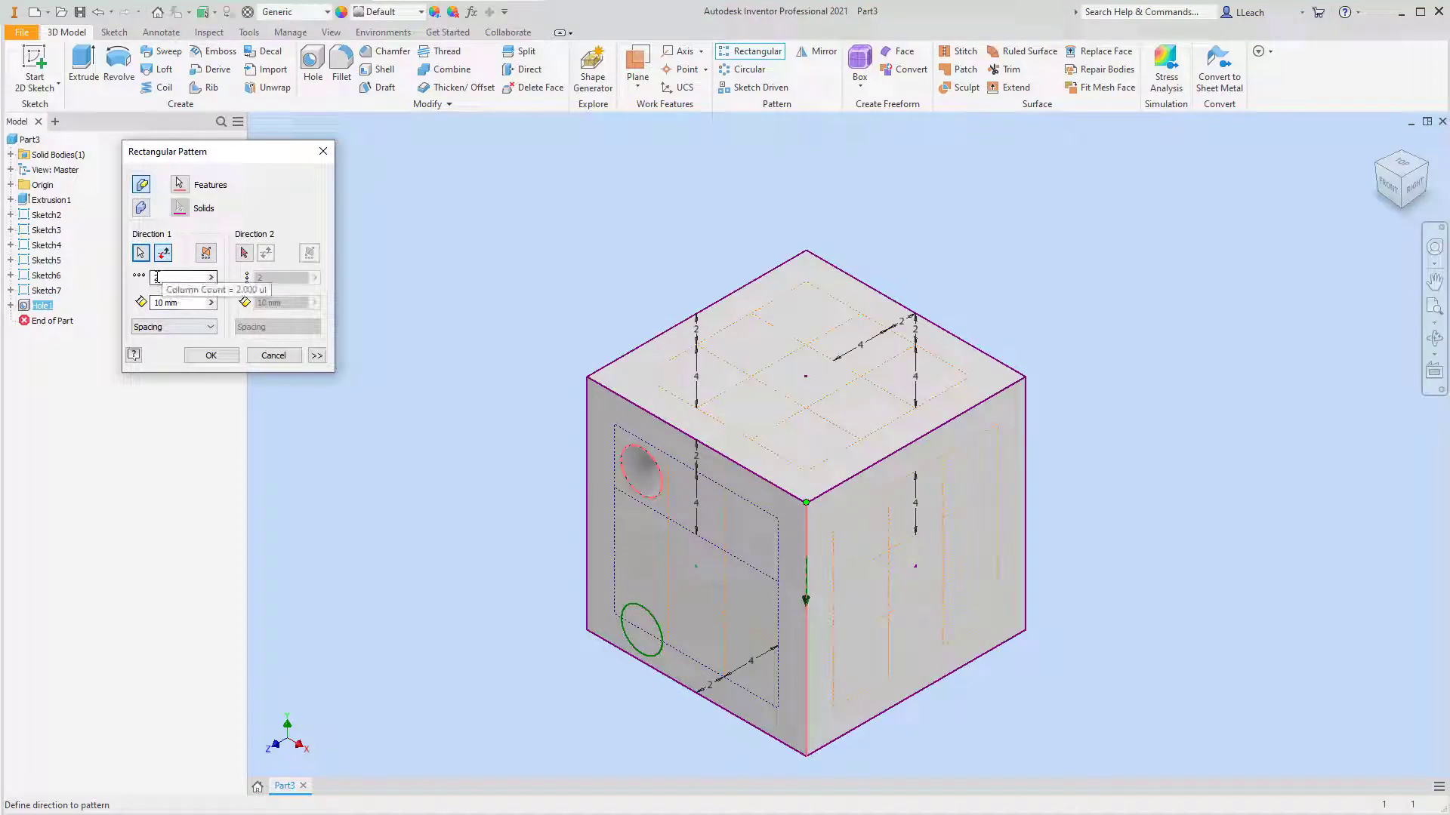
pyautogui.moveTo(166, 278); pyautogui.dragTo(153, 278)
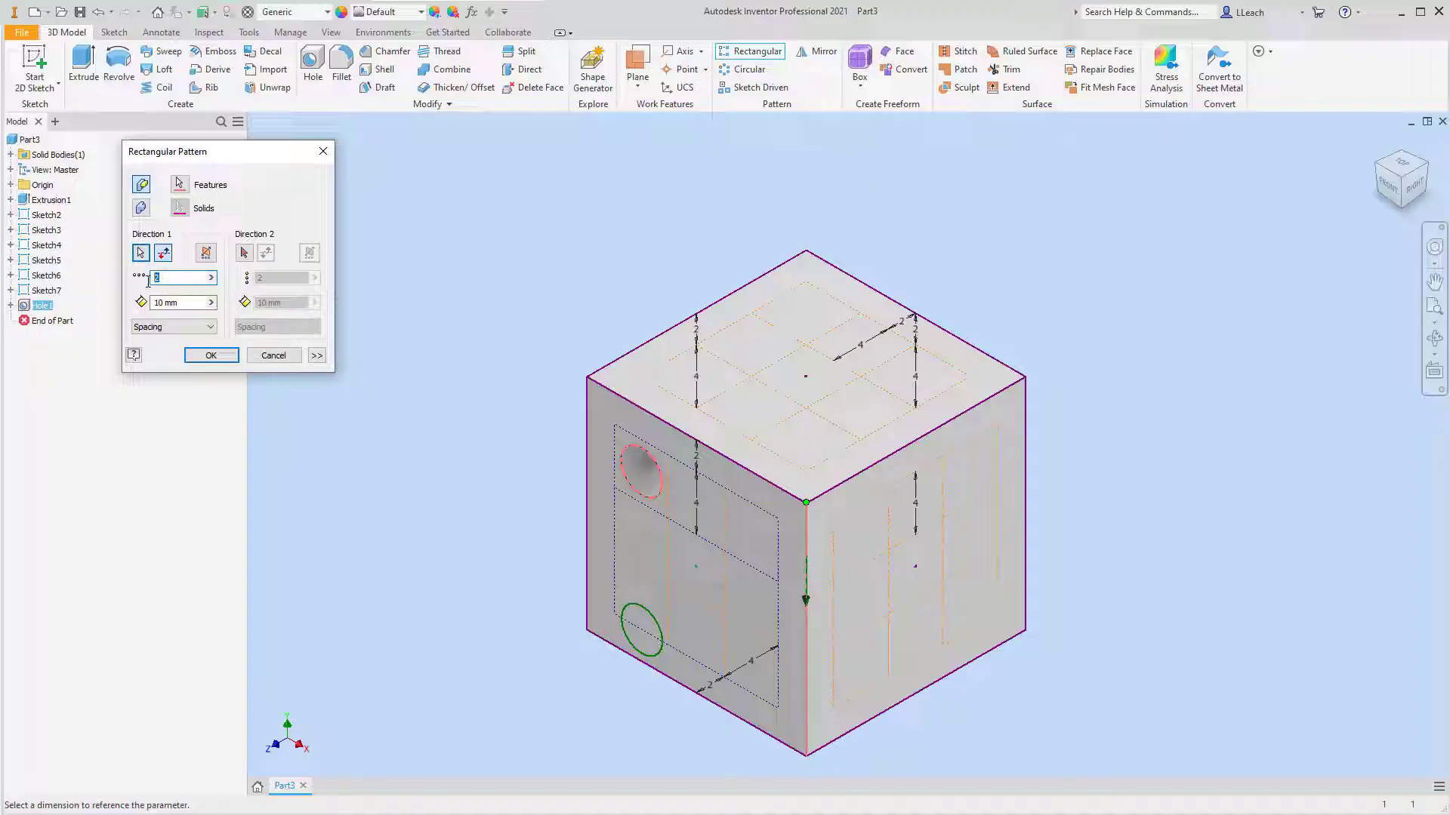
pyautogui.write('3')
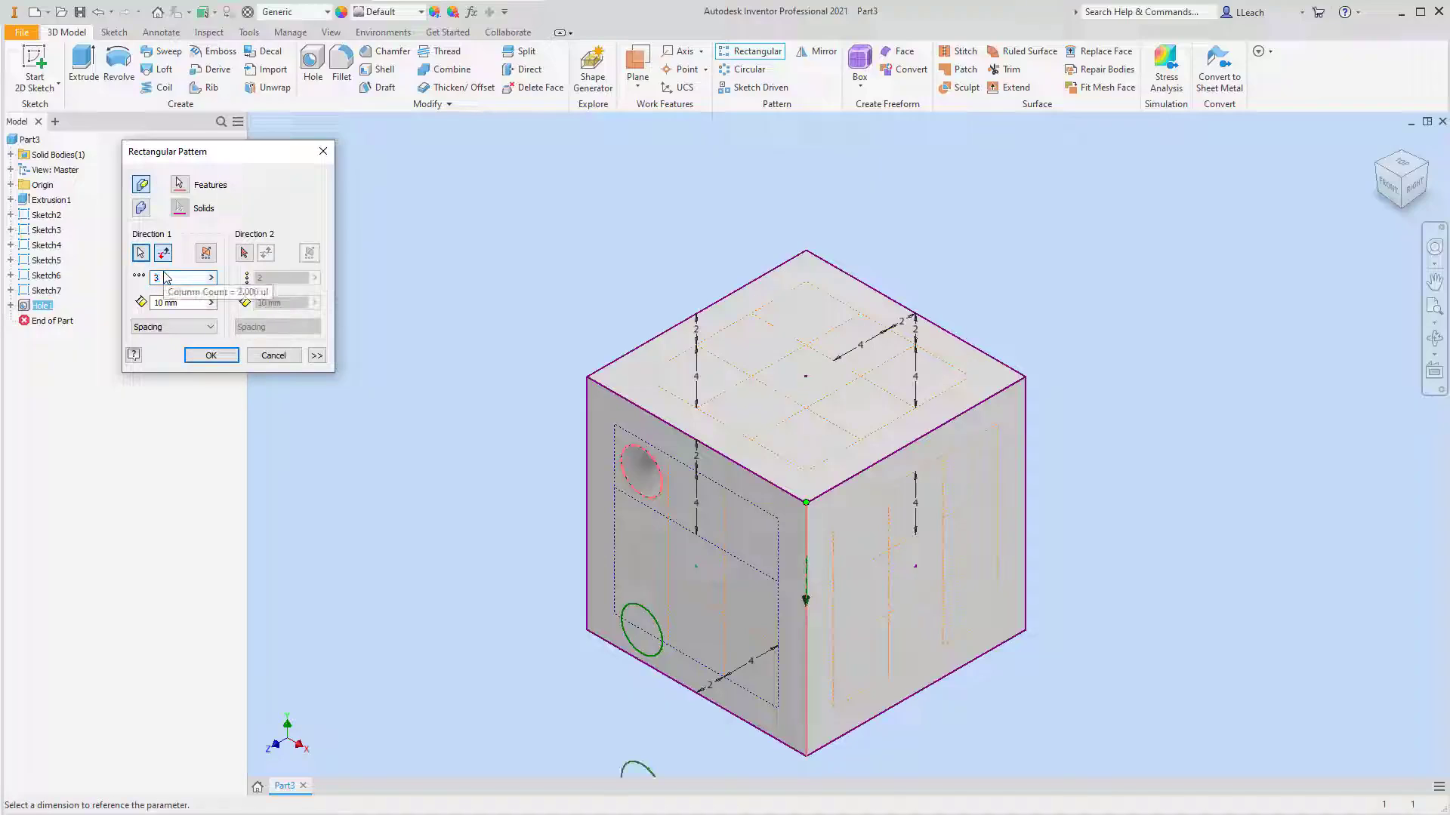
pyautogui.moveTo(179, 302); pyautogui.dragTo(141, 305)
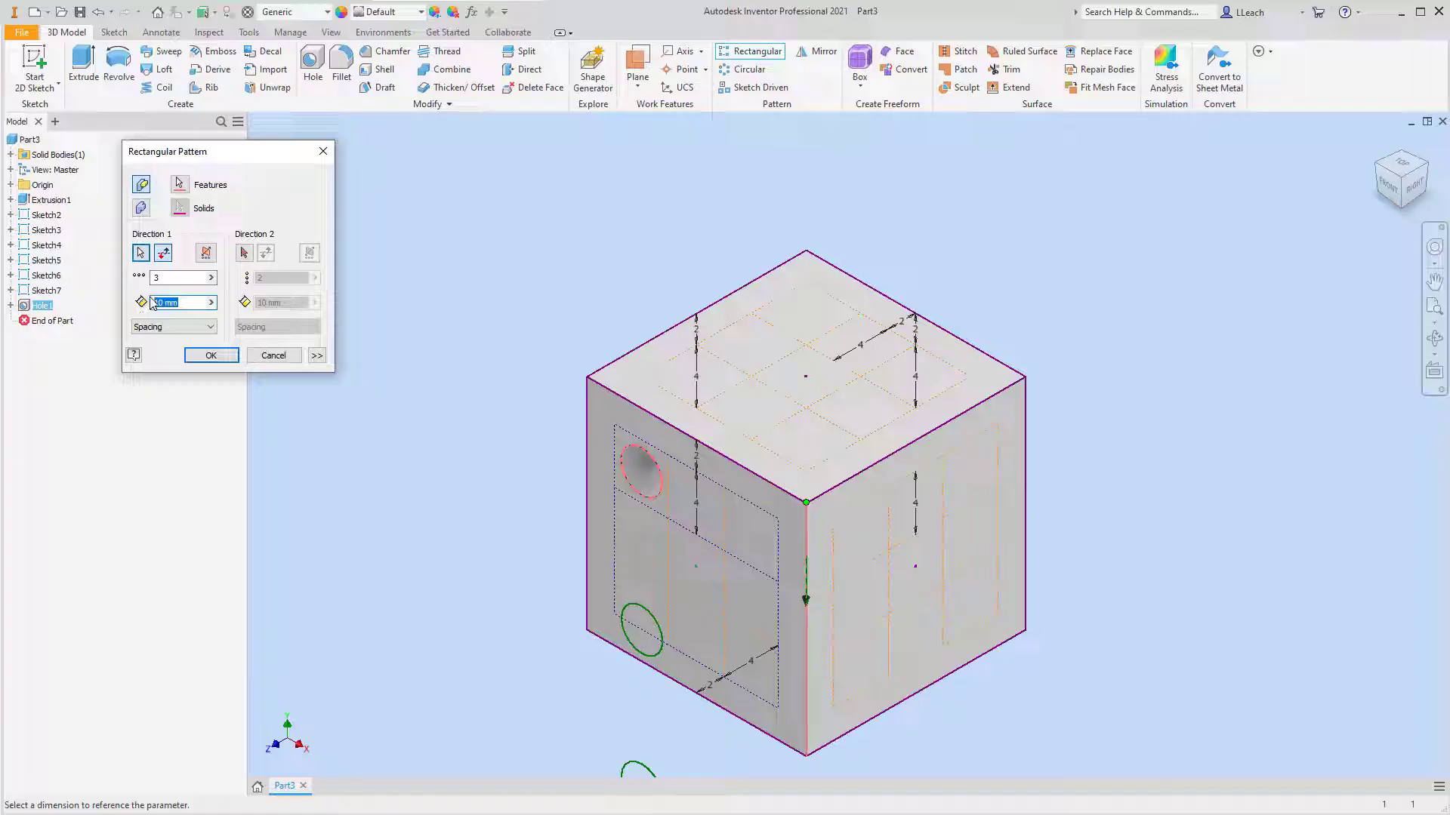
pyautogui.write('4')
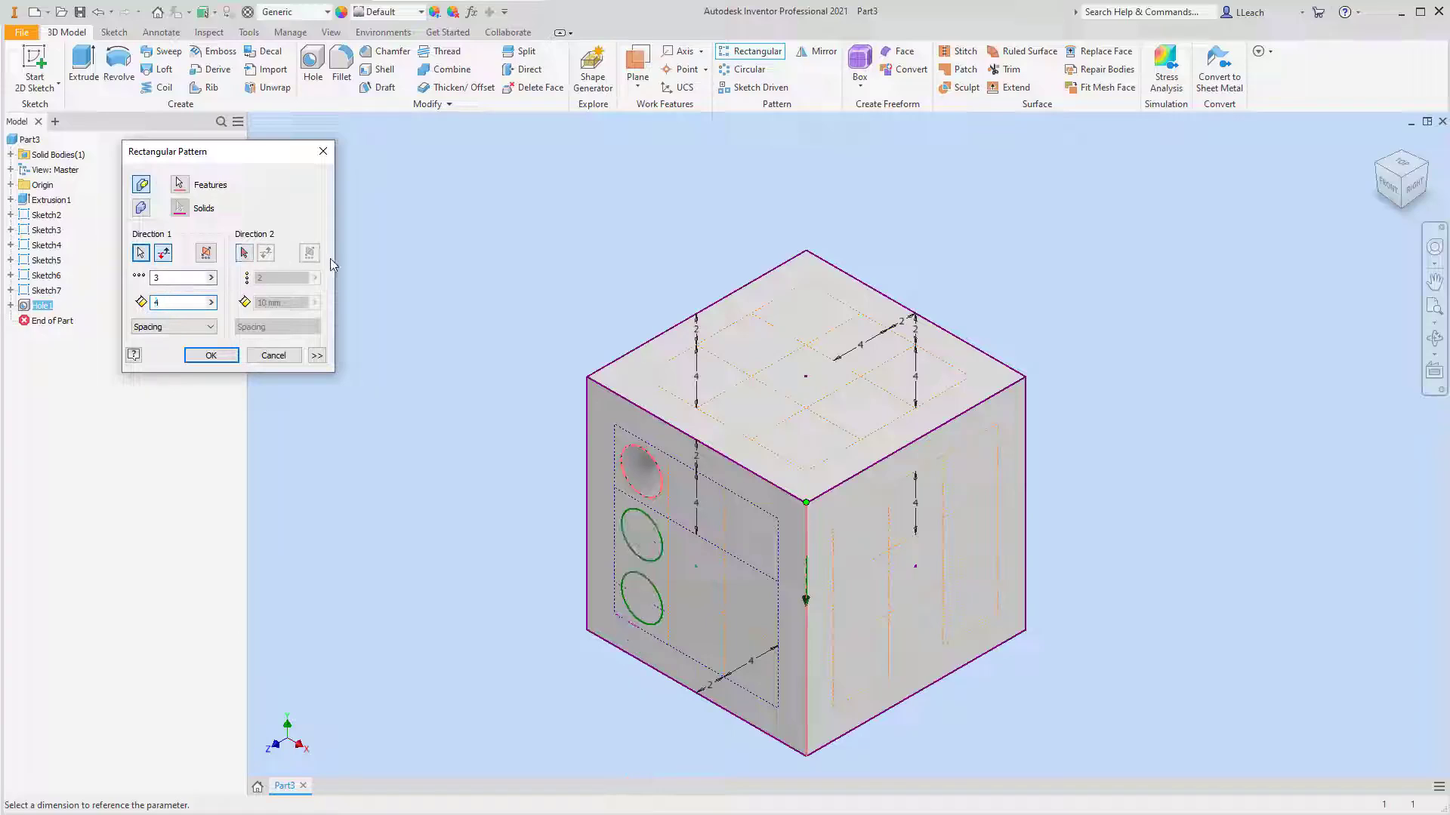
# Set the second direction along the front face's top edge, running toward the right face, with 2 columns at 8 mm spacing, and create the pattern.
pyautogui.click(243, 253)
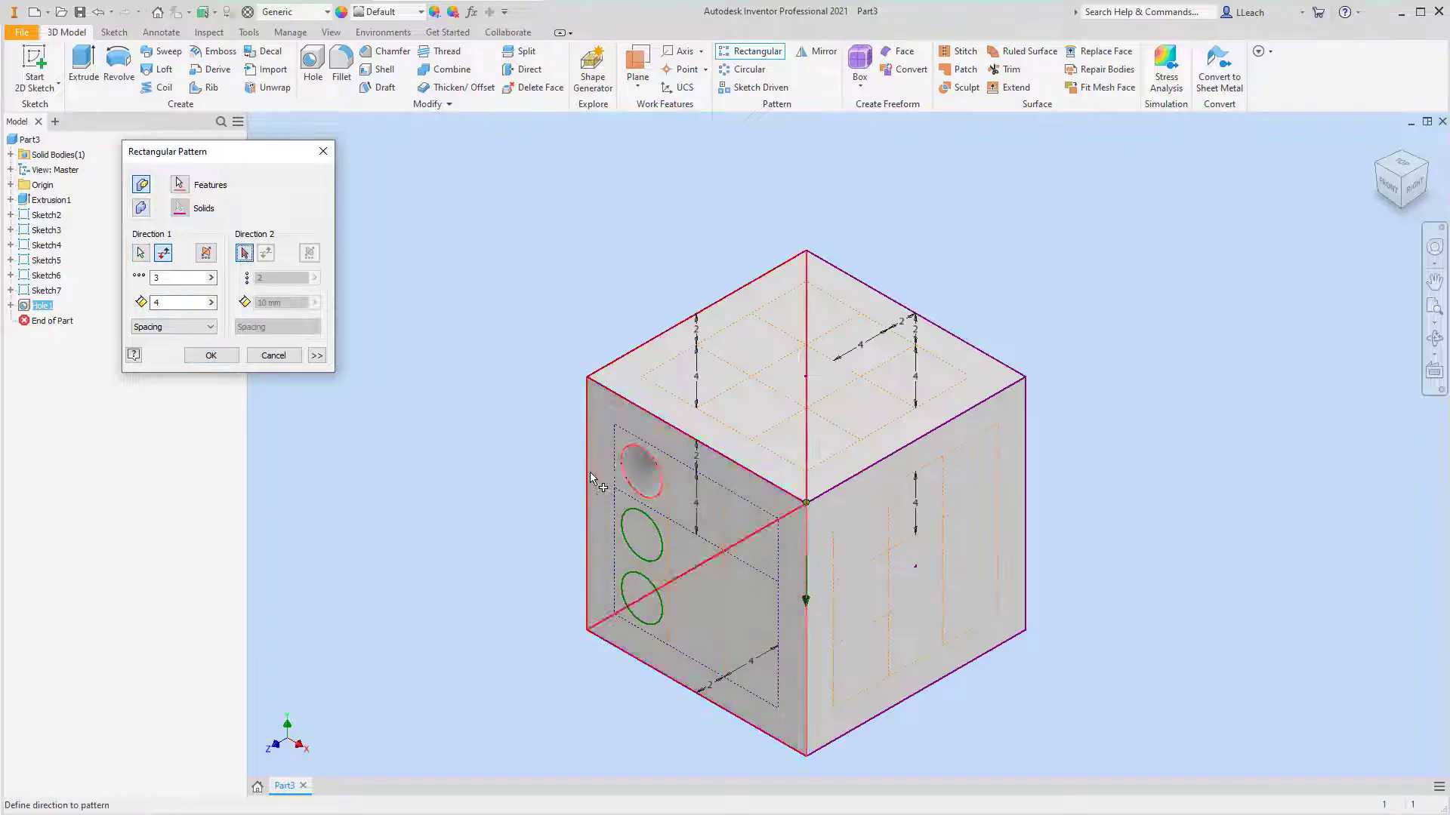
pyautogui.click(638, 409)
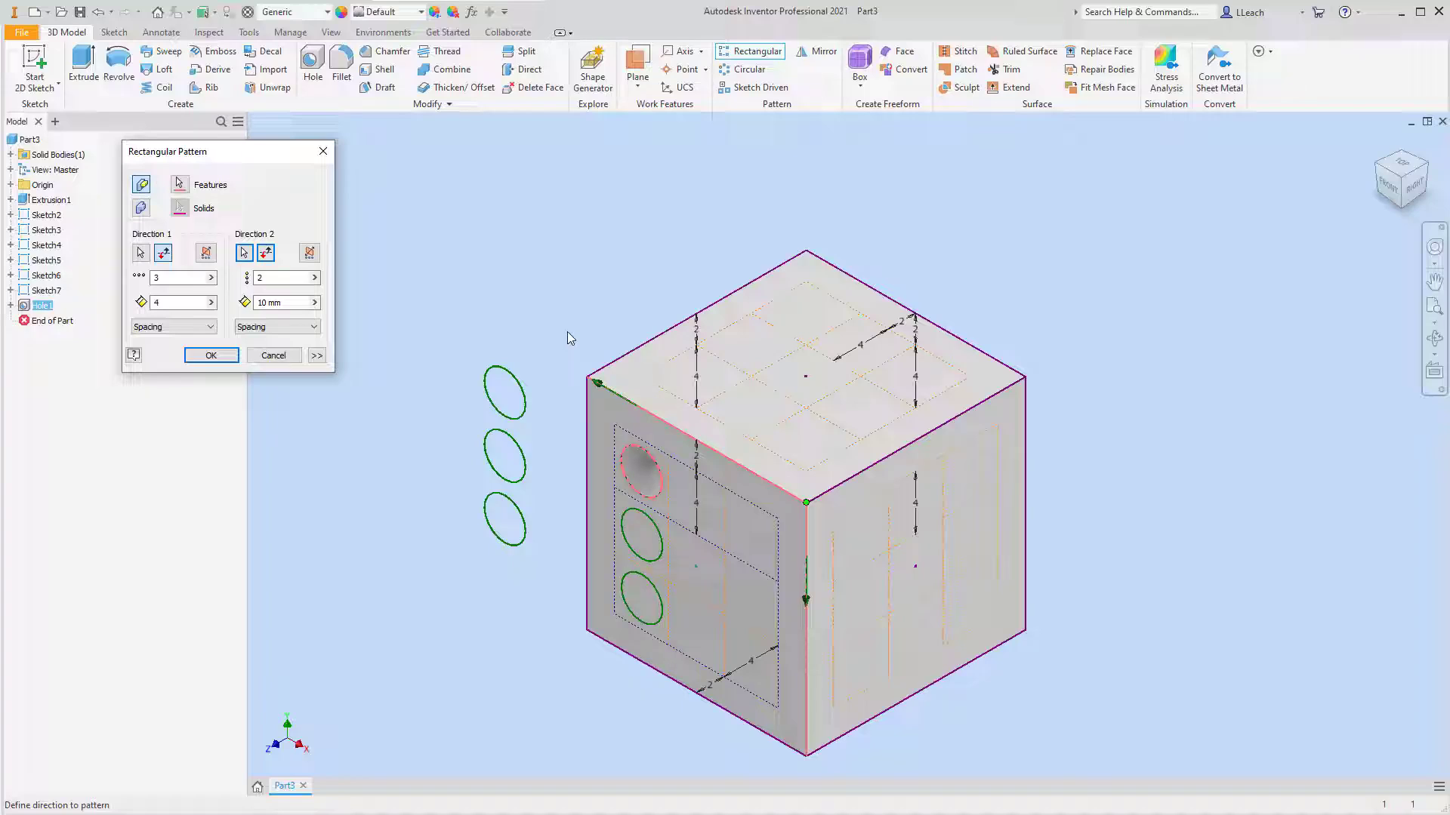
pyautogui.click(266, 255)
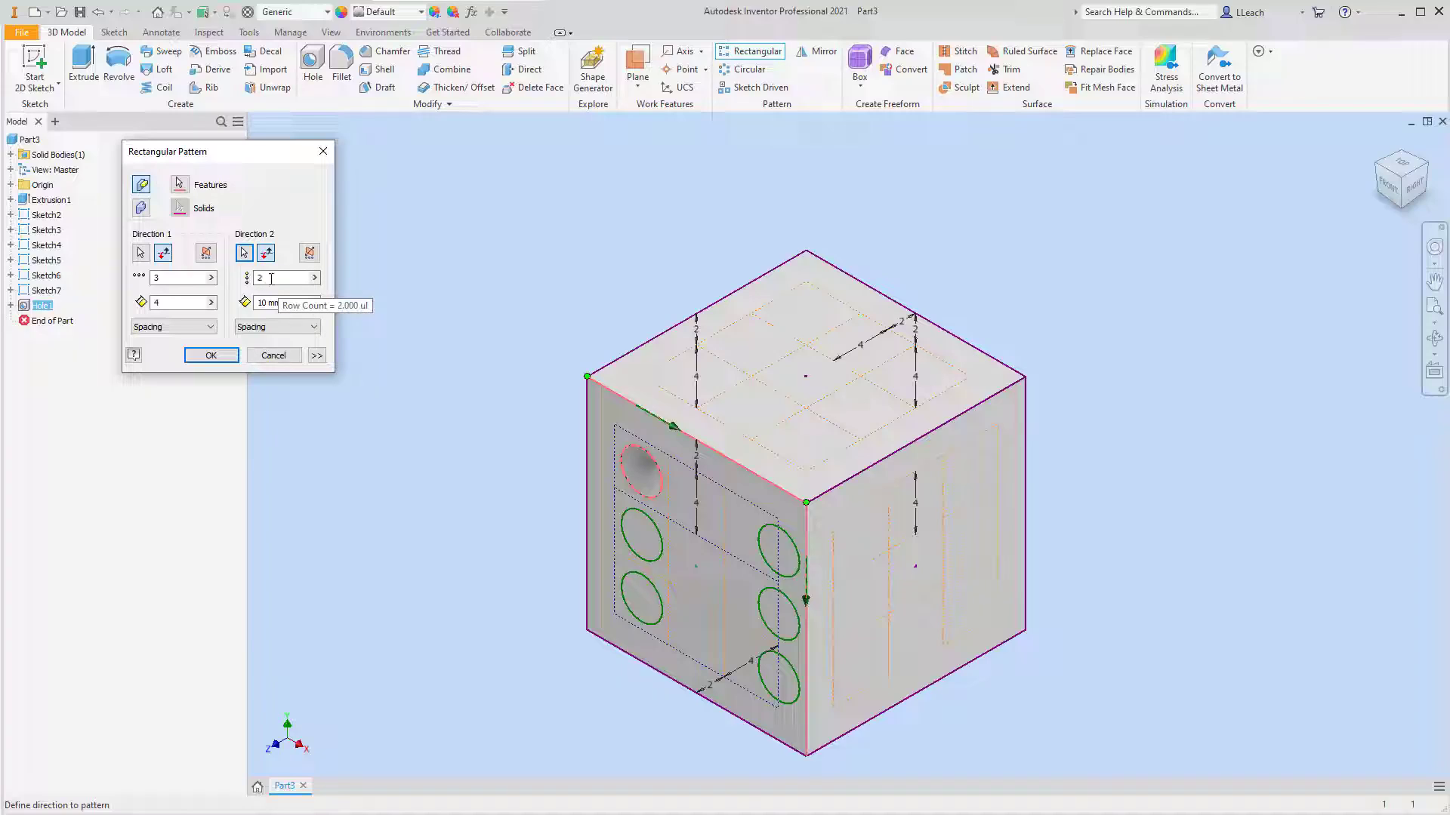
pyautogui.click(262, 302)
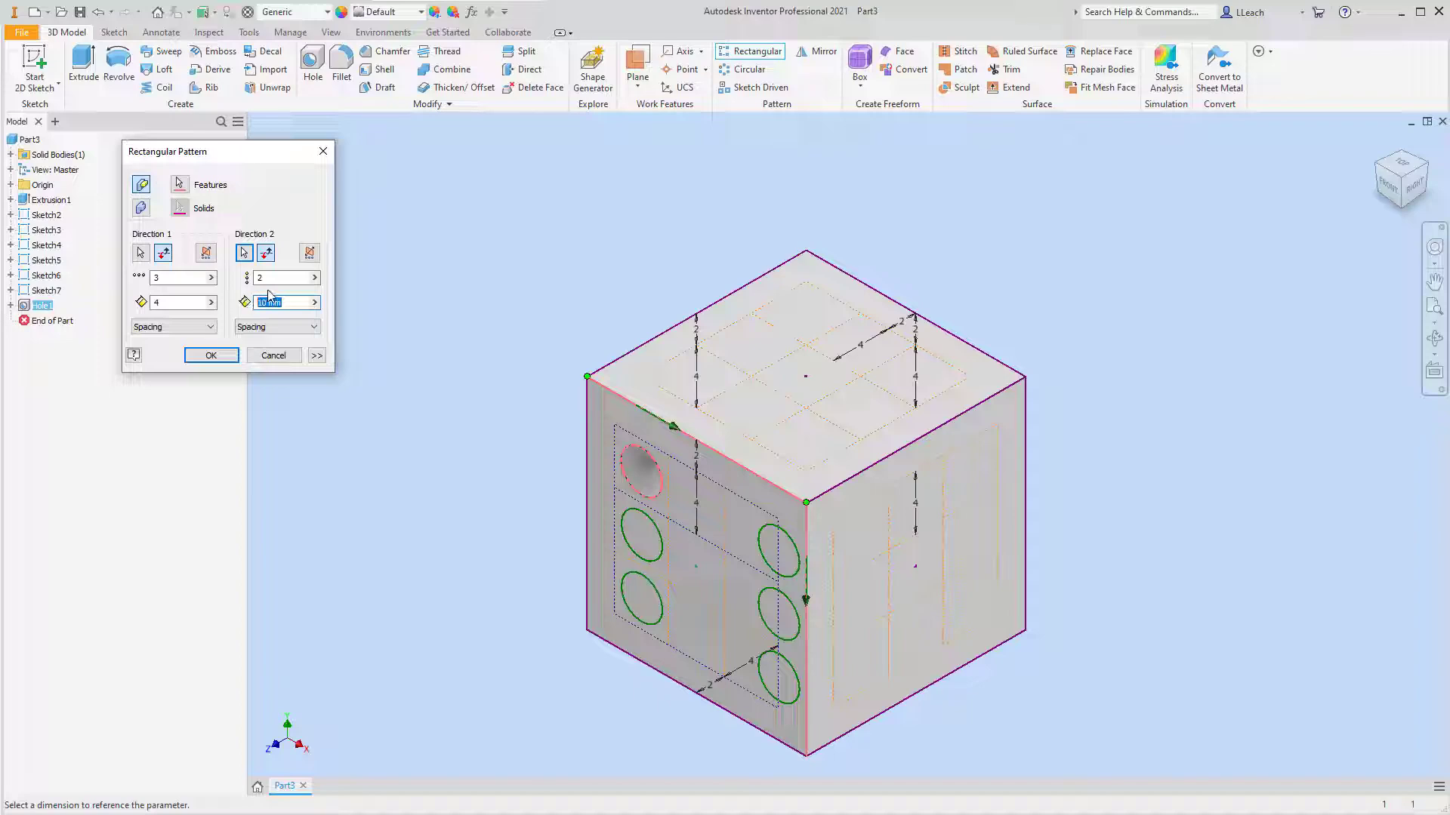
pyautogui.write('8')
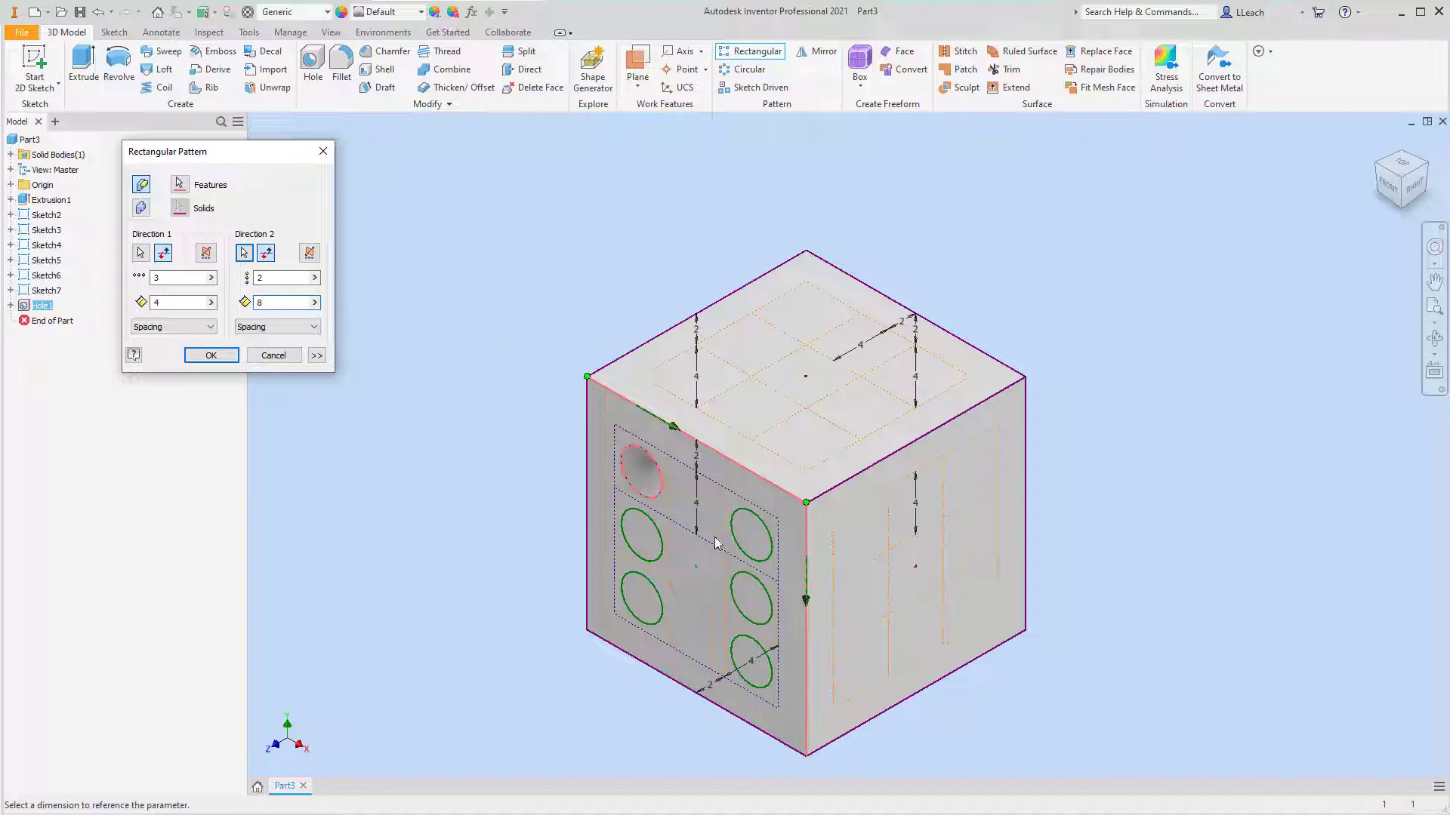
pyautogui.click(212, 356)
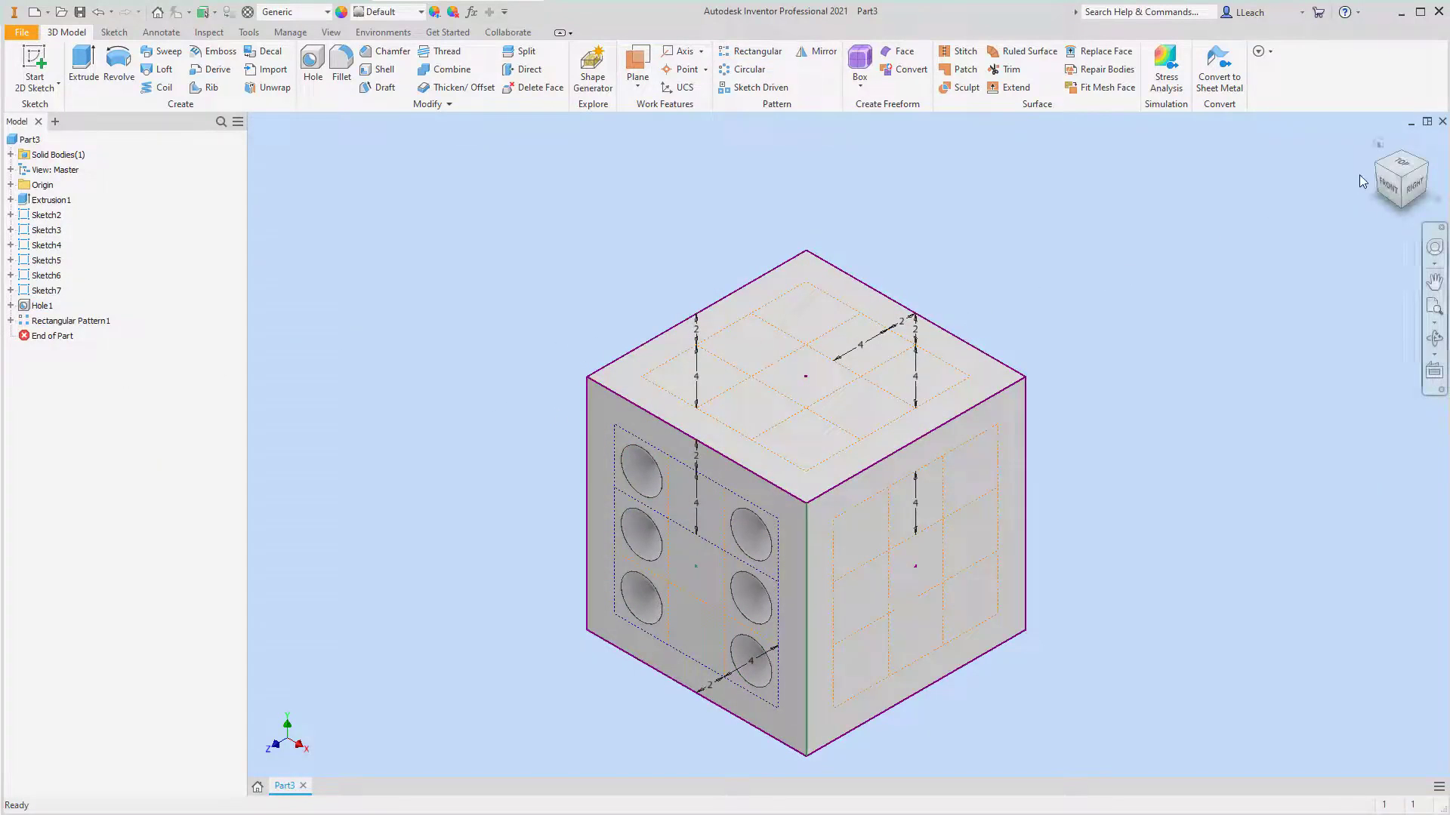
# Create a 3 mm hole, 0.01 mm deep, centred on the back face 8 mm from its top edge and the edge shared with the right face.
pyautogui.click(1426, 172)
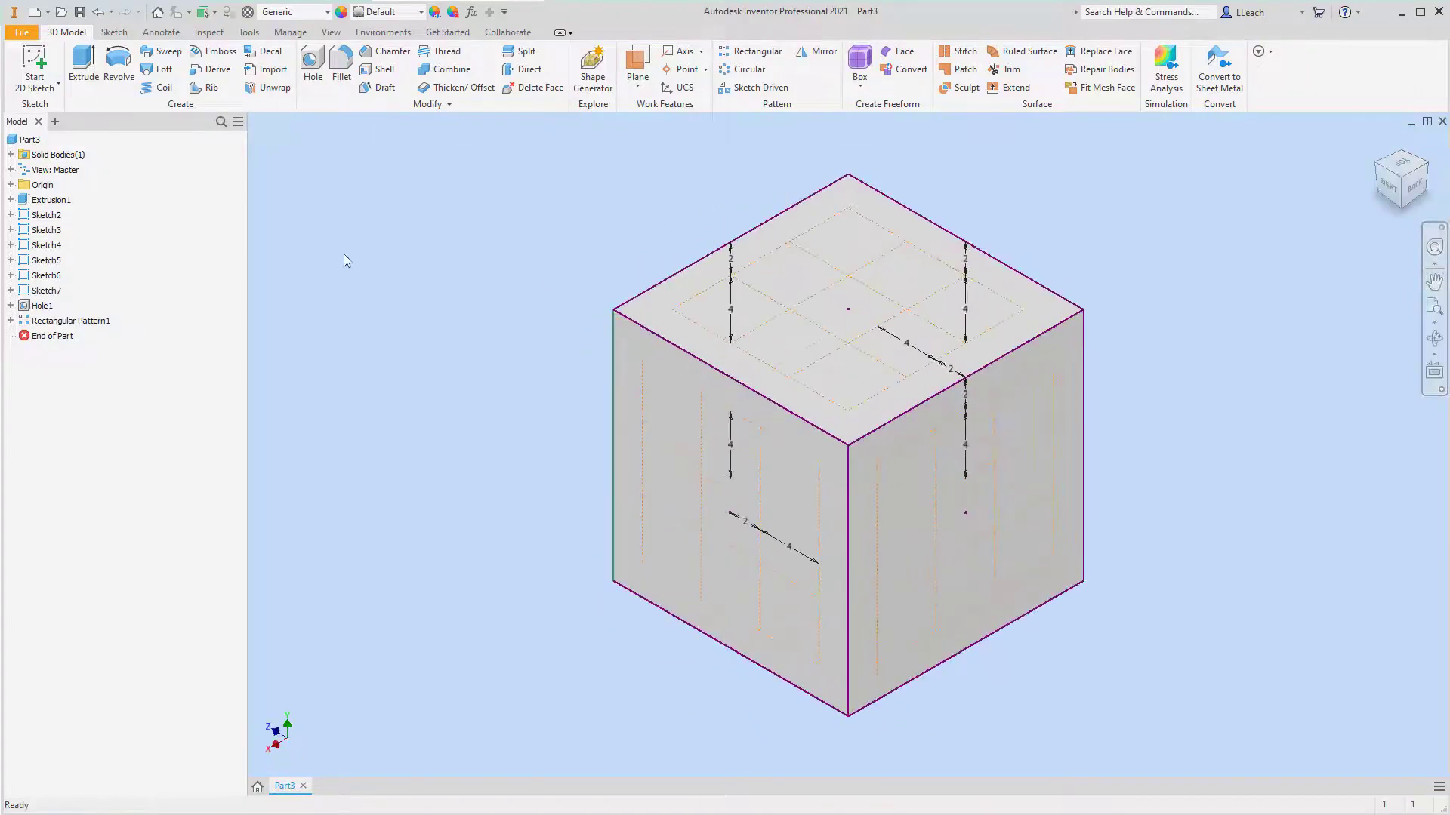
pyautogui.click(314, 67)
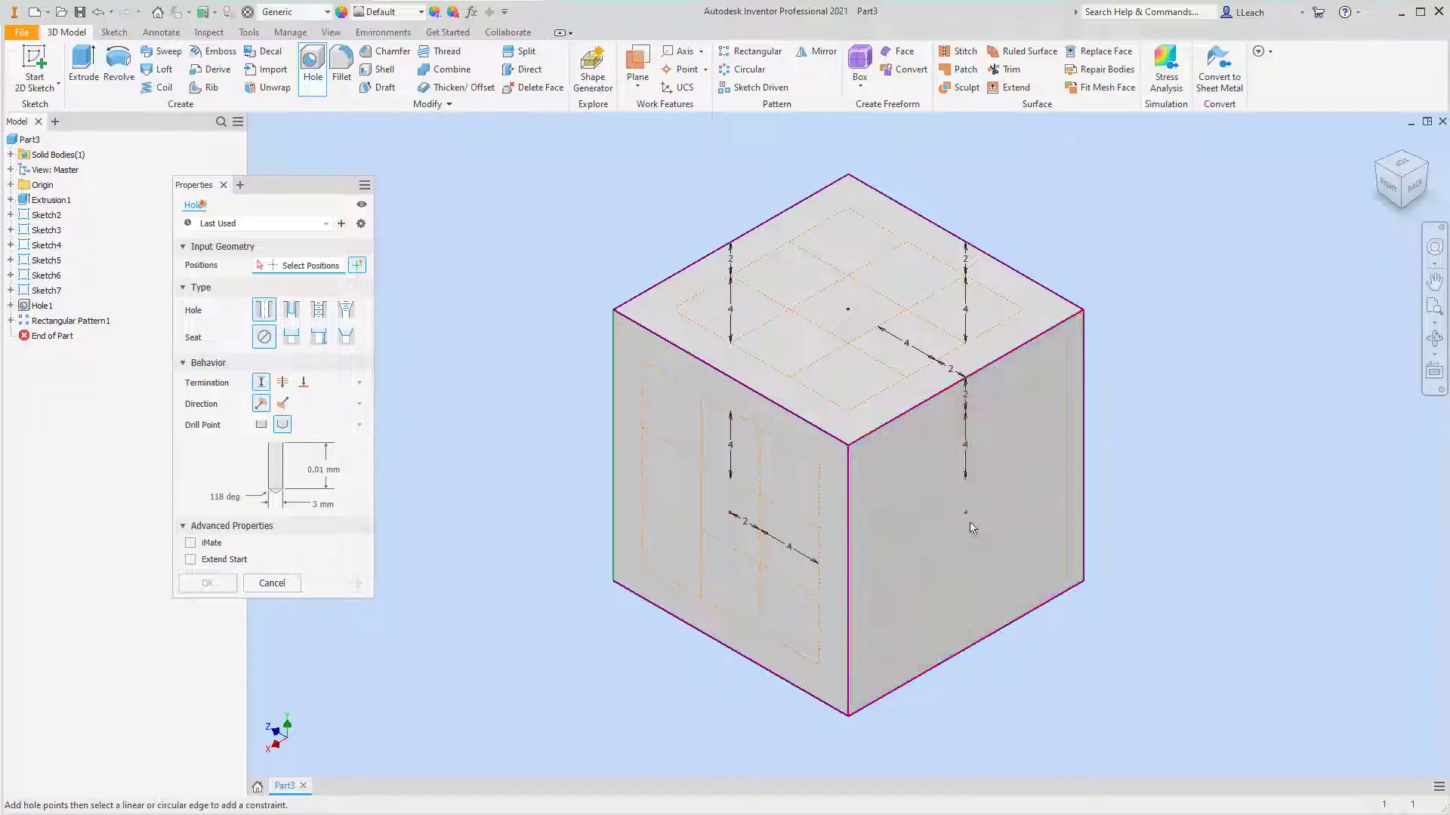
pyautogui.click(969, 521)
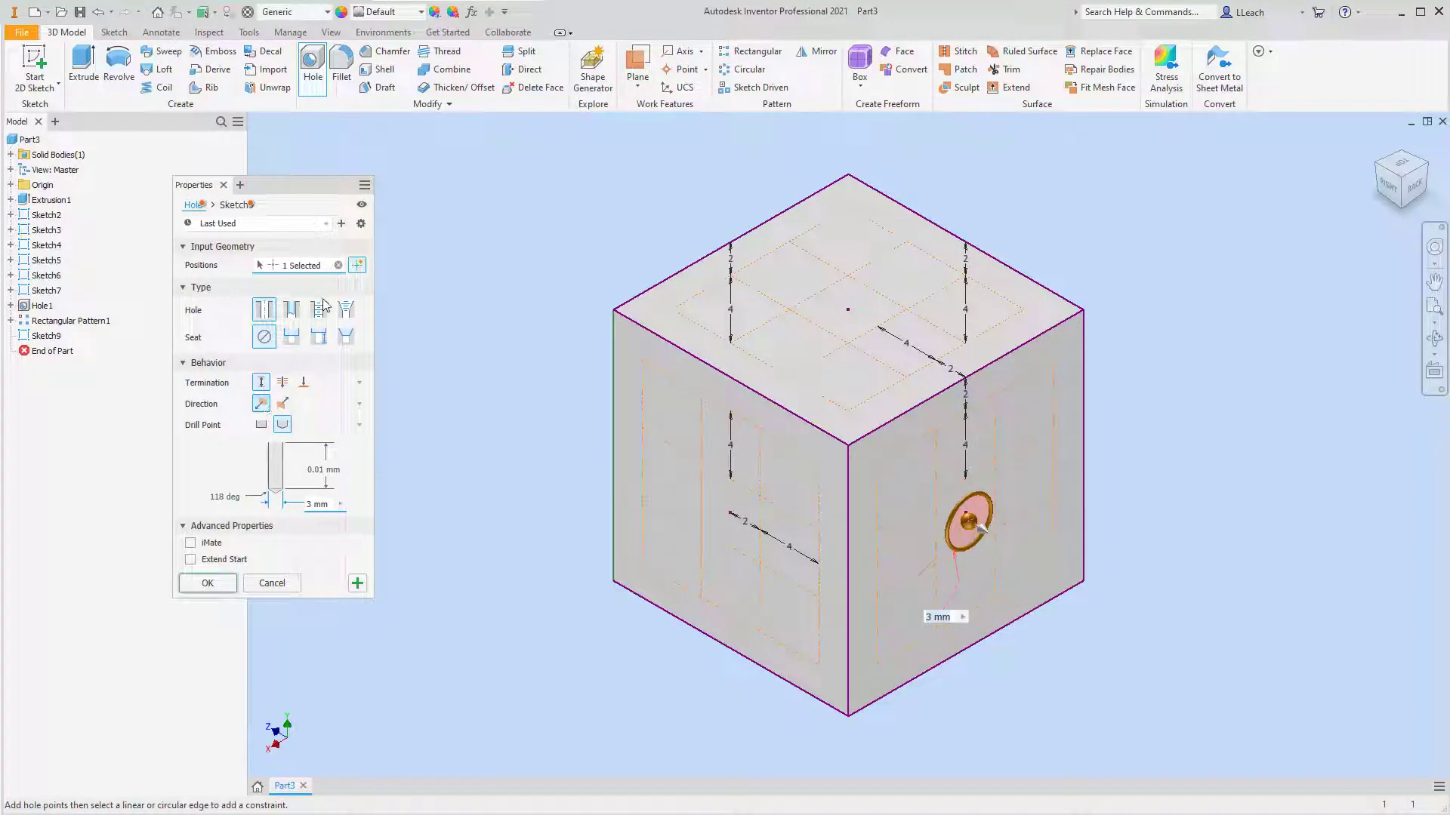
pyautogui.click(918, 410)
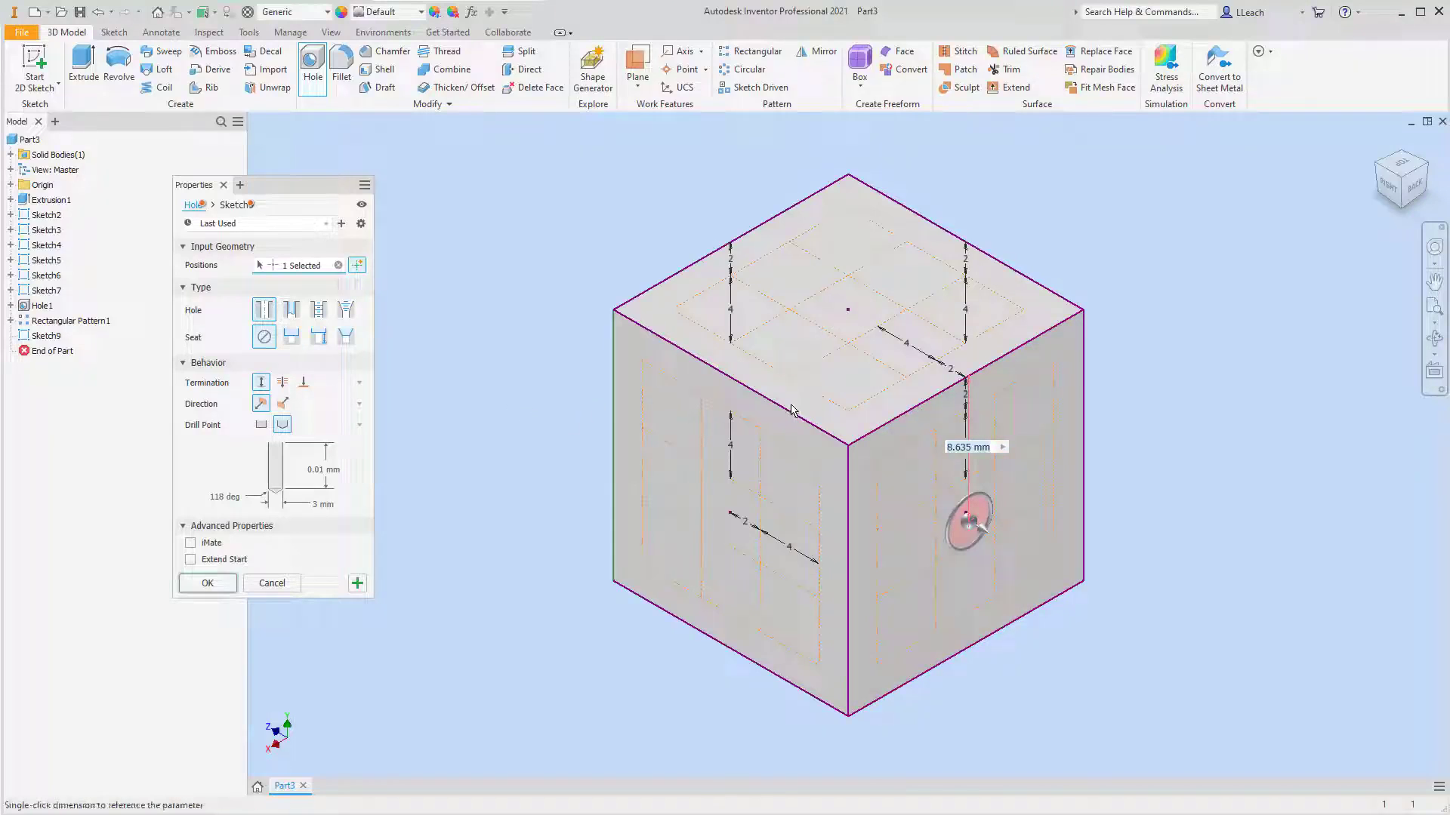
pyautogui.write('8')
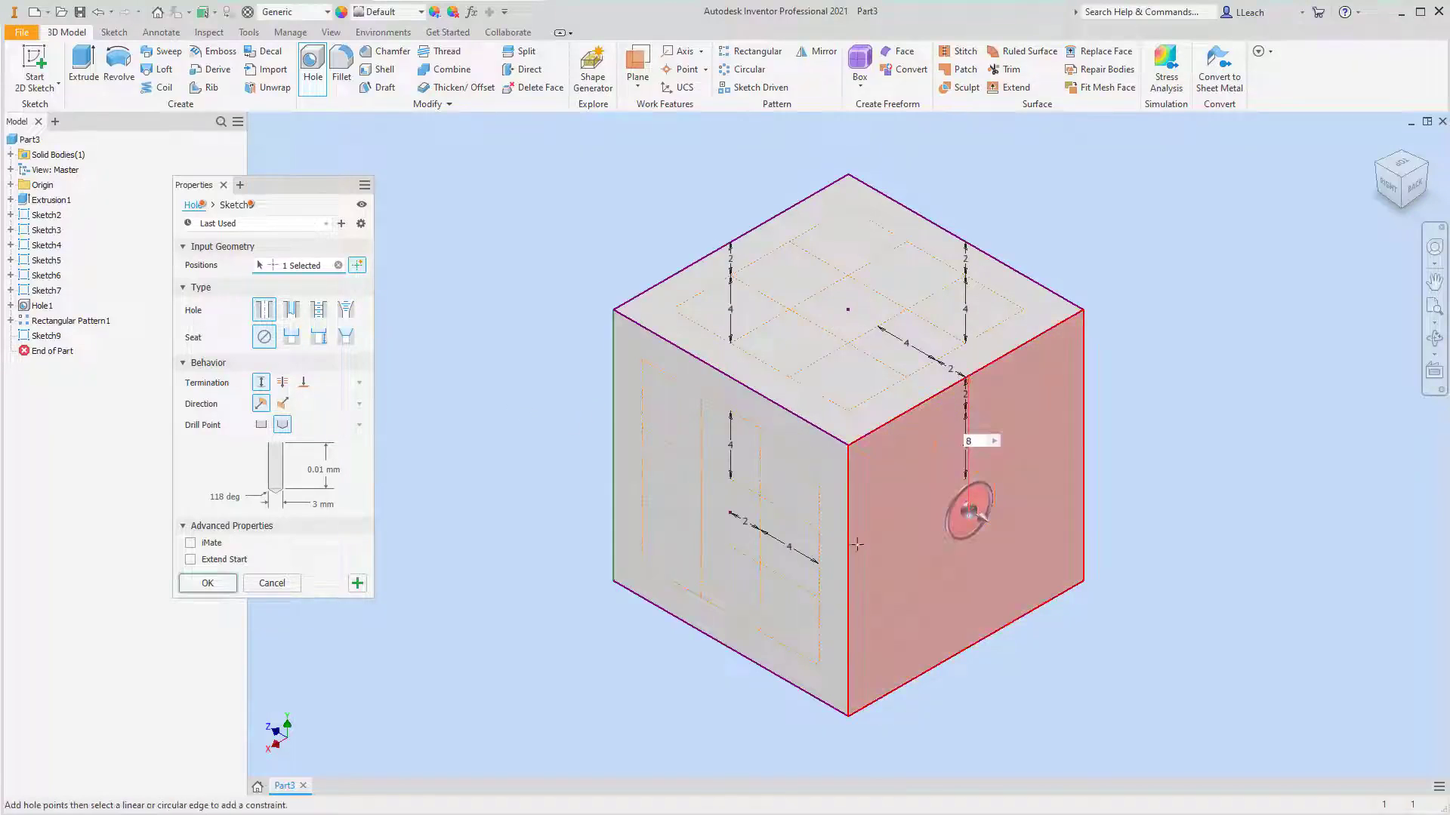
pyautogui.click(851, 576)
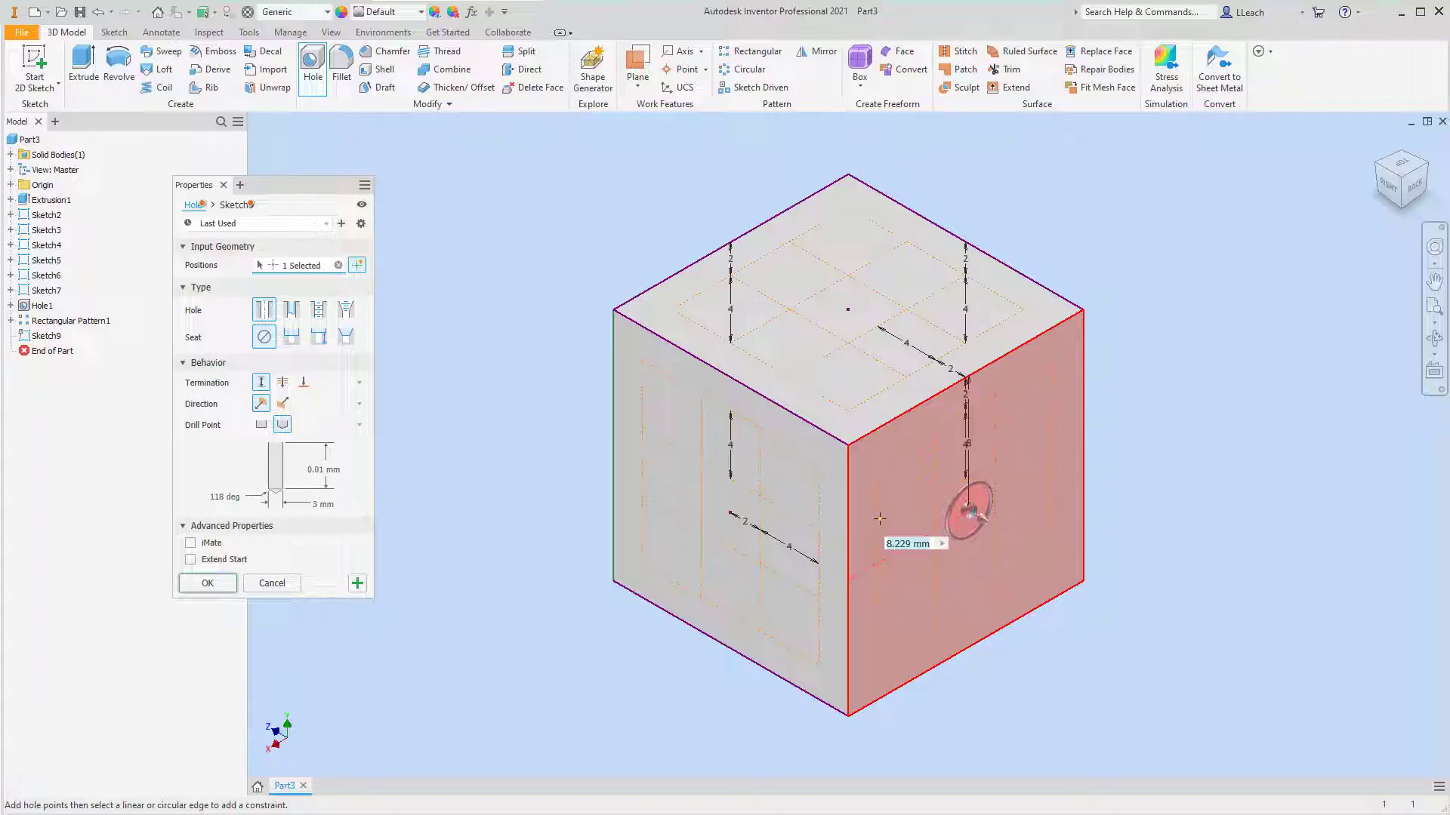
pyautogui.write('8')
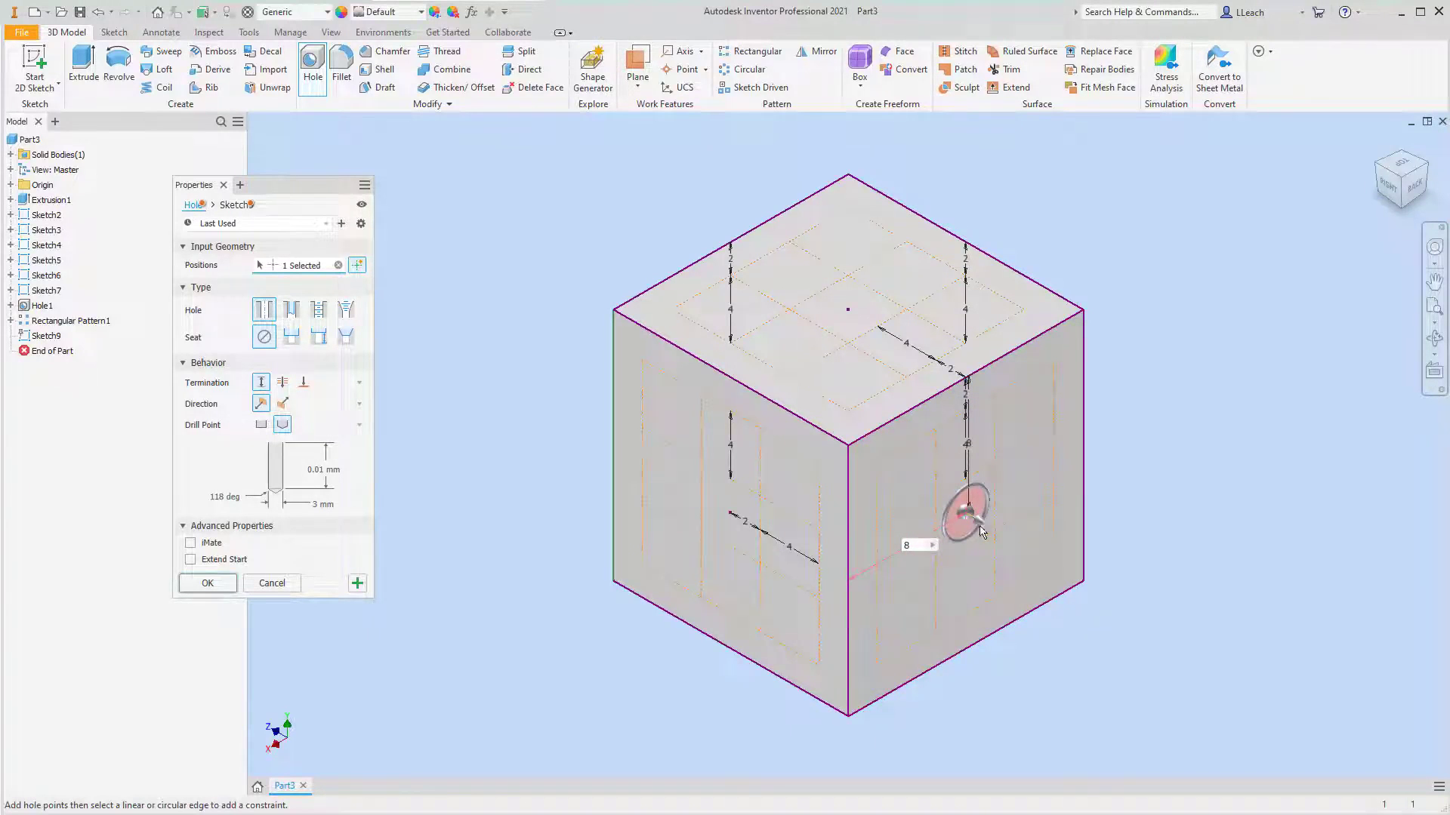
pyautogui.click(265, 406)
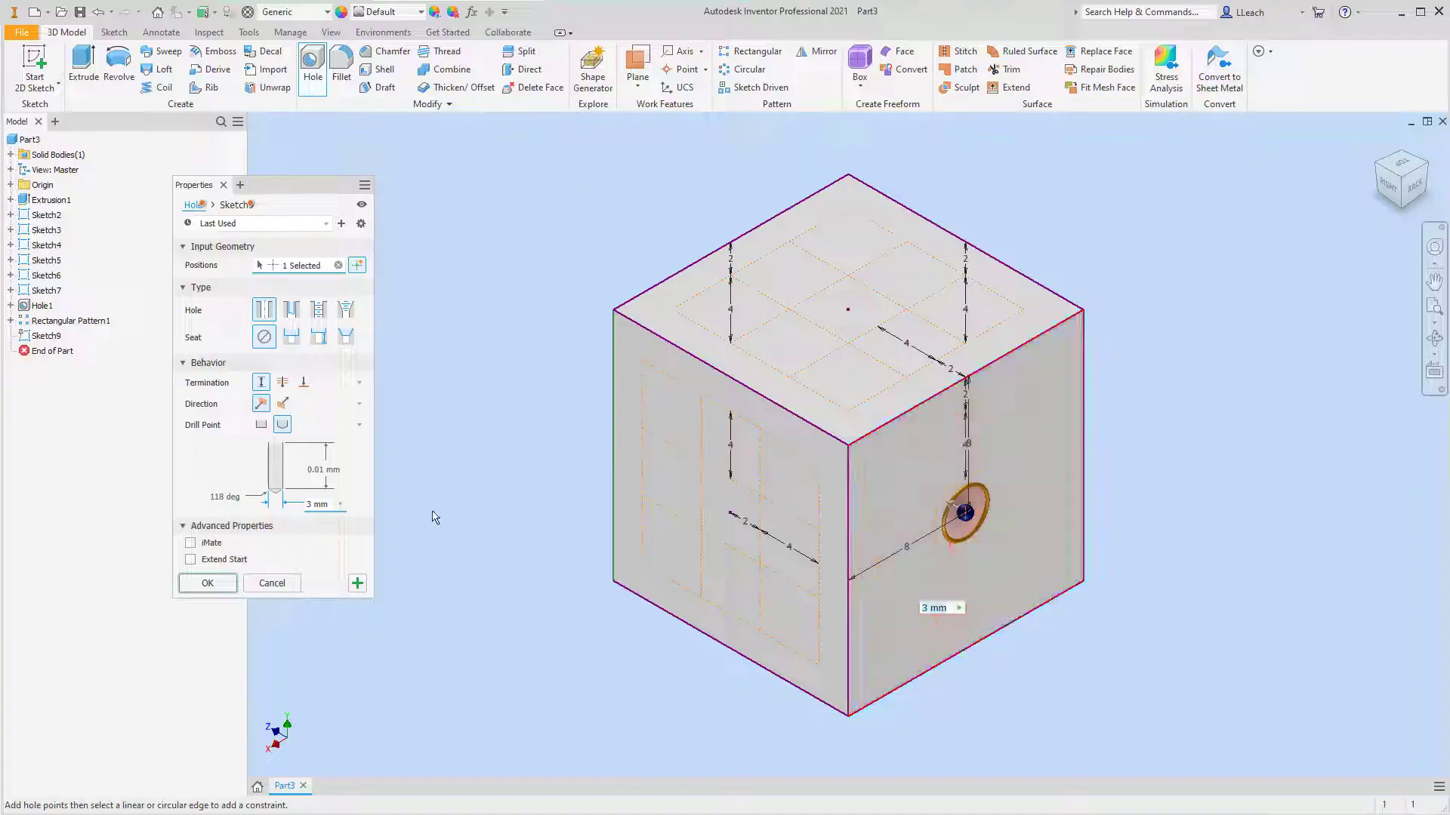
pyautogui.click(206, 583)
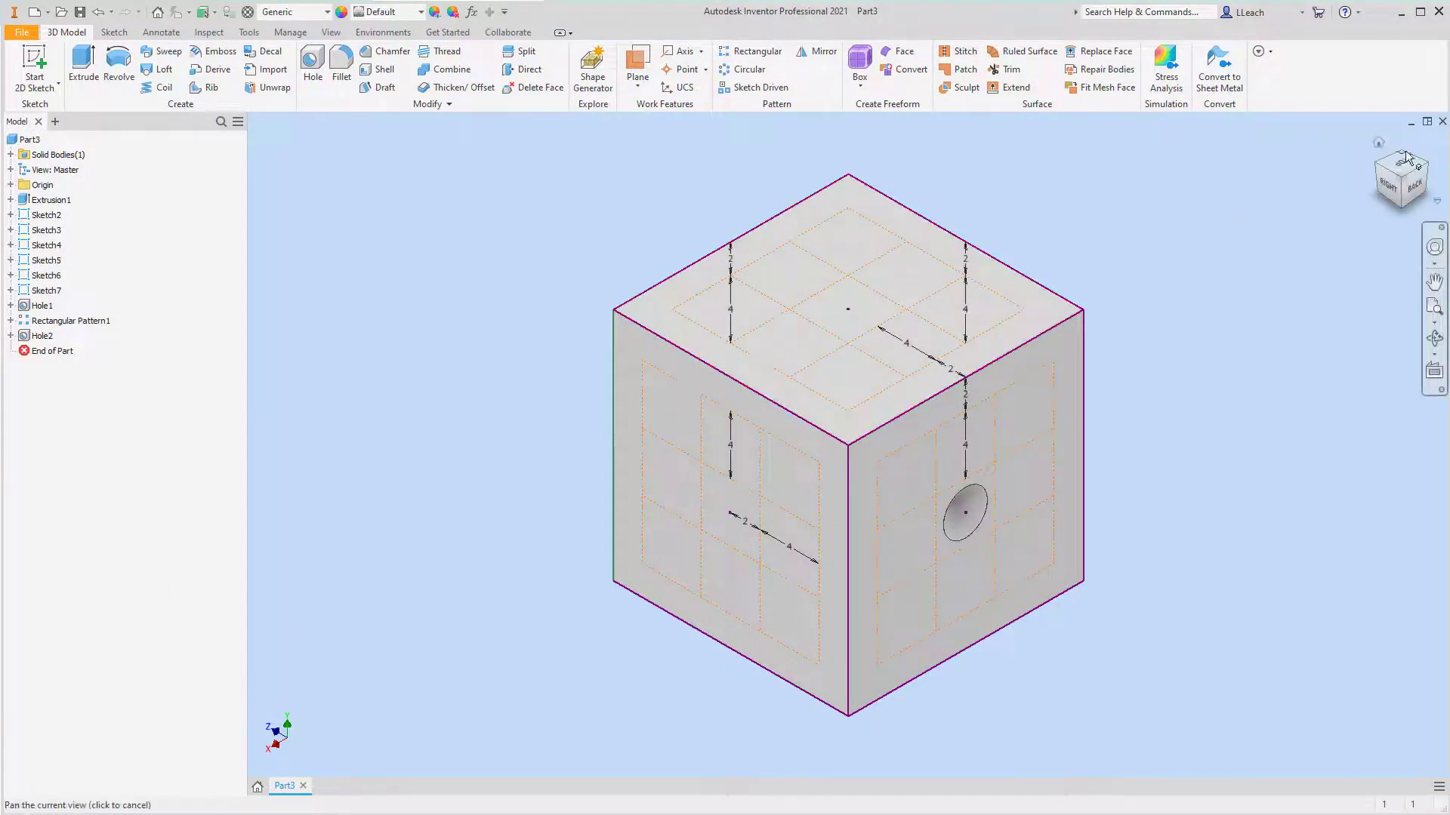
# Place a 3 mm hole, 0.01 mm deep, on the right face with its centre 4 mm from the face's top edge.
pyautogui.click(1380, 168)
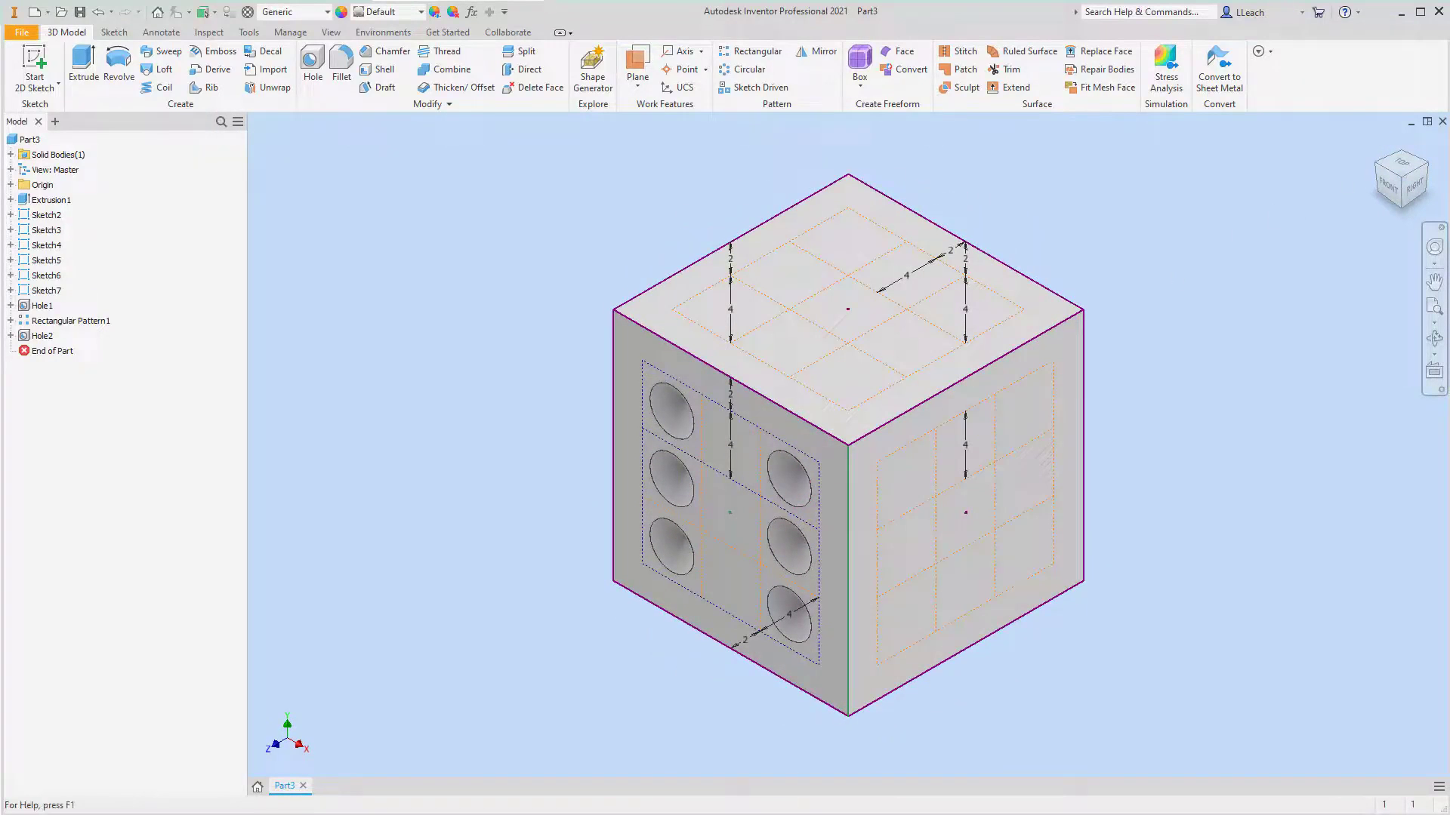
pyautogui.click(1427, 166)
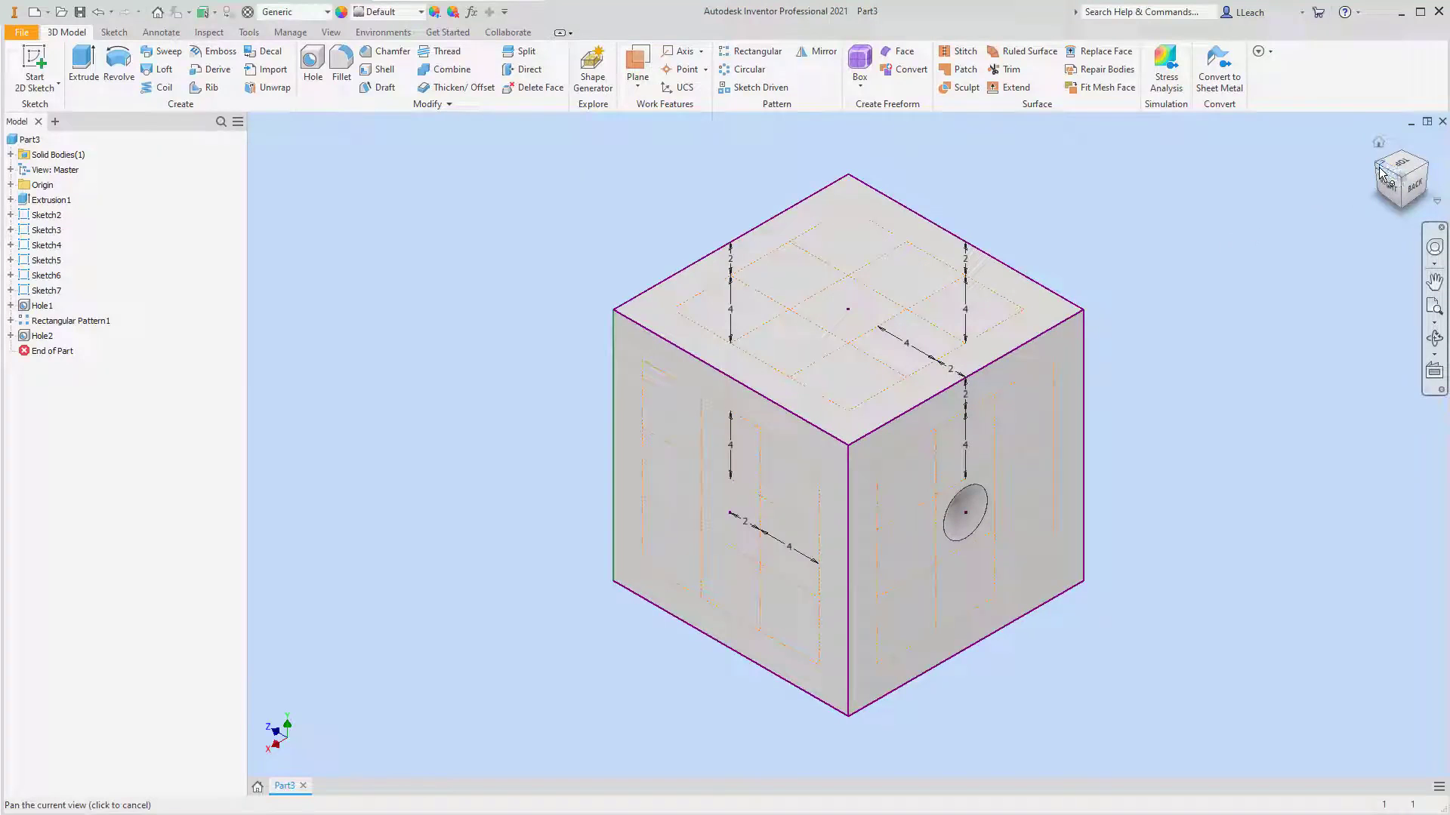
pyautogui.click(1379, 169)
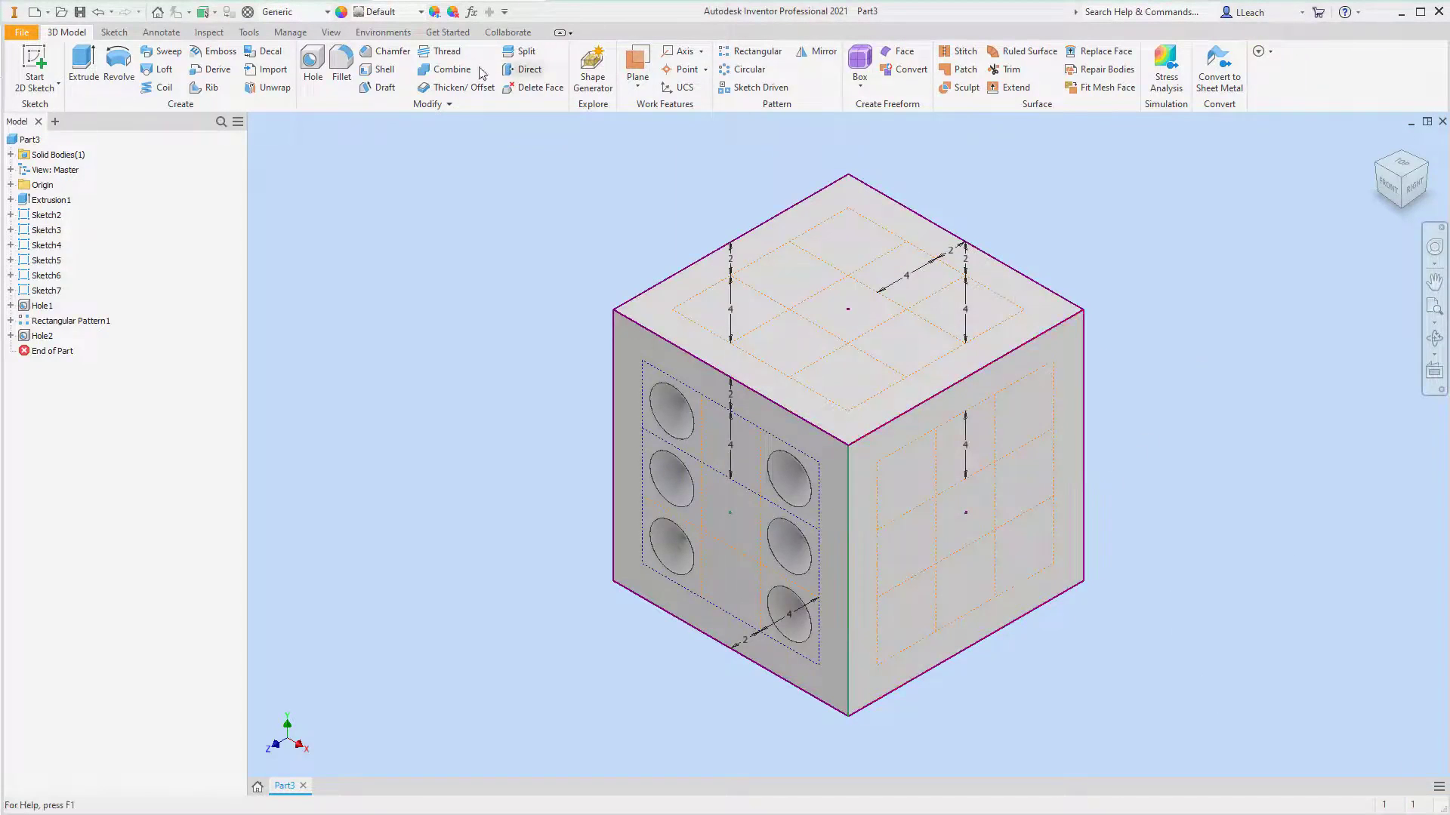
pyautogui.click(313, 64)
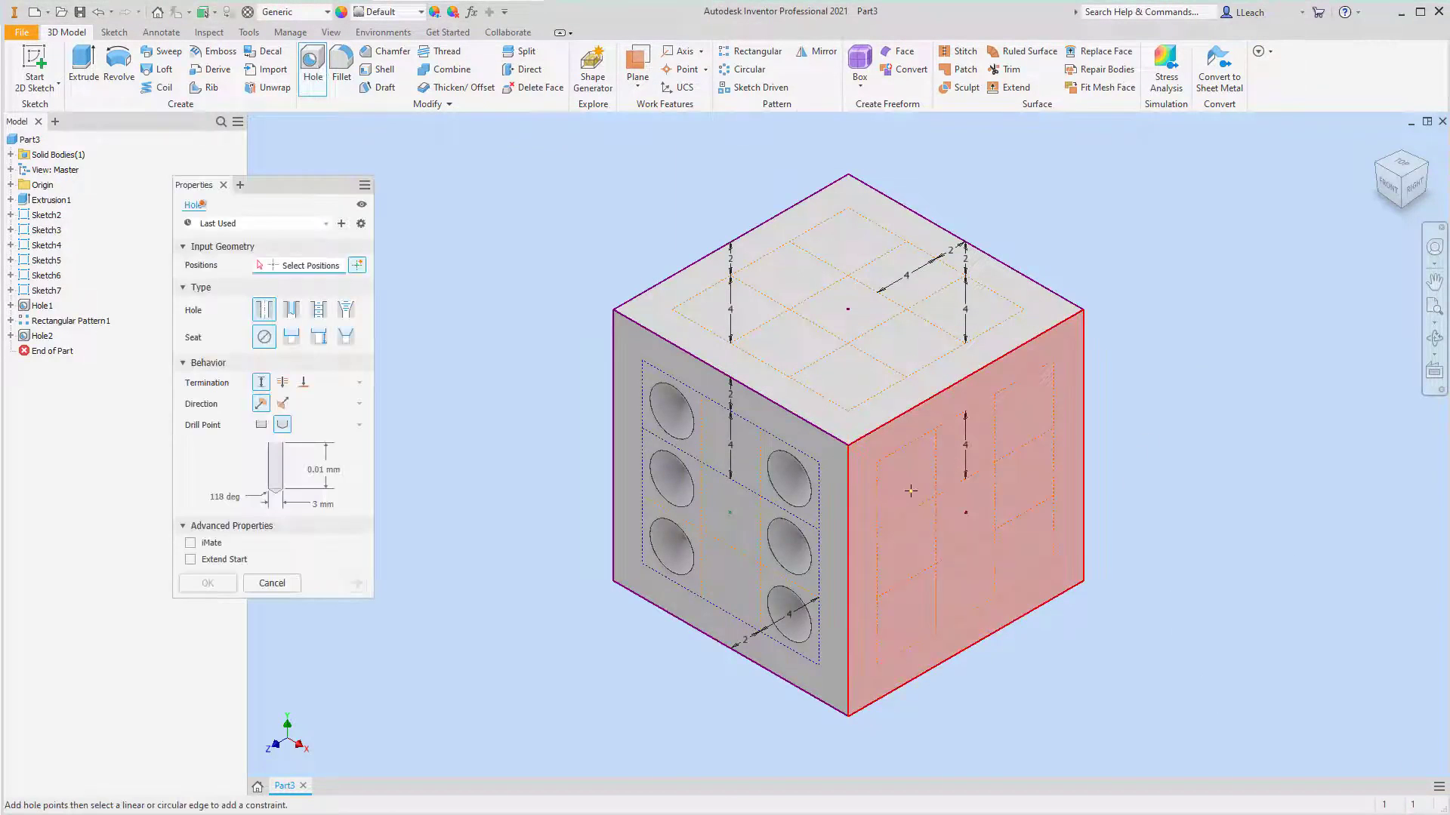
pyautogui.click(917, 482)
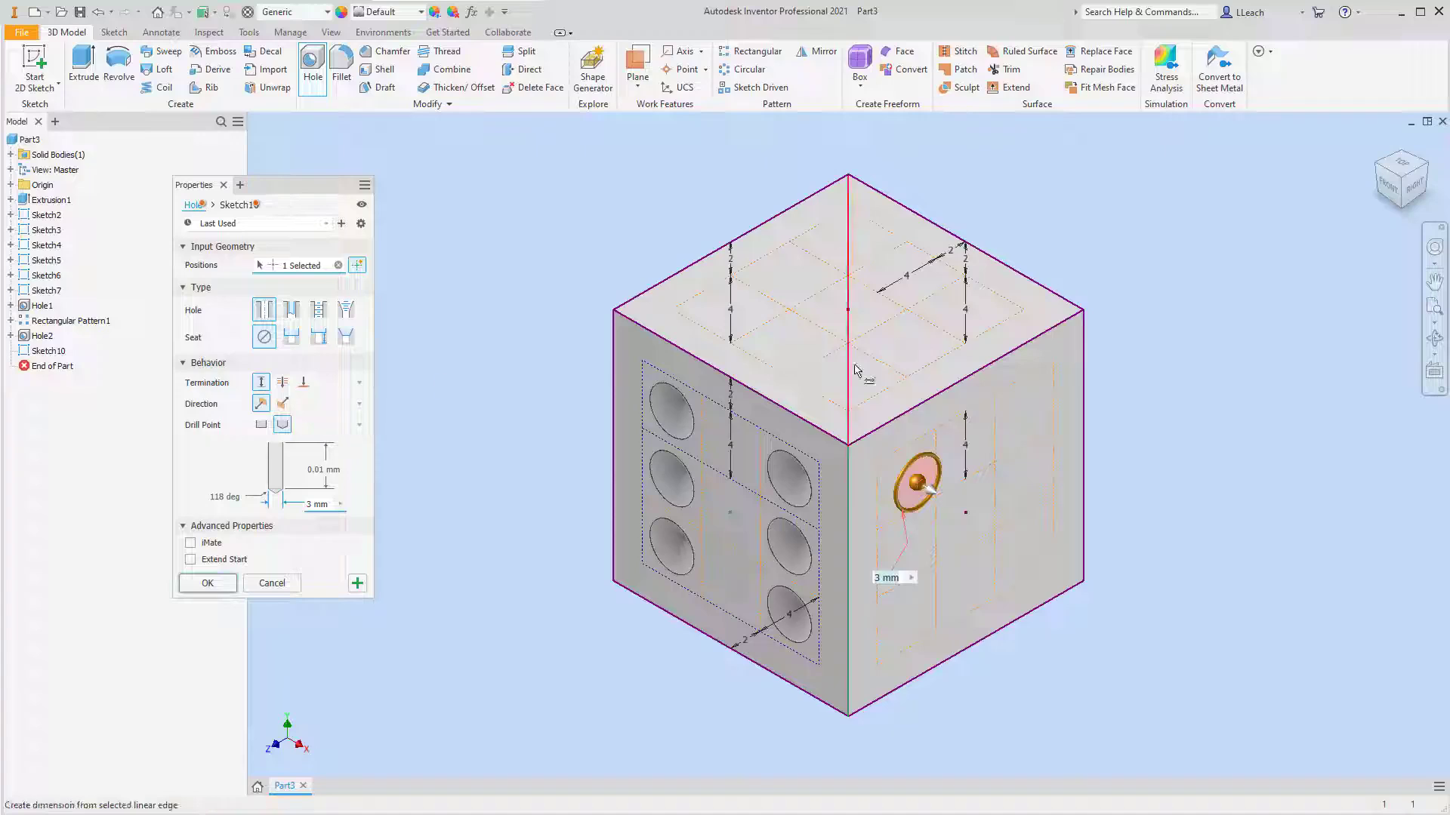
pyautogui.click(918, 408)
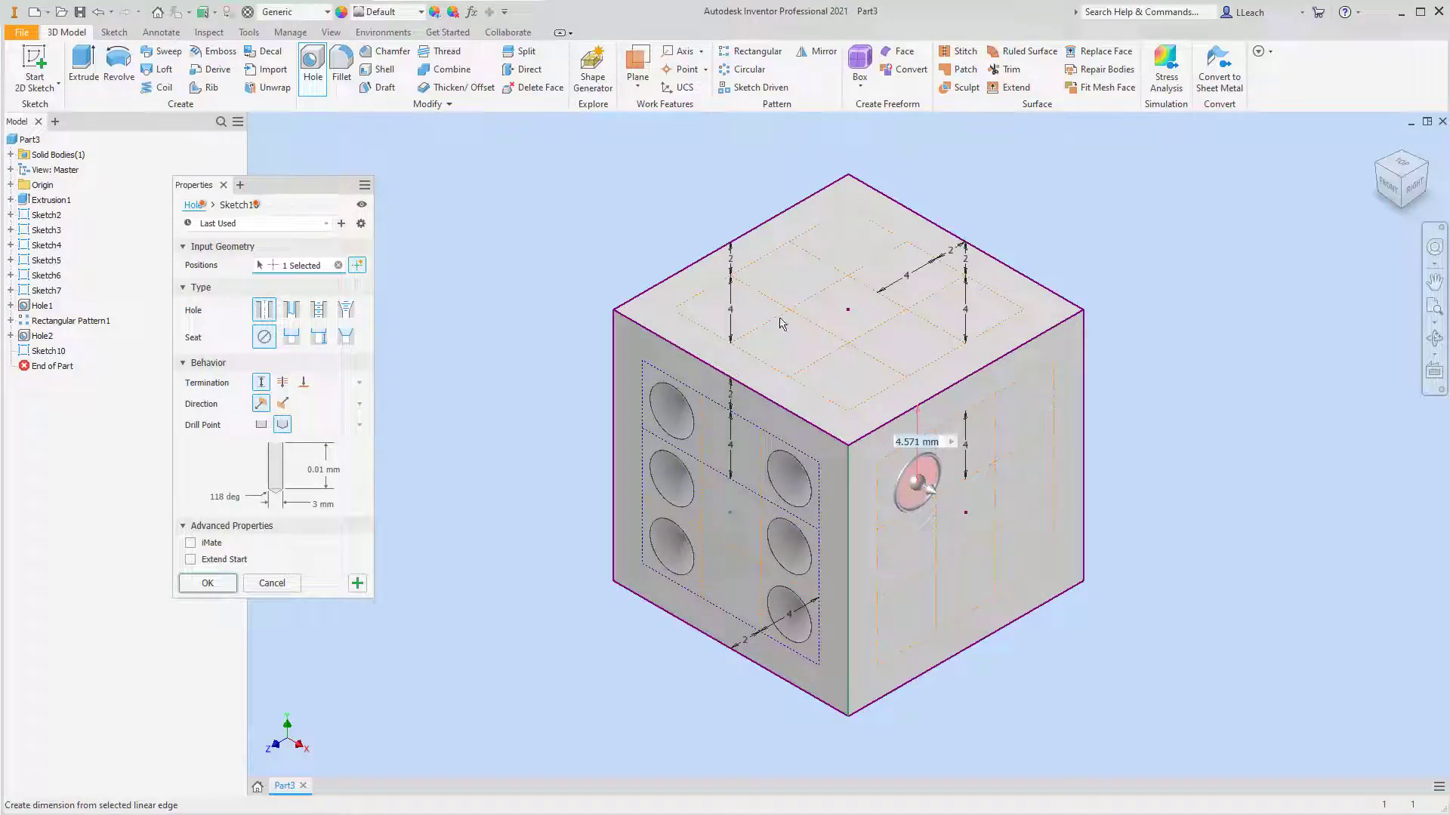
pyautogui.write('4')
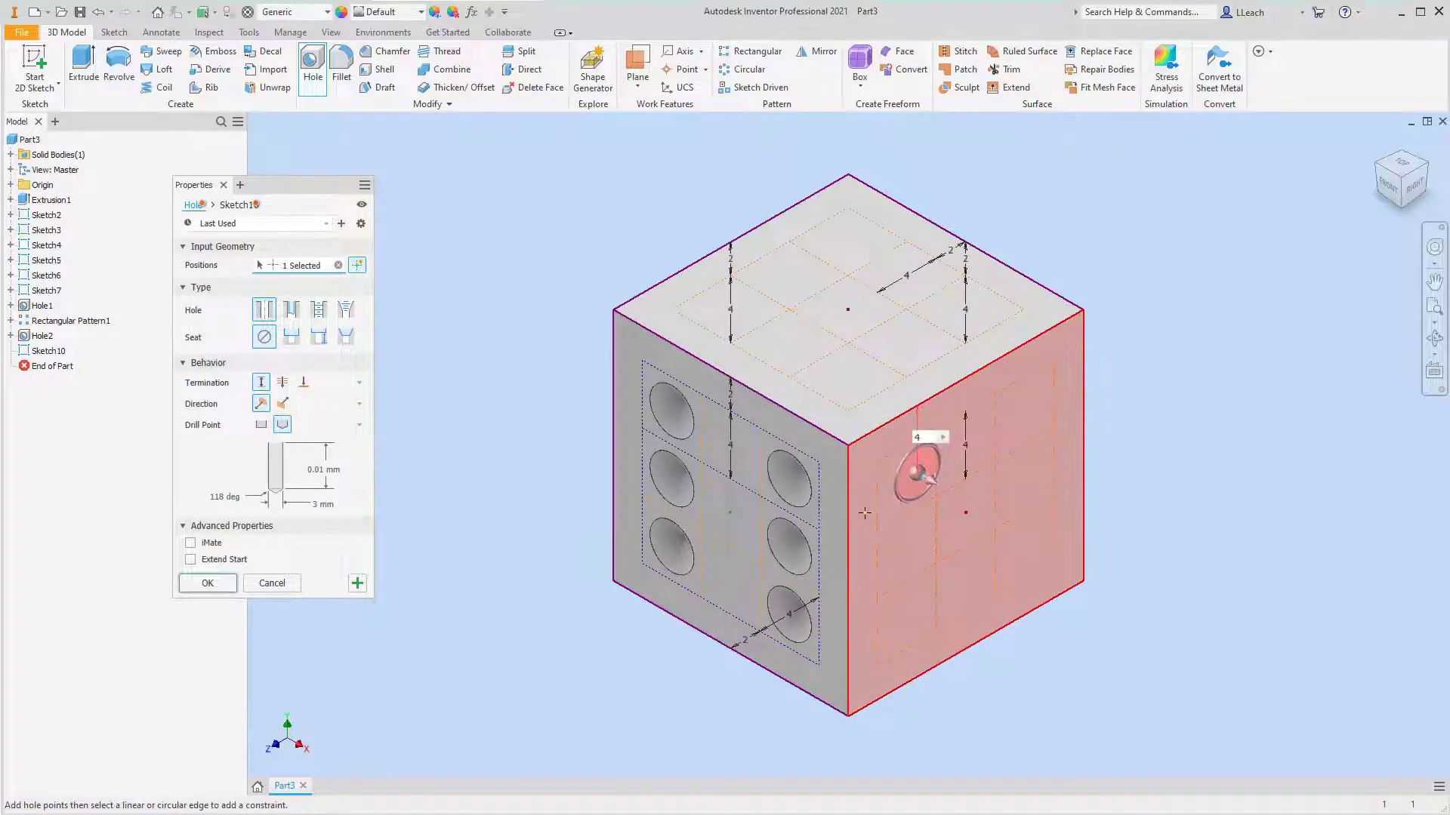
# Locate the right-face hole 4 mm from the vertical edge shared with the front face, keep the default direction, and create it.
pyautogui.click(849, 518)
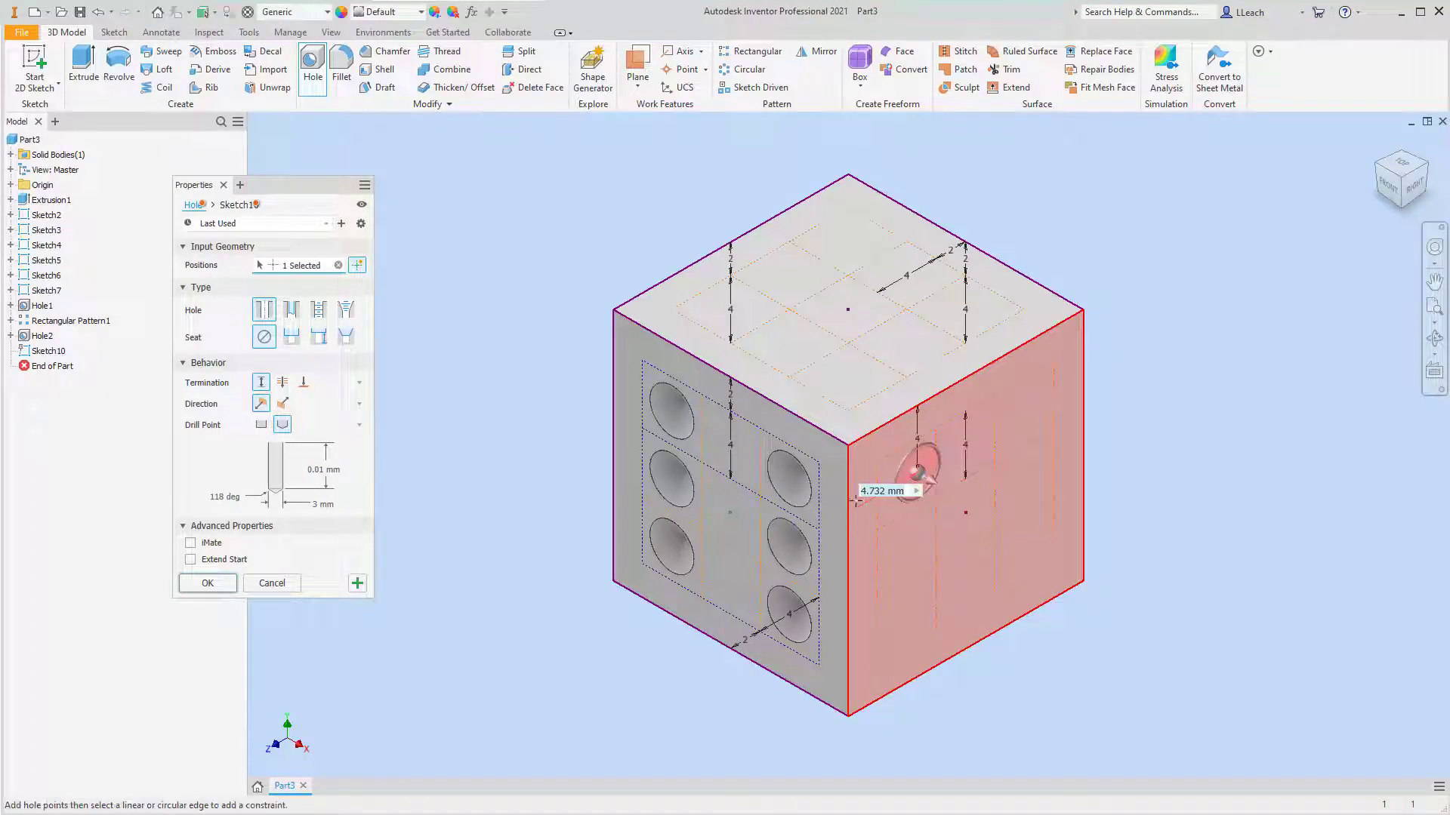
pyautogui.write('4')
pyautogui.press('Return')
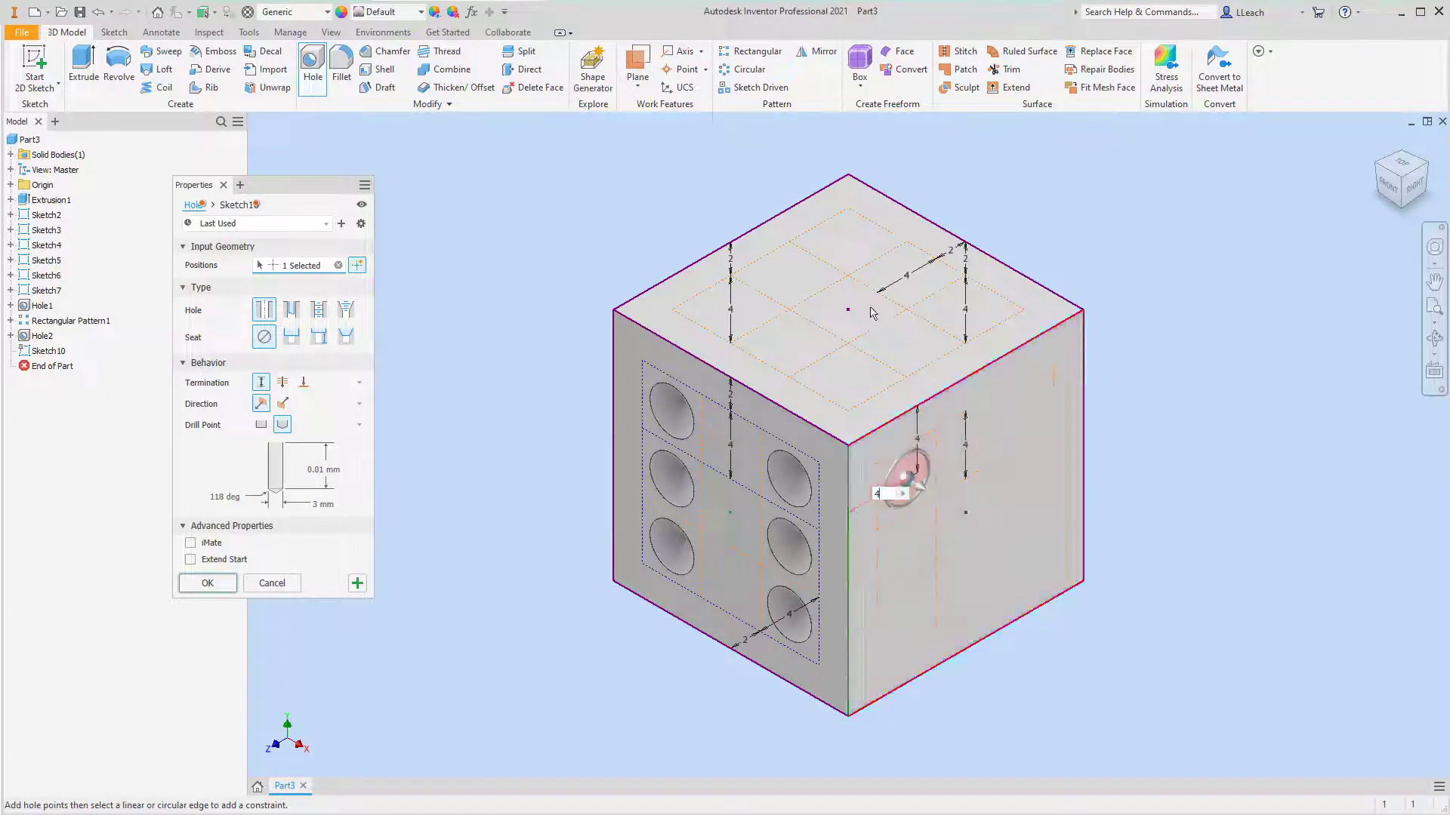
pyautogui.click(282, 404)
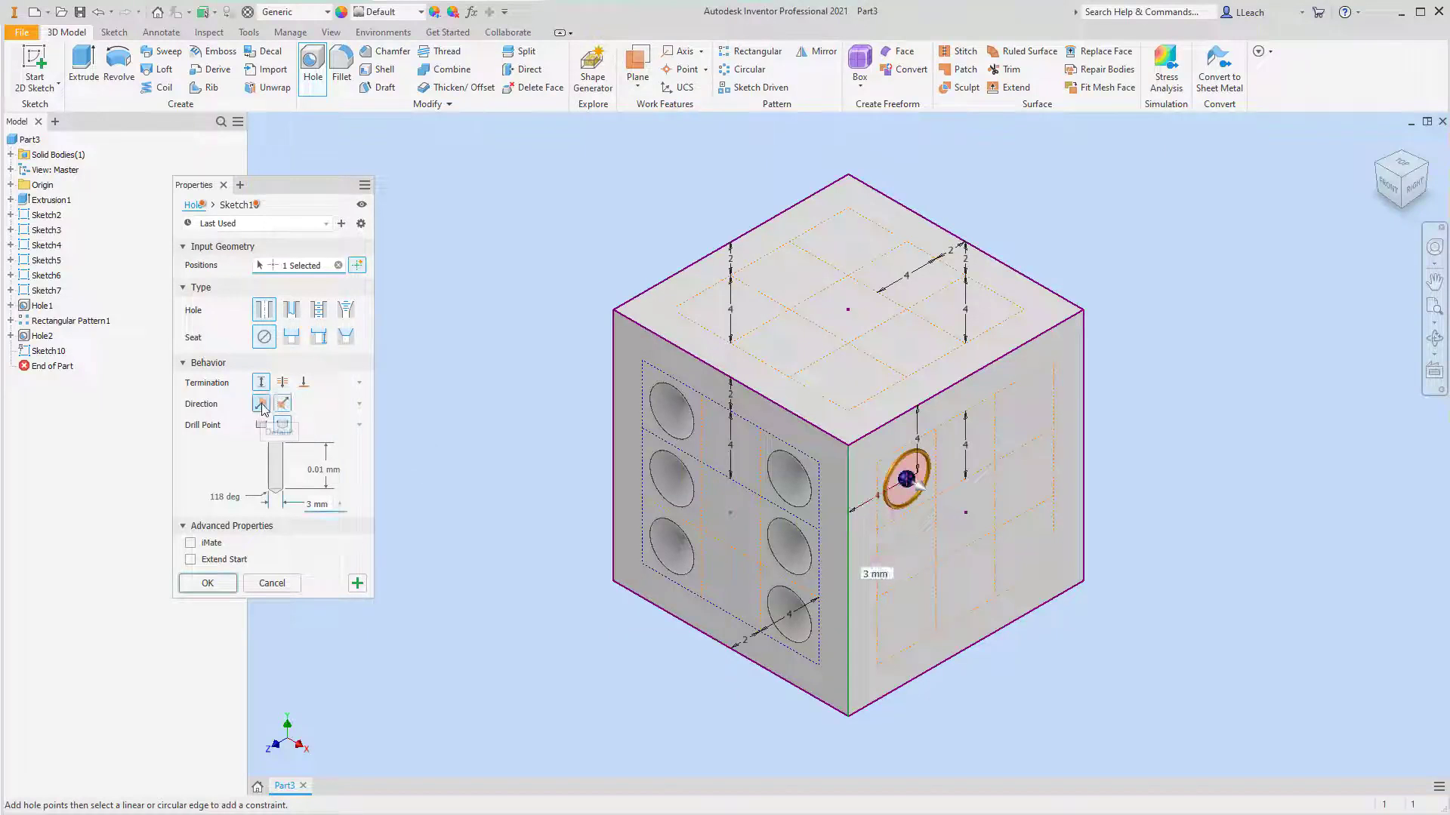
pyautogui.click(261, 406)
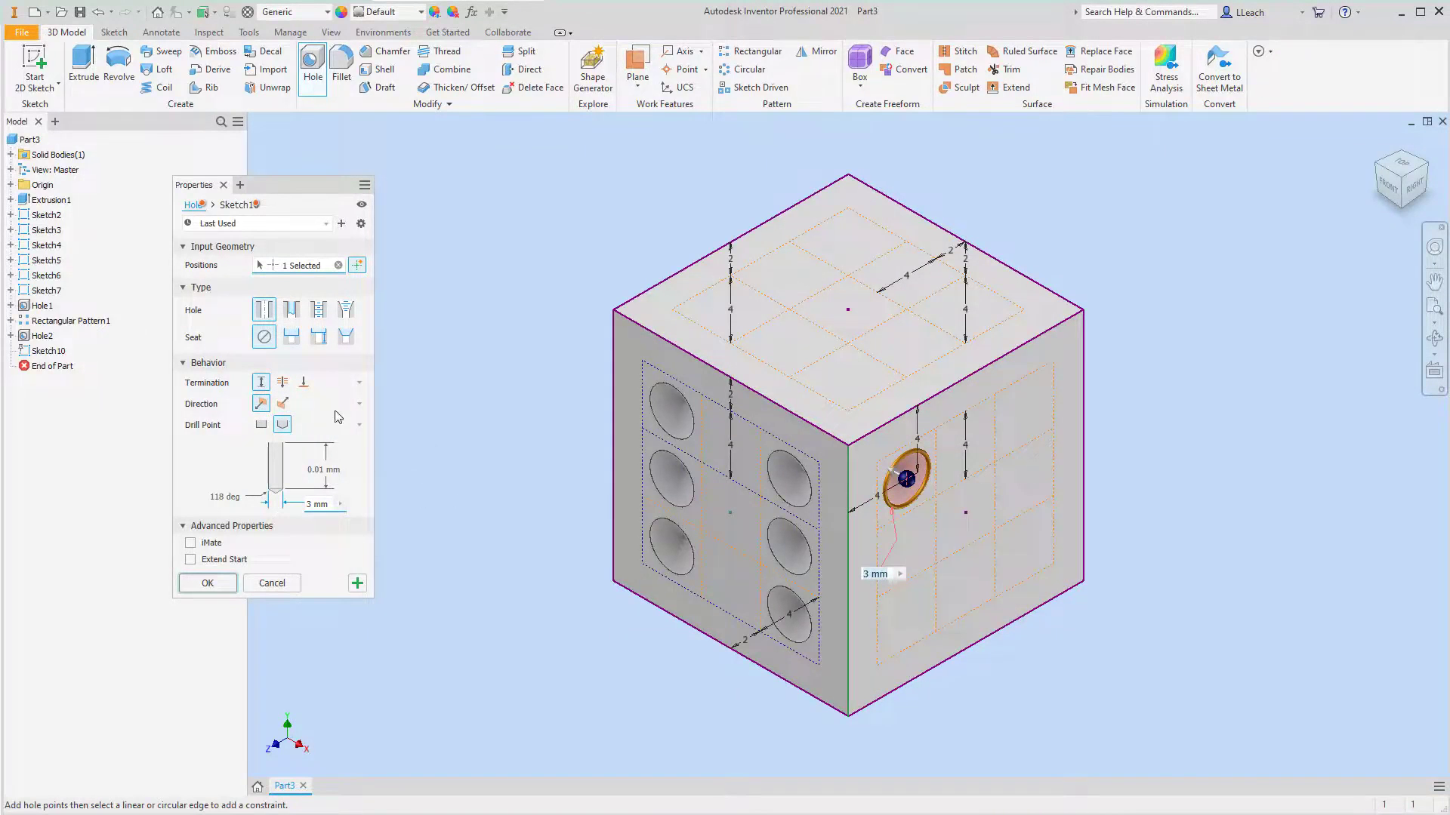
pyautogui.click(207, 583)
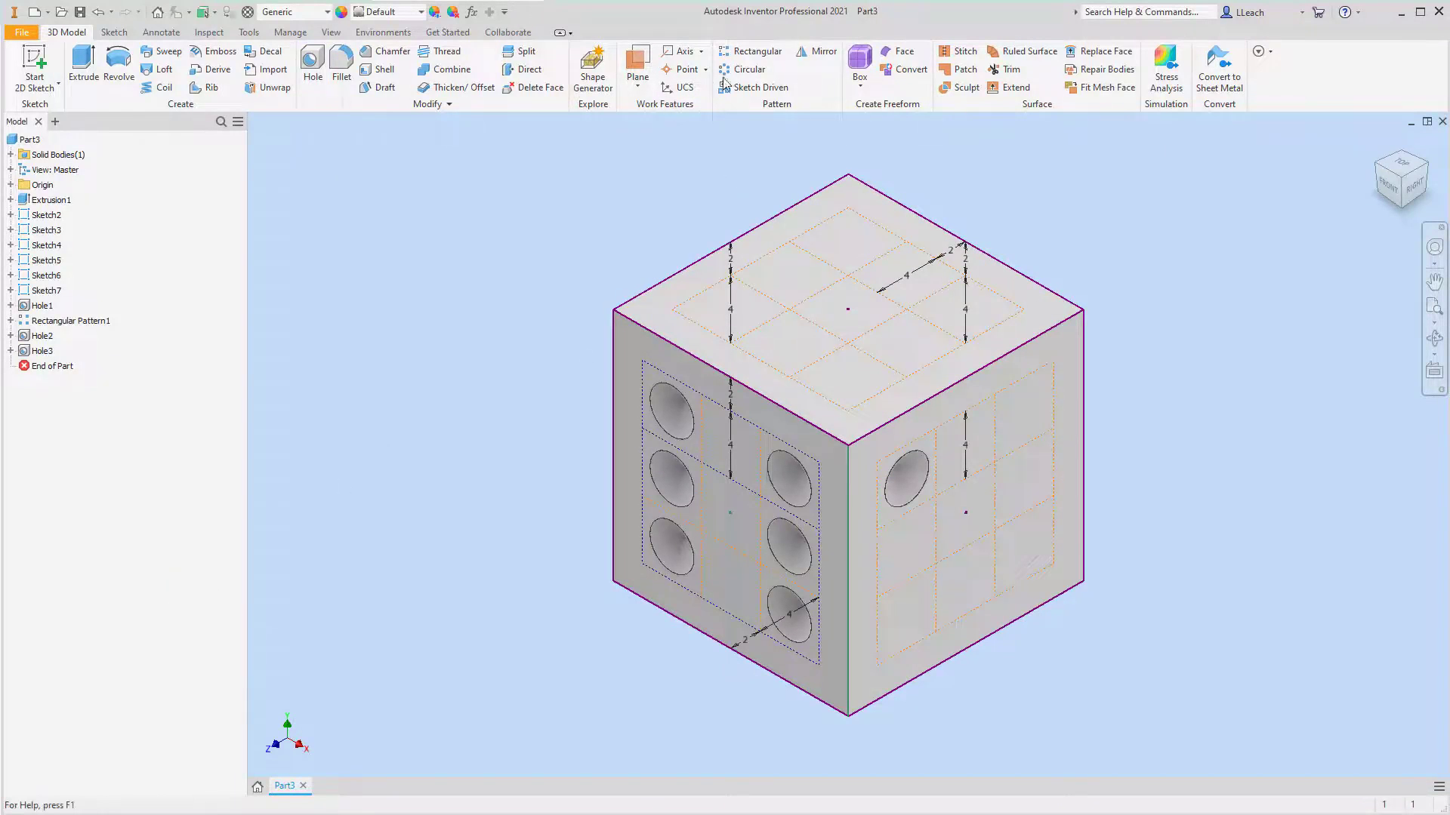
# Start a rectangular pattern of the right-face hole along the face's bottom edge, running toward the back face, with 2 holes at 8 mm spacing.
pyautogui.click(755, 51)
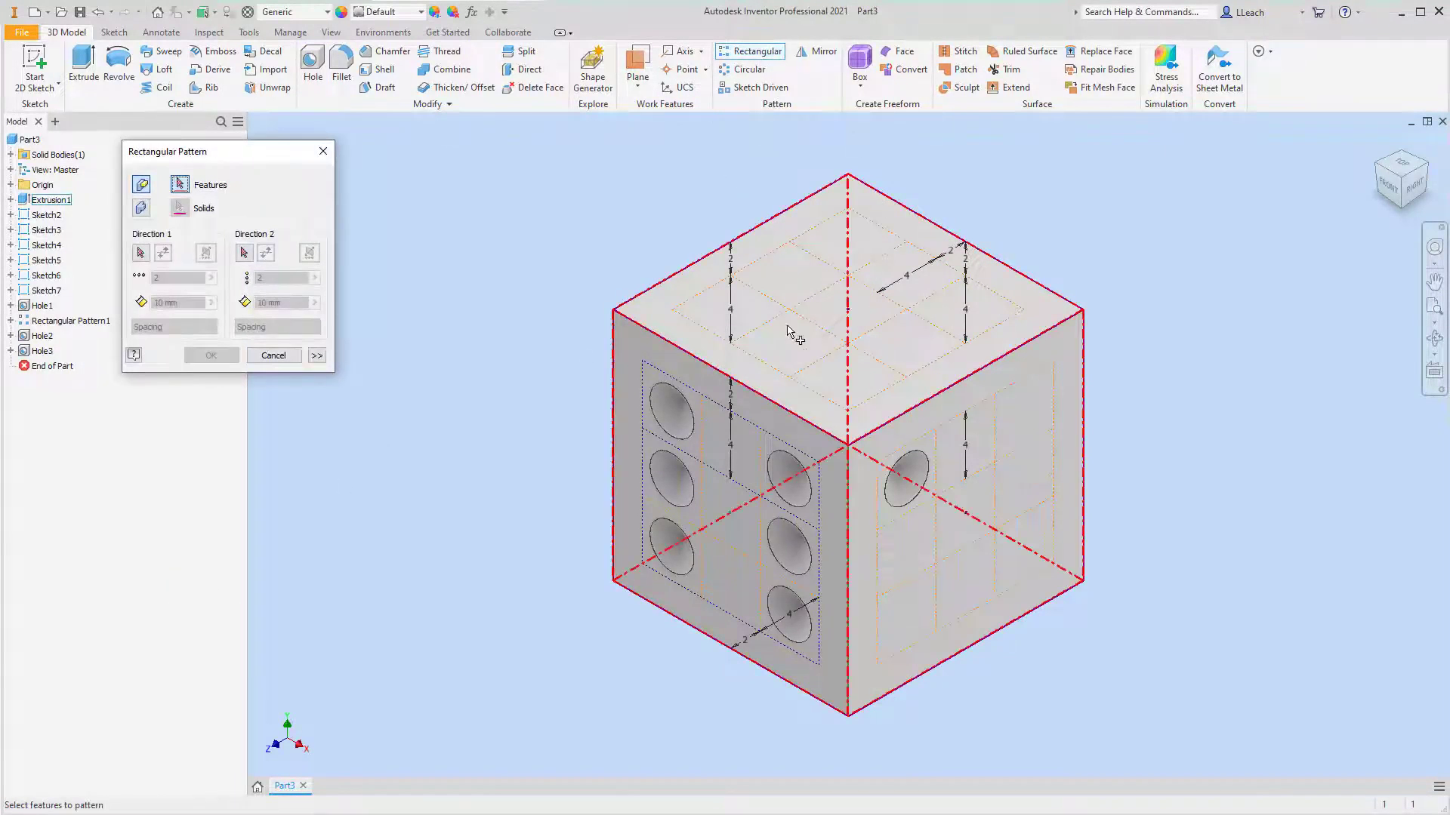
pyautogui.click(923, 462)
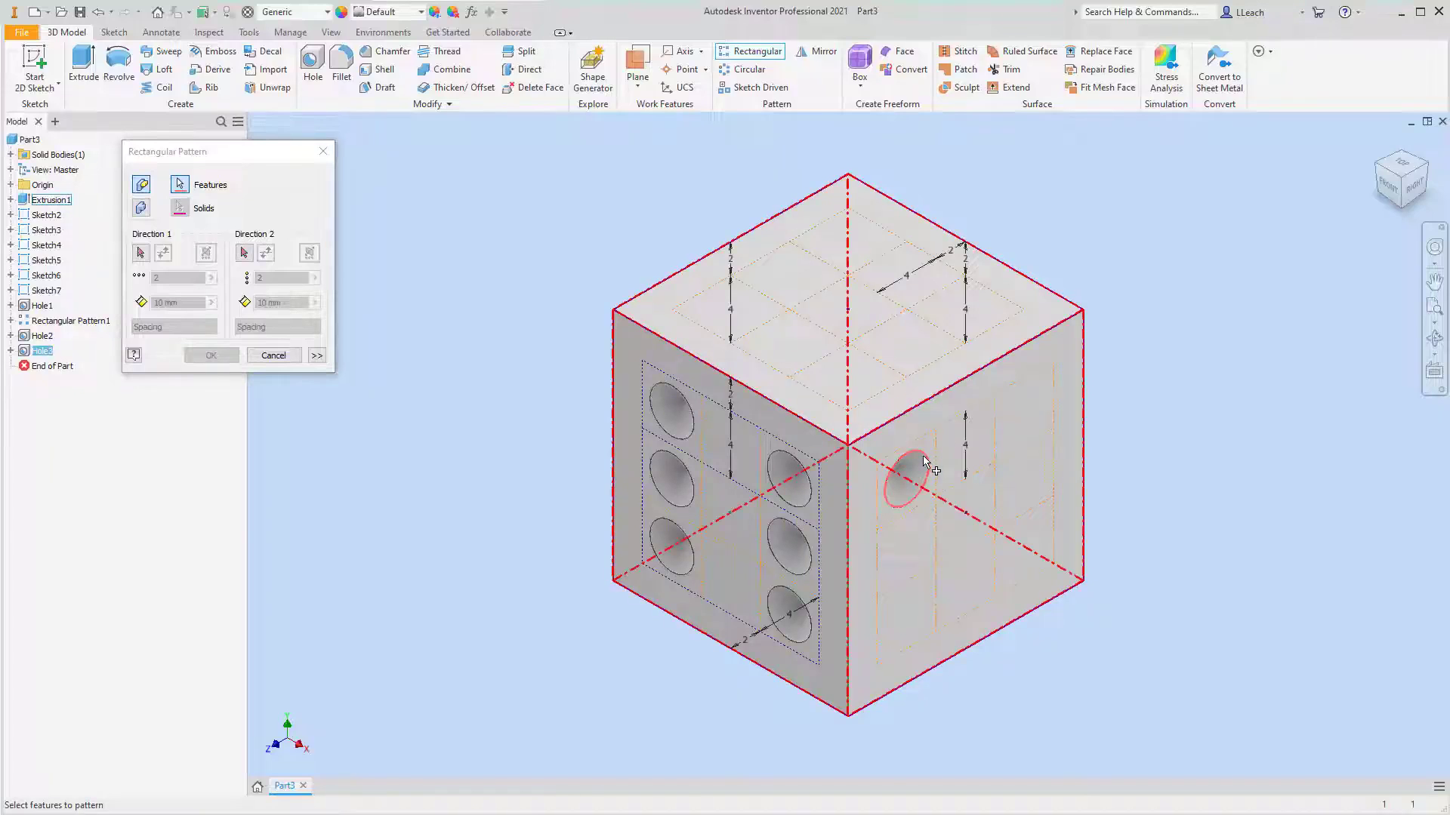
pyautogui.click(148, 255)
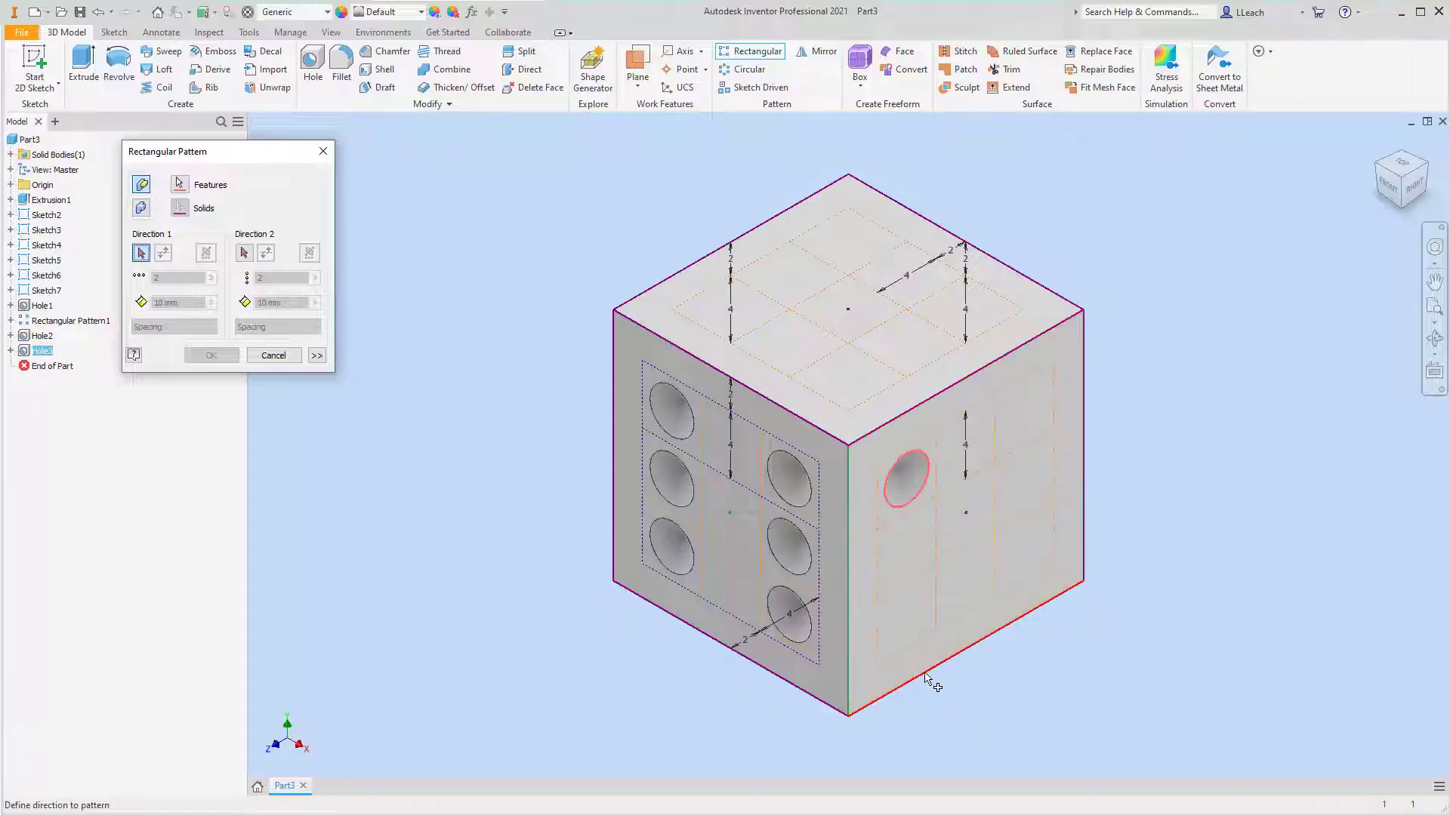
pyautogui.click(925, 674)
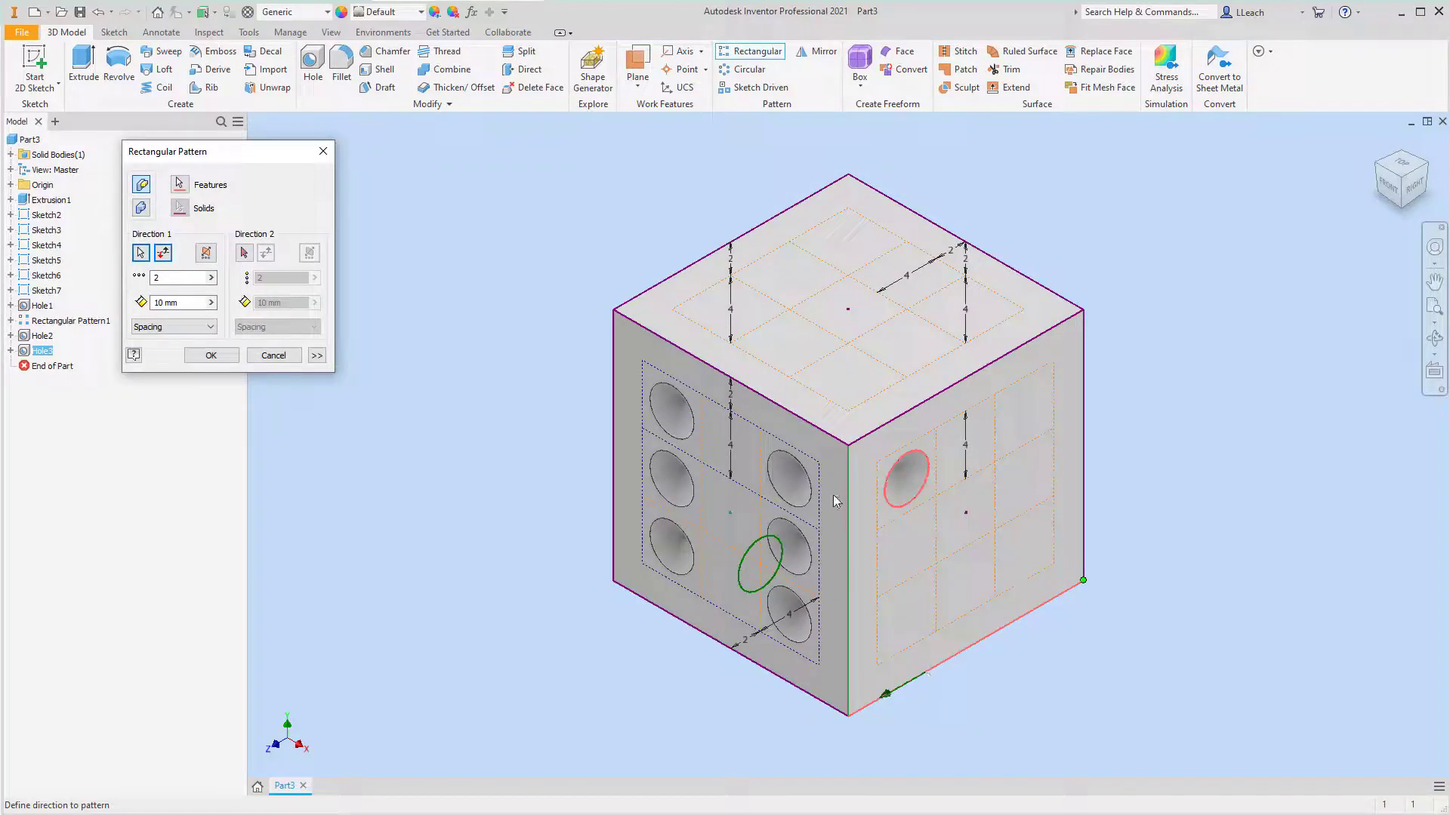
pyautogui.click(163, 254)
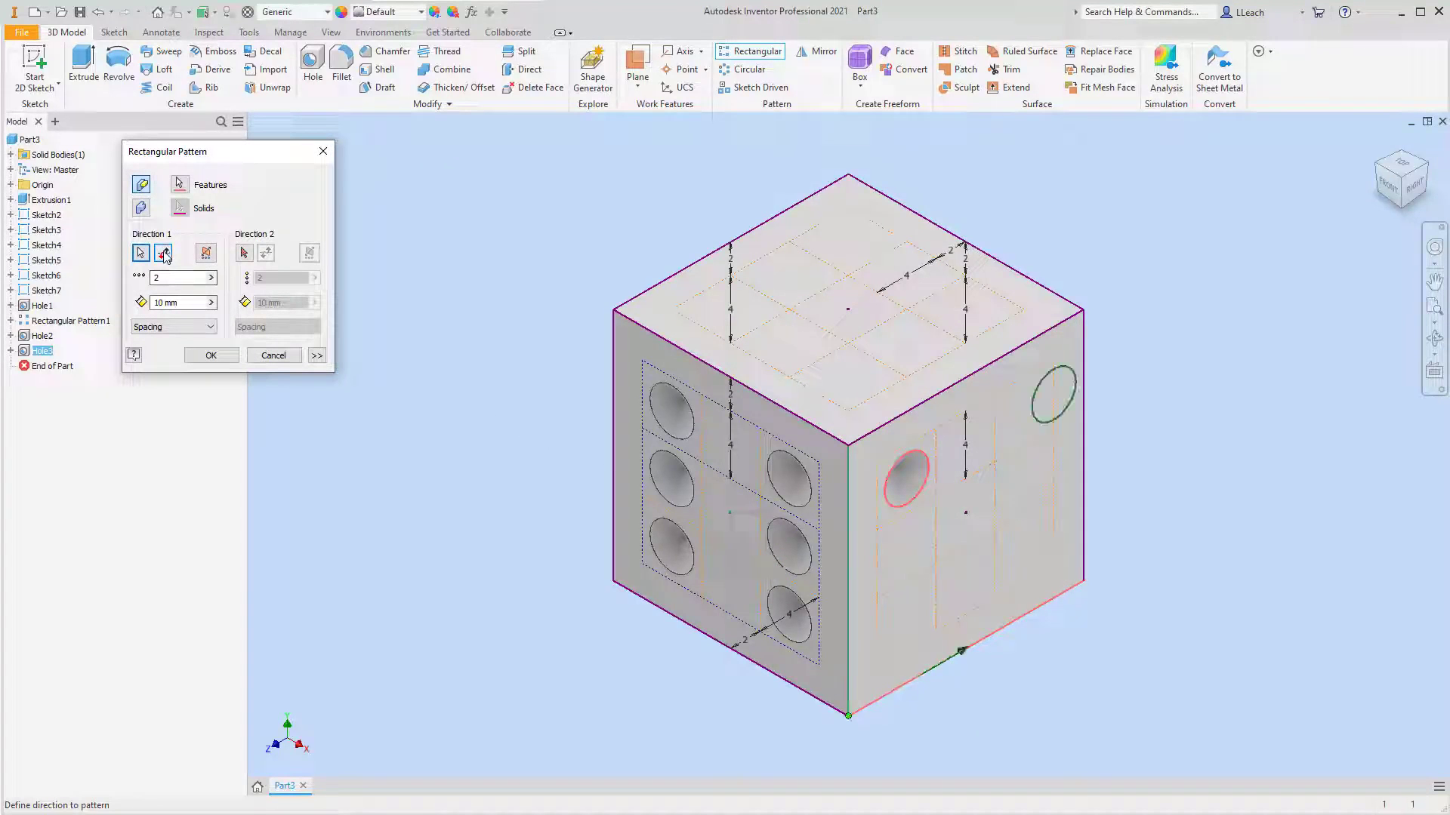
pyautogui.click(184, 304)
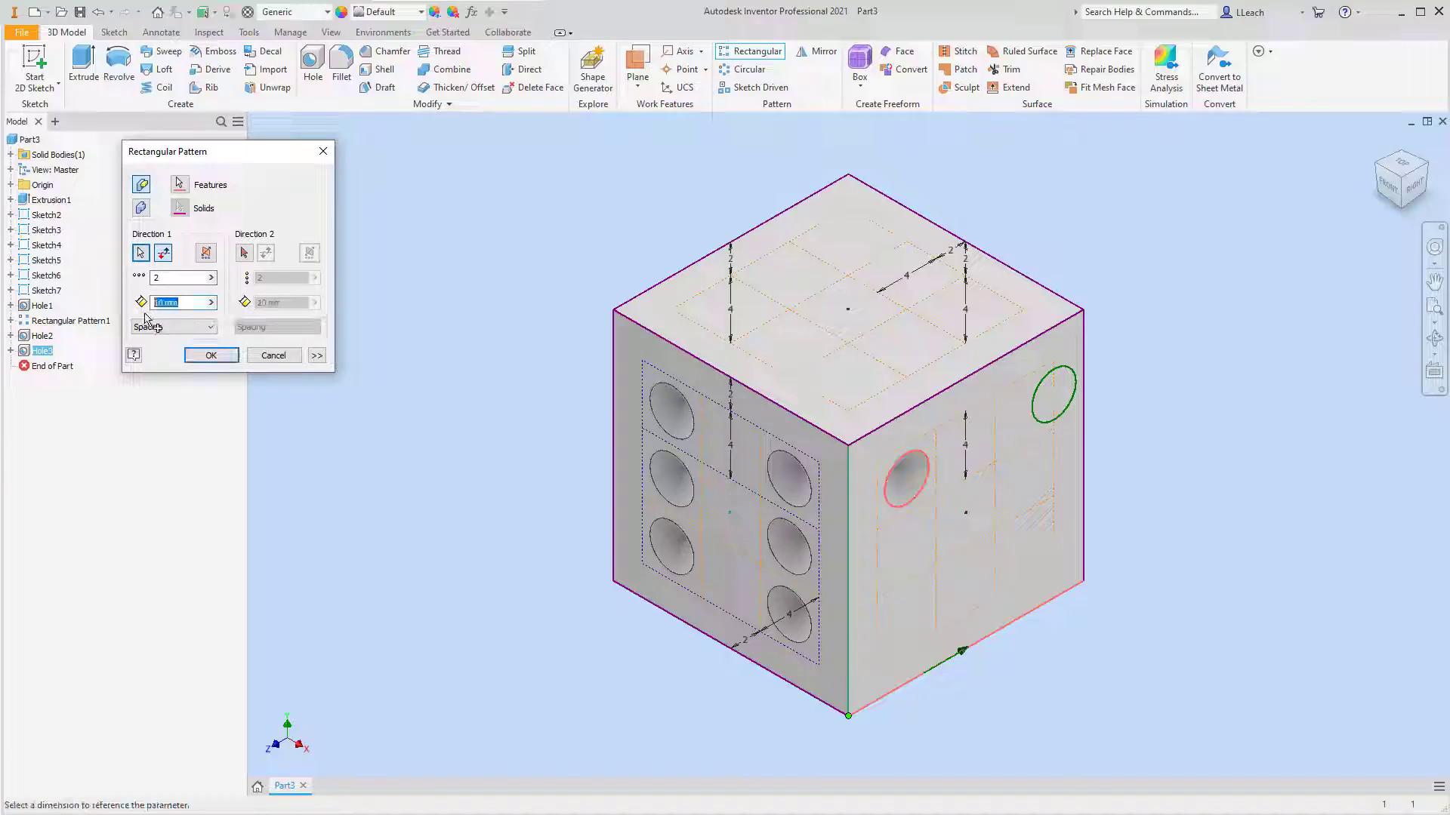
pyautogui.write('8')
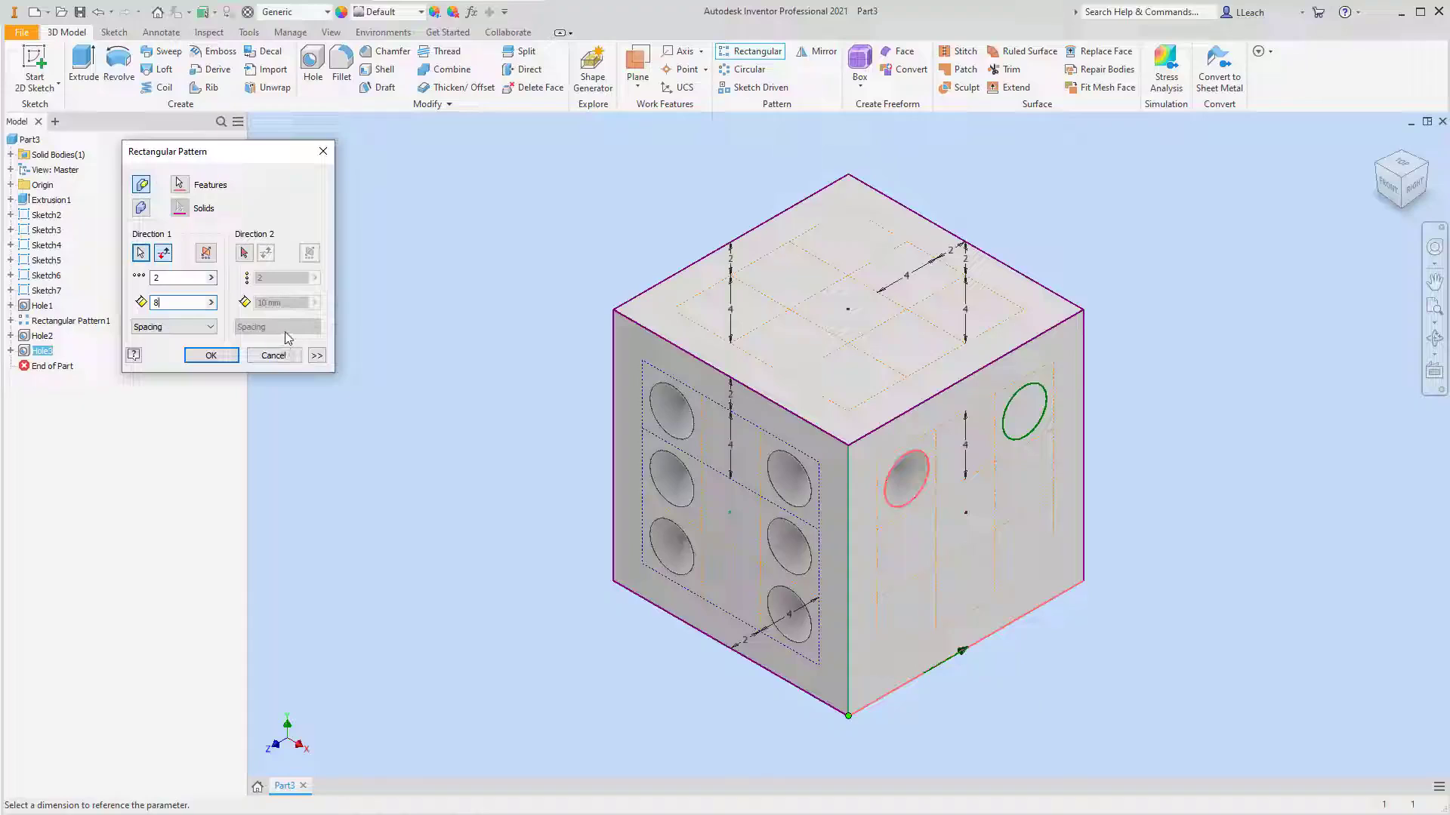
# Set the second direction downward along the edge shared with the front face, with 2 holes at 8 mm spacing, and create the pattern.
pyautogui.click(244, 253)
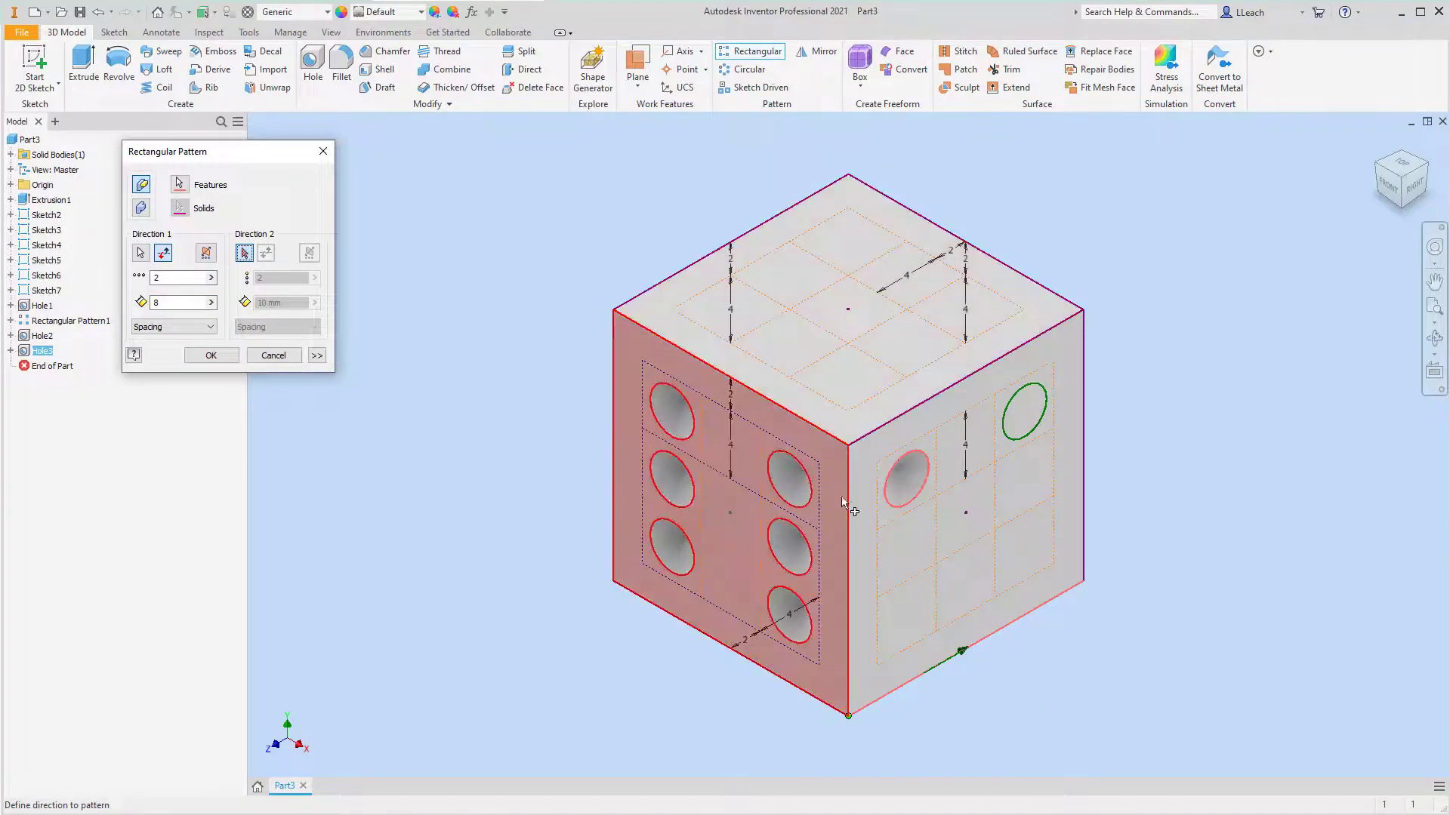
pyautogui.click(850, 521)
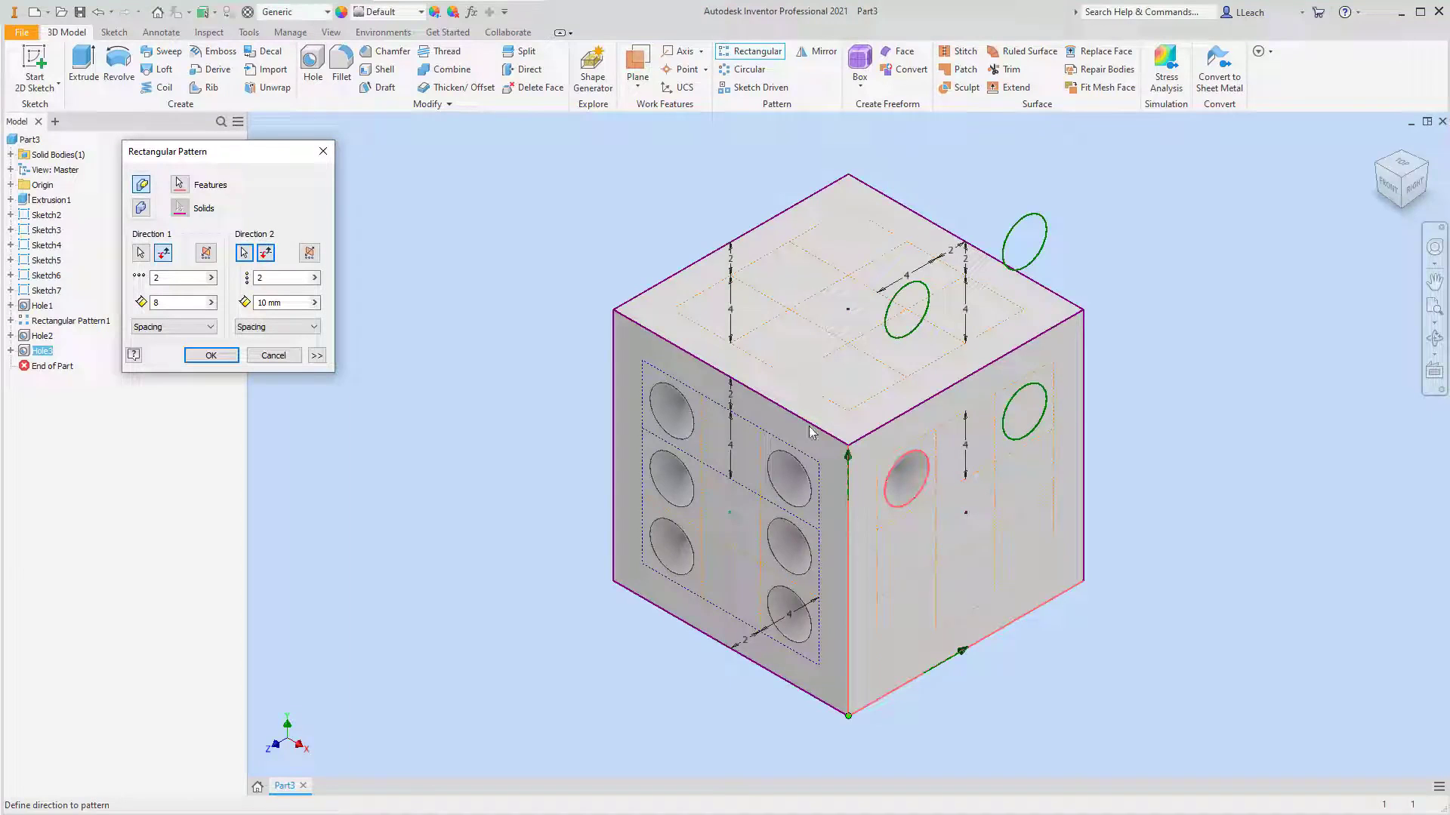
pyautogui.click(266, 253)
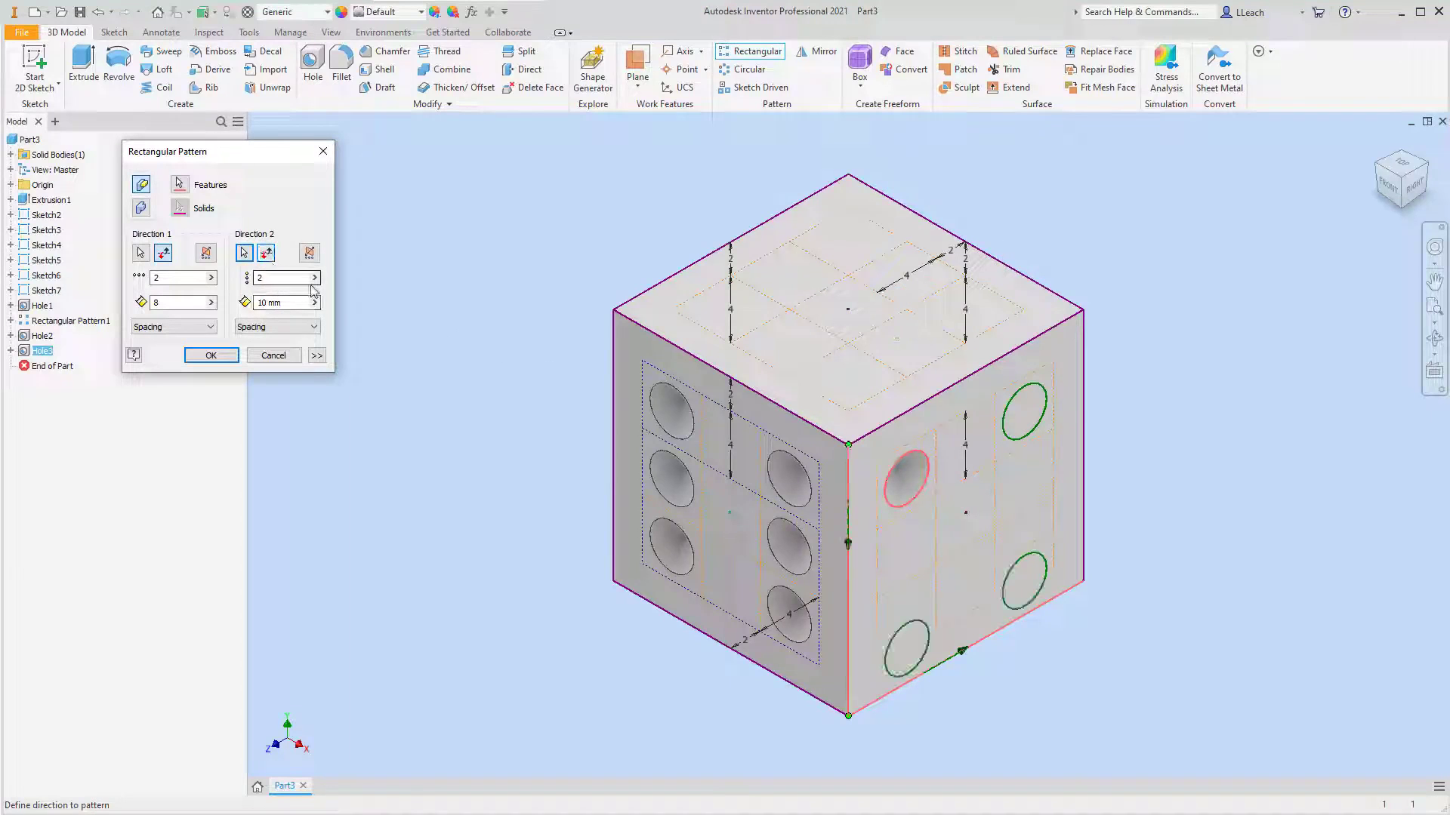
pyautogui.click(280, 304)
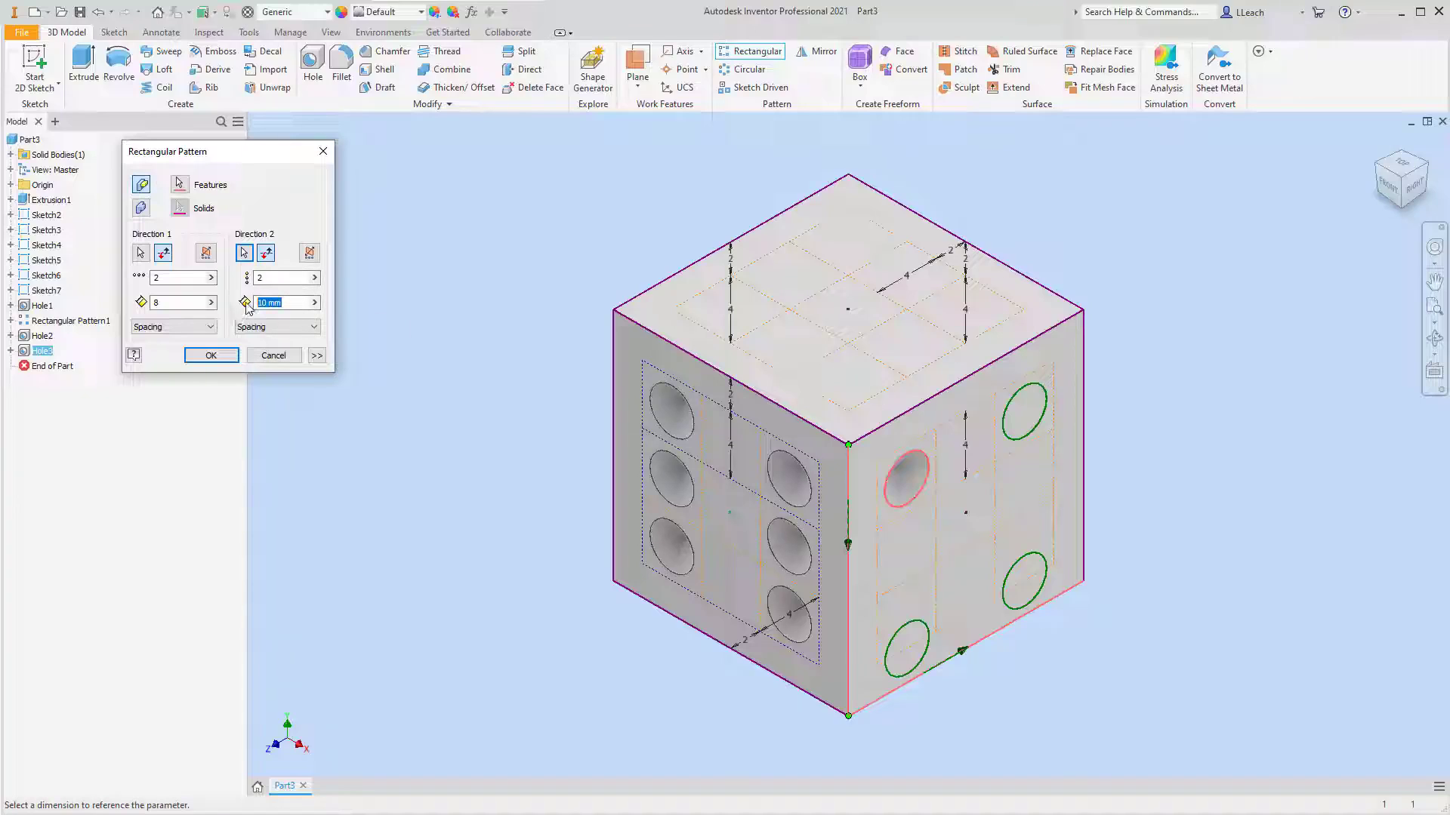
pyautogui.write('8')
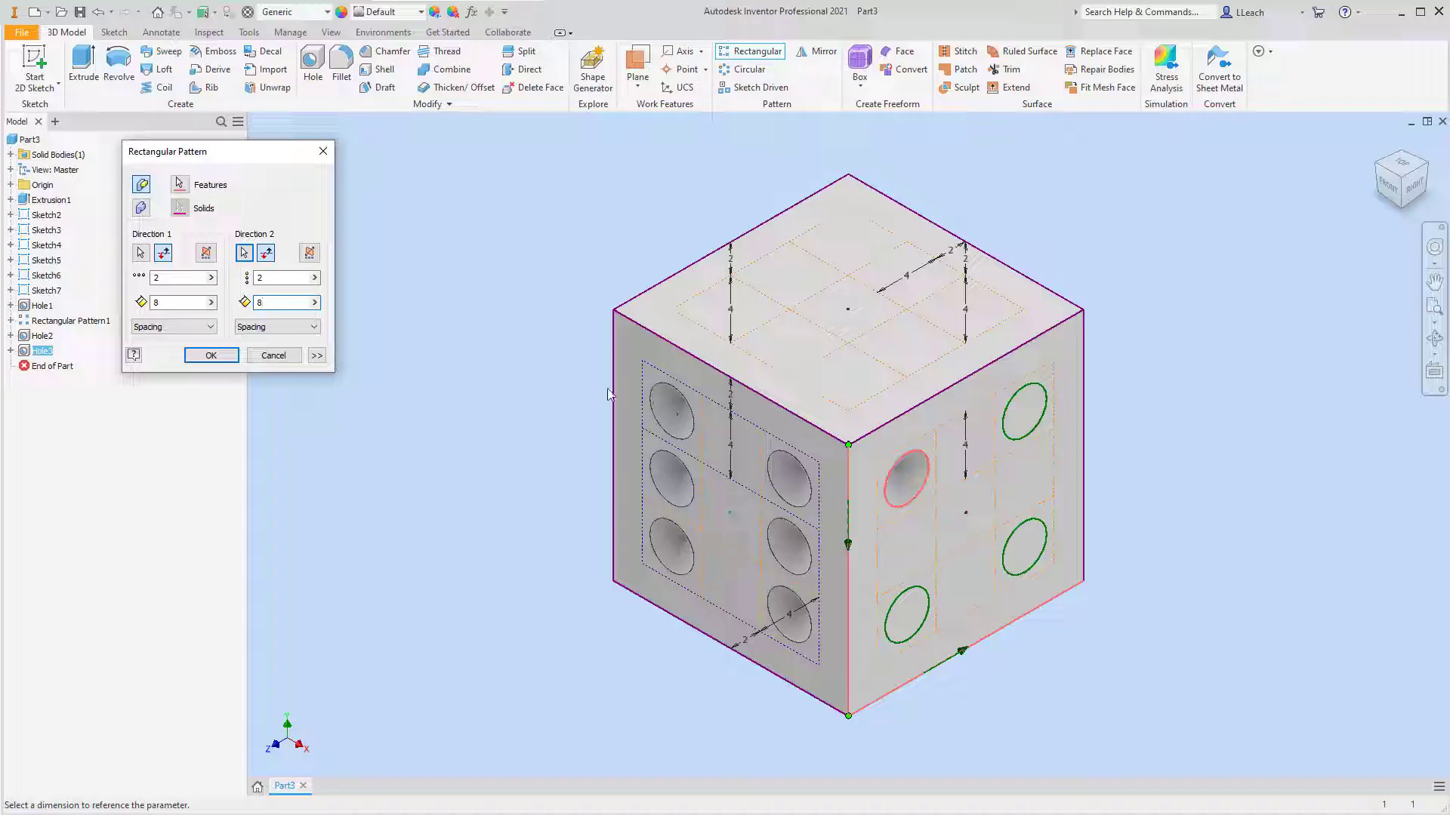
pyautogui.click(211, 355)
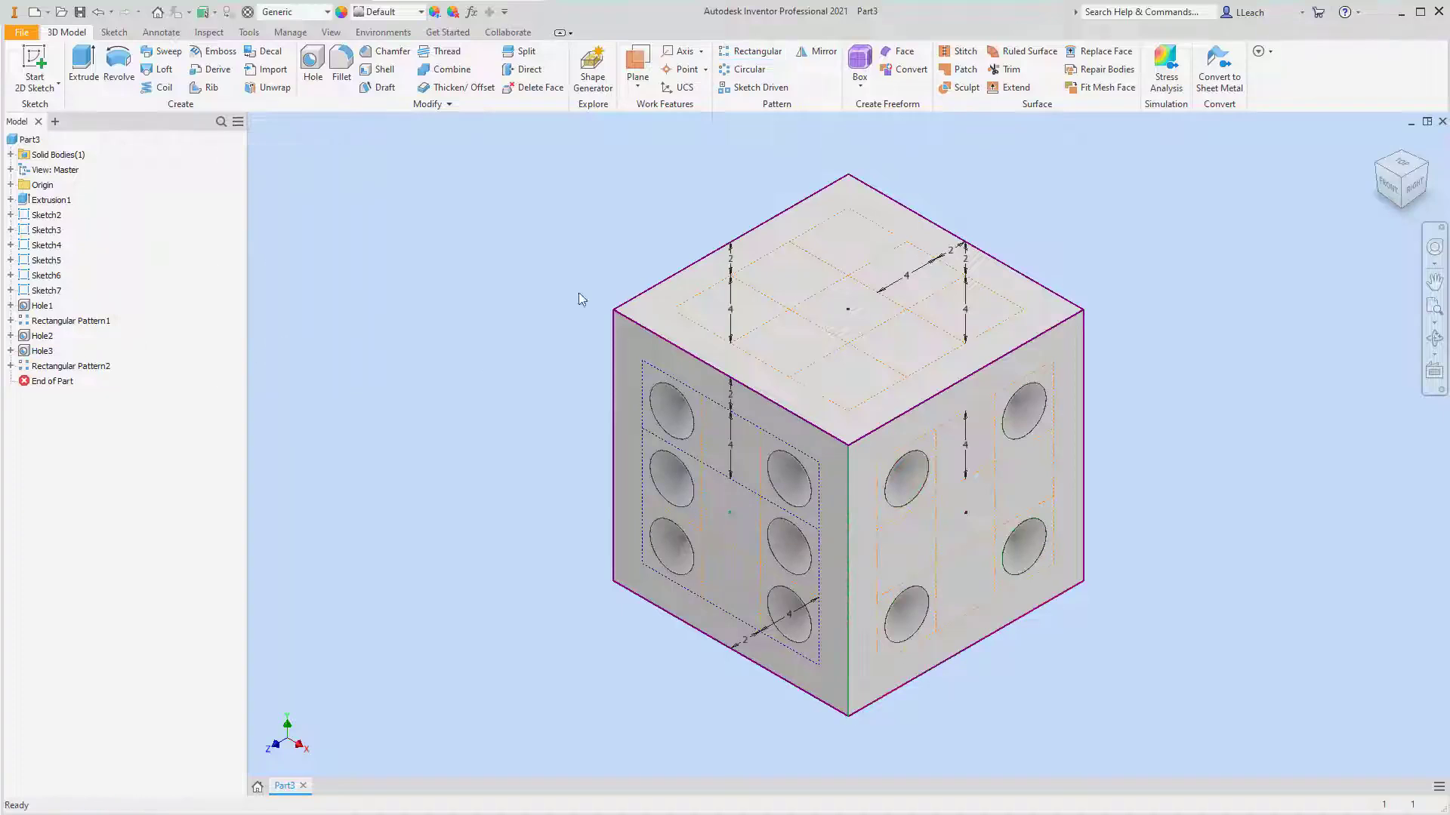
# Create a 3 mm hole, 0.01 mm deep, on the left face, 4 mm from its bottom edge and the edge shared with the back face.
pyautogui.click(1376, 171)
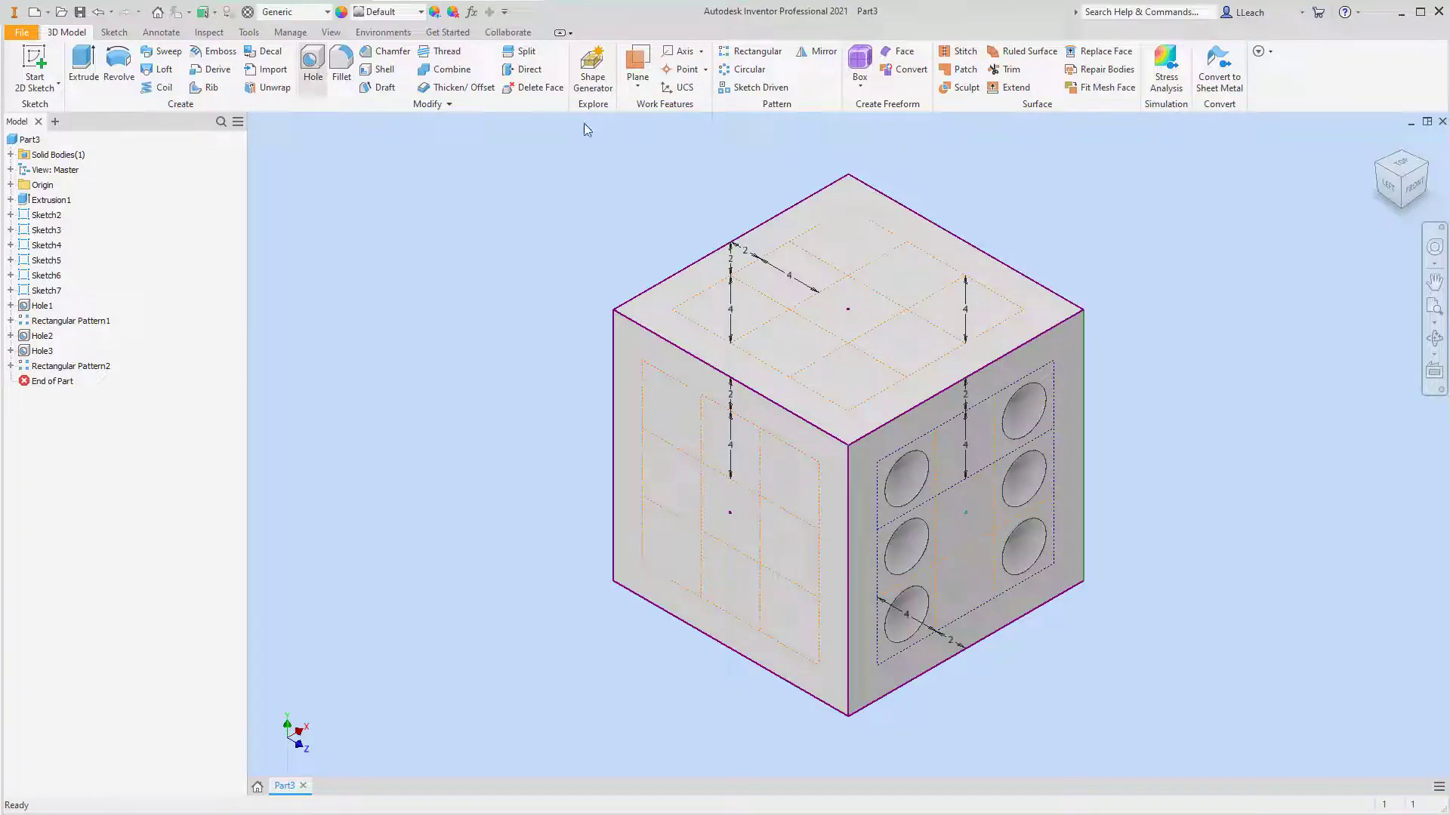
pyautogui.click(676, 548)
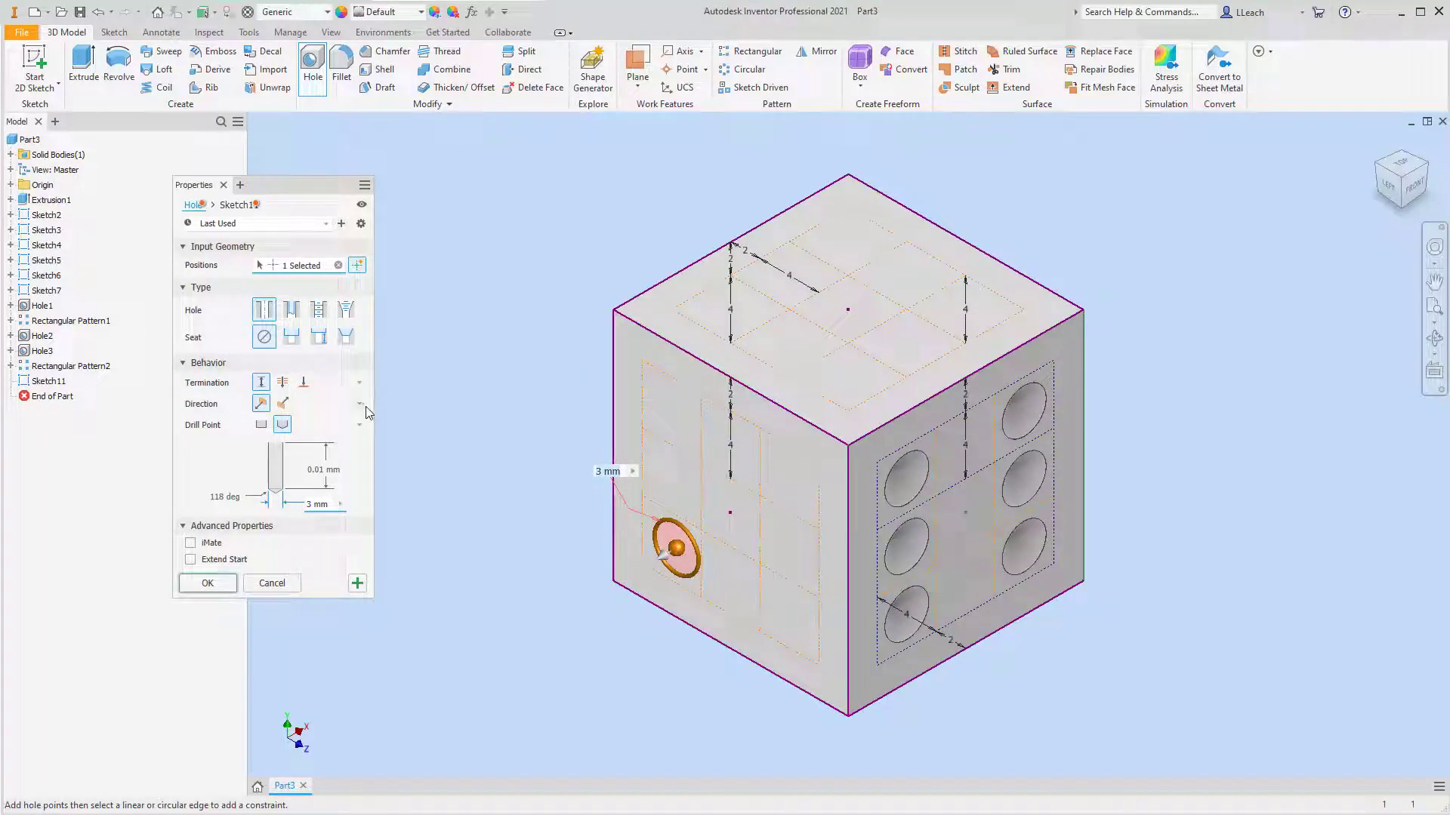
pyautogui.click(660, 613)
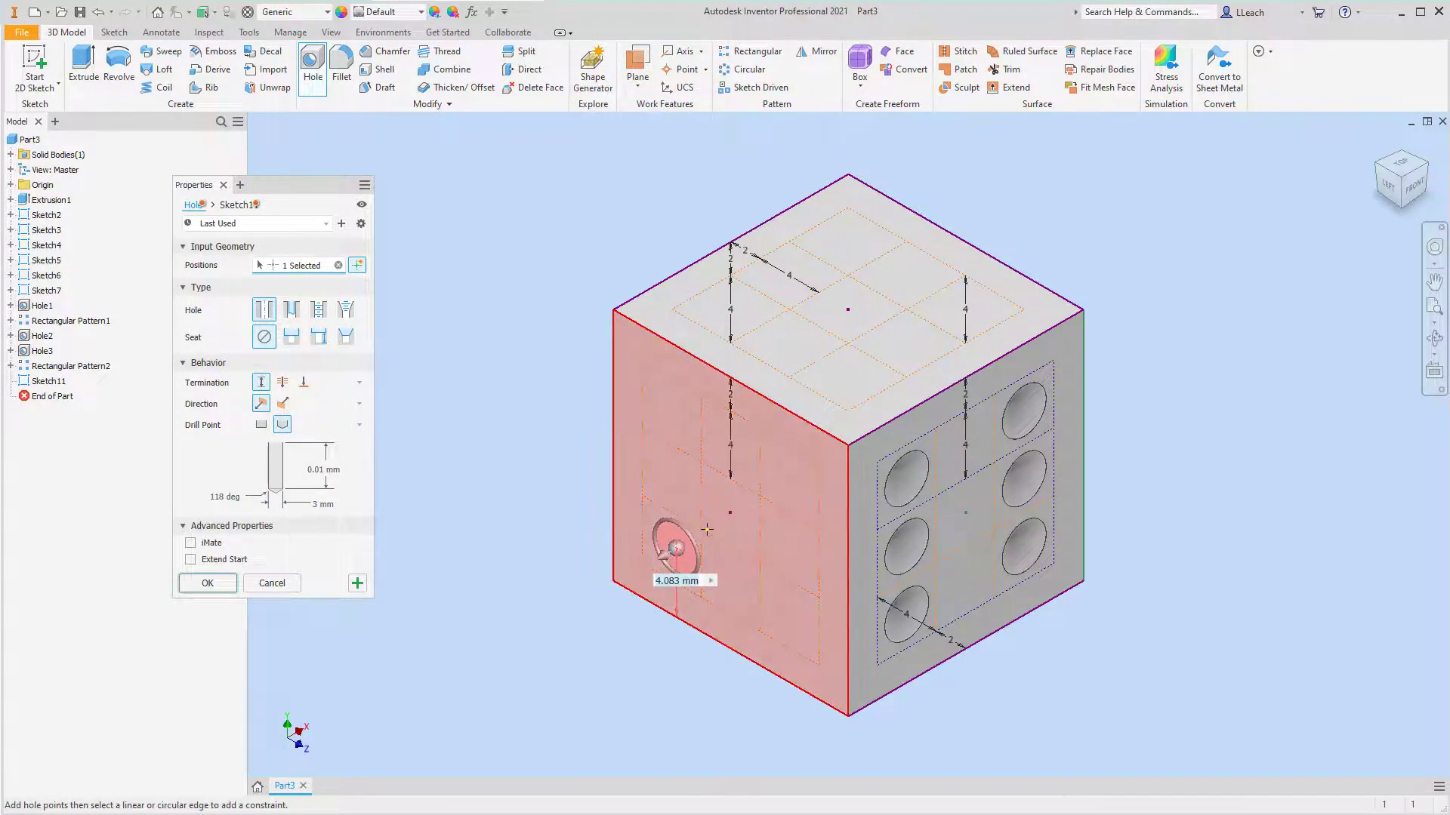
pyautogui.write('4')
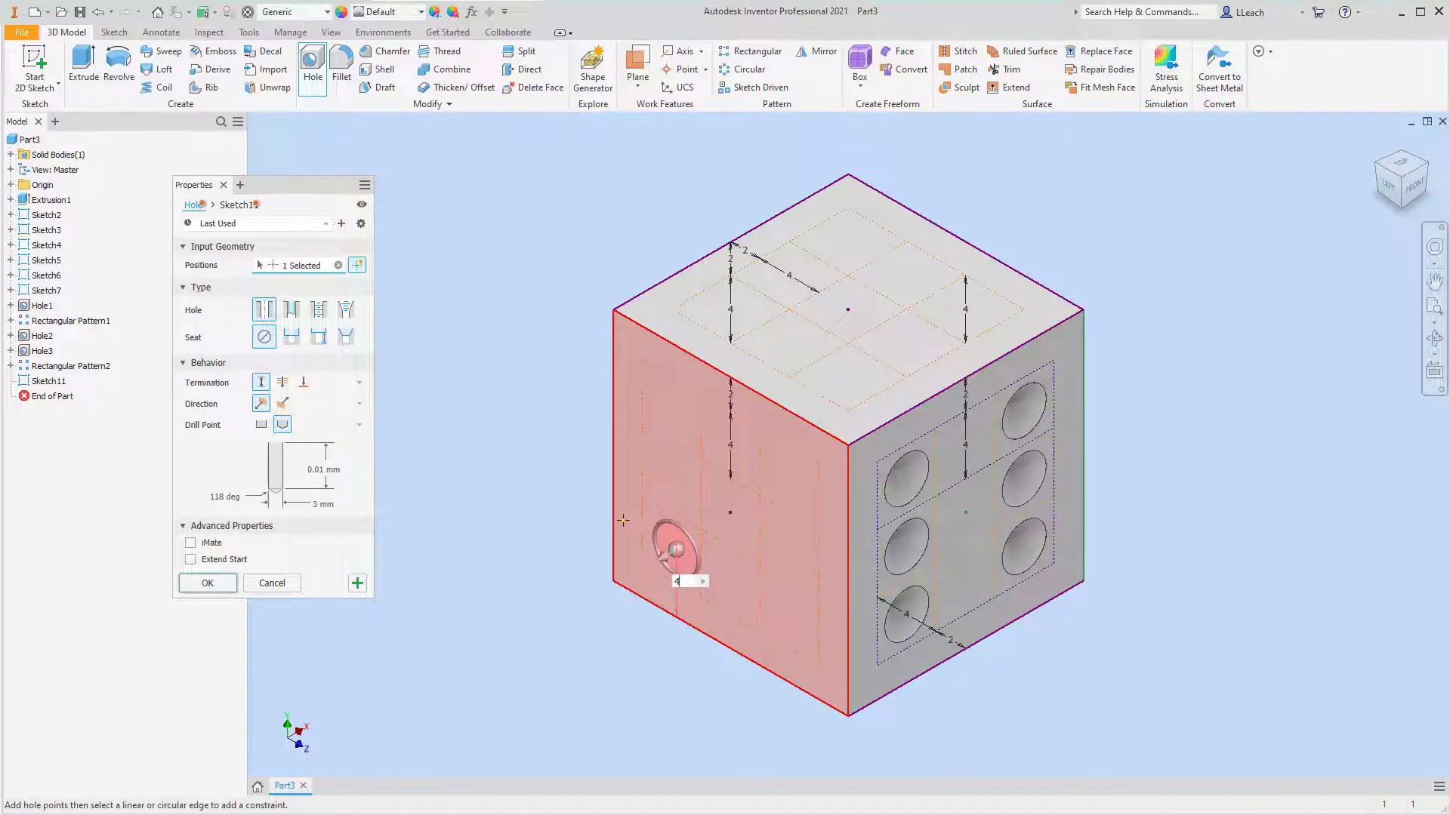
pyautogui.click(618, 514)
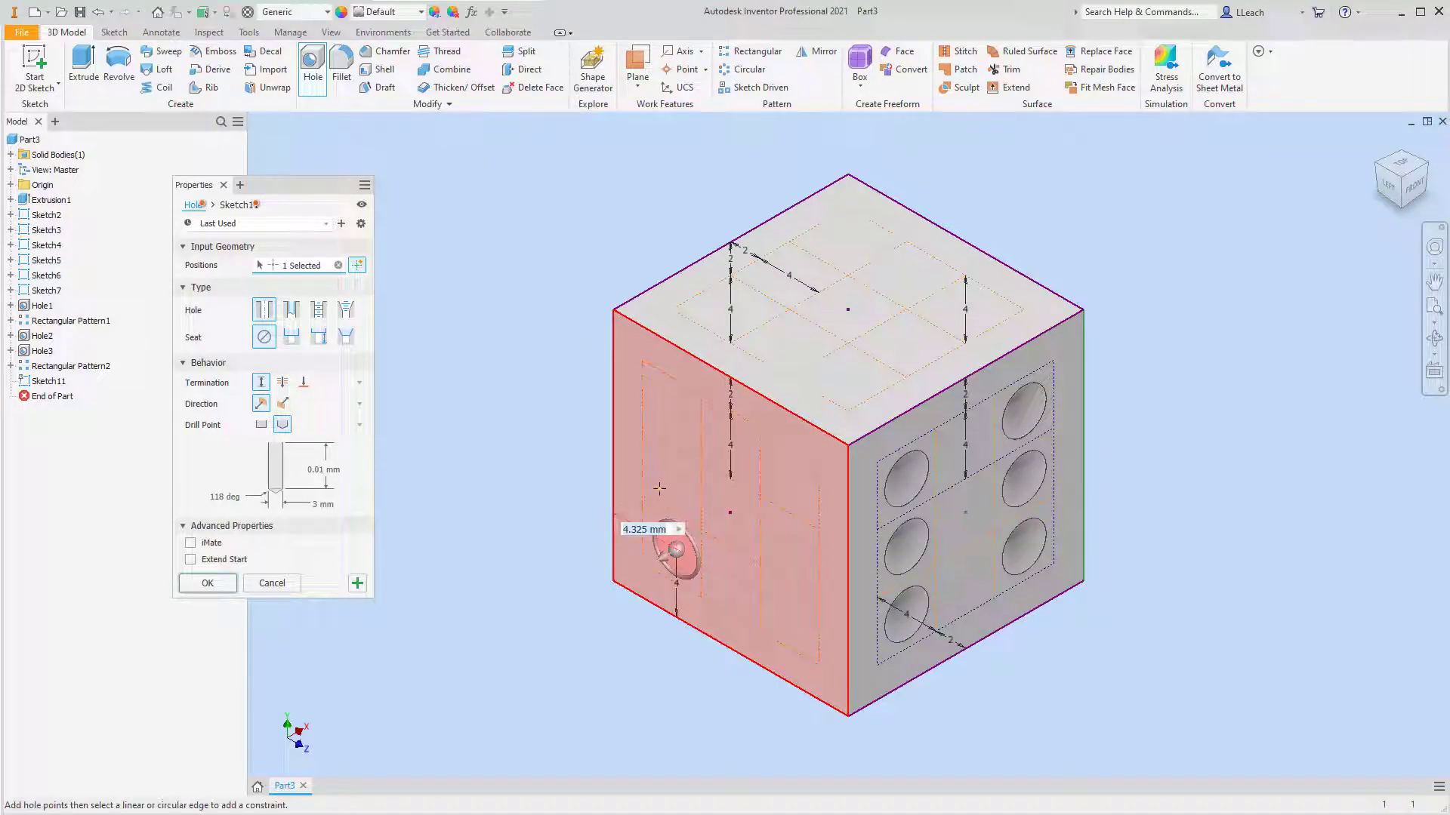
pyautogui.write('4')
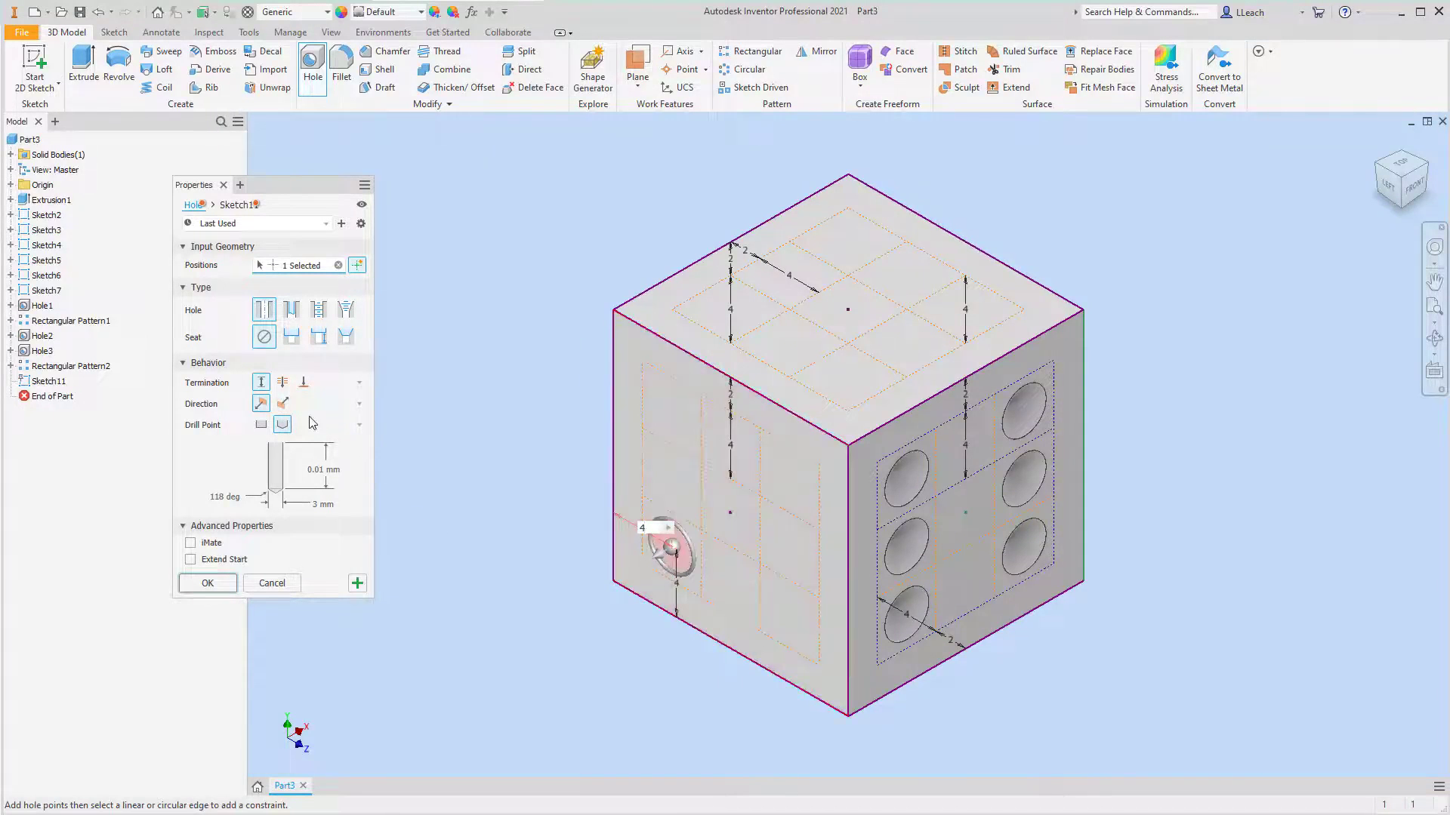
pyautogui.press('Return')
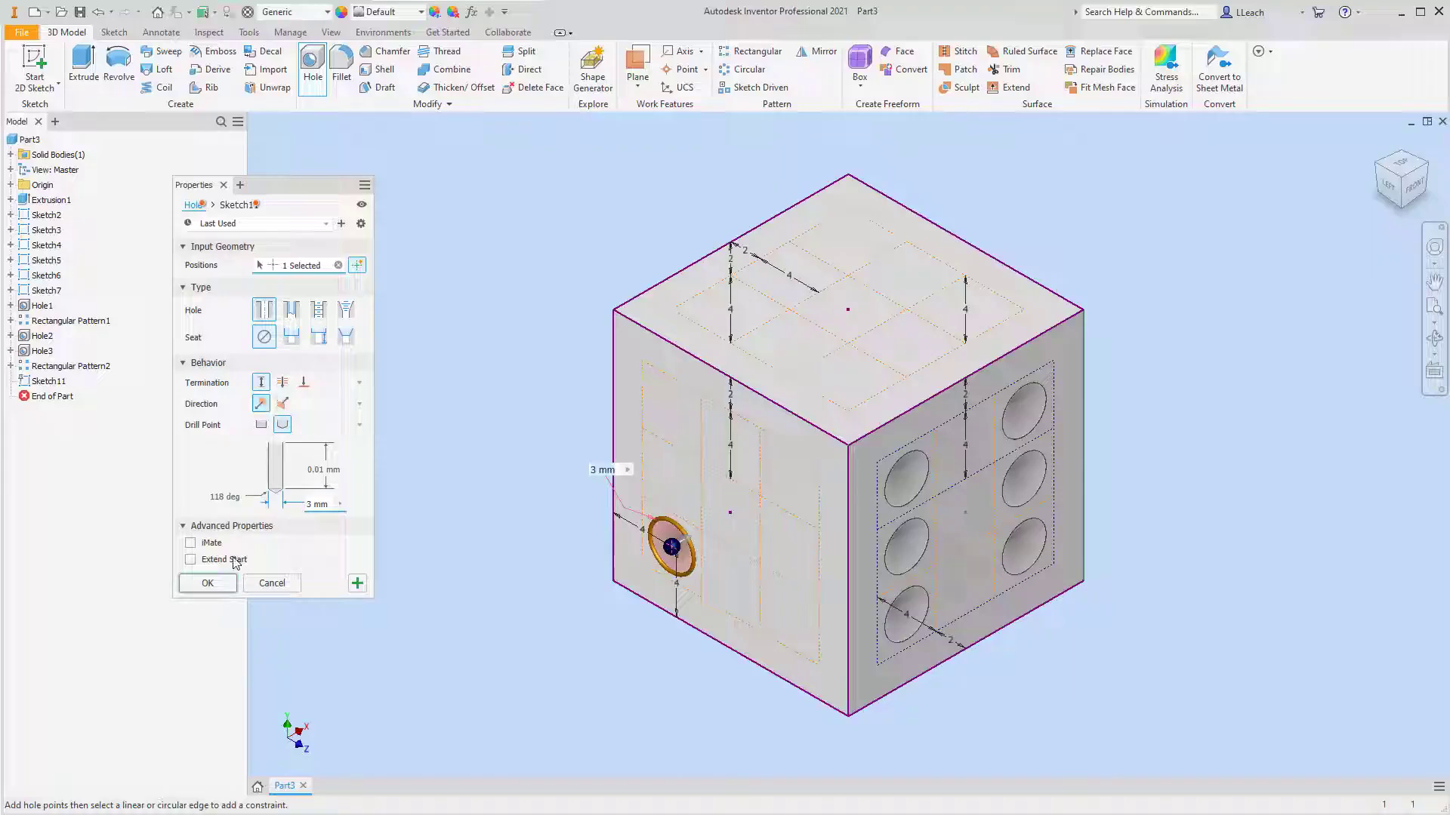
pyautogui.click(212, 583)
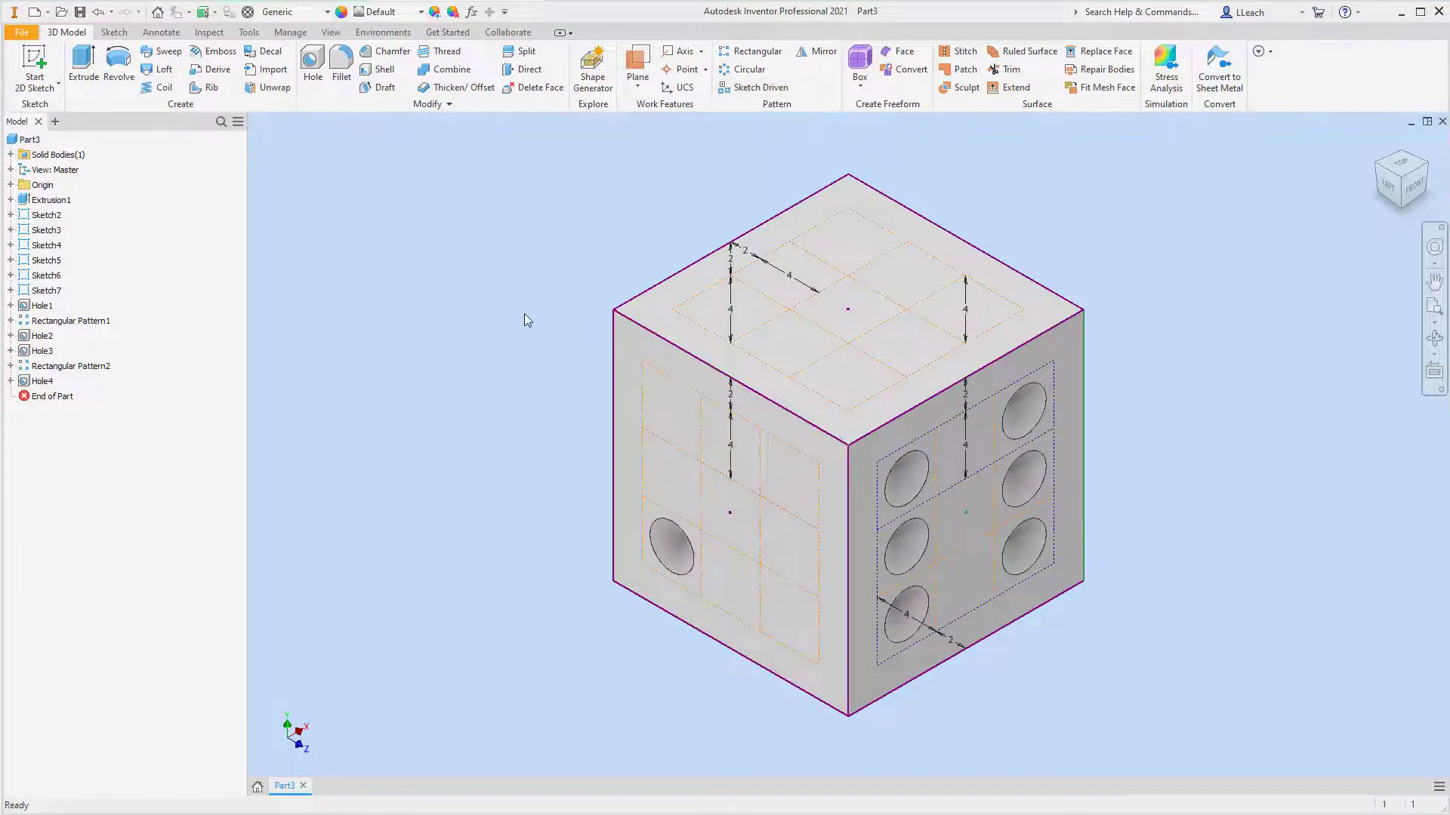
pyautogui.click(313, 68)
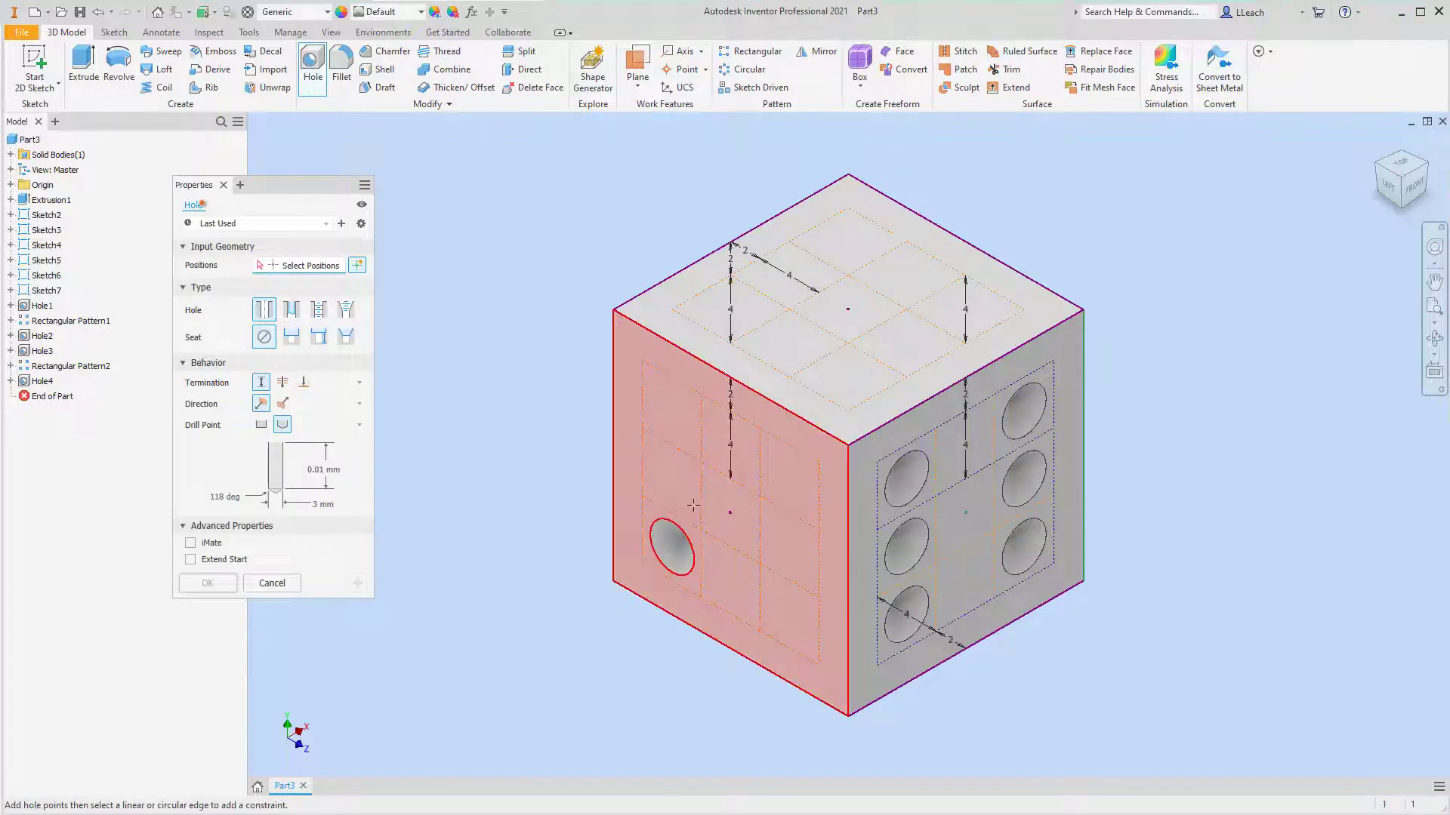
pyautogui.click(730, 513)
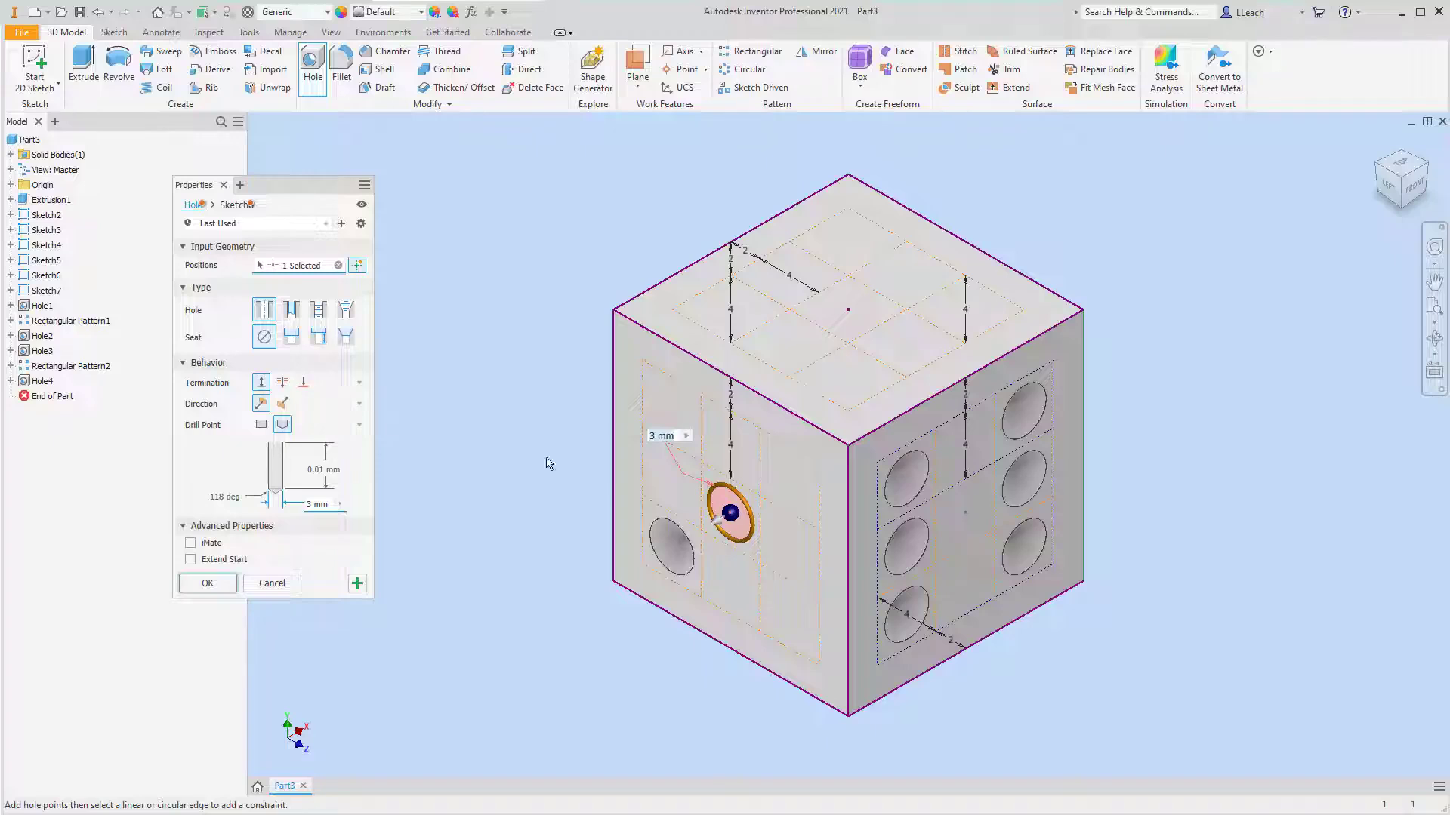
pyautogui.click(721, 643)
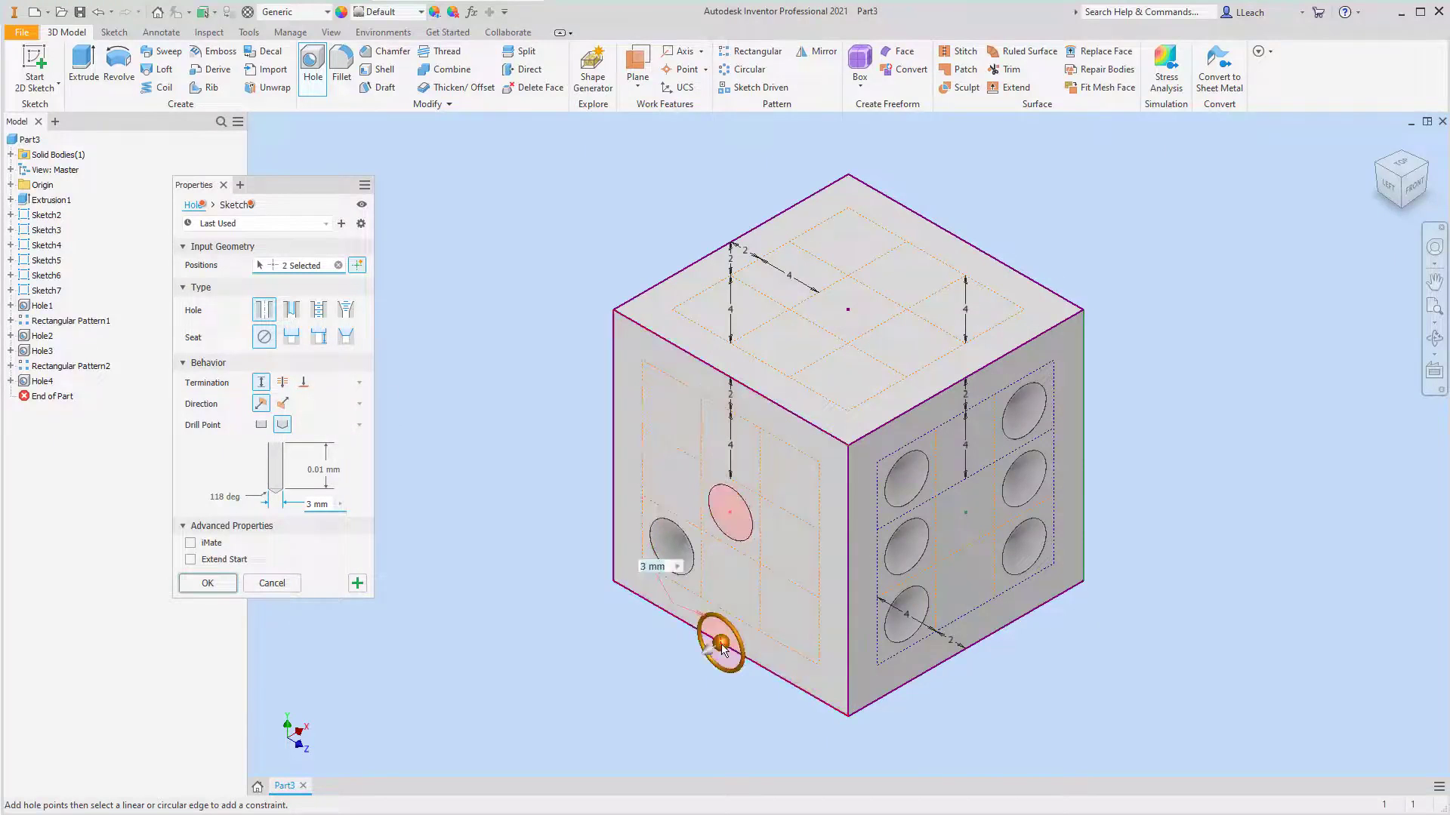
pyautogui.click(283, 584)
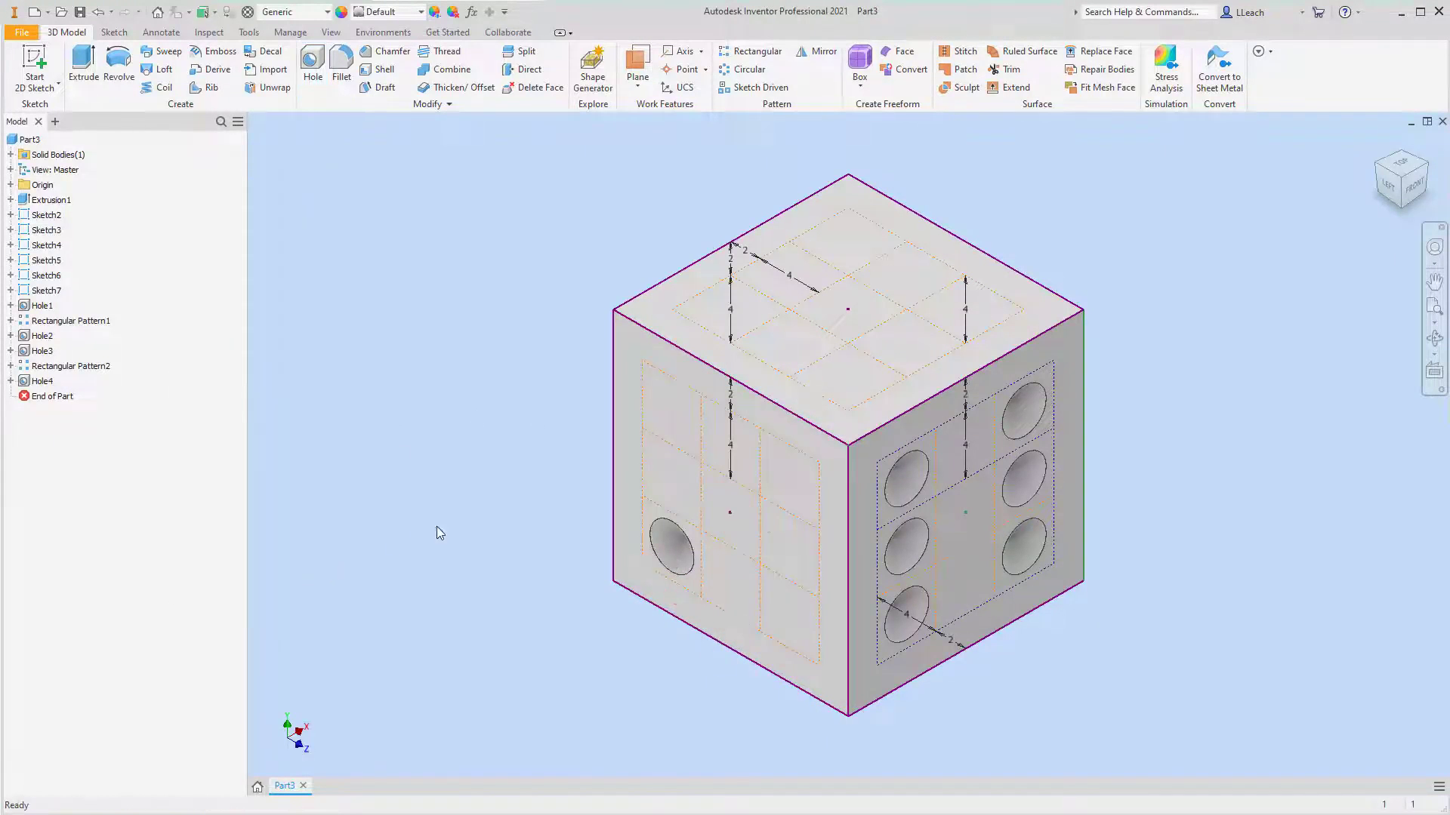
# Create a 3 mm hole, 0.01 mm deep, at the left face's centre, 8 mm from its bottom edge and the edge shared with the back face.
pyautogui.click(313, 66)
pyautogui.click(743, 513)
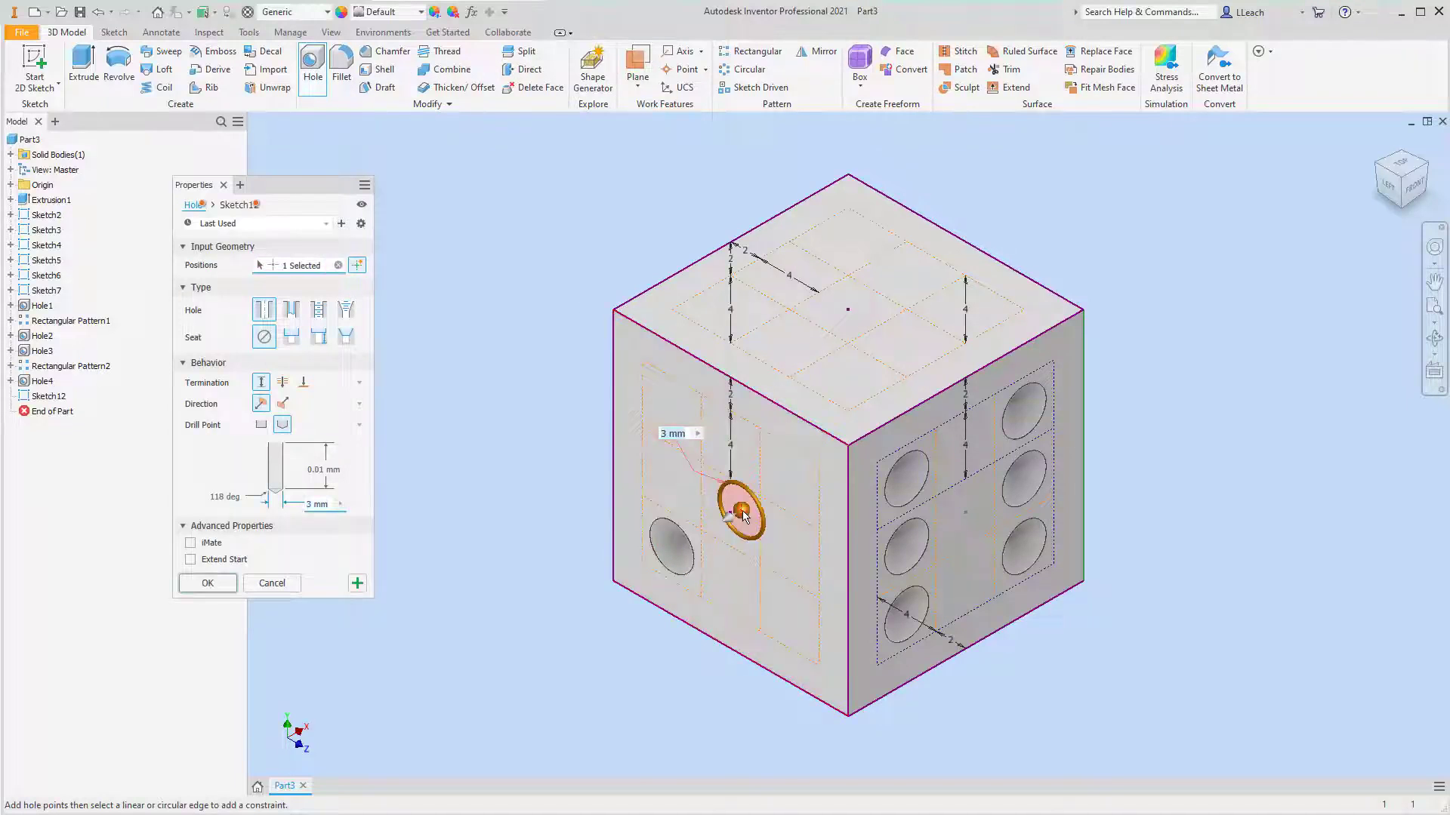
pyautogui.click(731, 651)
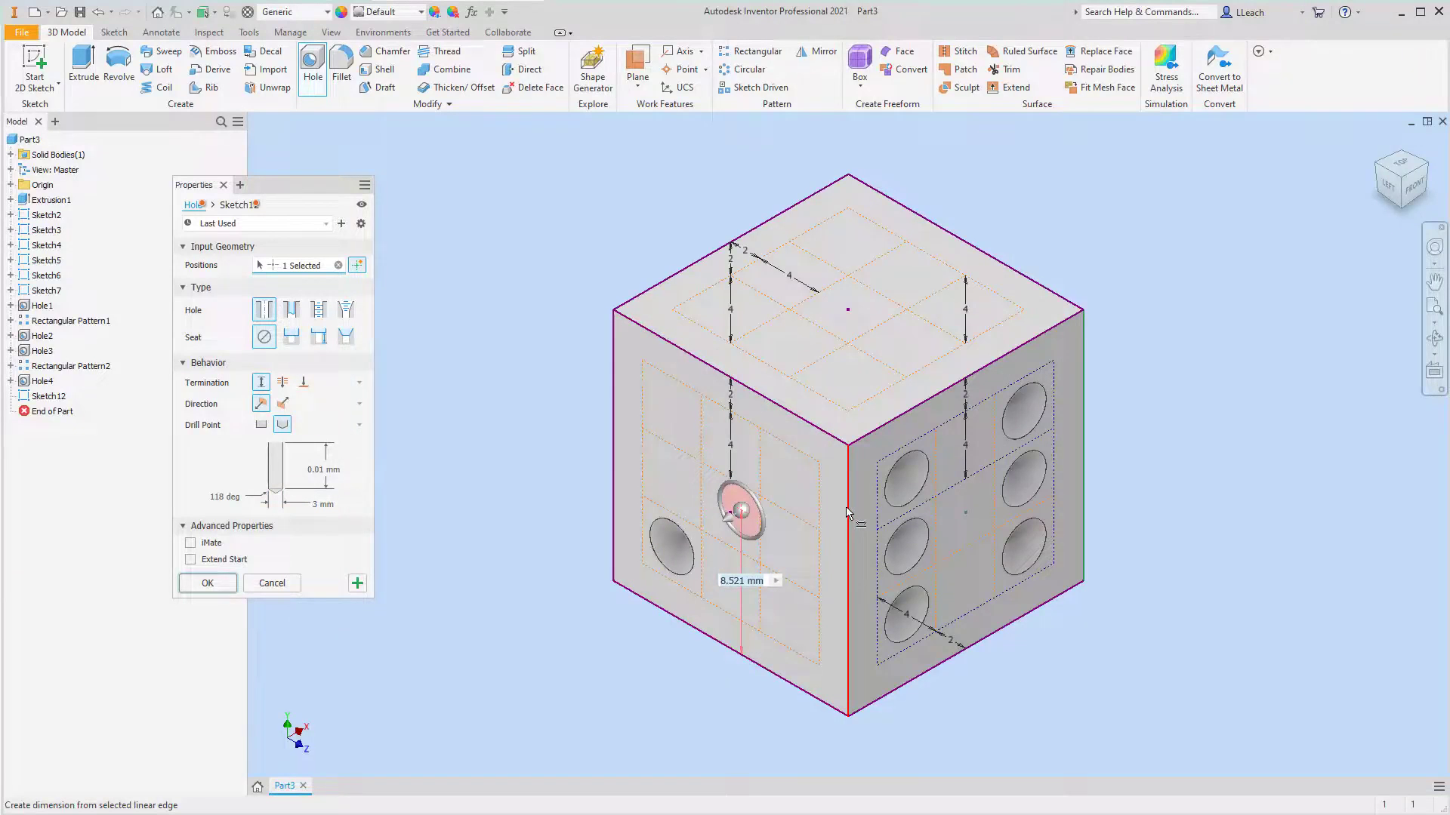
pyautogui.write('8')
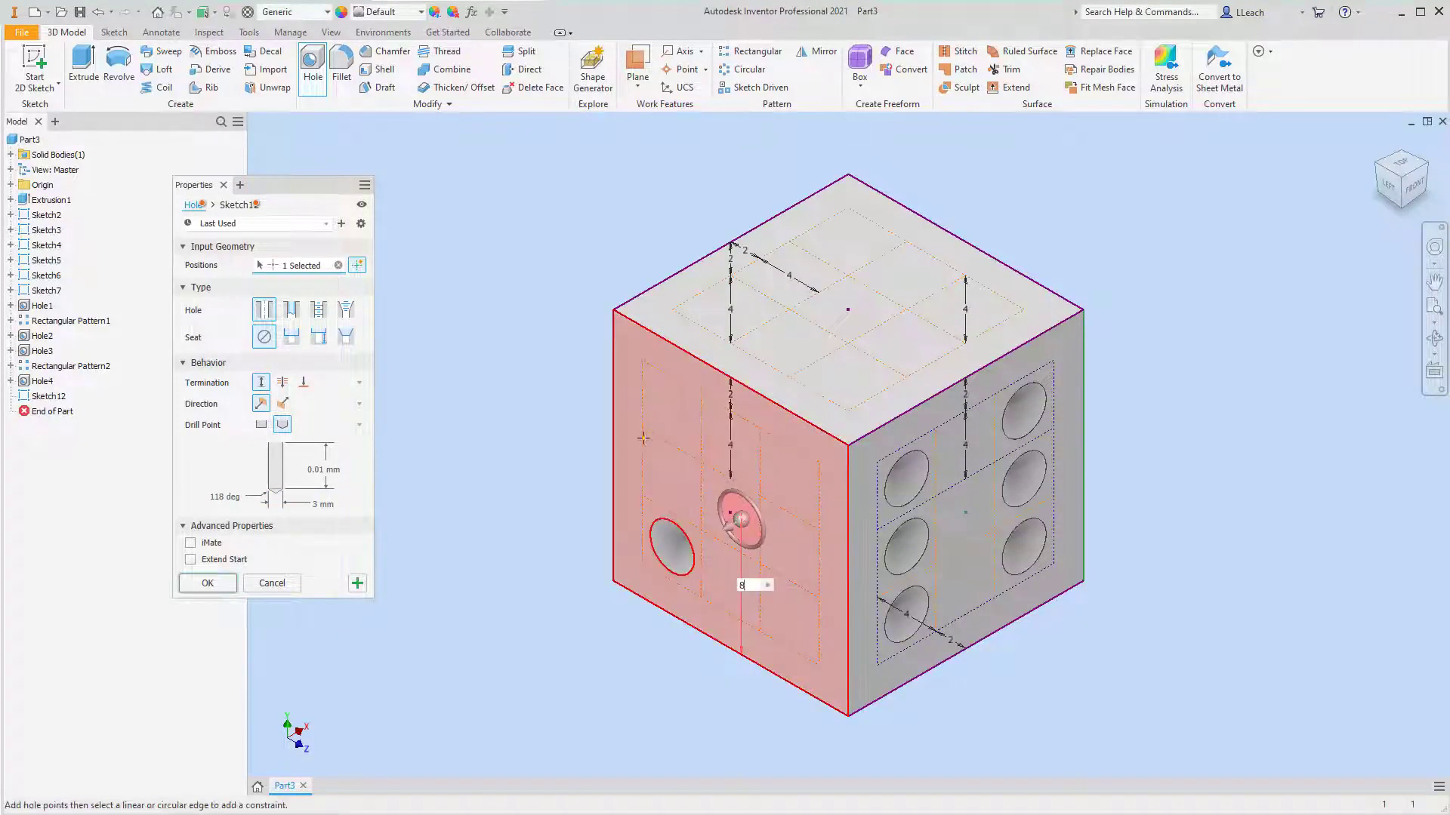
pyautogui.click(613, 454)
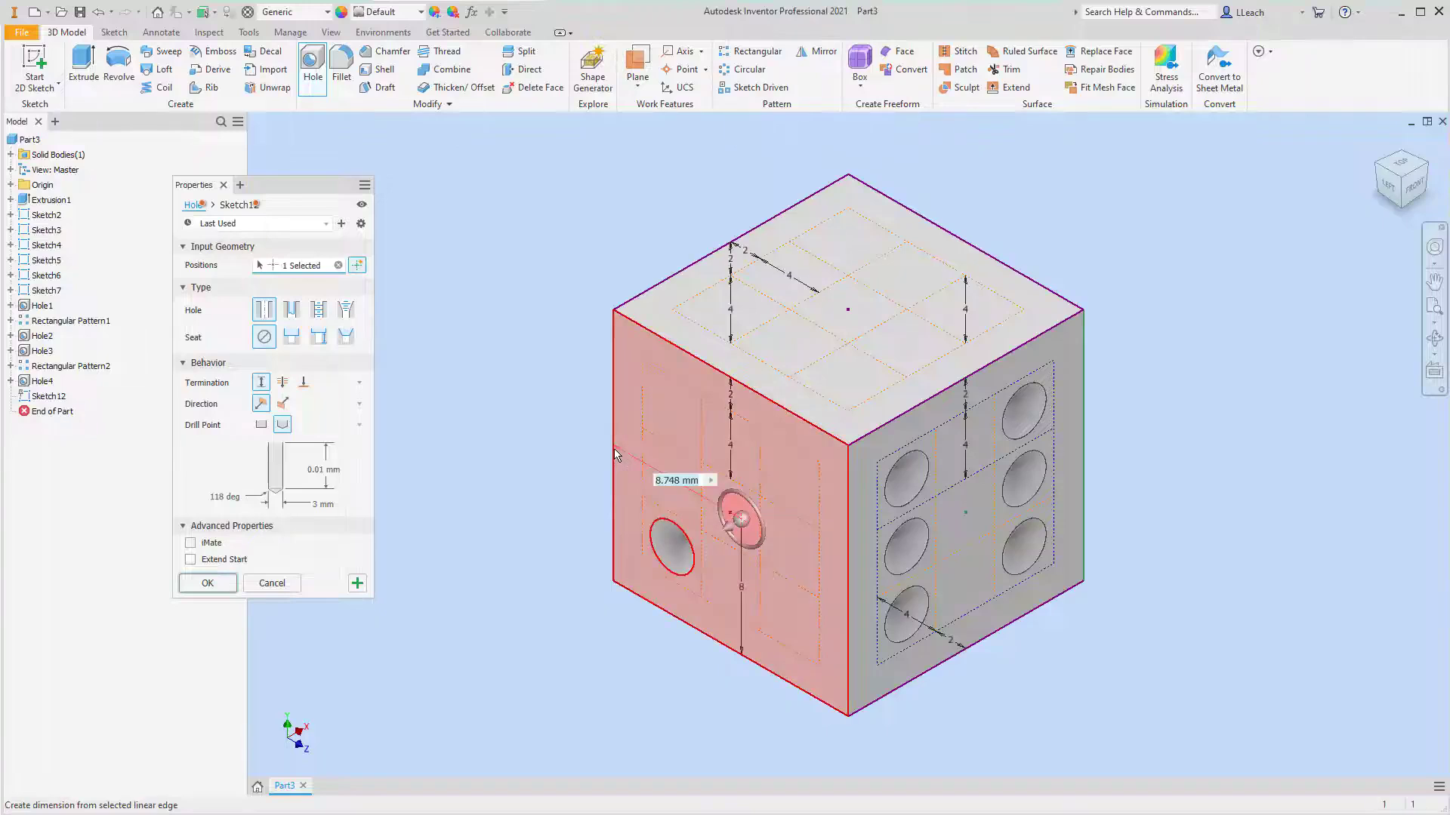
pyautogui.write('8')
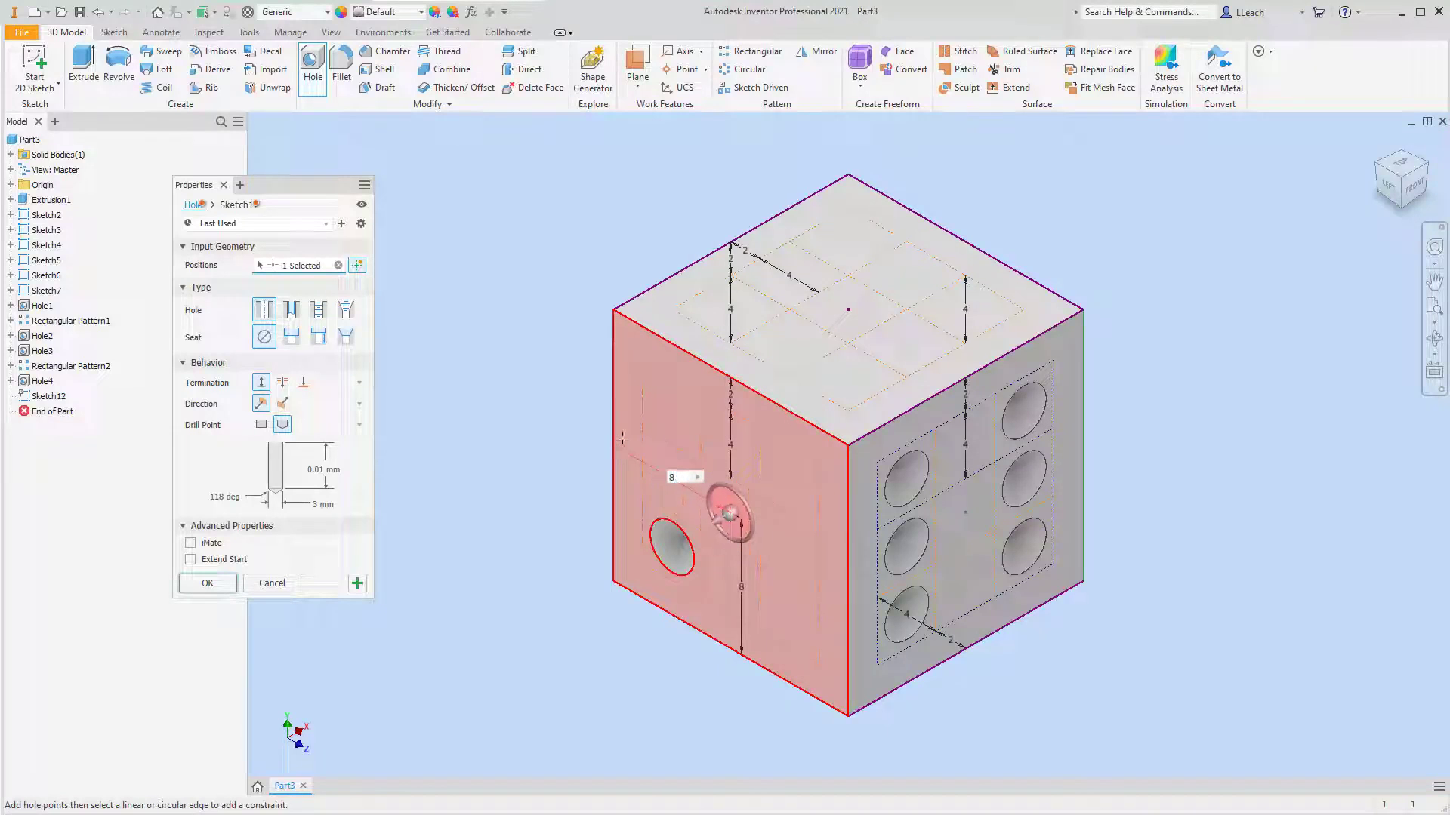
pyautogui.press('Return')
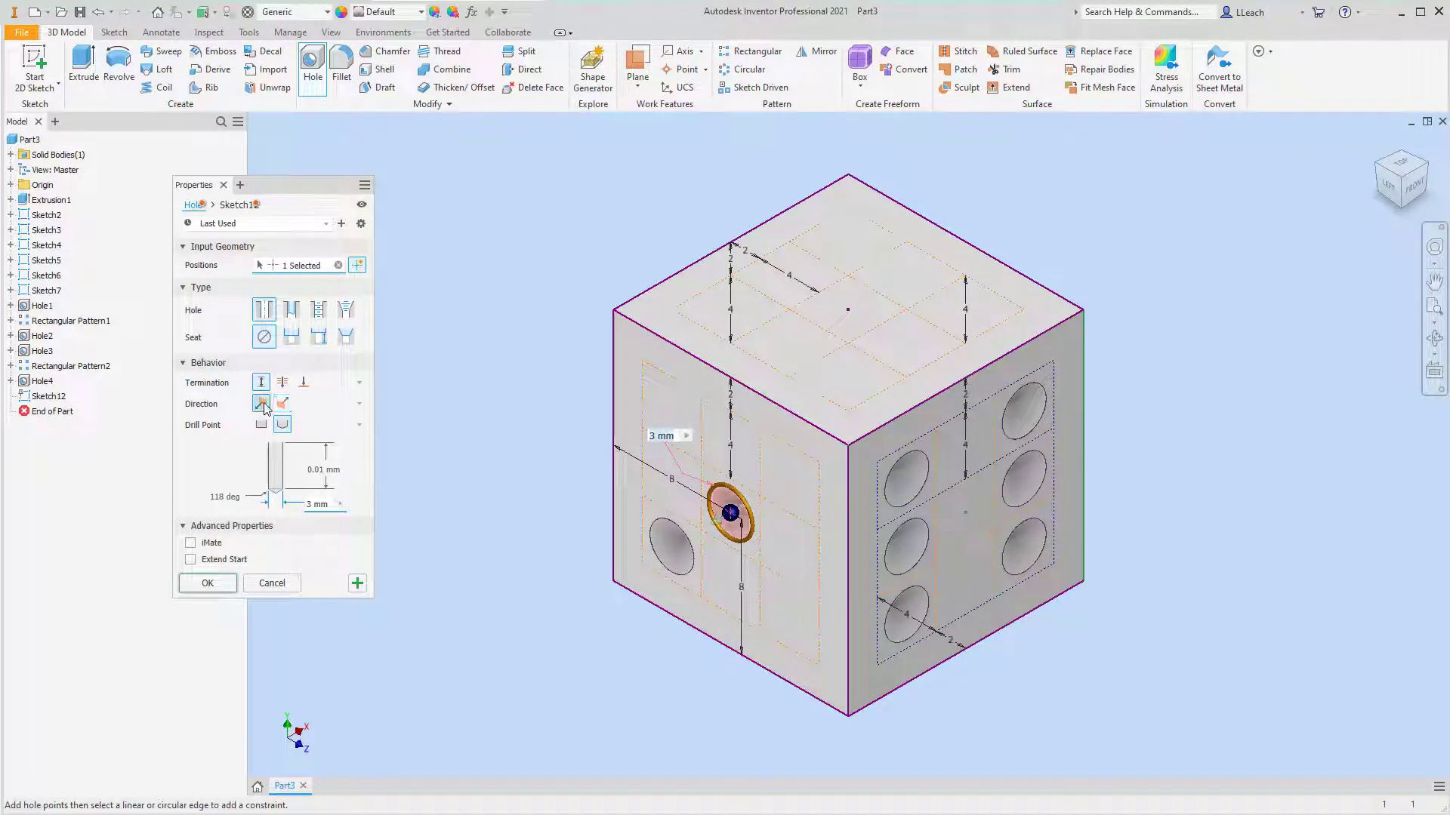
pyautogui.click(210, 583)
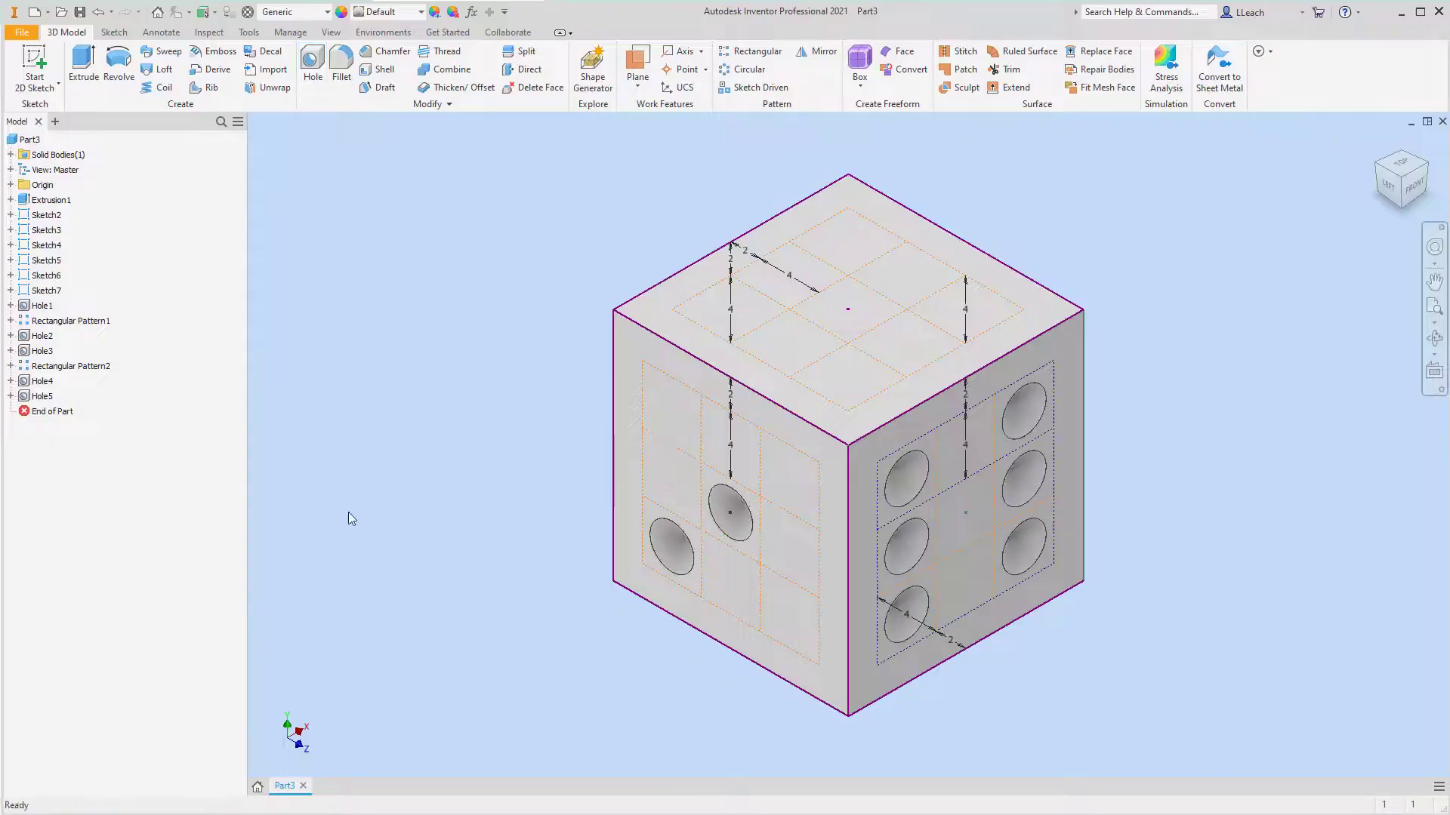
# Create a 3 mm hole, 0.01 mm deep, on the left face, 4 mm from its top edge and the edge shared with the front face.
pyautogui.click(313, 62)
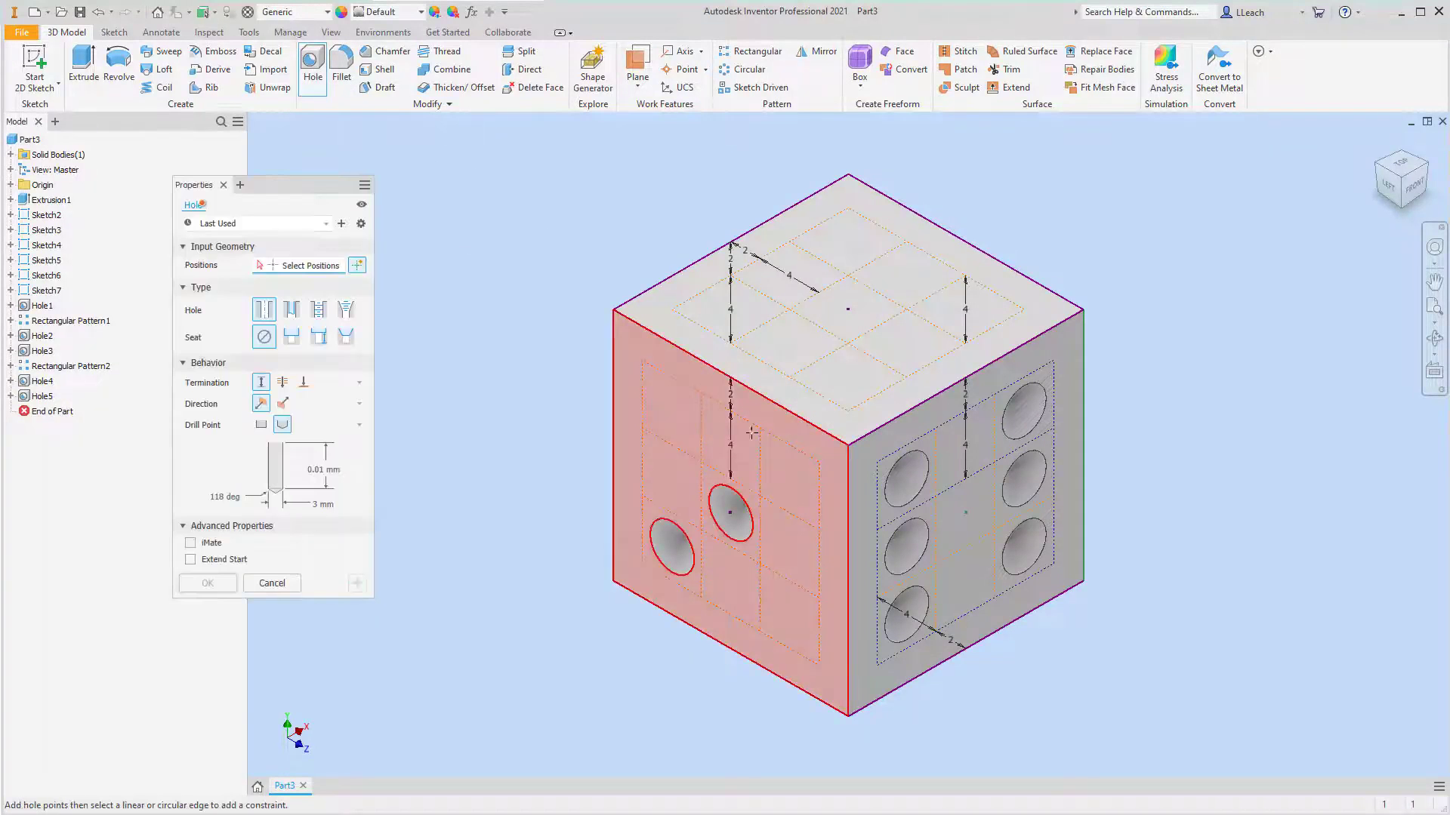
pyautogui.click(786, 475)
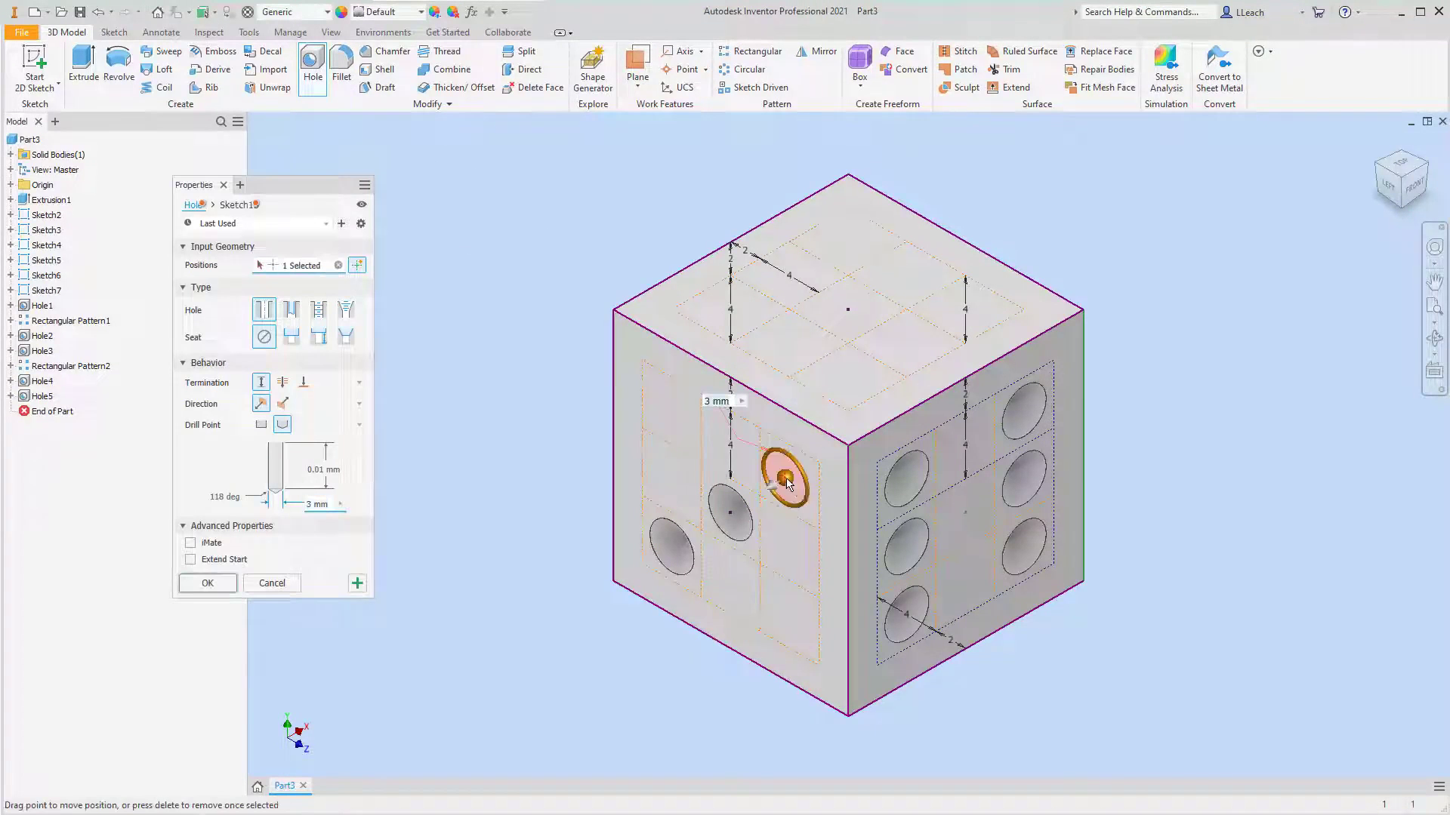
pyautogui.click(851, 508)
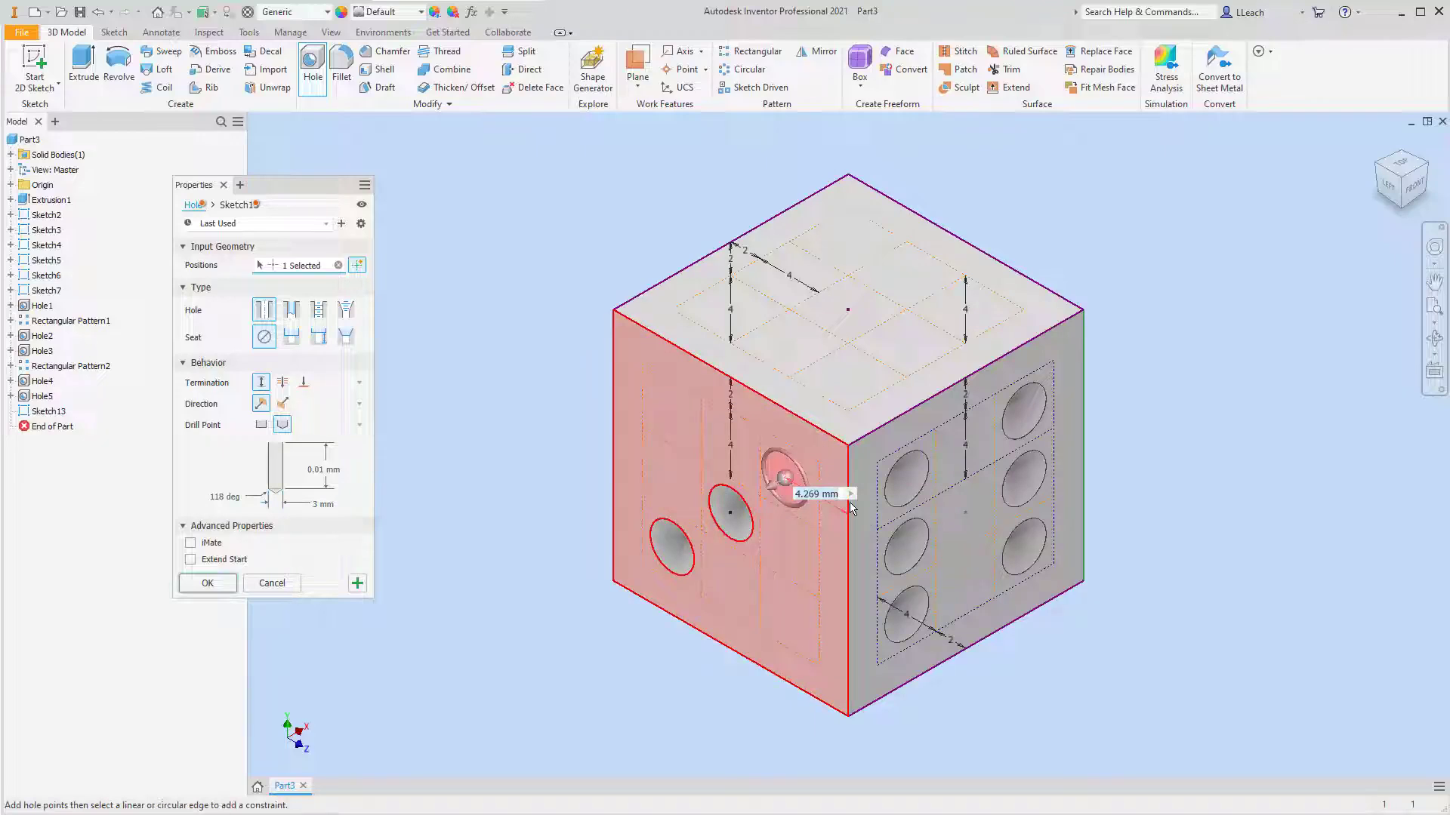
pyautogui.write('4')
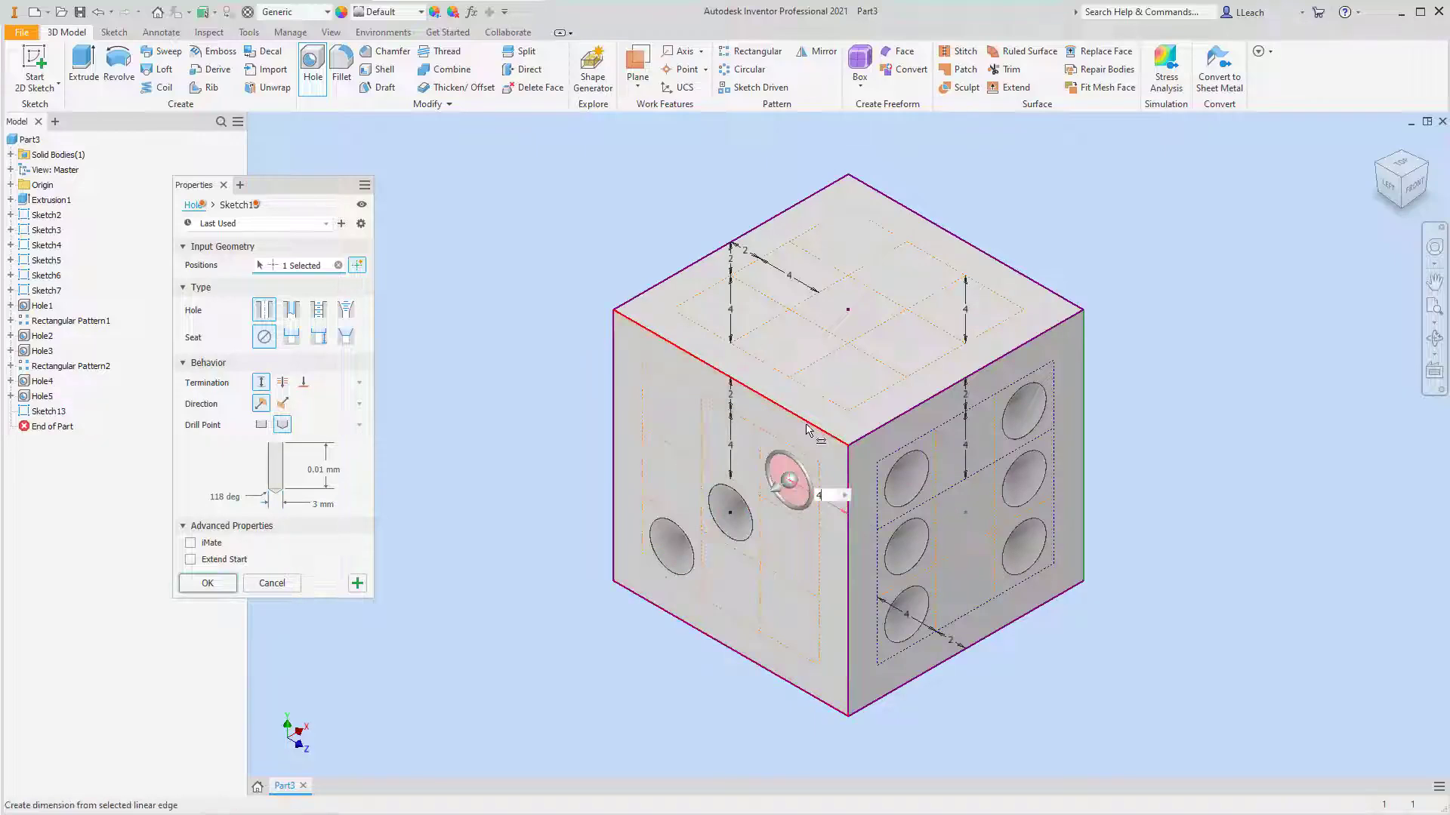
pyautogui.click(805, 425)
pyautogui.write('4')
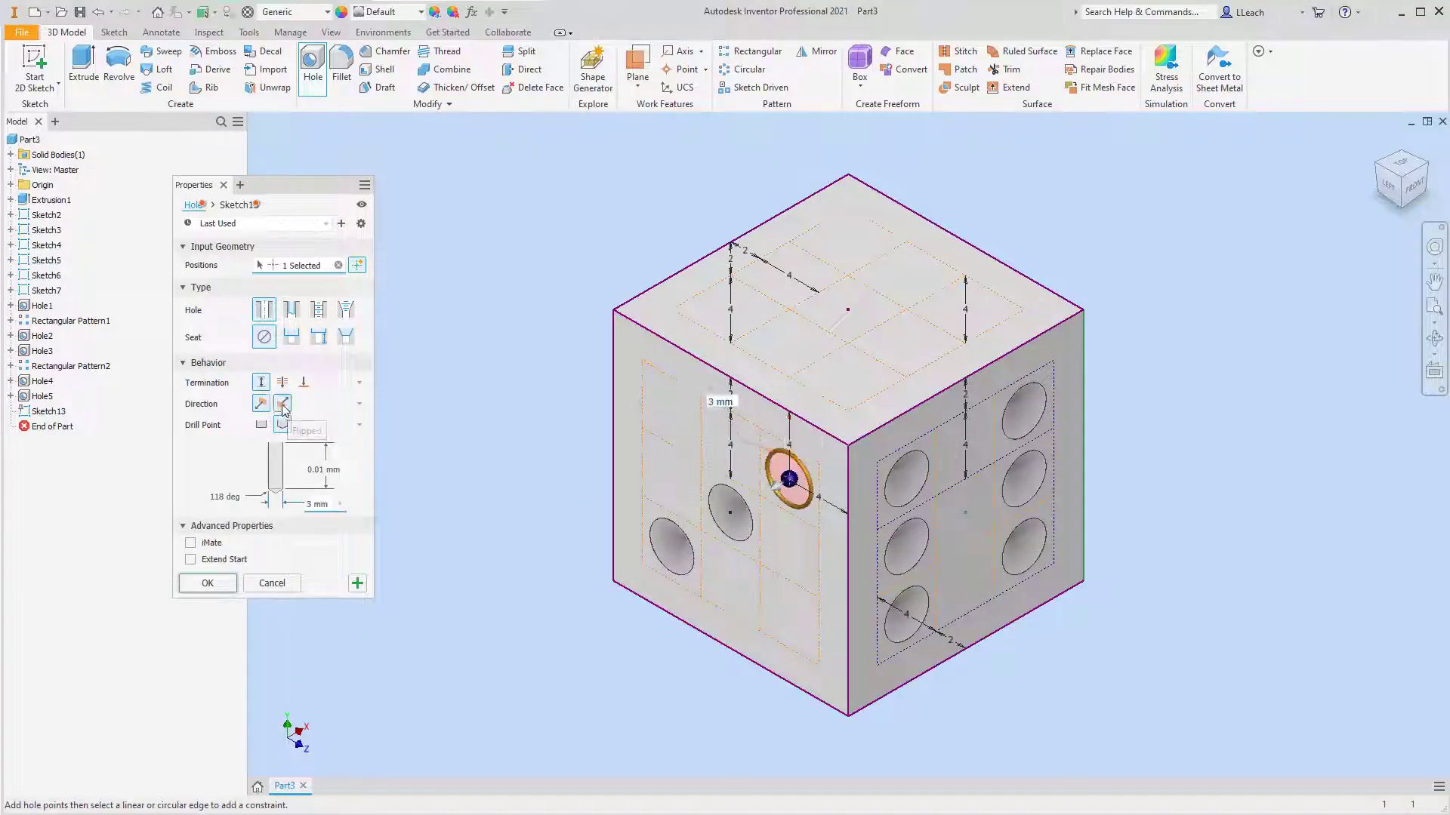
pyautogui.click(208, 583)
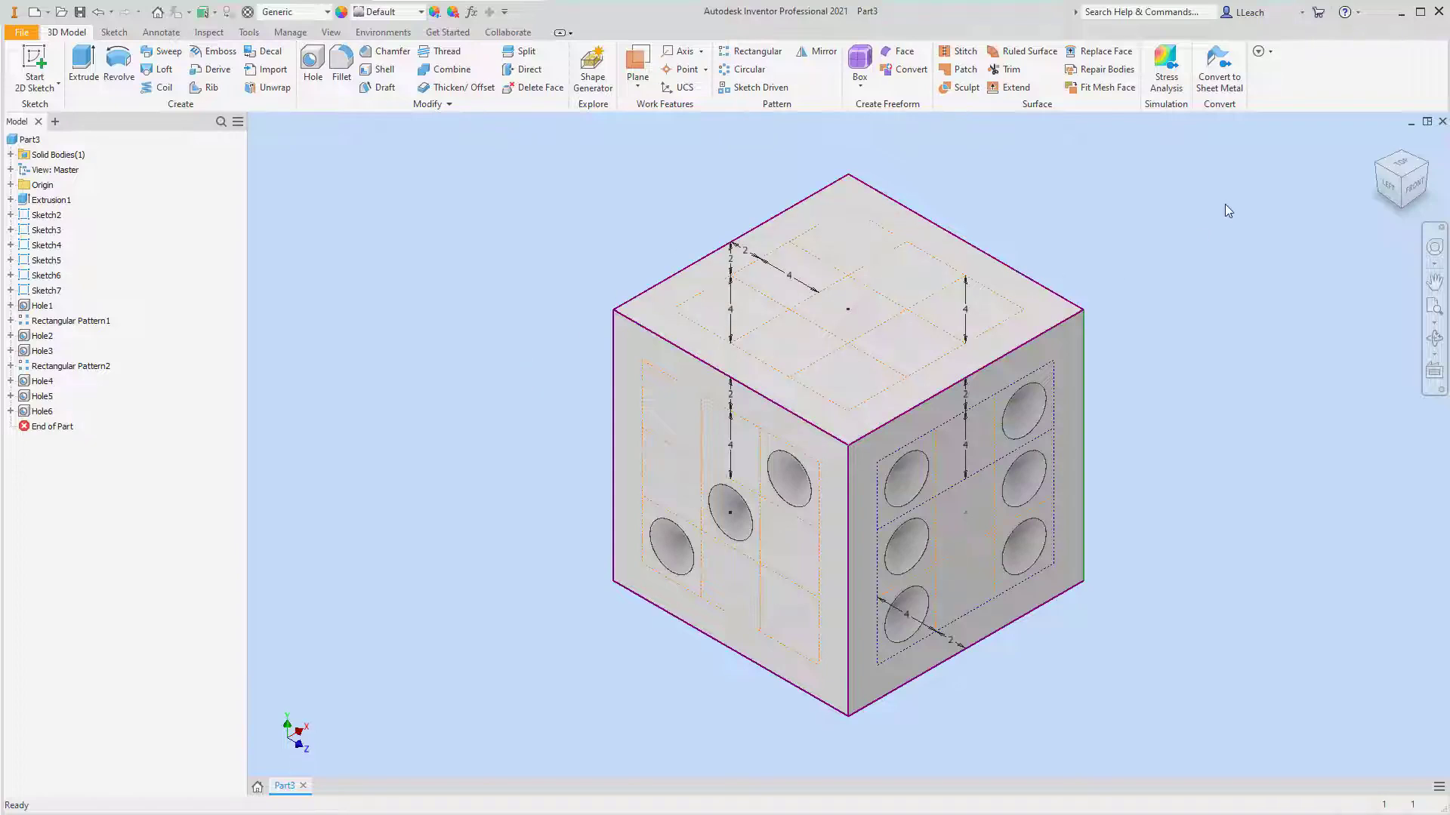
# Place a 3 mm hole on the top face, 4 mm from the edges shared with the left and back faces.
pyautogui.click(1423, 172)
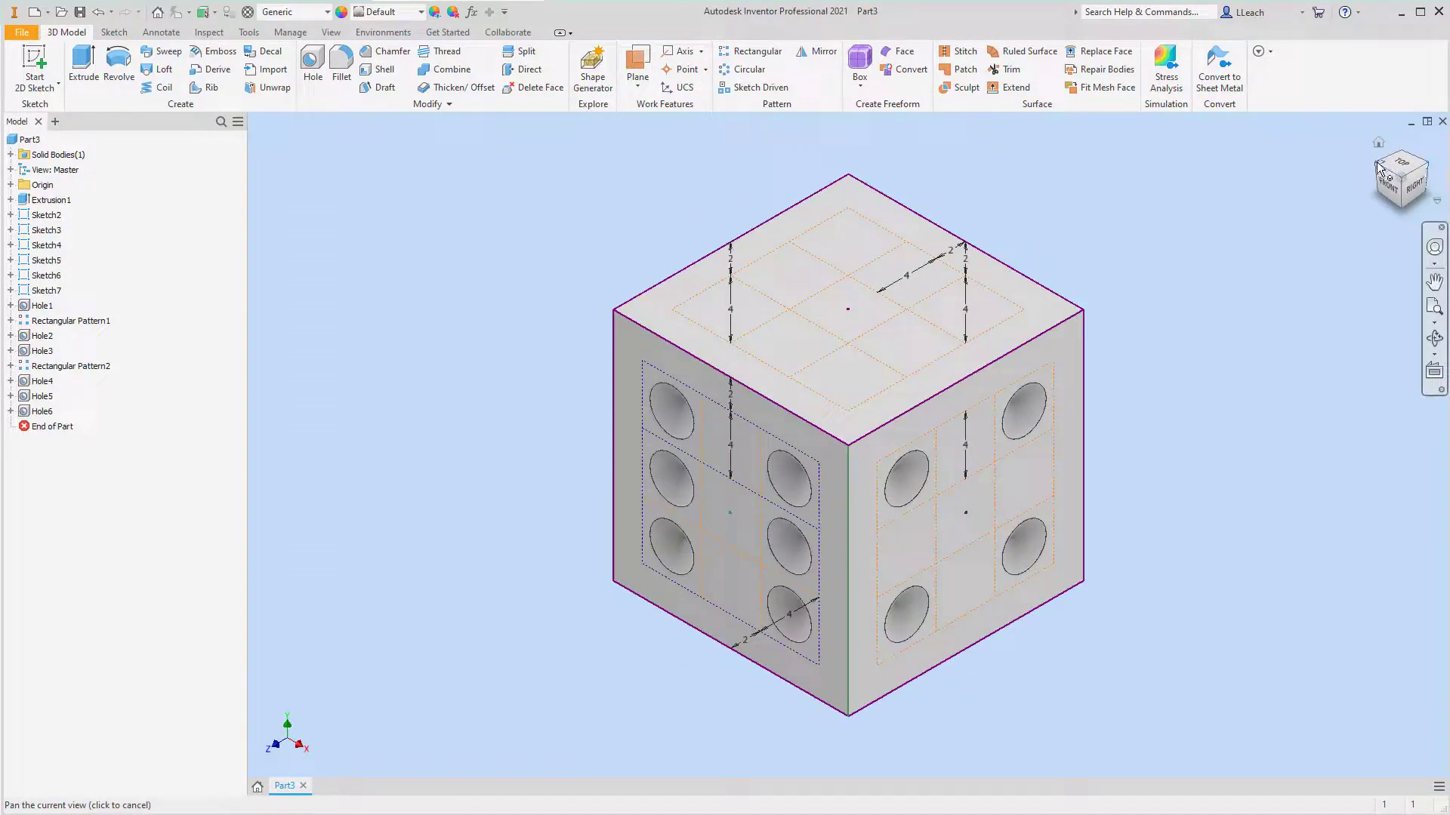
pyautogui.click(1379, 168)
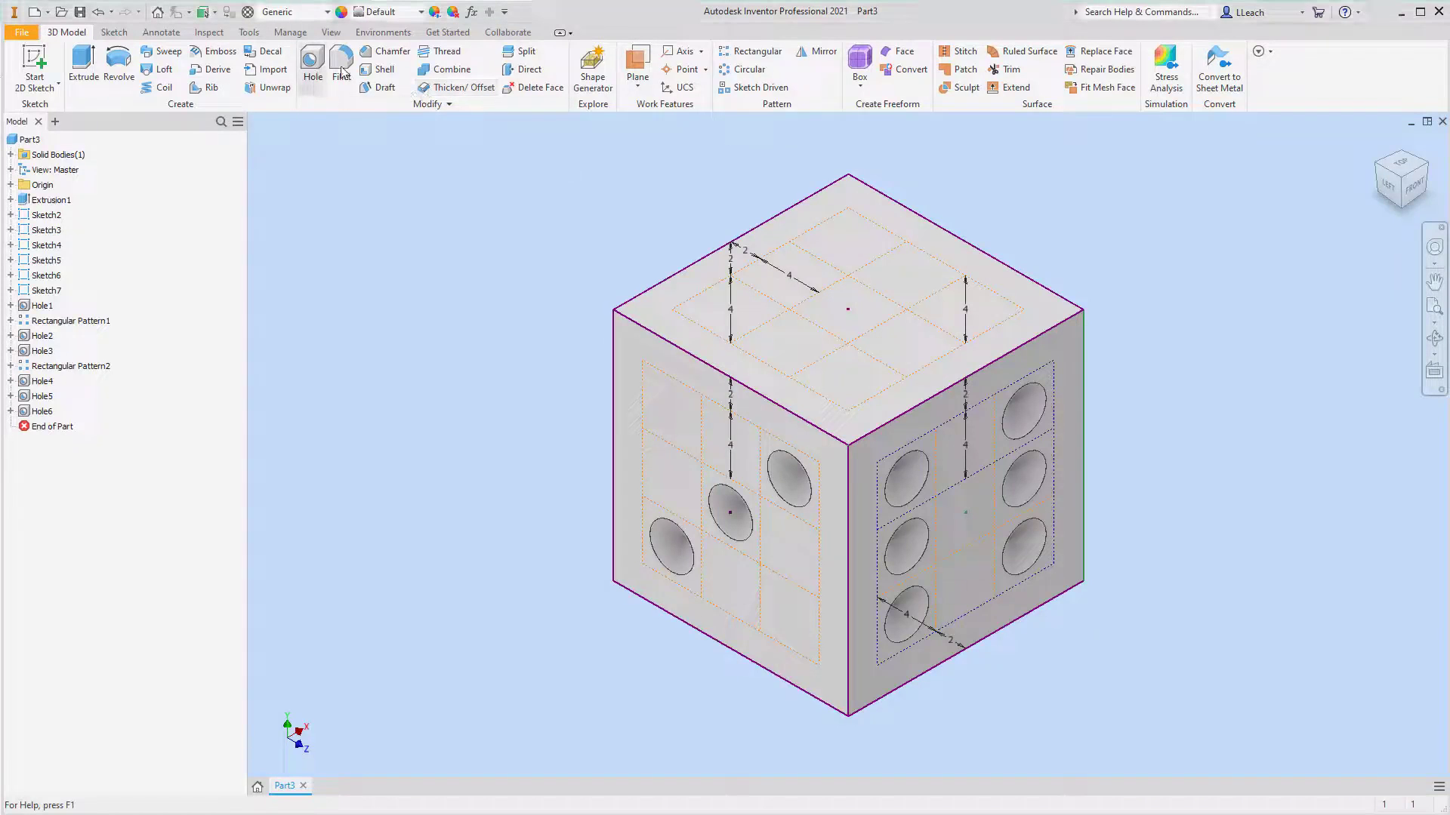
pyautogui.press('h')
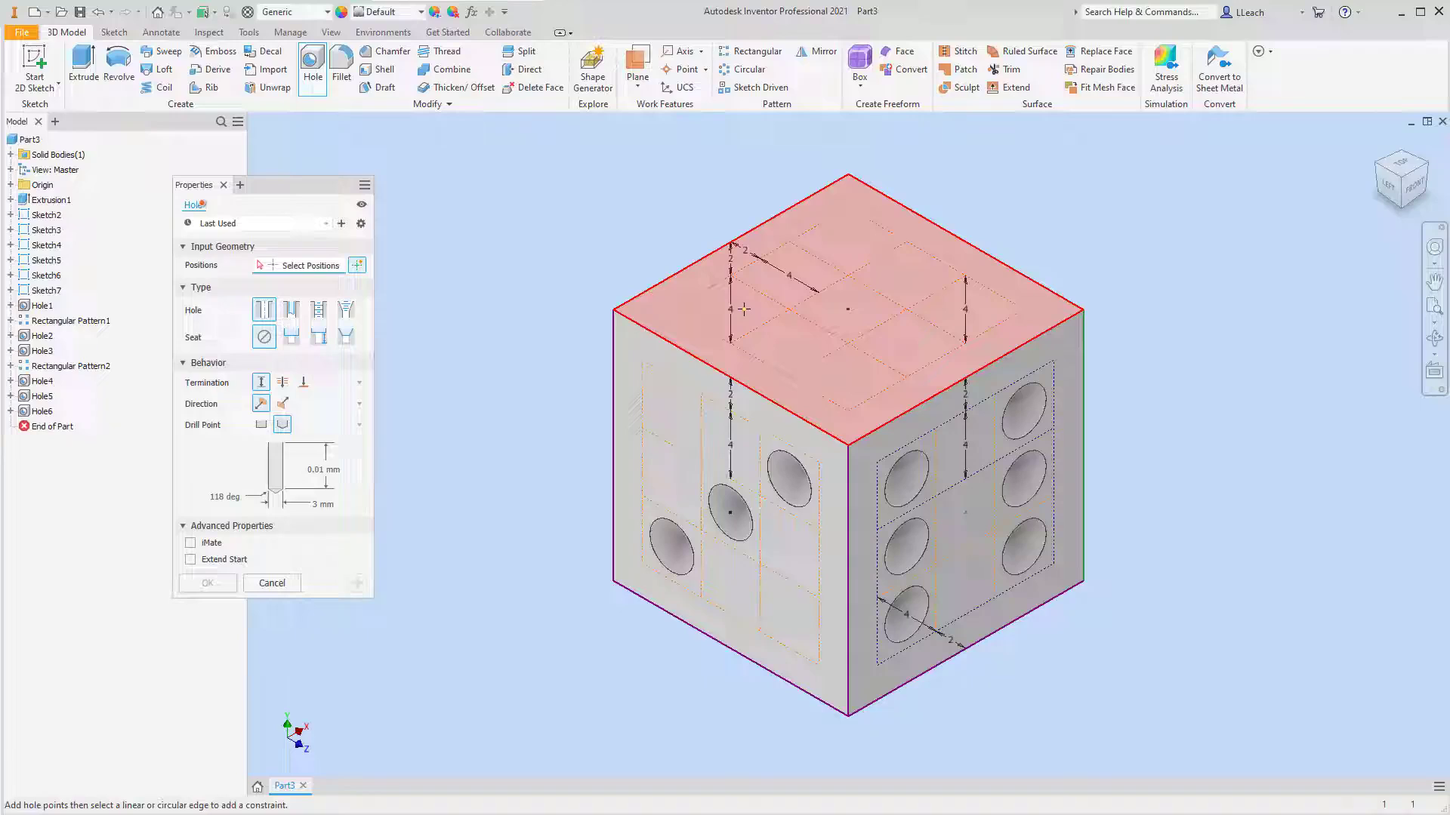
pyautogui.click(744, 309)
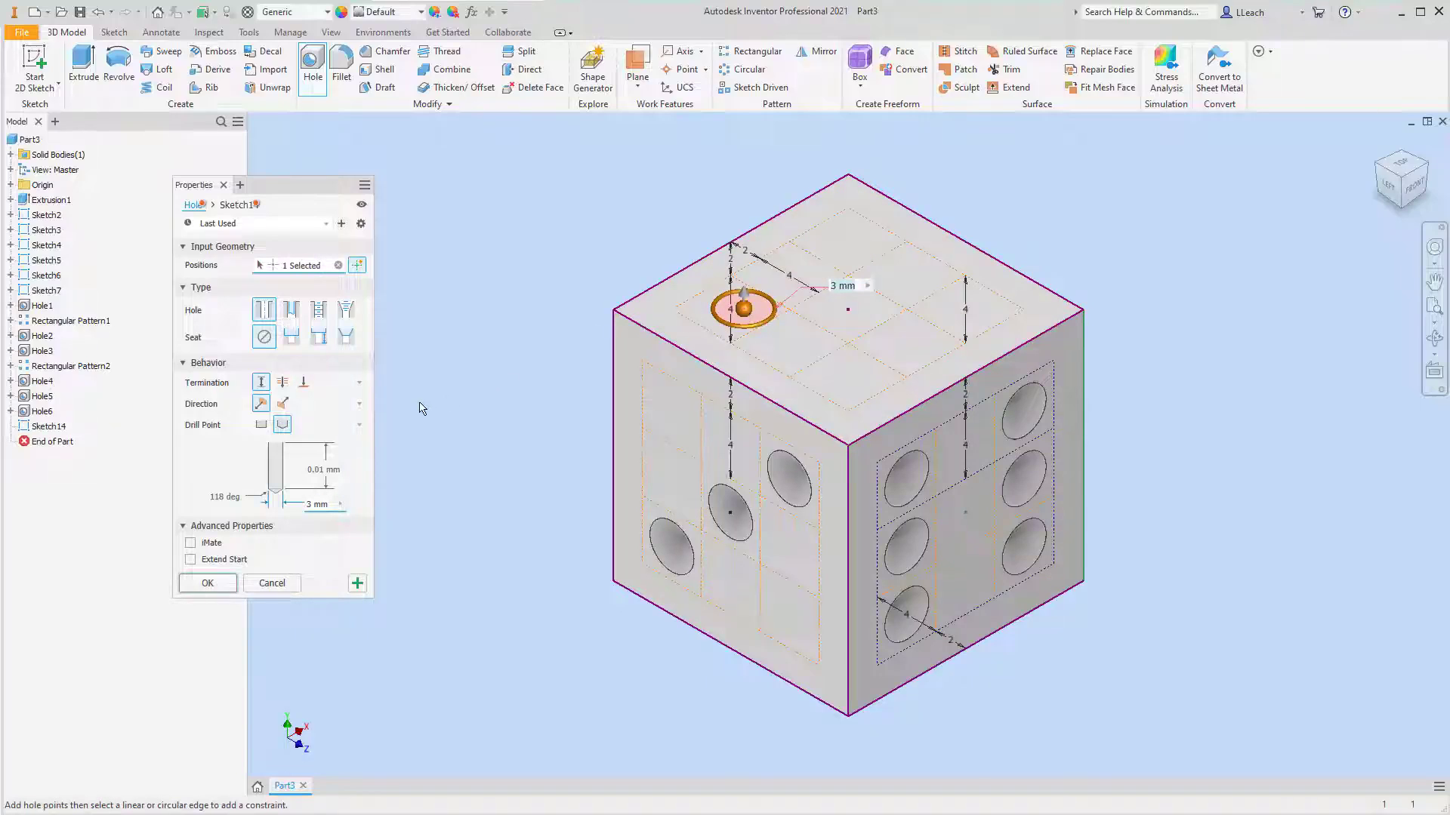
pyautogui.click(686, 357)
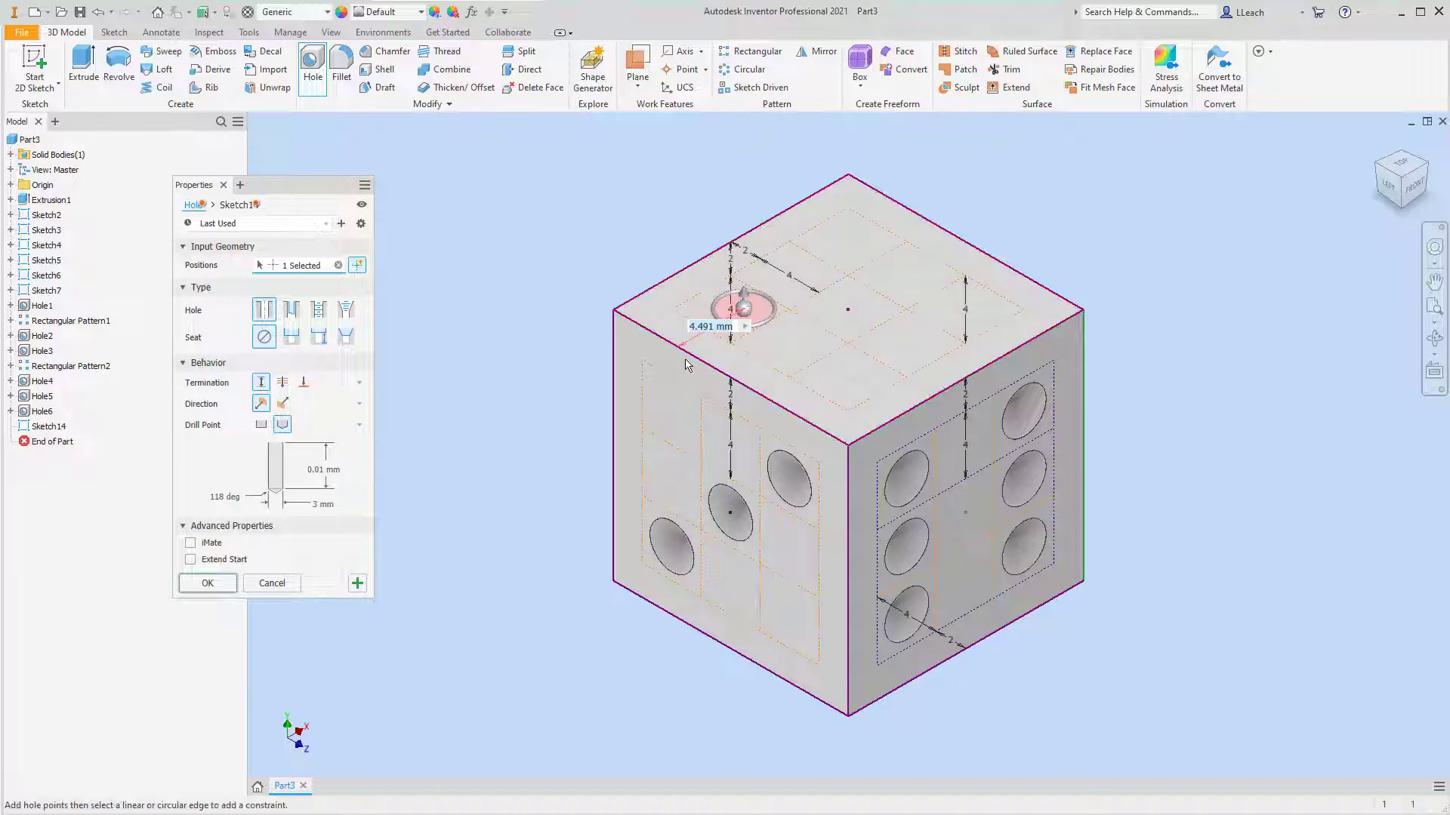
pyautogui.write('4')
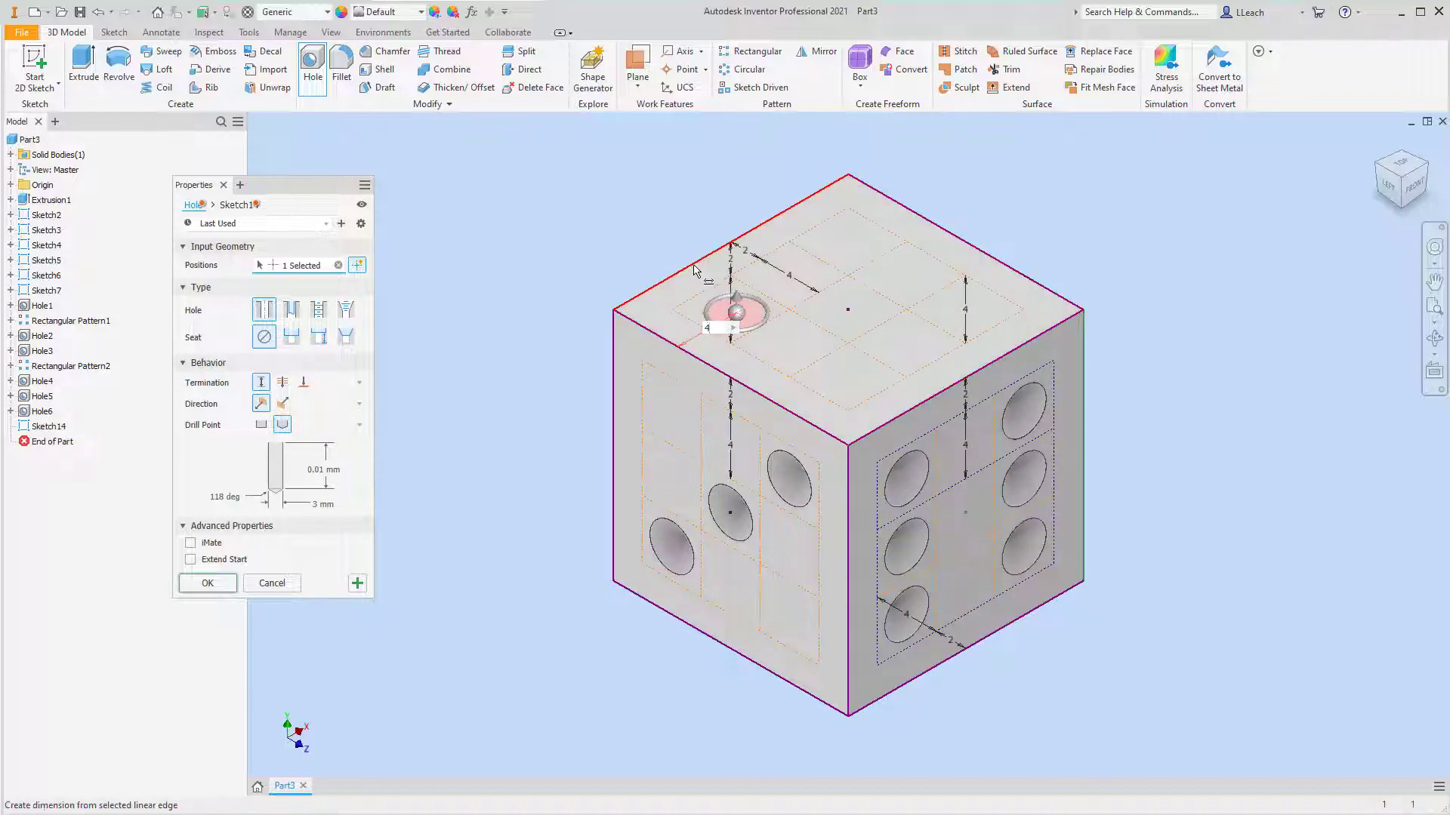
pyautogui.click(695, 266)
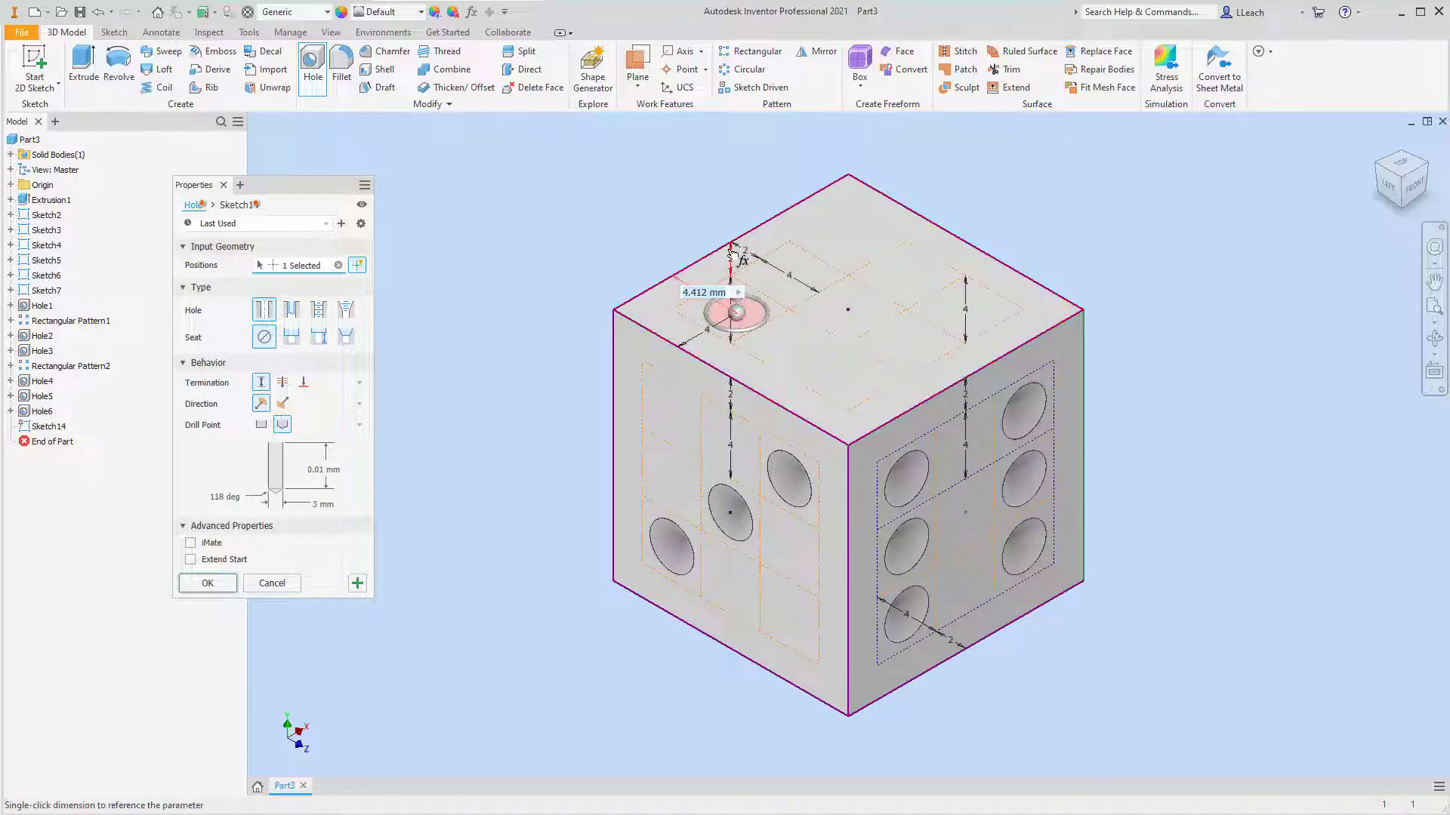
pyautogui.write('4')
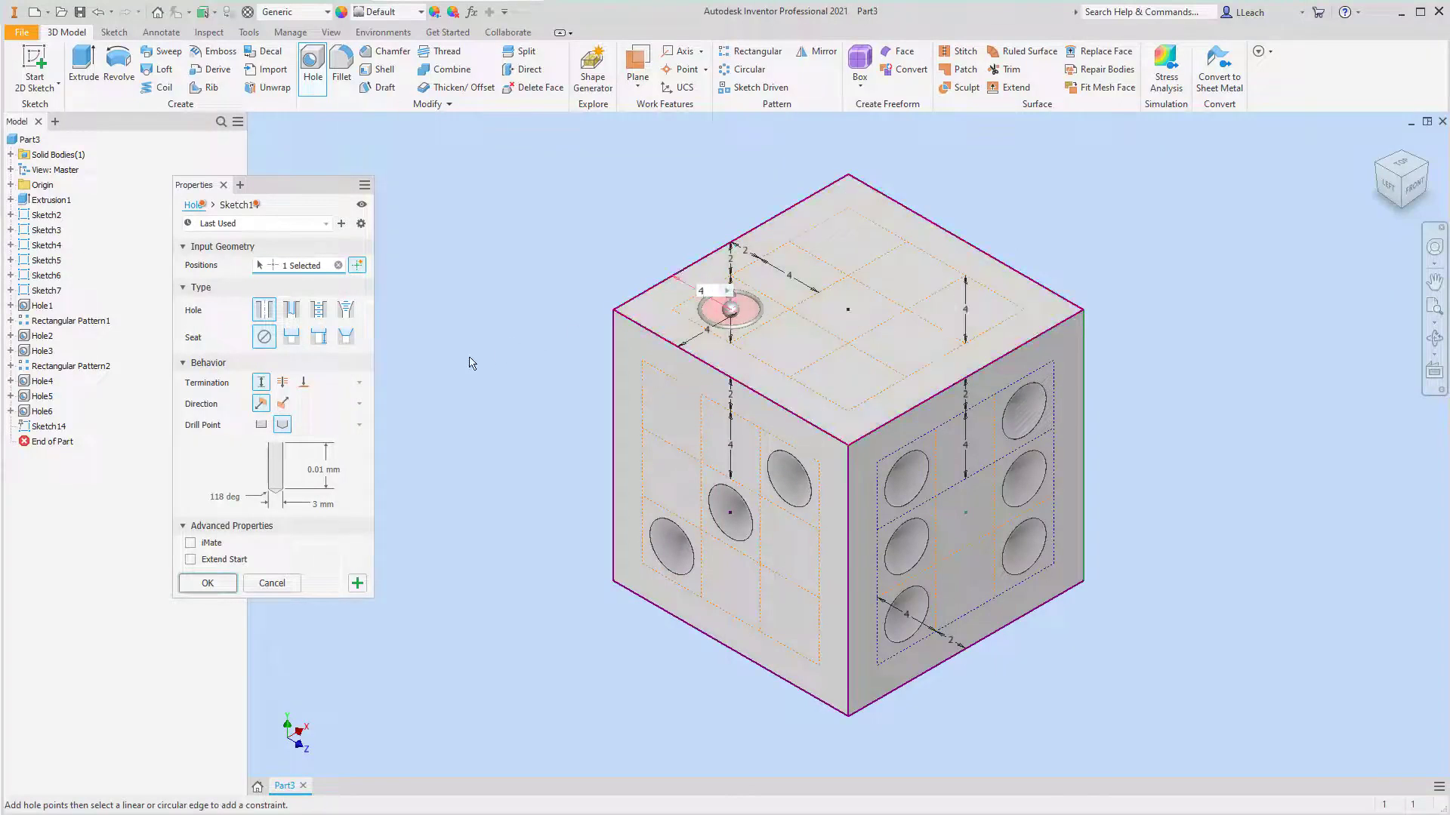
# Keep the default direction for the top-face hole and create it 0.01 mm deep.
pyautogui.scroll(-10, 787, 271)
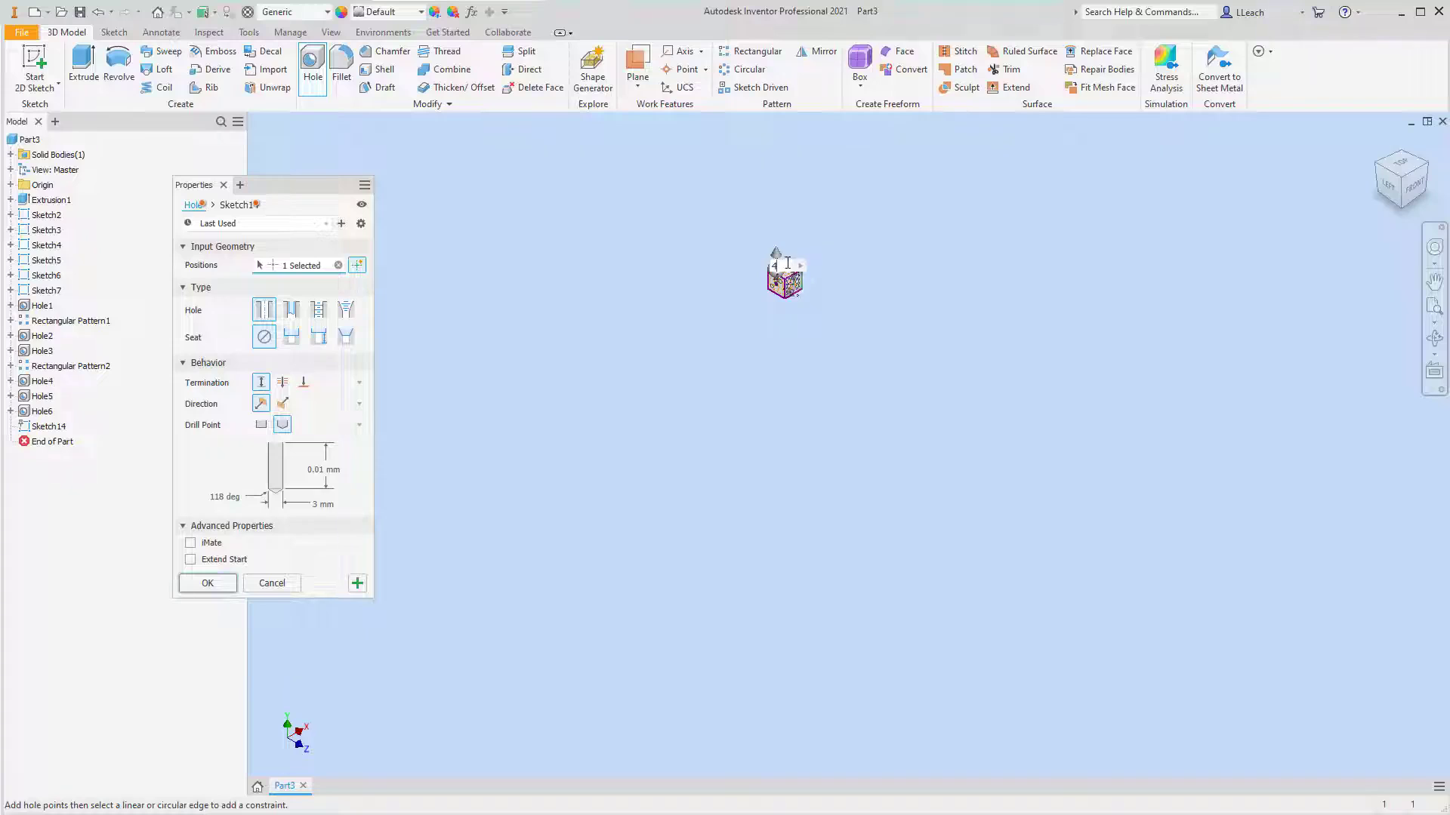
pyautogui.scroll(8, 835, 287)
pyautogui.scroll(-2, 836, 281)
pyautogui.scroll(-3, 841, 272)
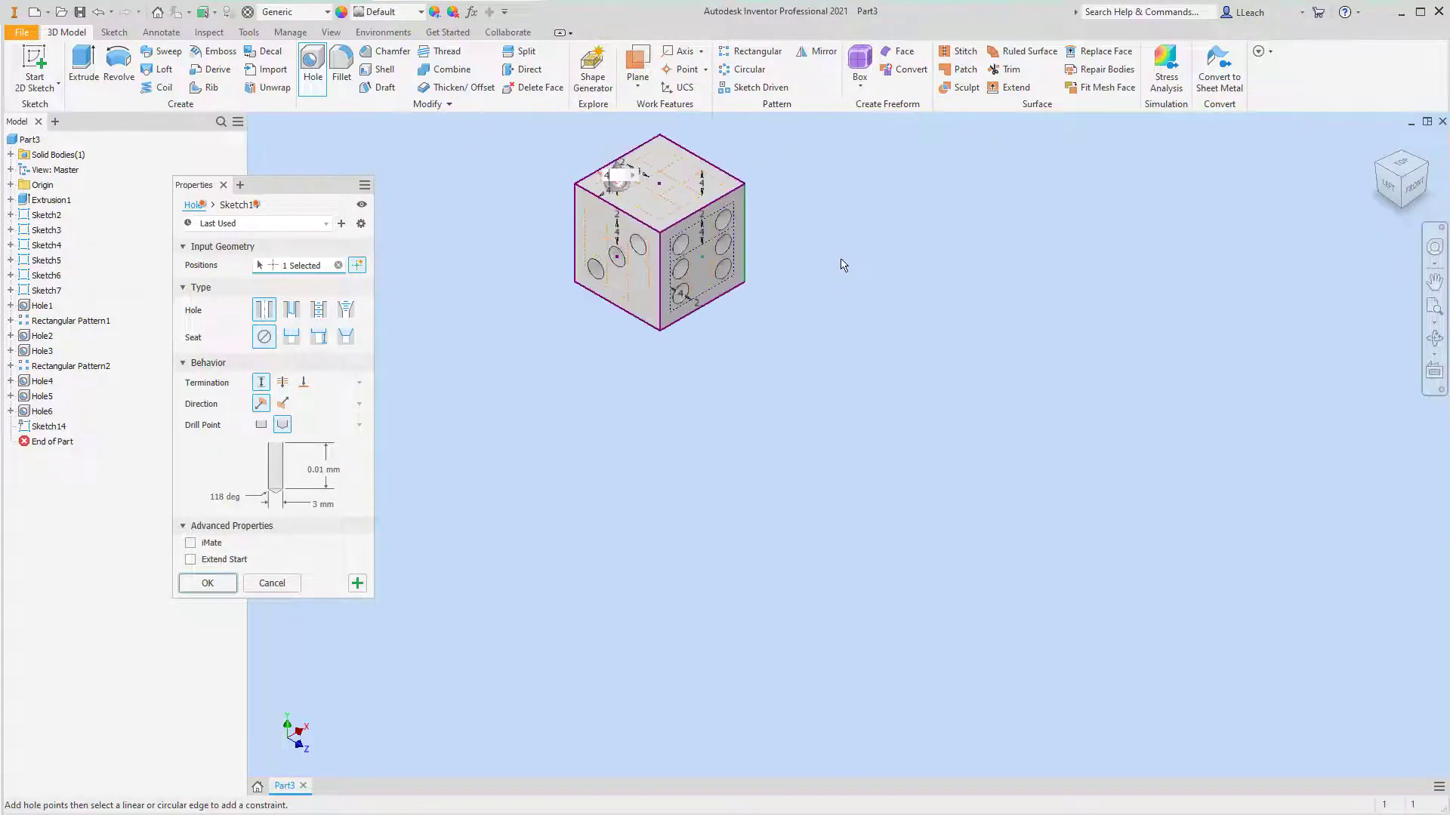
pyautogui.moveTo(847, 259); pyautogui.dragTo(1046, 465, button='middle')
pyautogui.scroll(4, 996, 415)
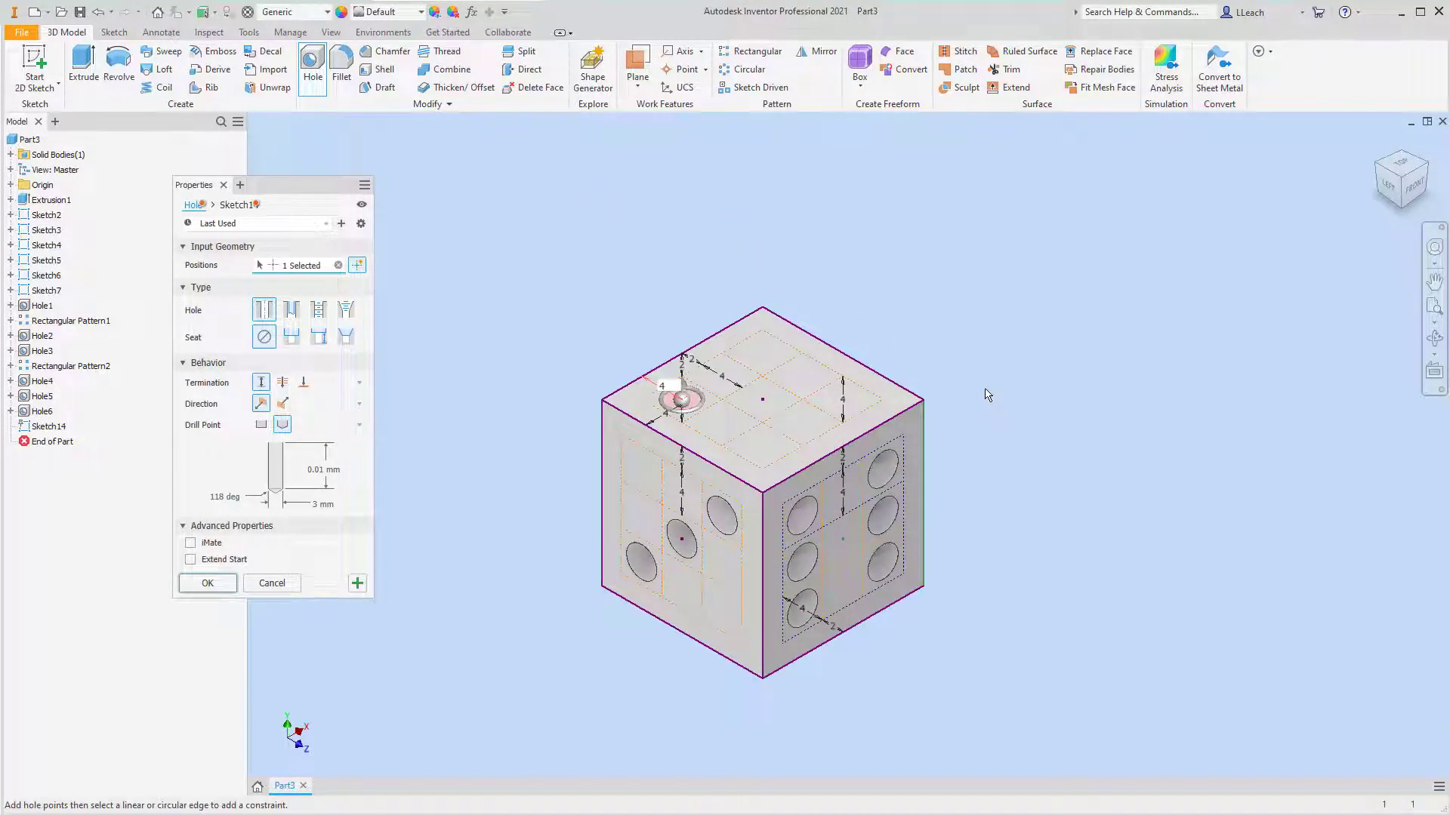
pyautogui.moveTo(986, 394); pyautogui.dragTo(1185, 437, button='middle')
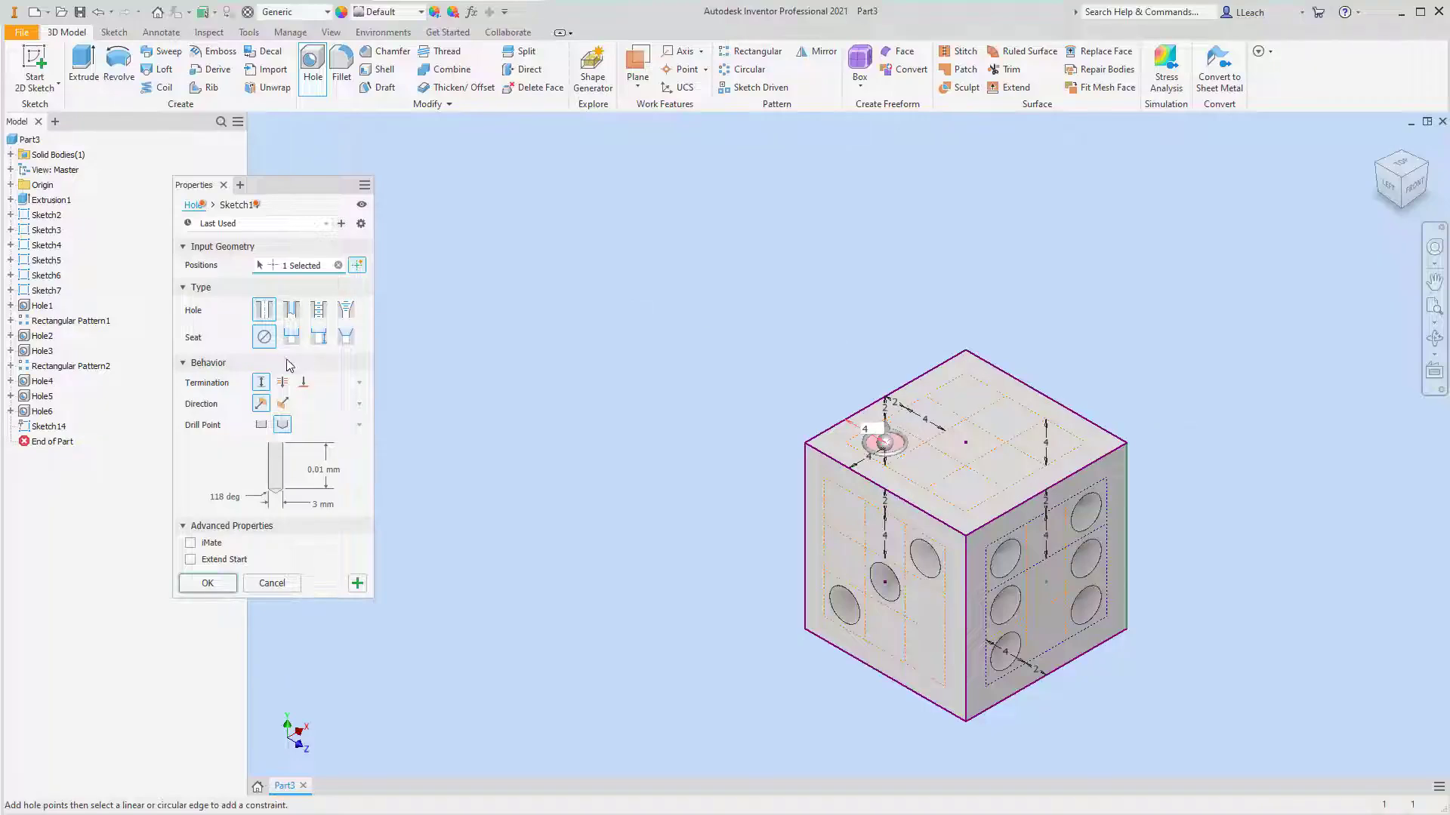
pyautogui.click(284, 404)
pyautogui.click(264, 404)
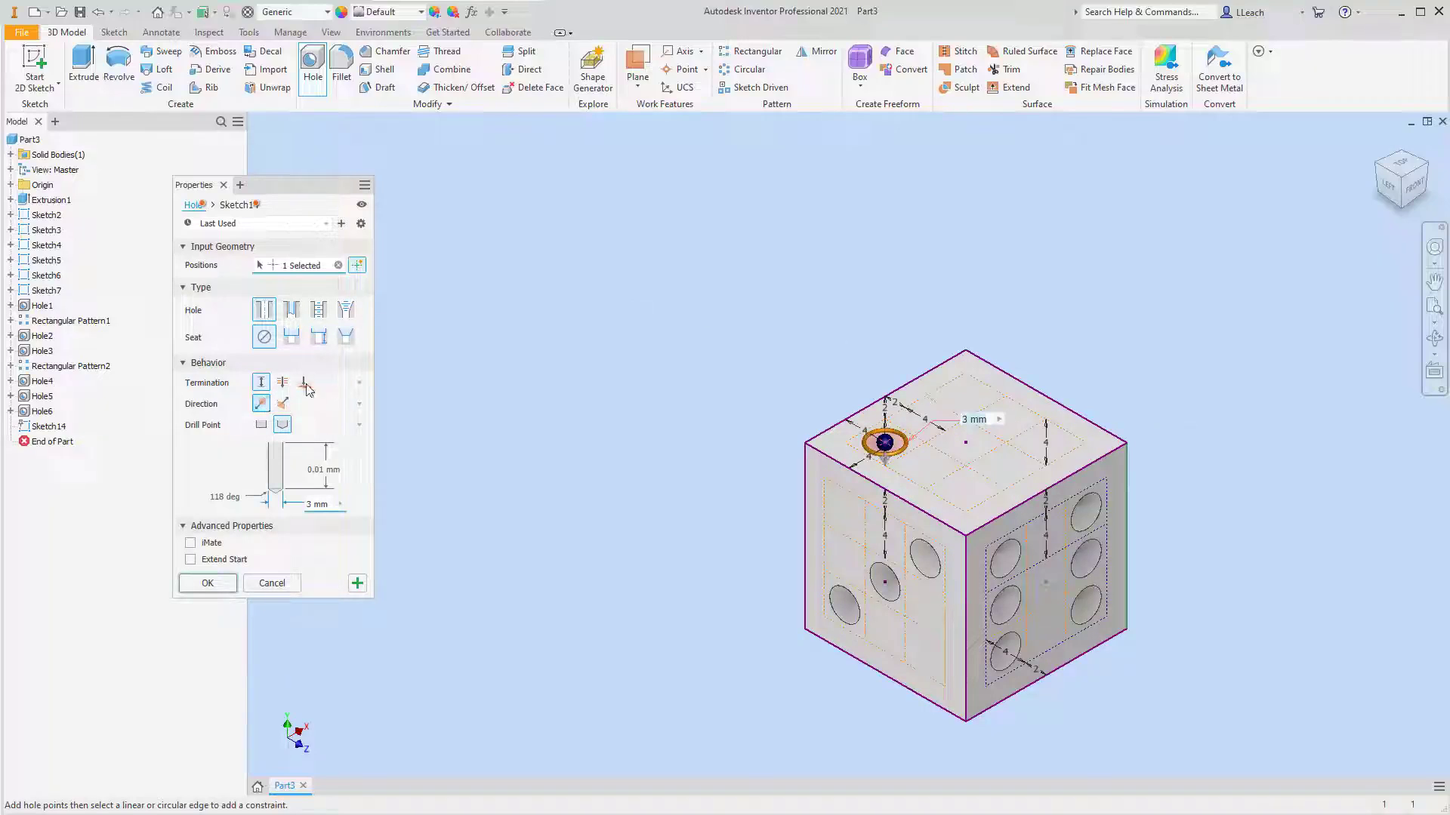
pyautogui.click(207, 583)
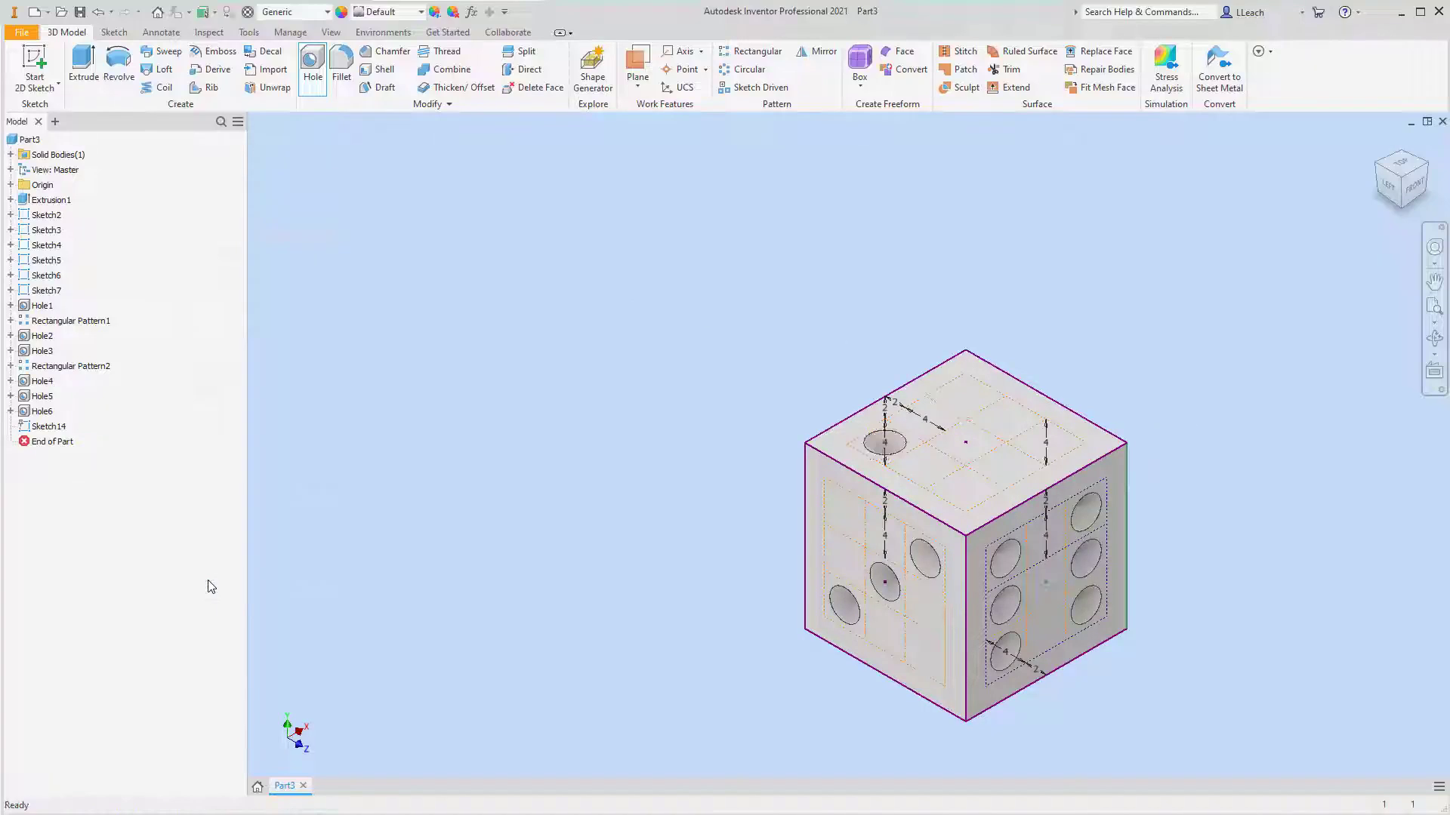
# Create a 3 mm hole, 0.01 mm deep, at the top face's centre, 8 mm from the edges shared with the left and front faces.
pyautogui.scroll(4, 1005, 415)
pyautogui.moveTo(1001, 408); pyautogui.dragTo(864, 250, button='middle')
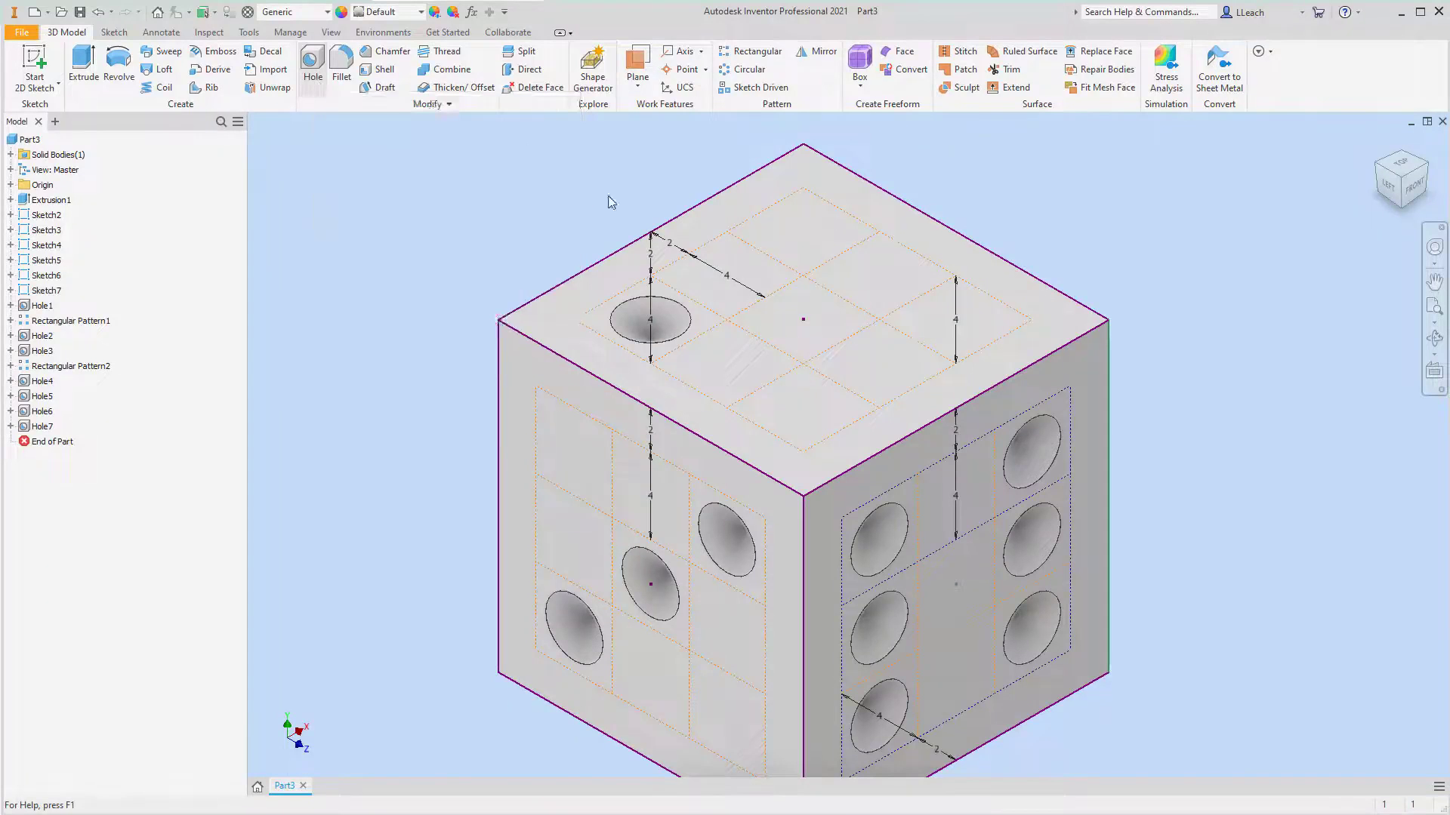
pyautogui.press('h')
pyautogui.click(803, 319)
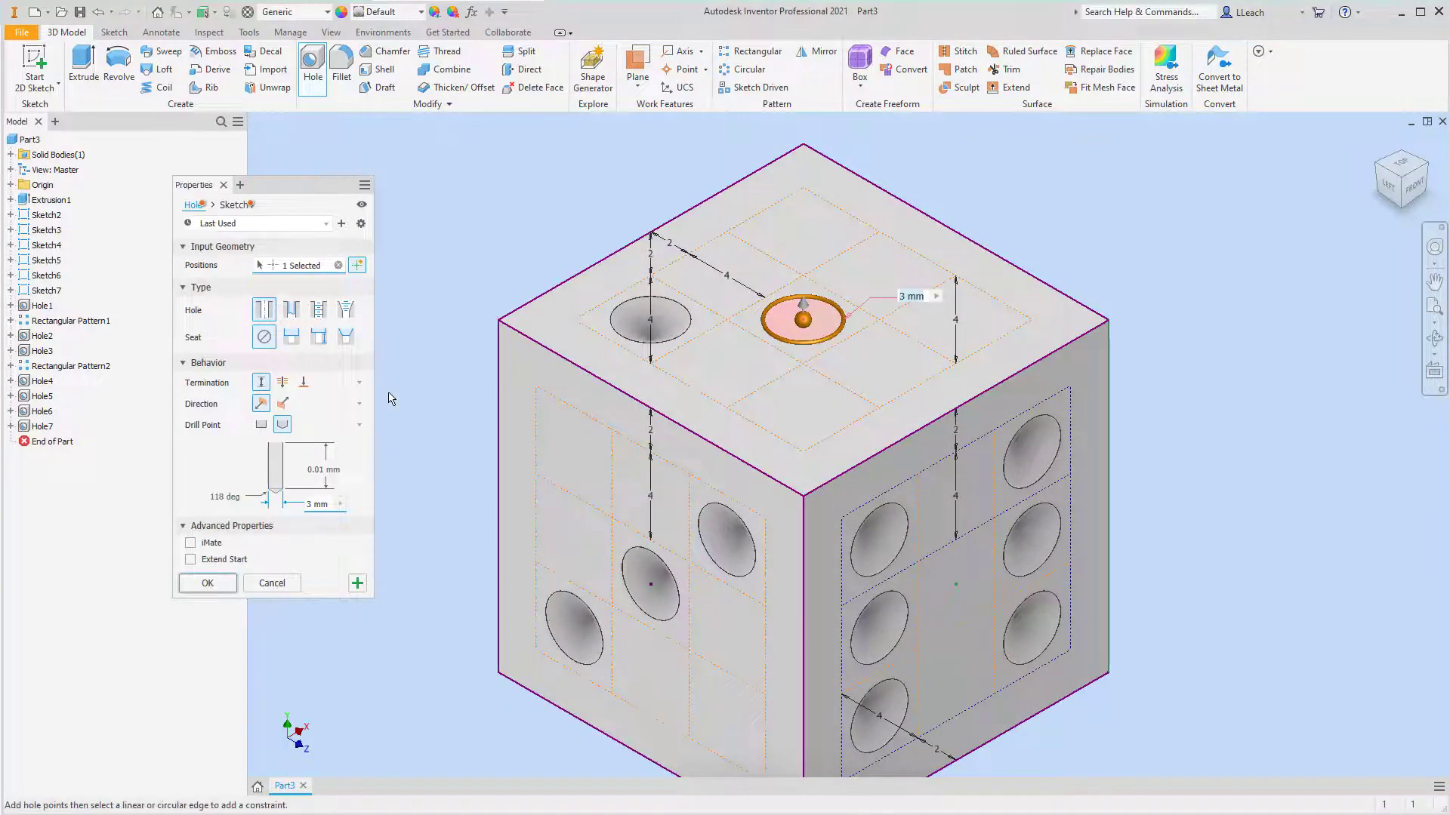
pyautogui.click(684, 432)
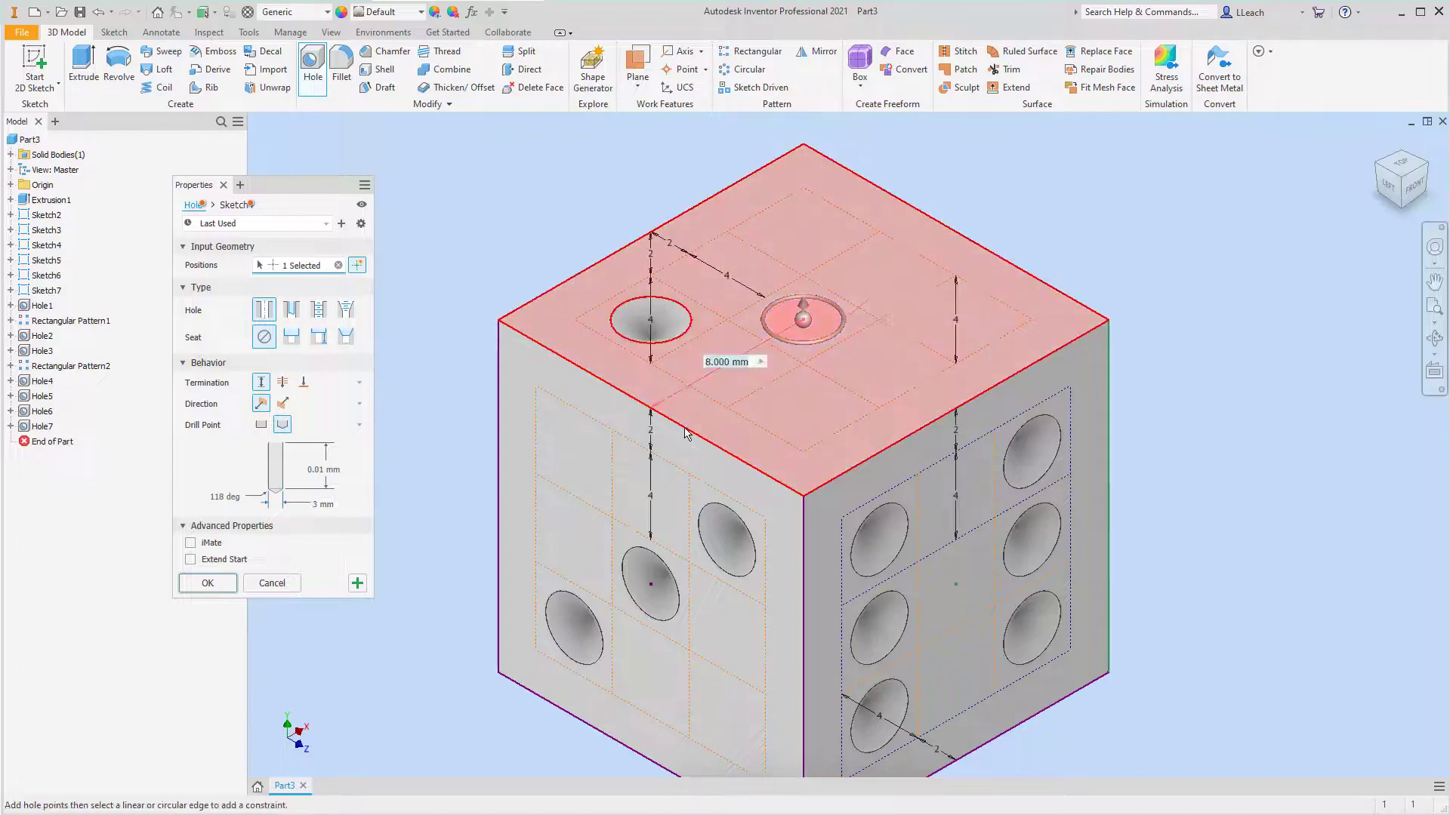
pyautogui.write('8')
pyautogui.press('Return')
pyautogui.click(936, 427)
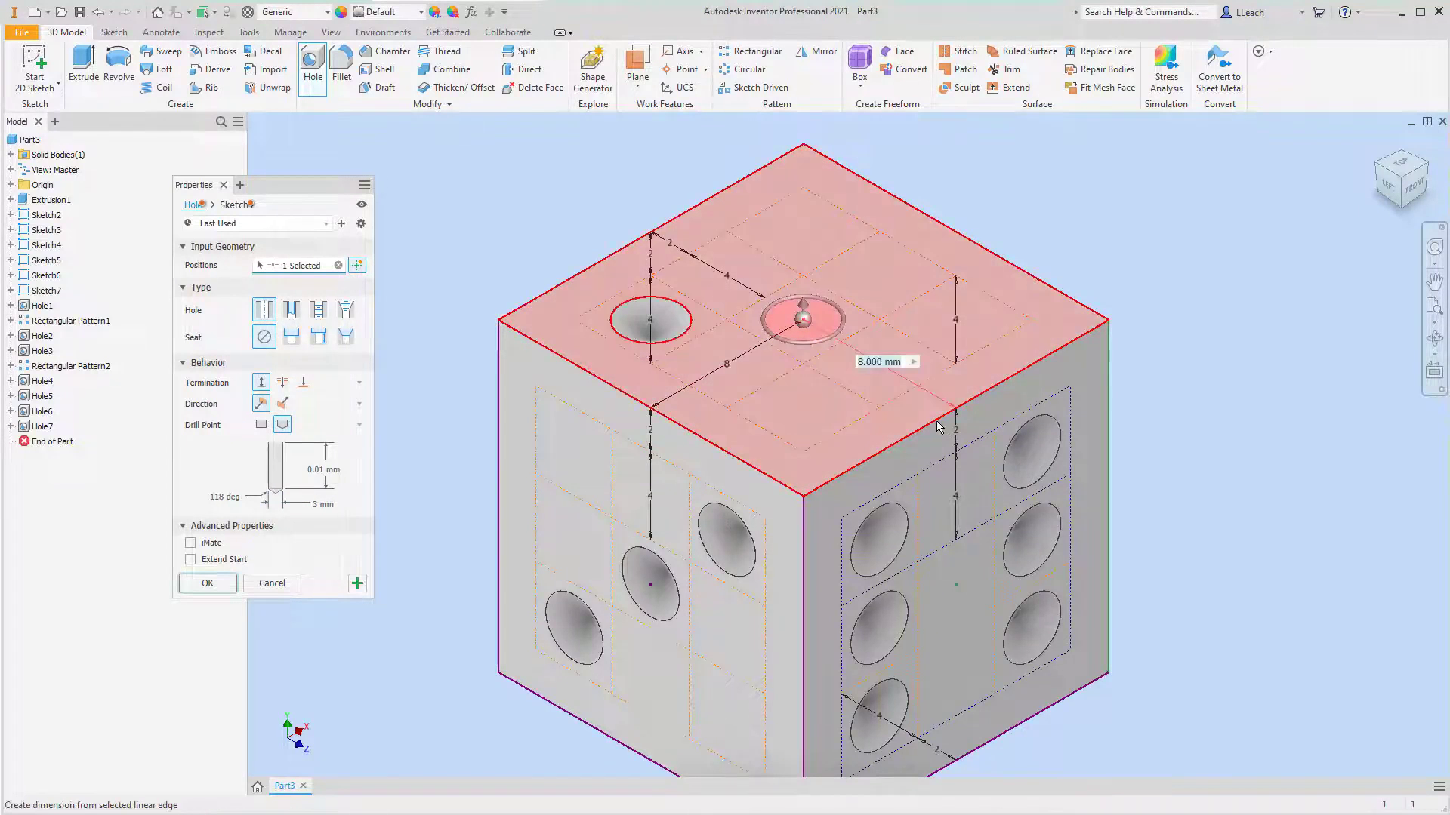
pyautogui.press('Return')
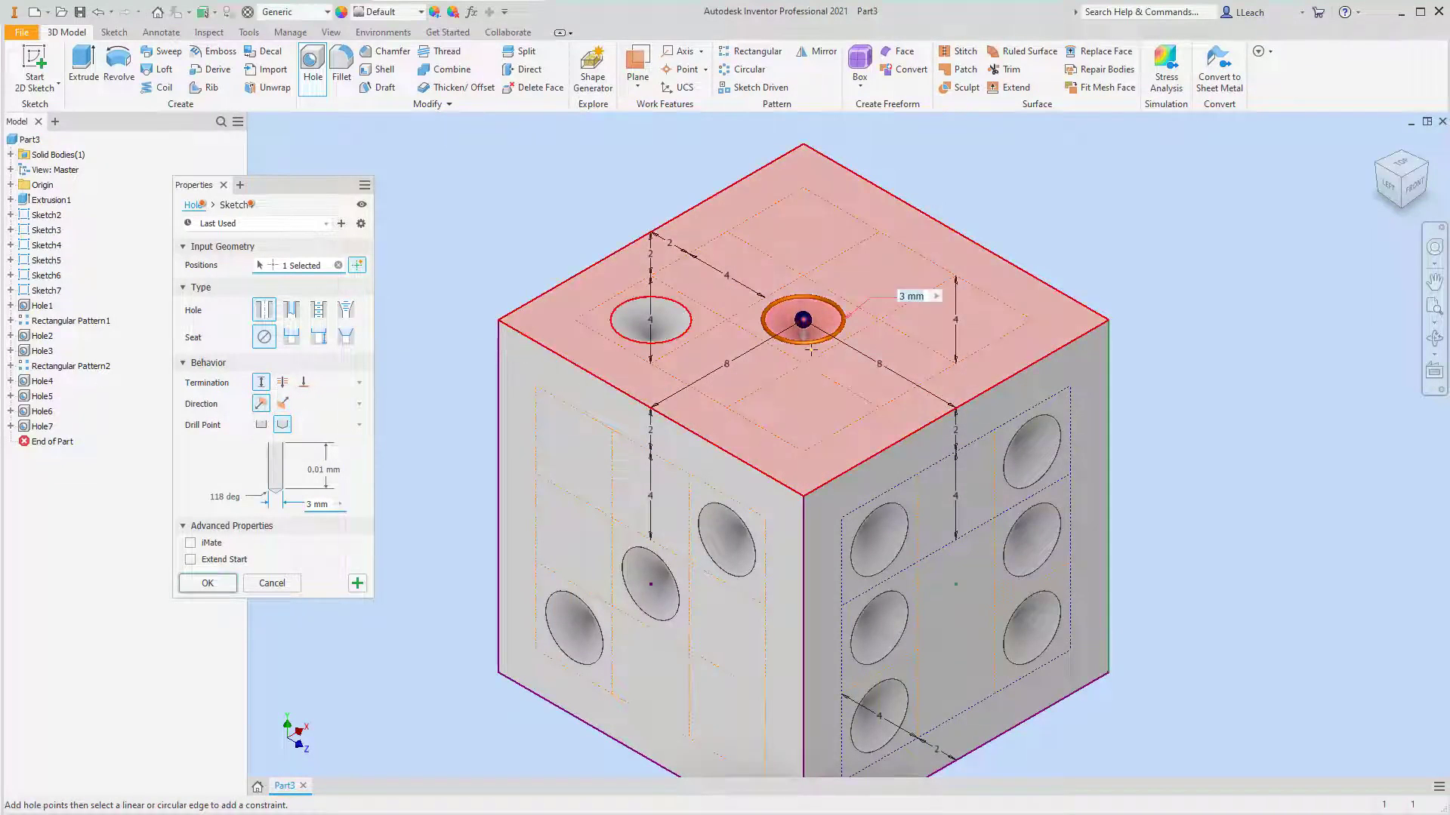
pyautogui.click(229, 582)
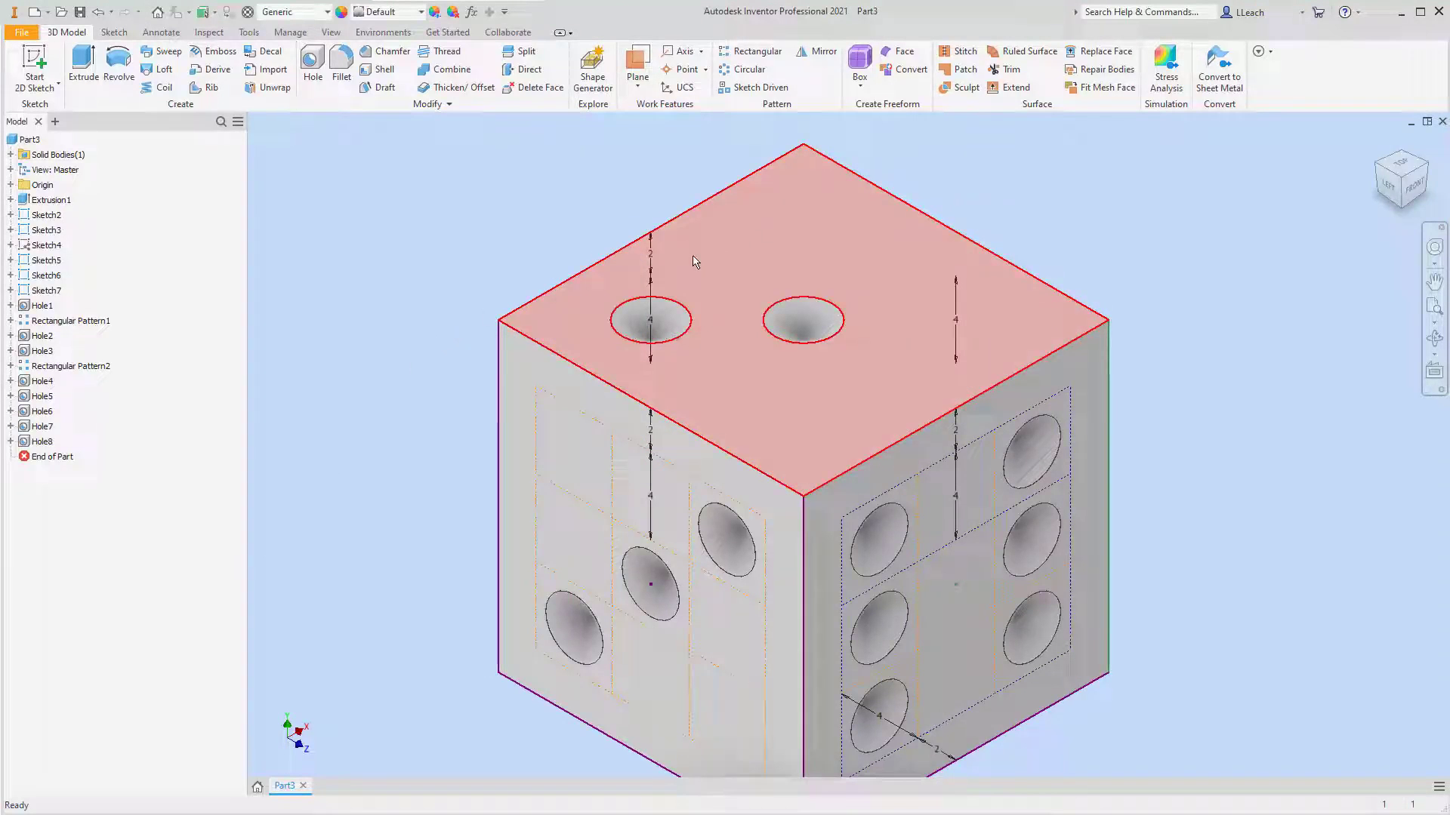
# Set up a rectangular pattern of the top face's corner hole, two instances 8 mm apart along the front edge, heading away from the left face.
pyautogui.click(759, 52)
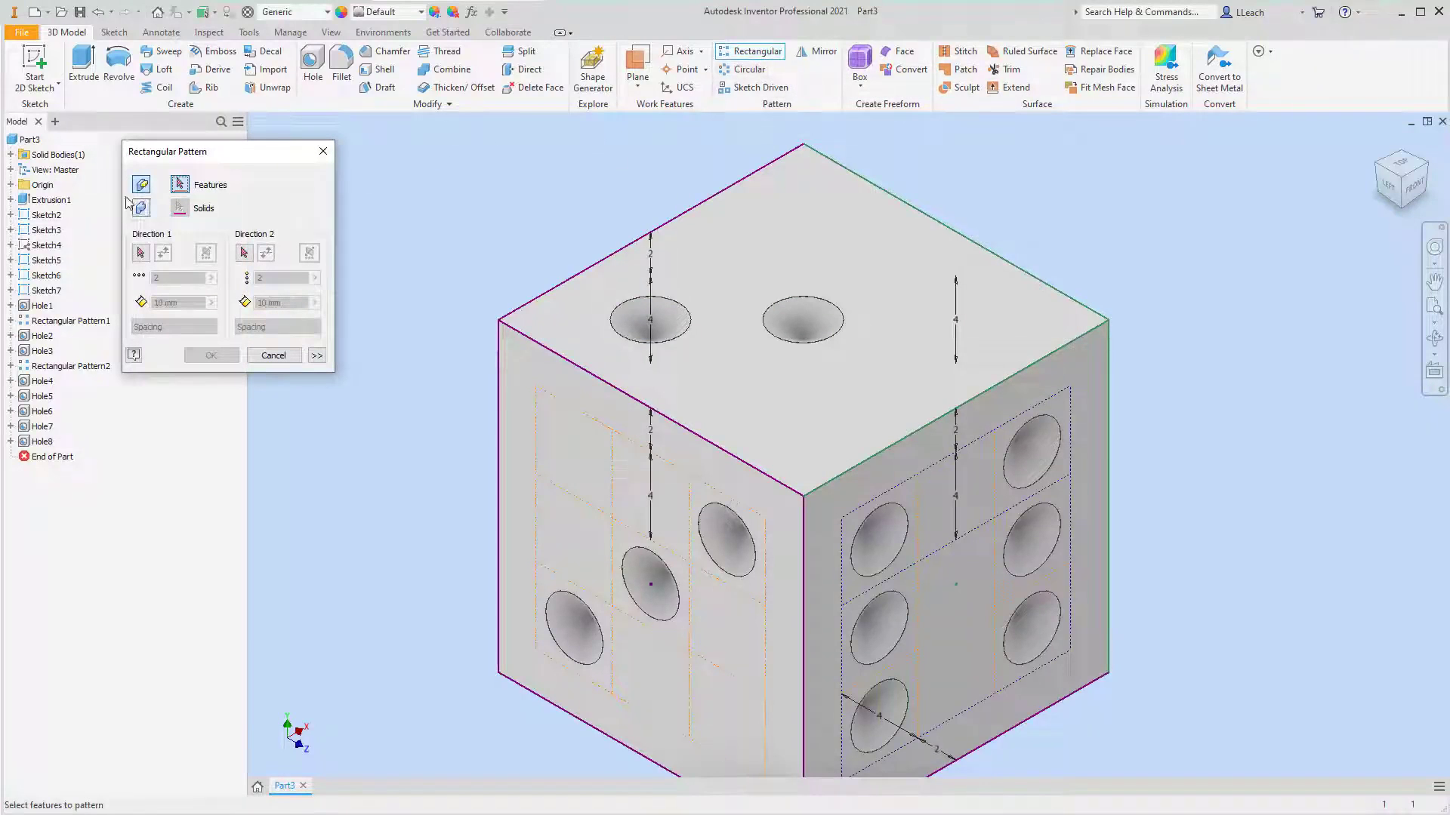
pyautogui.click(667, 305)
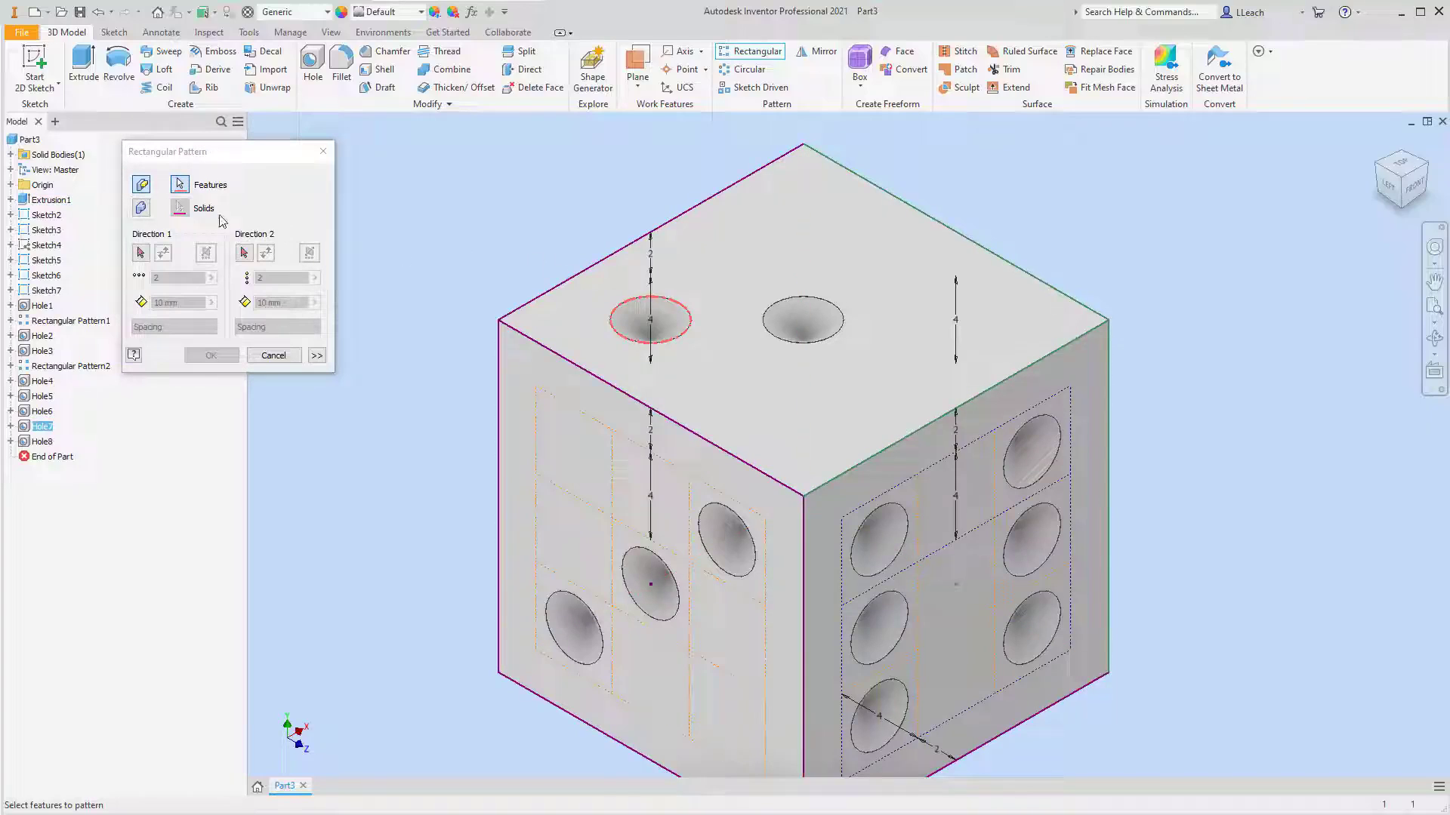
pyautogui.click(142, 254)
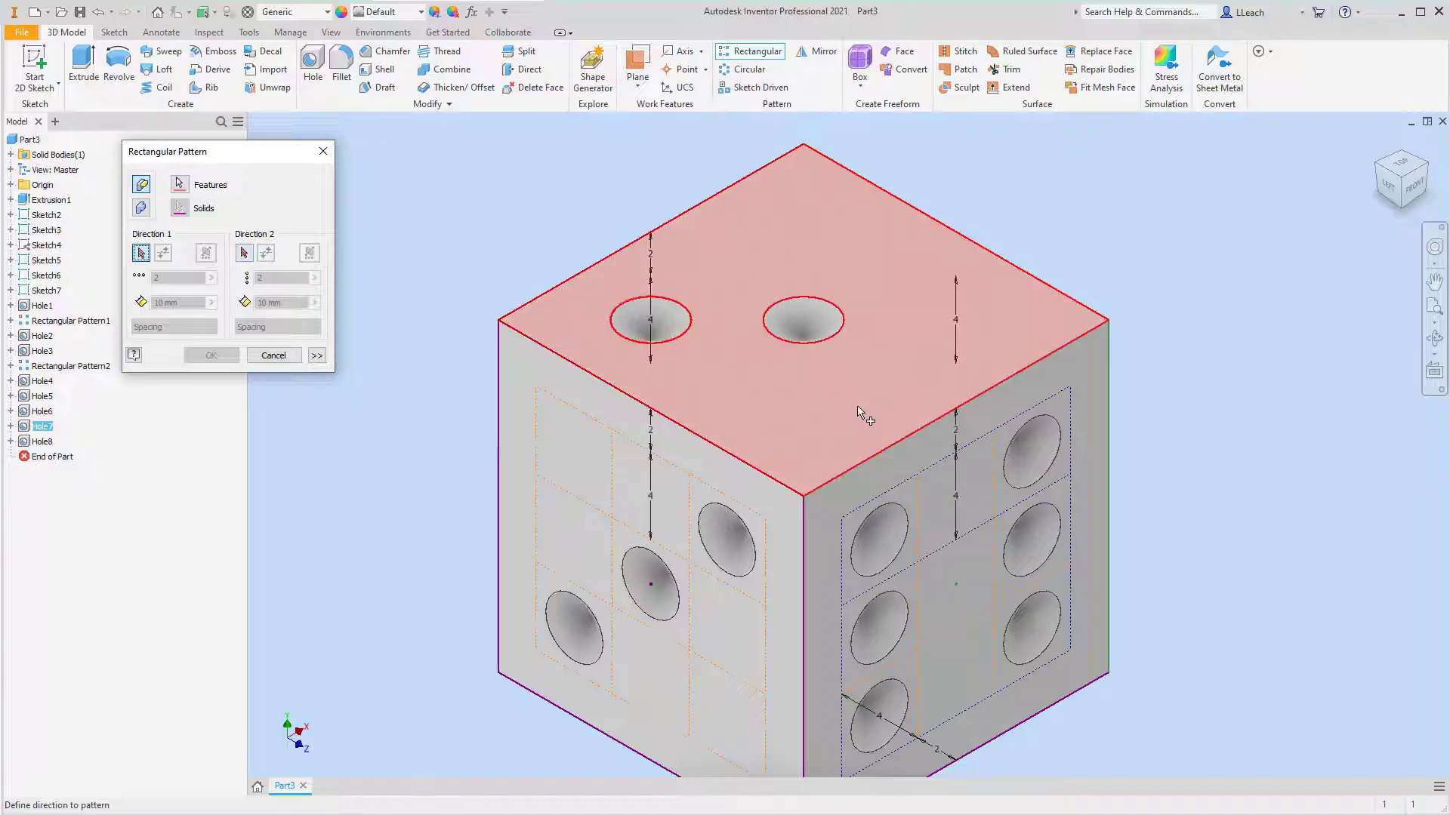
pyautogui.click(867, 457)
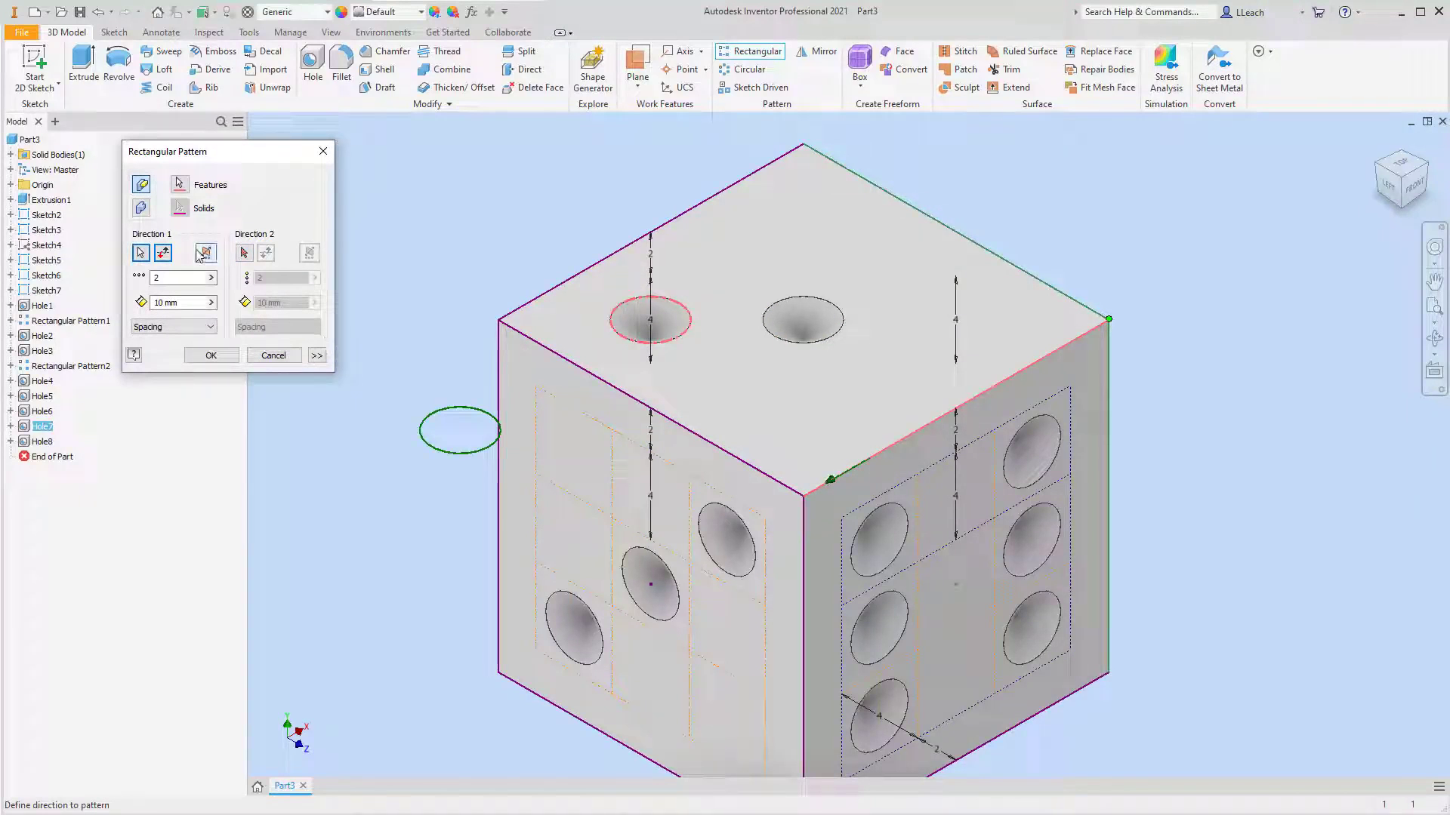
pyautogui.click(163, 253)
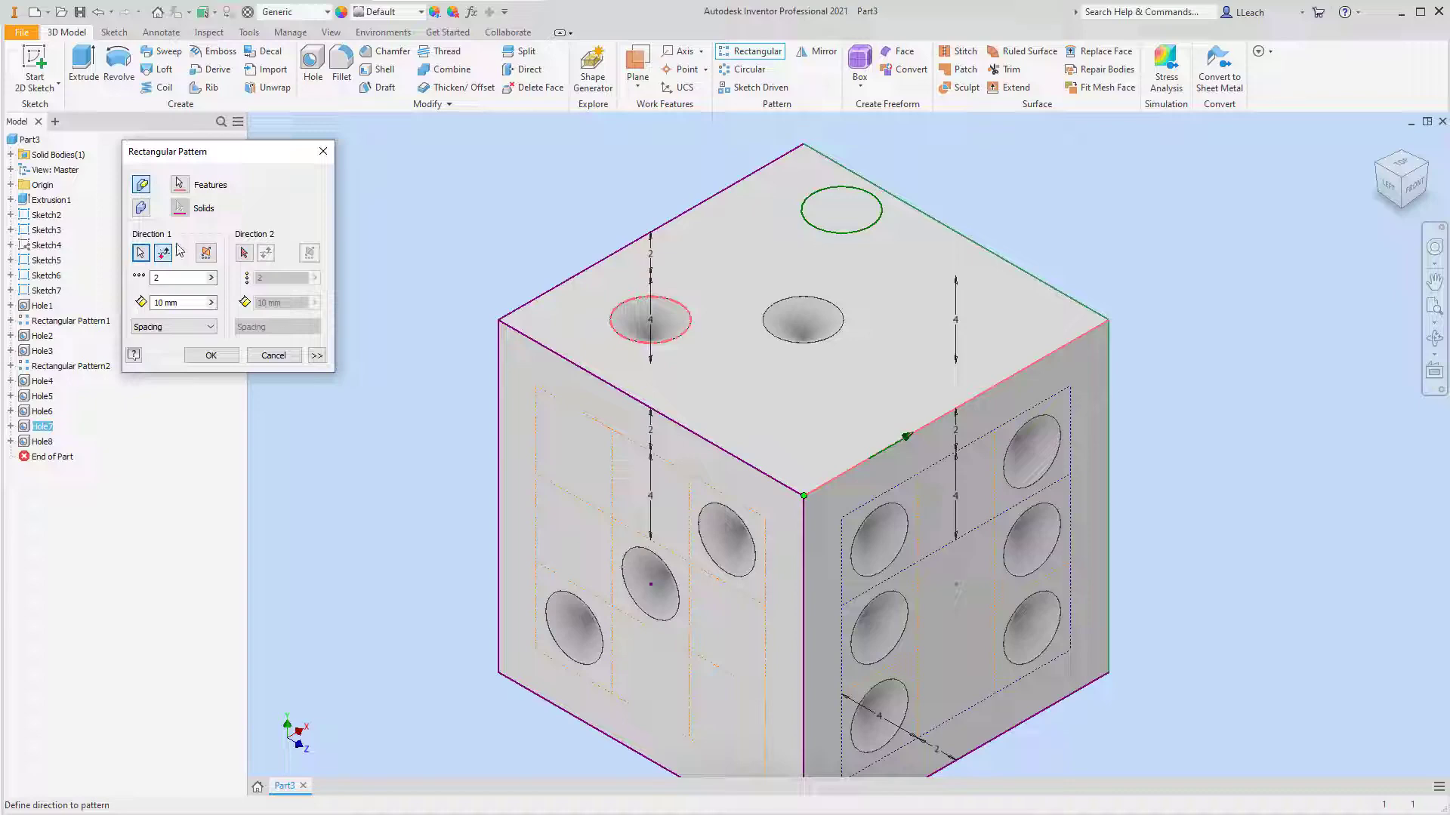
pyautogui.click(166, 302)
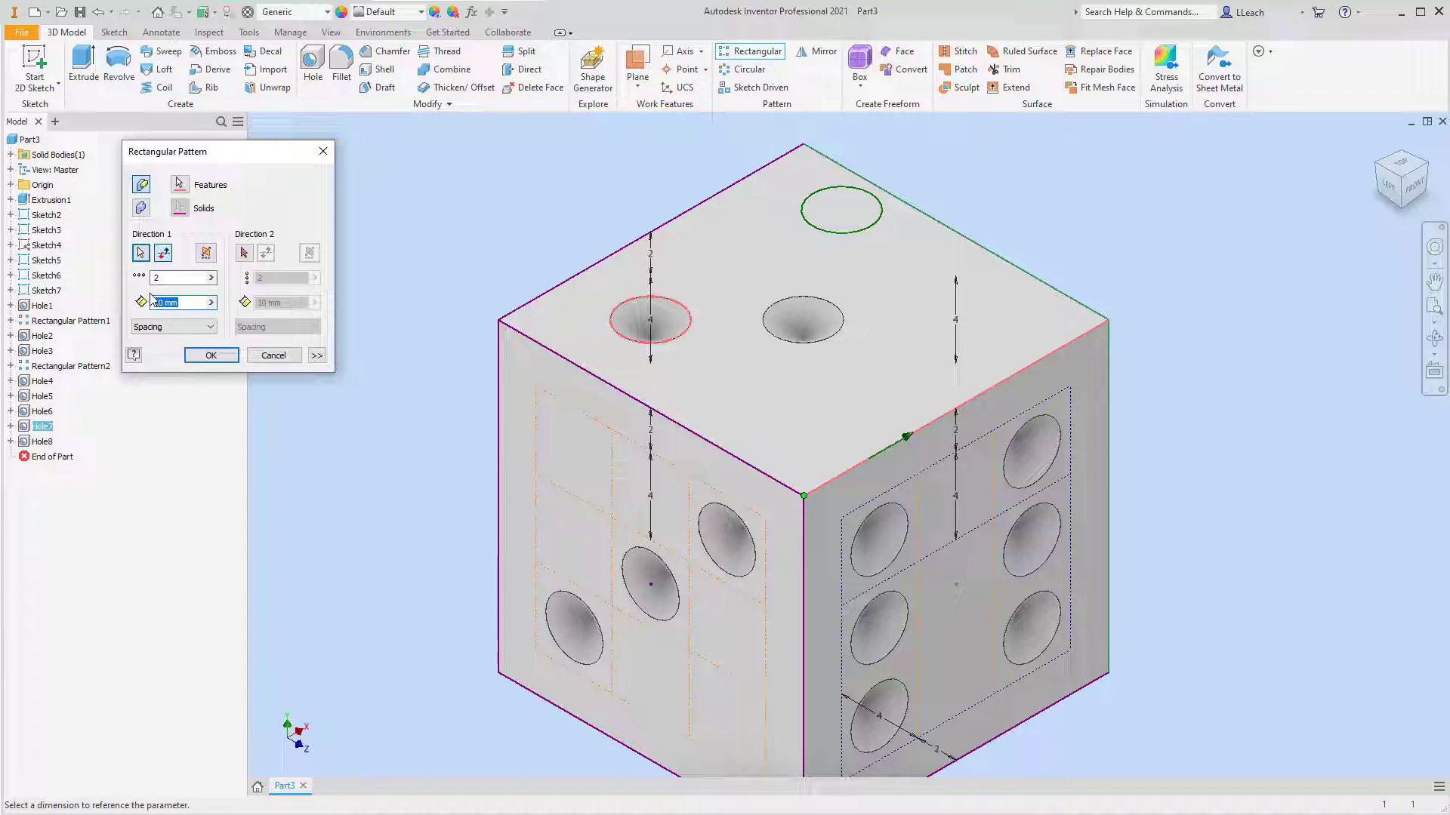
pyautogui.write('8')
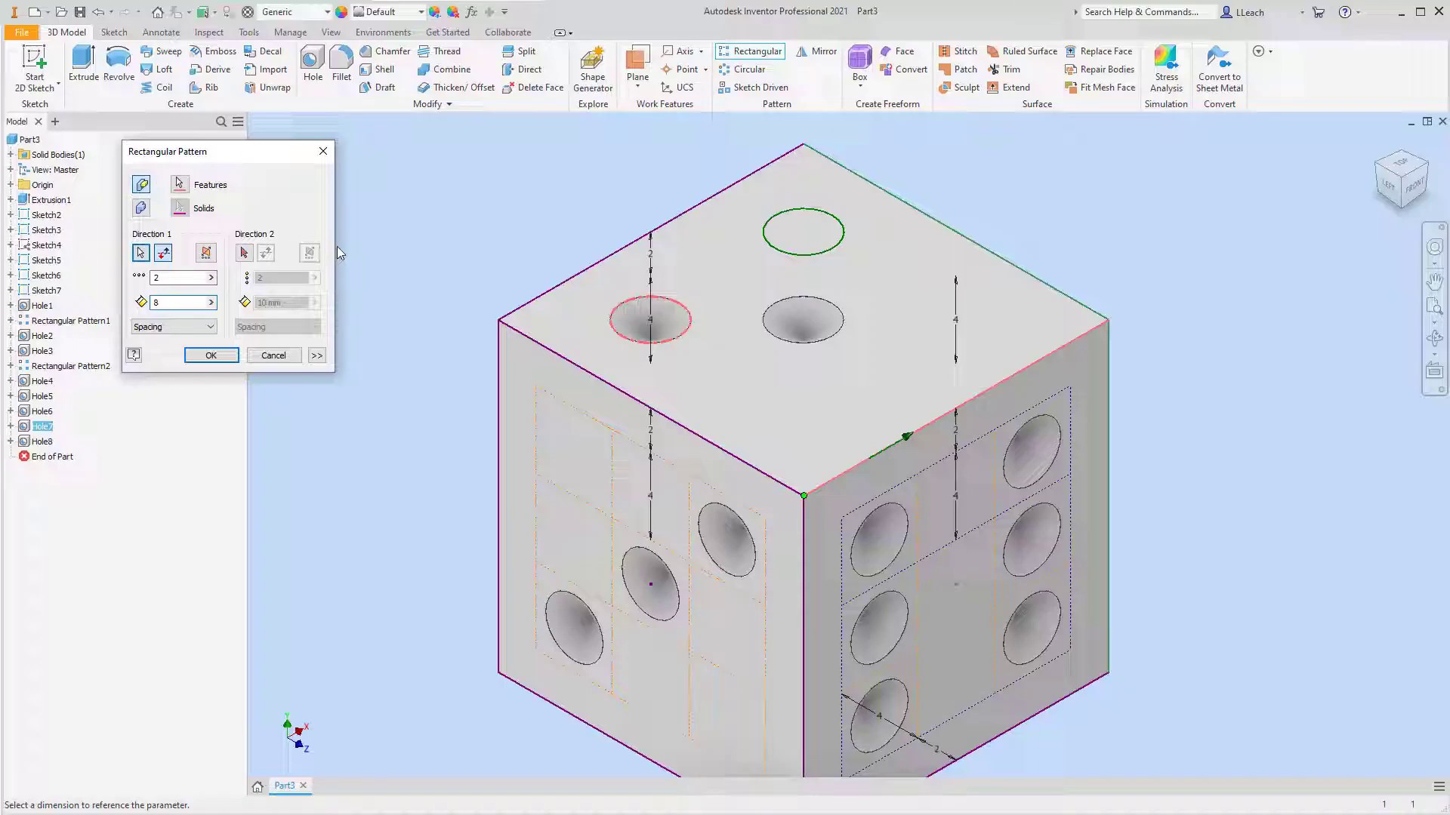
# Add a second pattern direction along the top face's left edge towards the front, two instances 8 mm apart, and create the pattern.
pyautogui.click(243, 253)
pyautogui.click(669, 222)
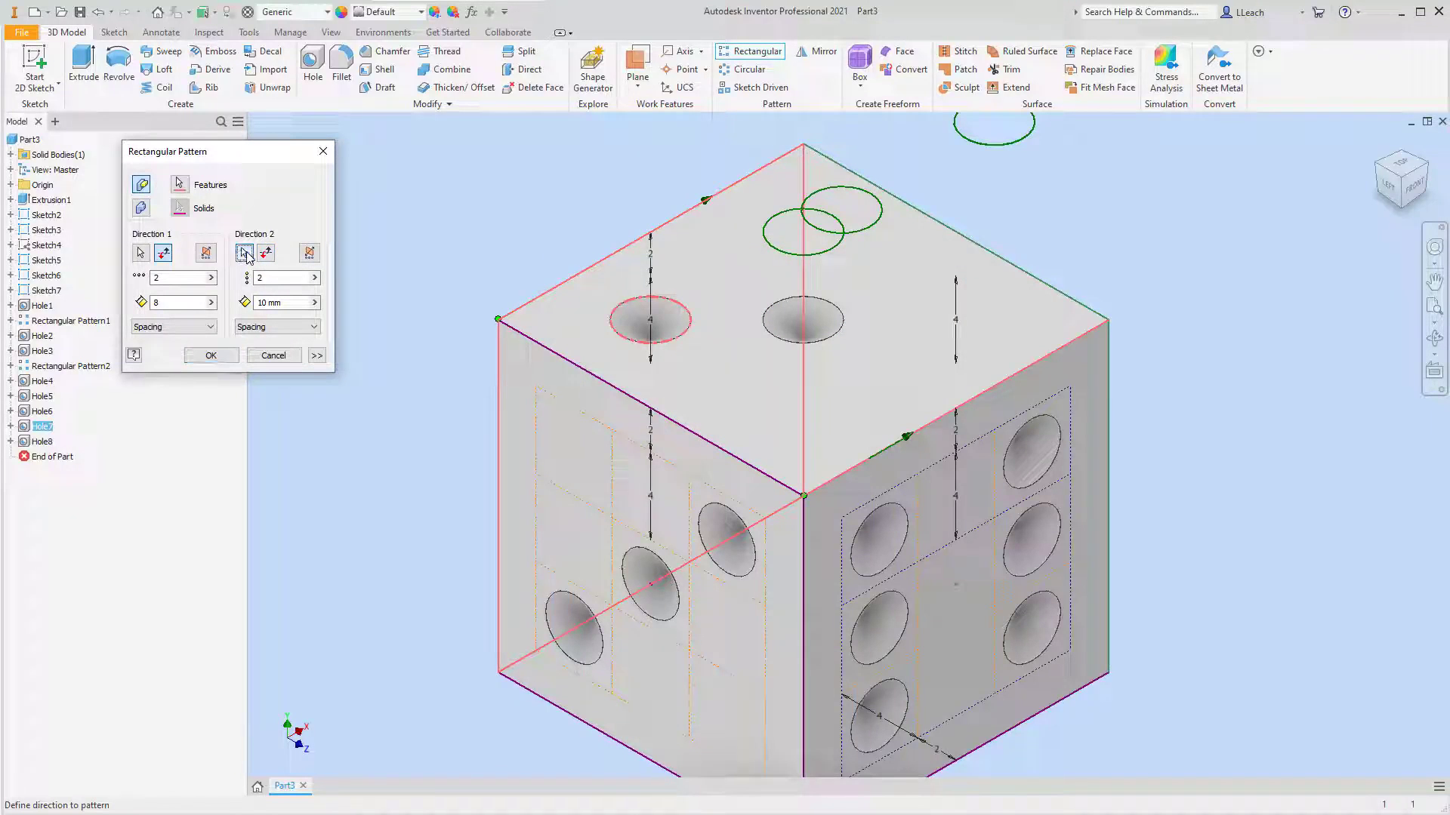
pyautogui.click(936, 423)
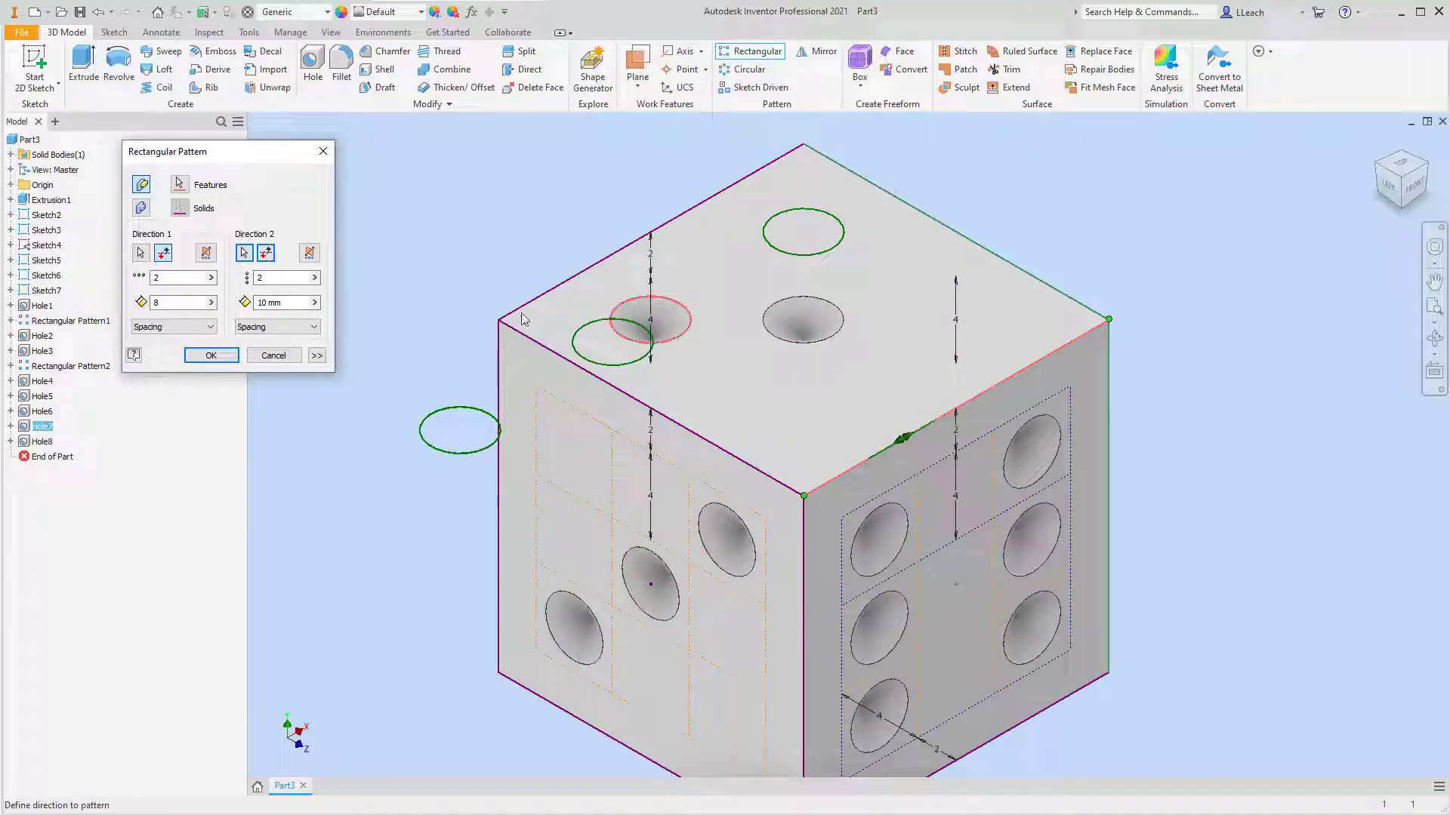
pyautogui.click(243, 254)
pyautogui.click(614, 392)
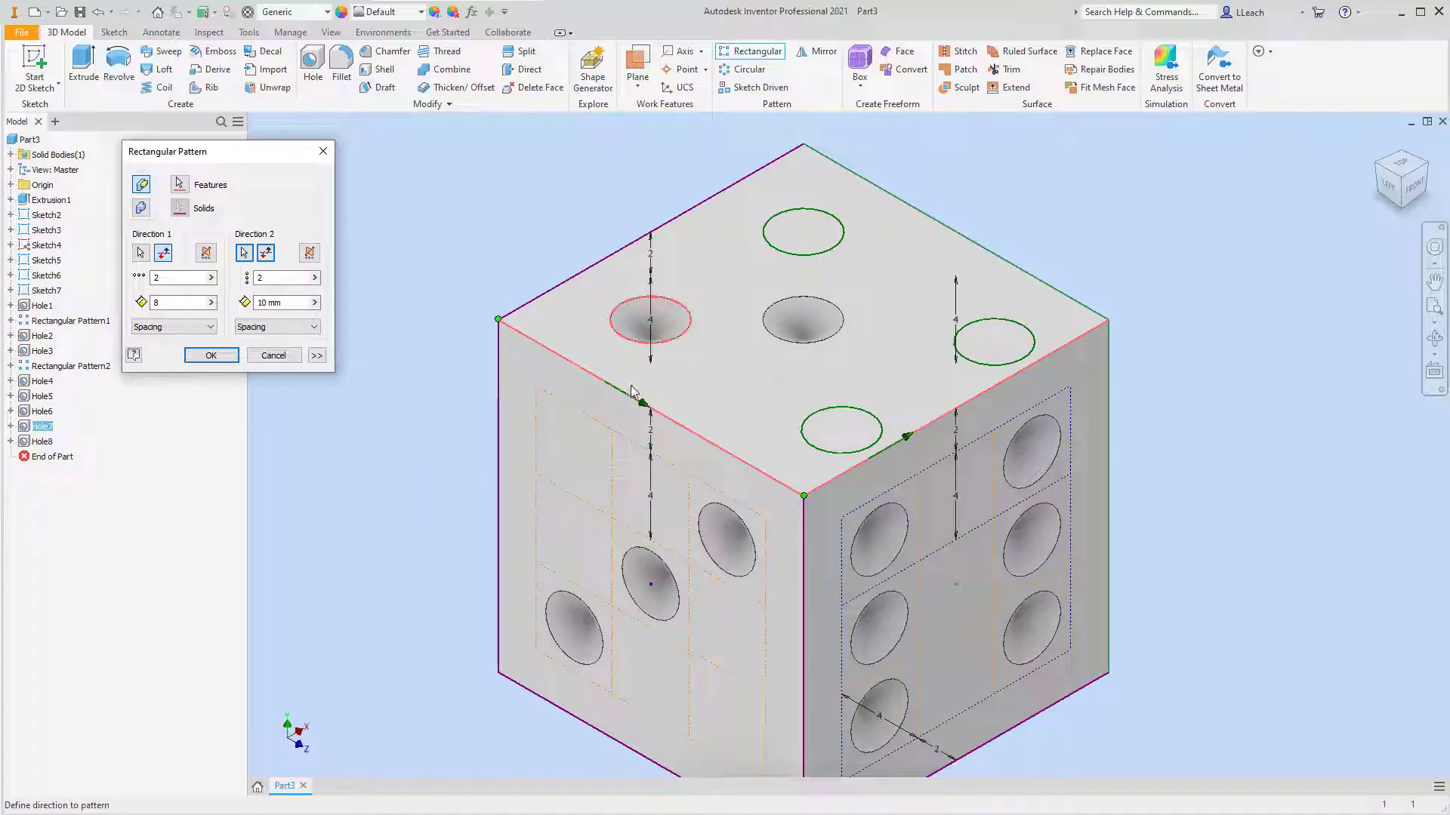
pyautogui.click(296, 304)
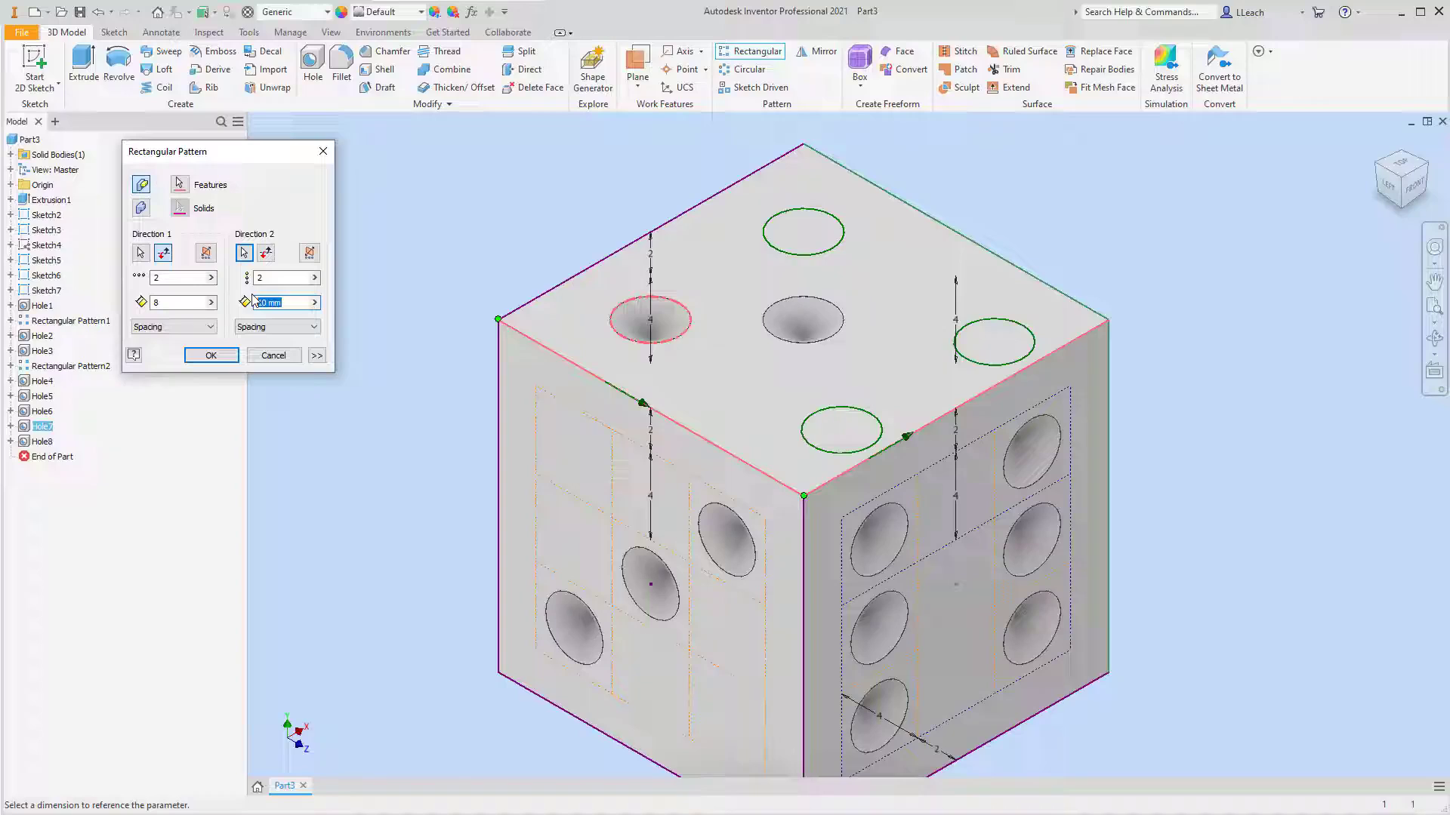
pyautogui.write('8')
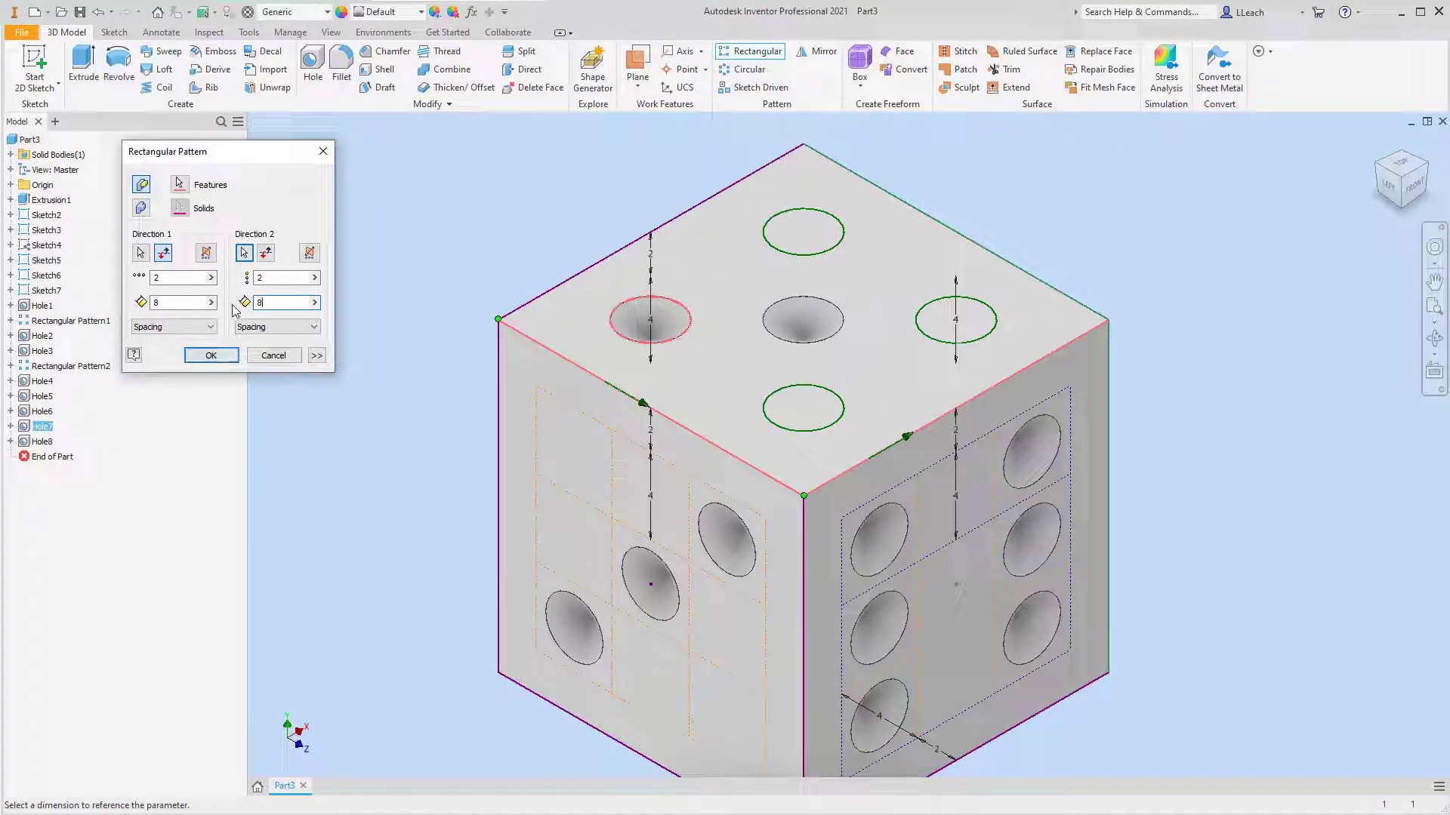
pyautogui.click(211, 355)
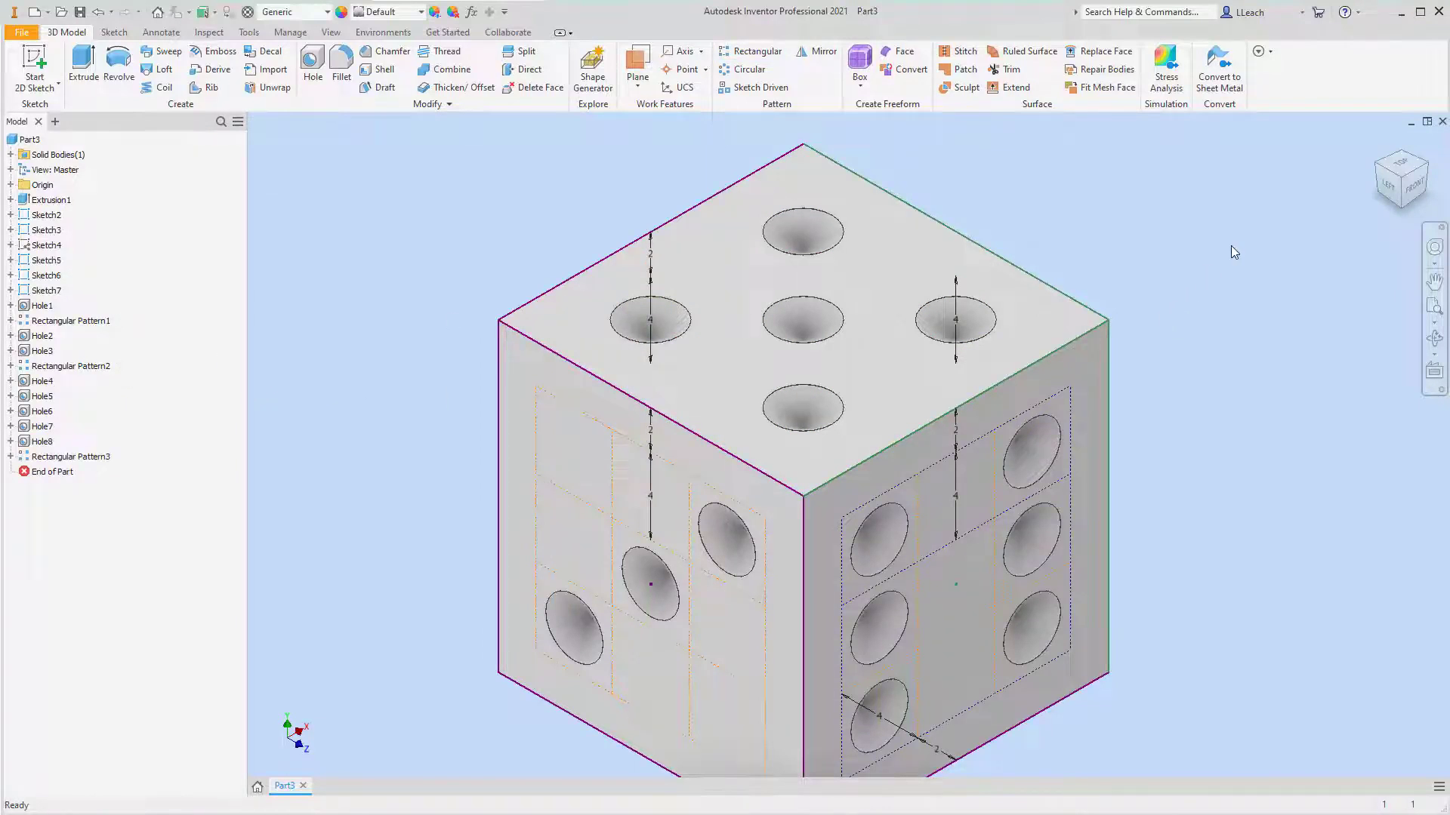
# Create a 3 mm hole, 0.01 mm deep, on the bottom face, 4 mm from the edges shared with the front and right faces.
pyautogui.click(1404, 166)
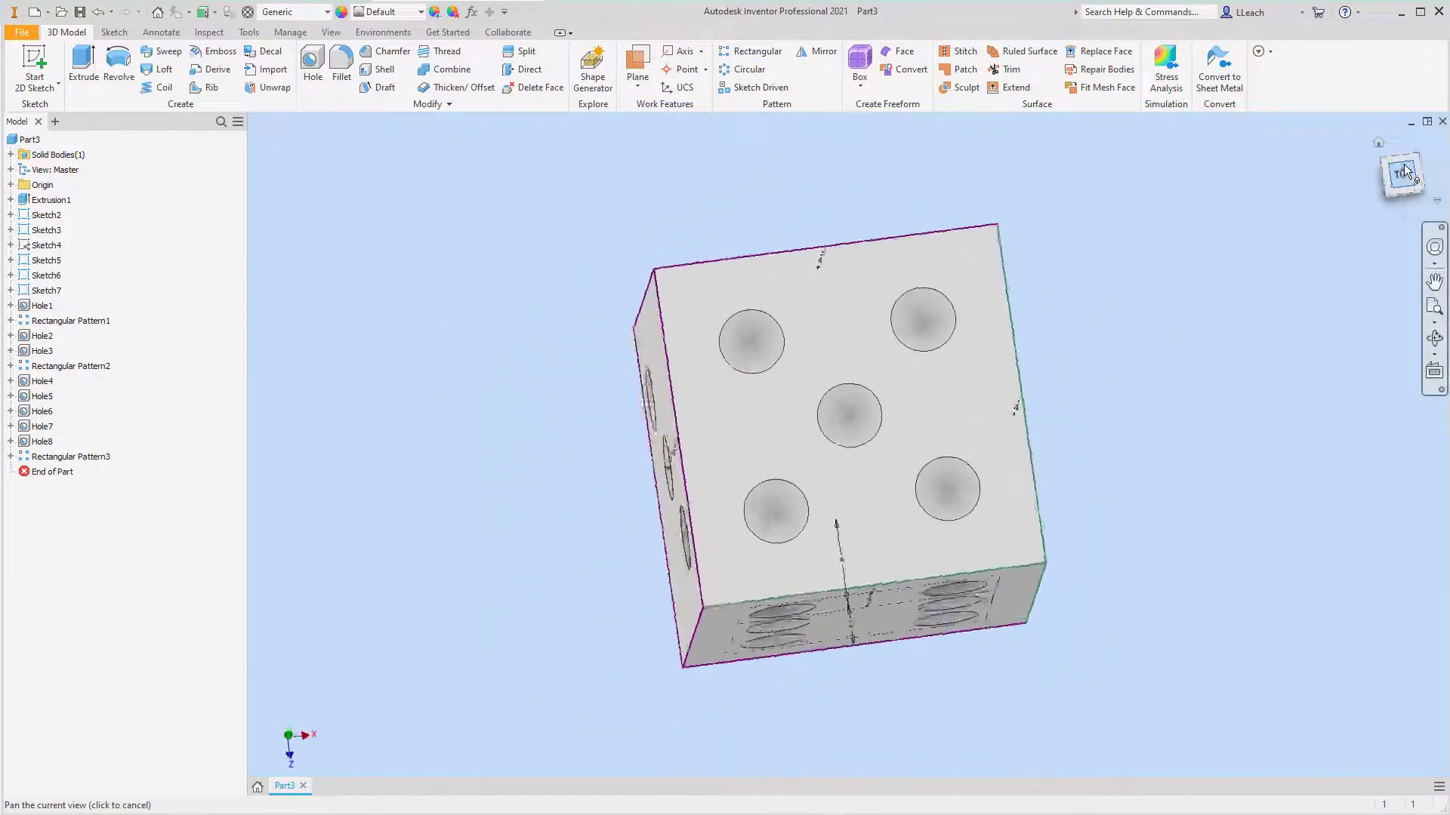
pyautogui.click(1432, 184)
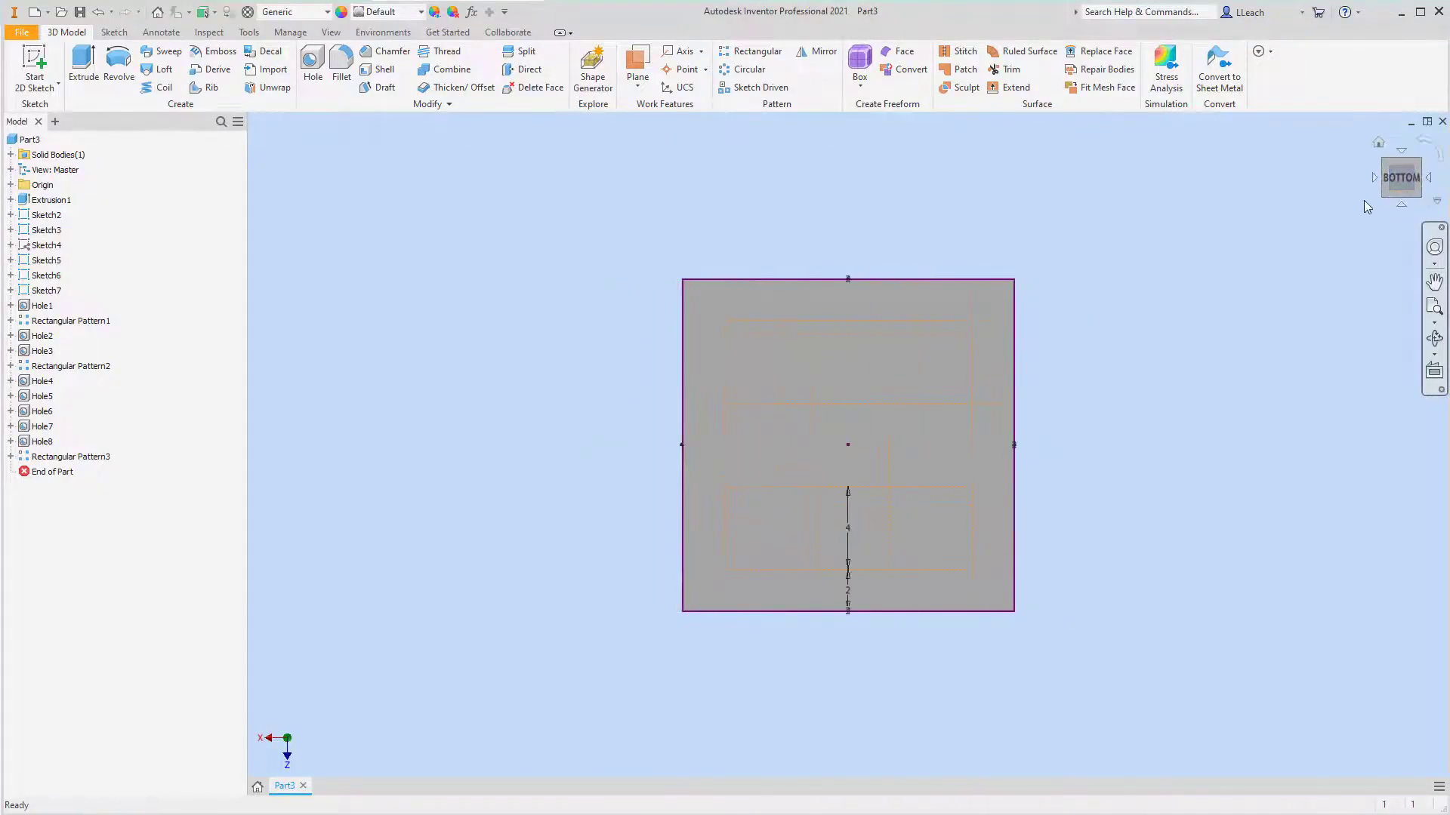
pyautogui.click(1388, 167)
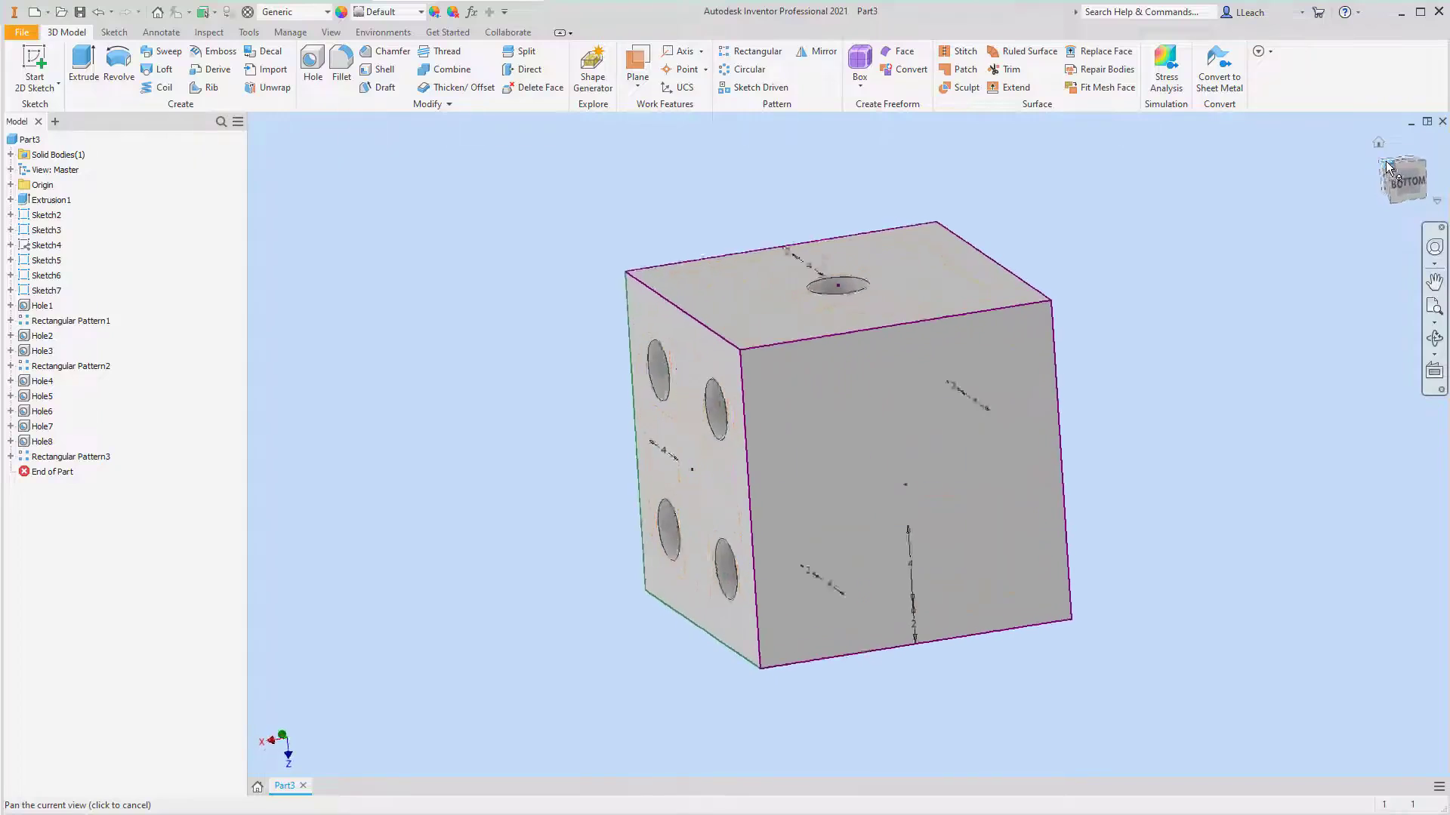
pyautogui.moveTo(1201, 378); pyautogui.dragTo(972, 310)
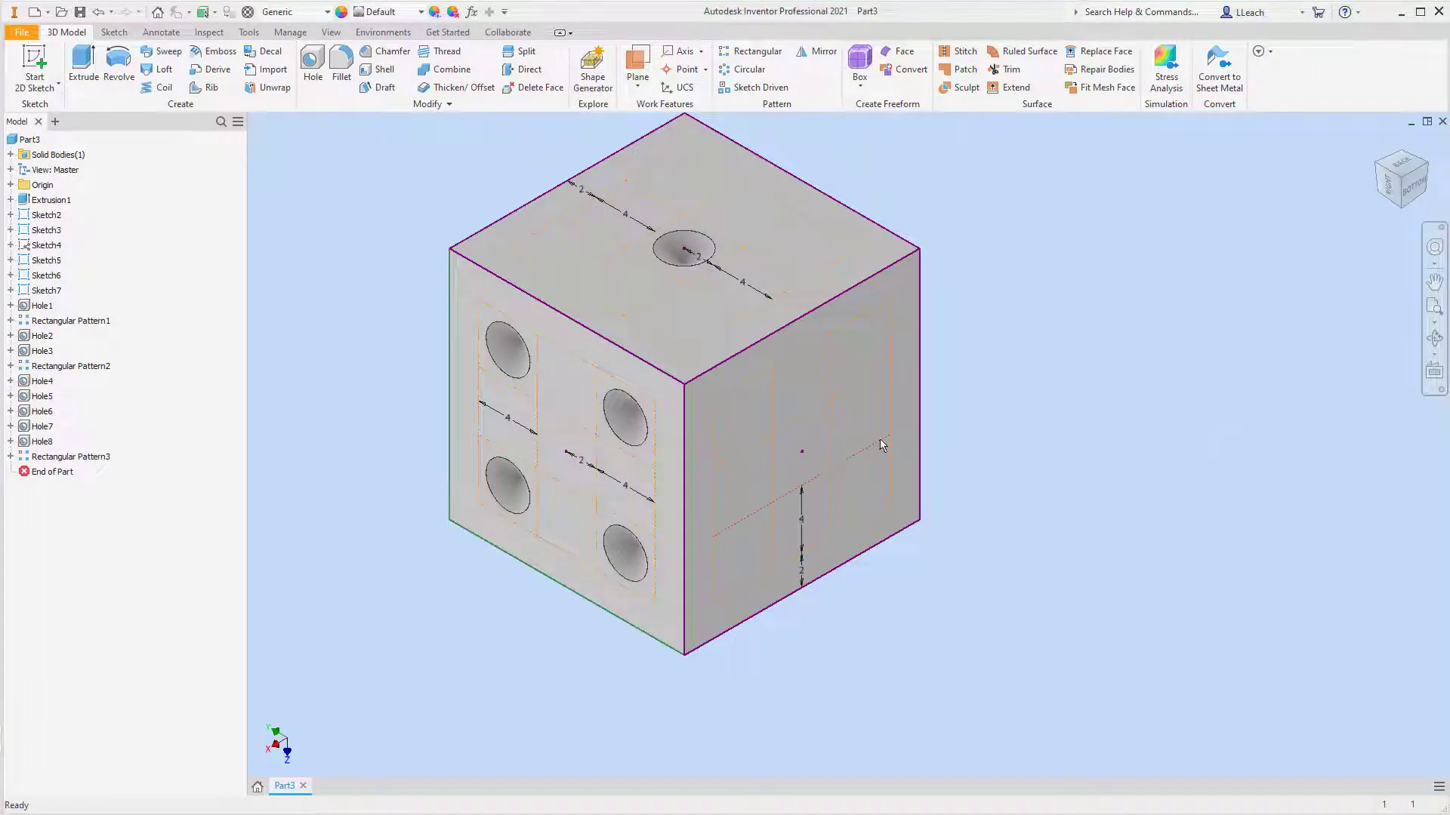
pyautogui.click(312, 64)
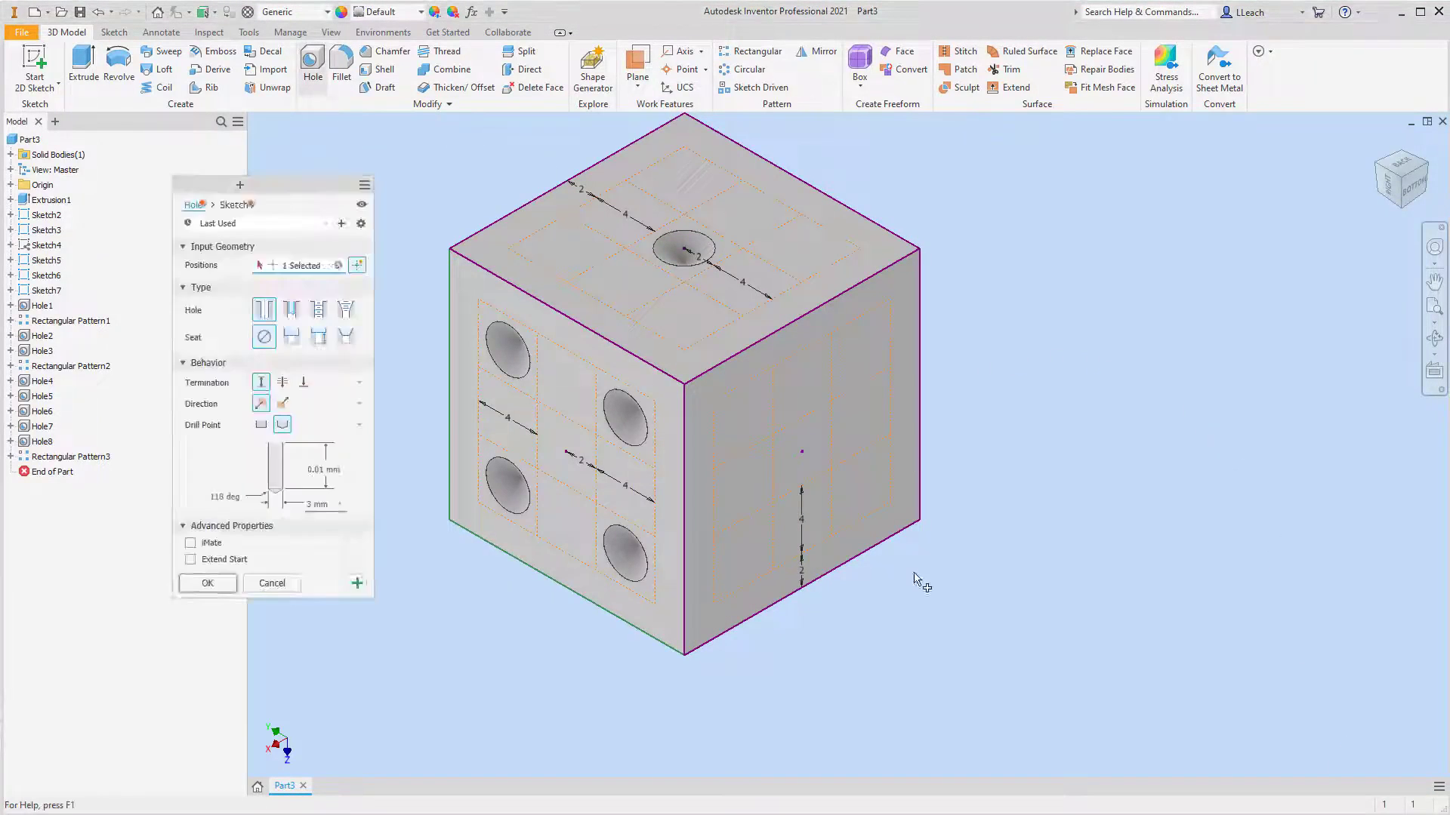
pyautogui.click(747, 552)
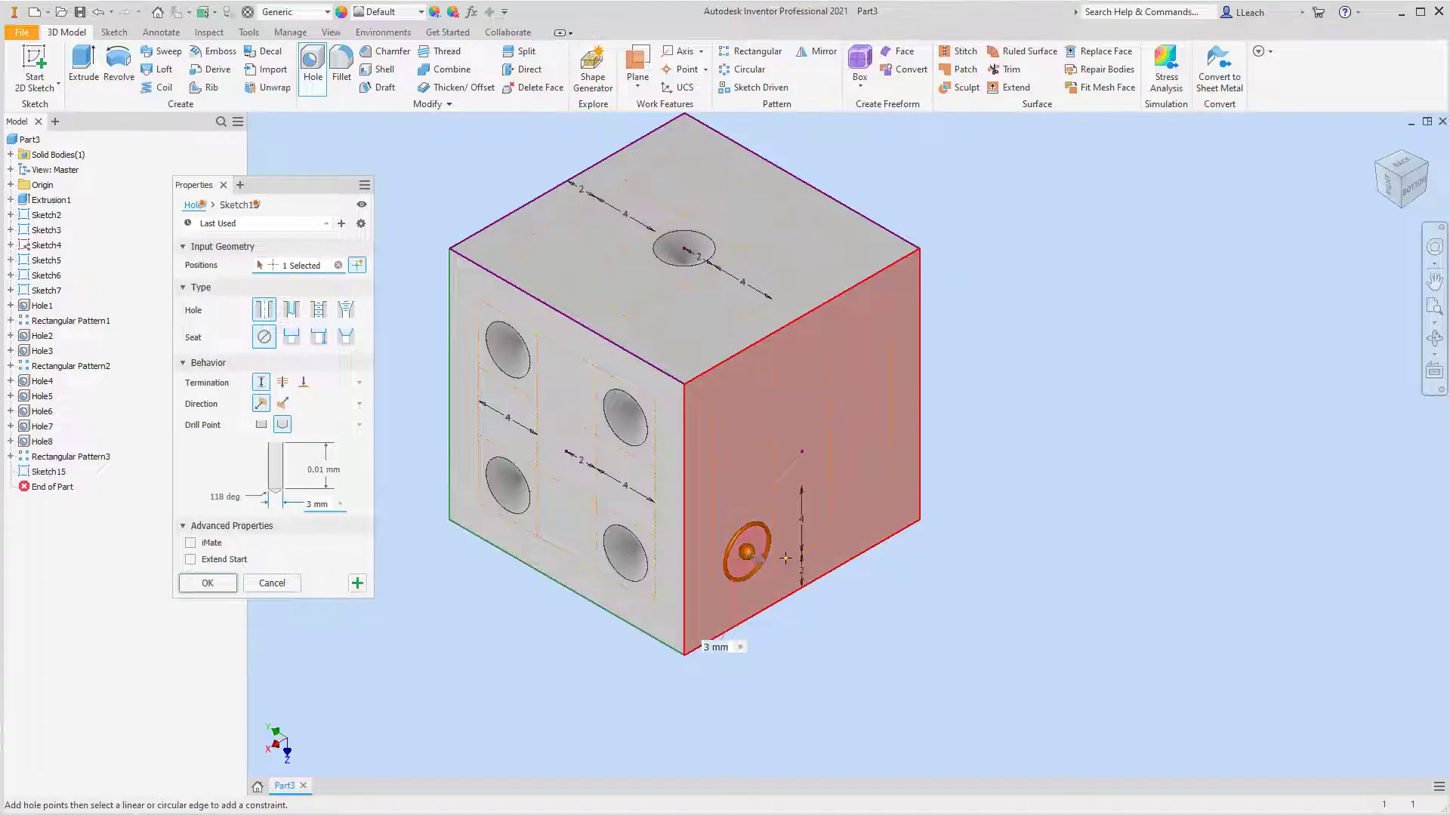
pyautogui.click(762, 617)
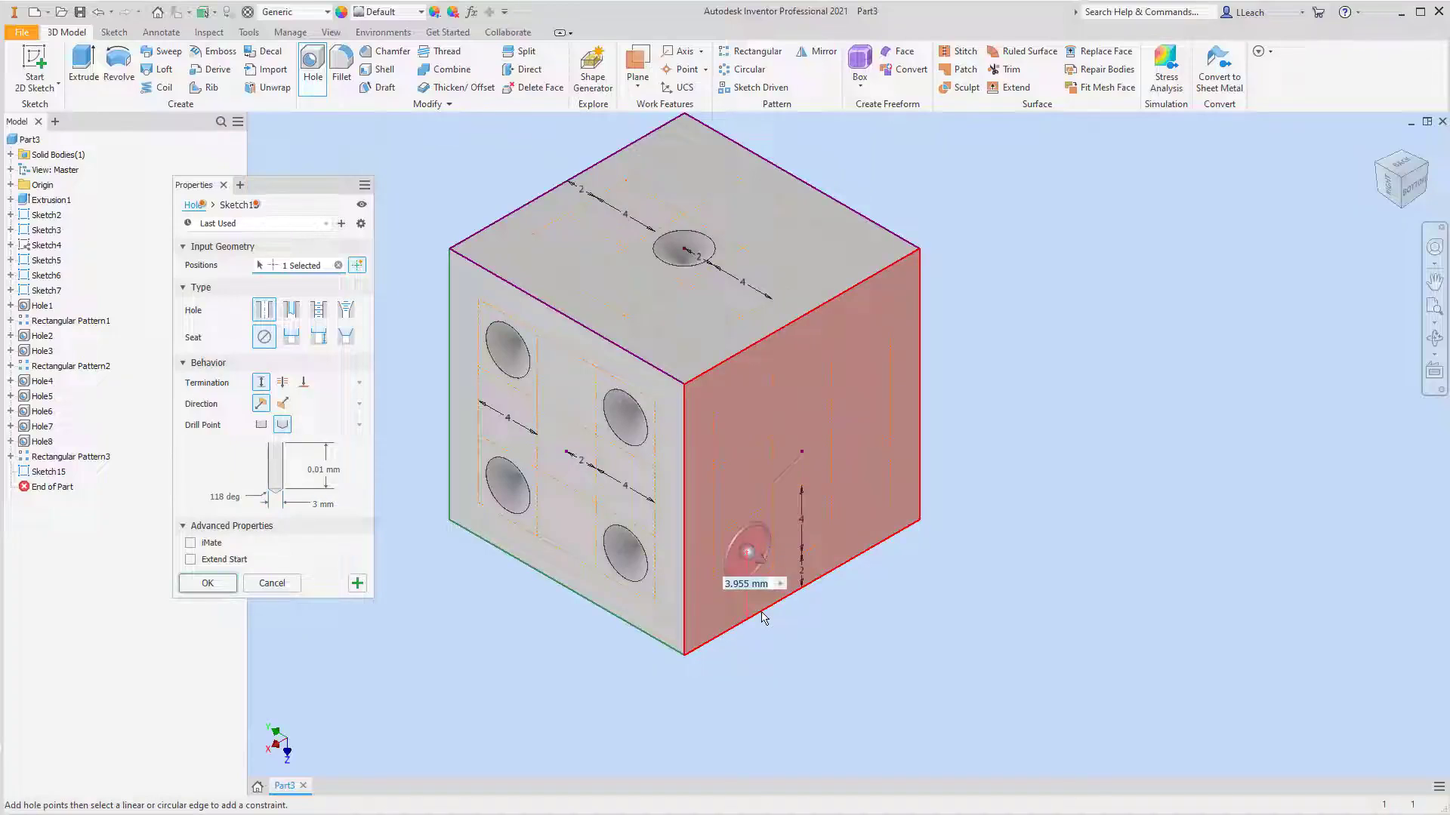
pyautogui.write('4')
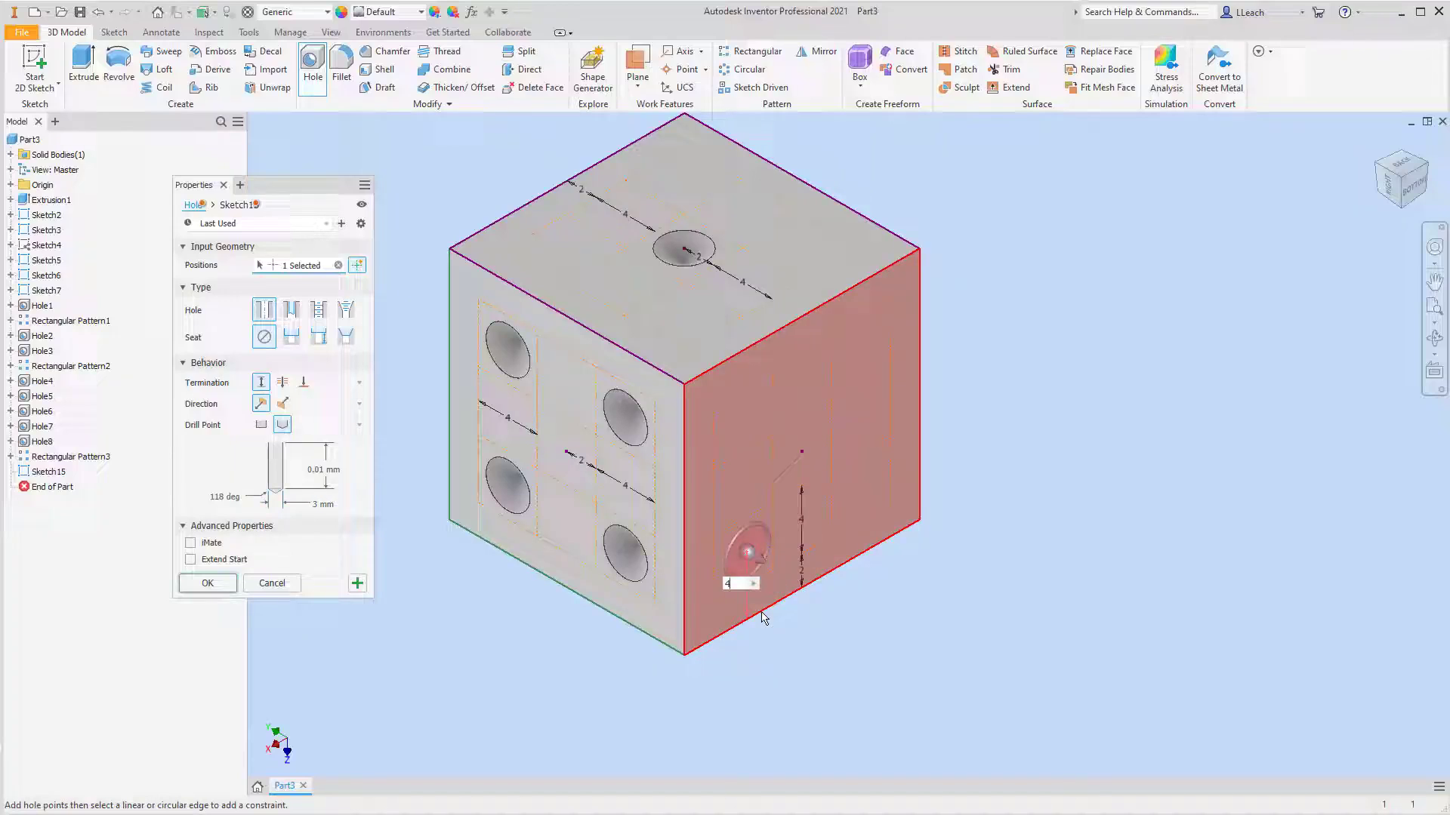
pyautogui.click(686, 564)
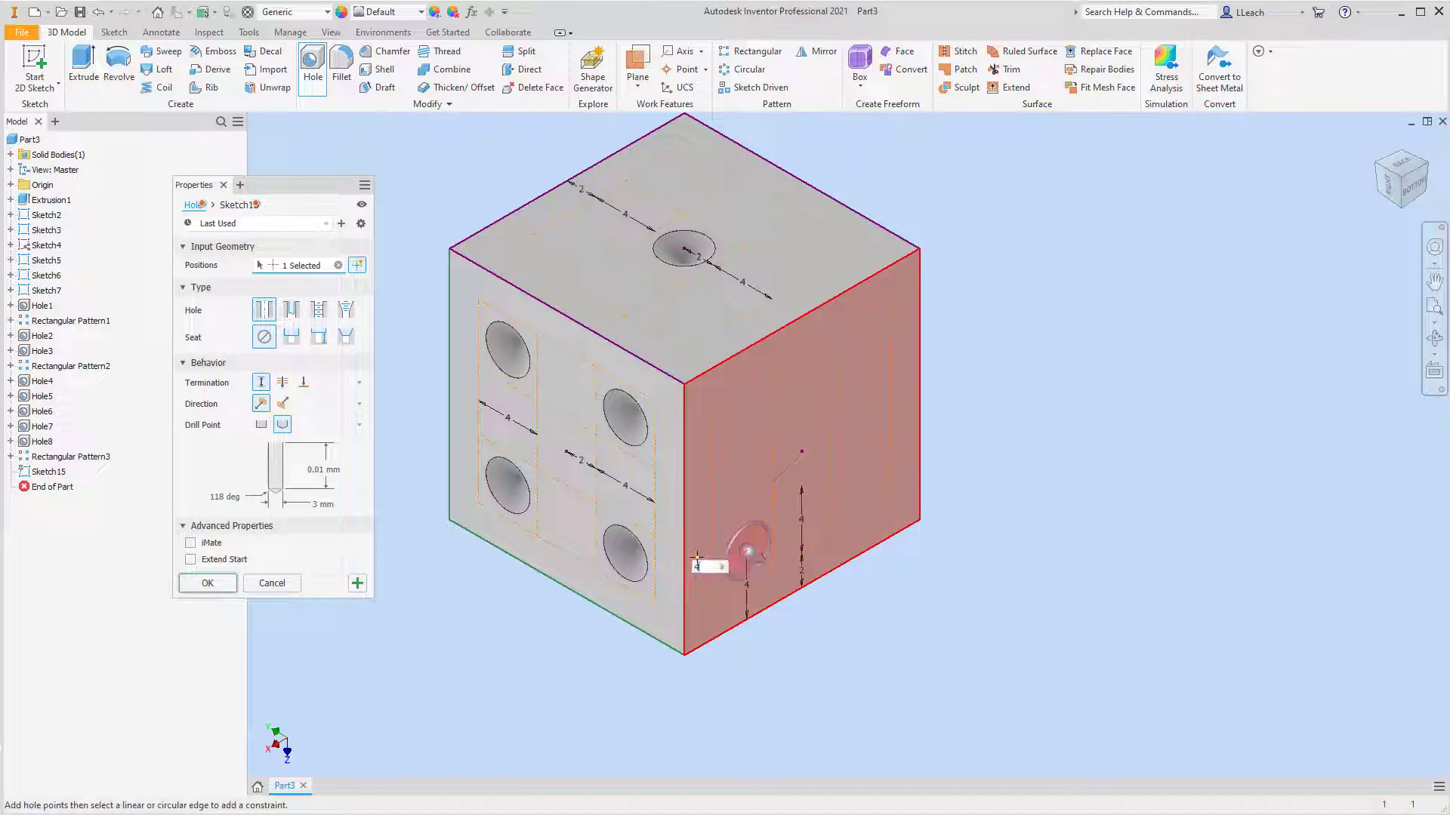
pyautogui.write('4')
pyautogui.press('Return')
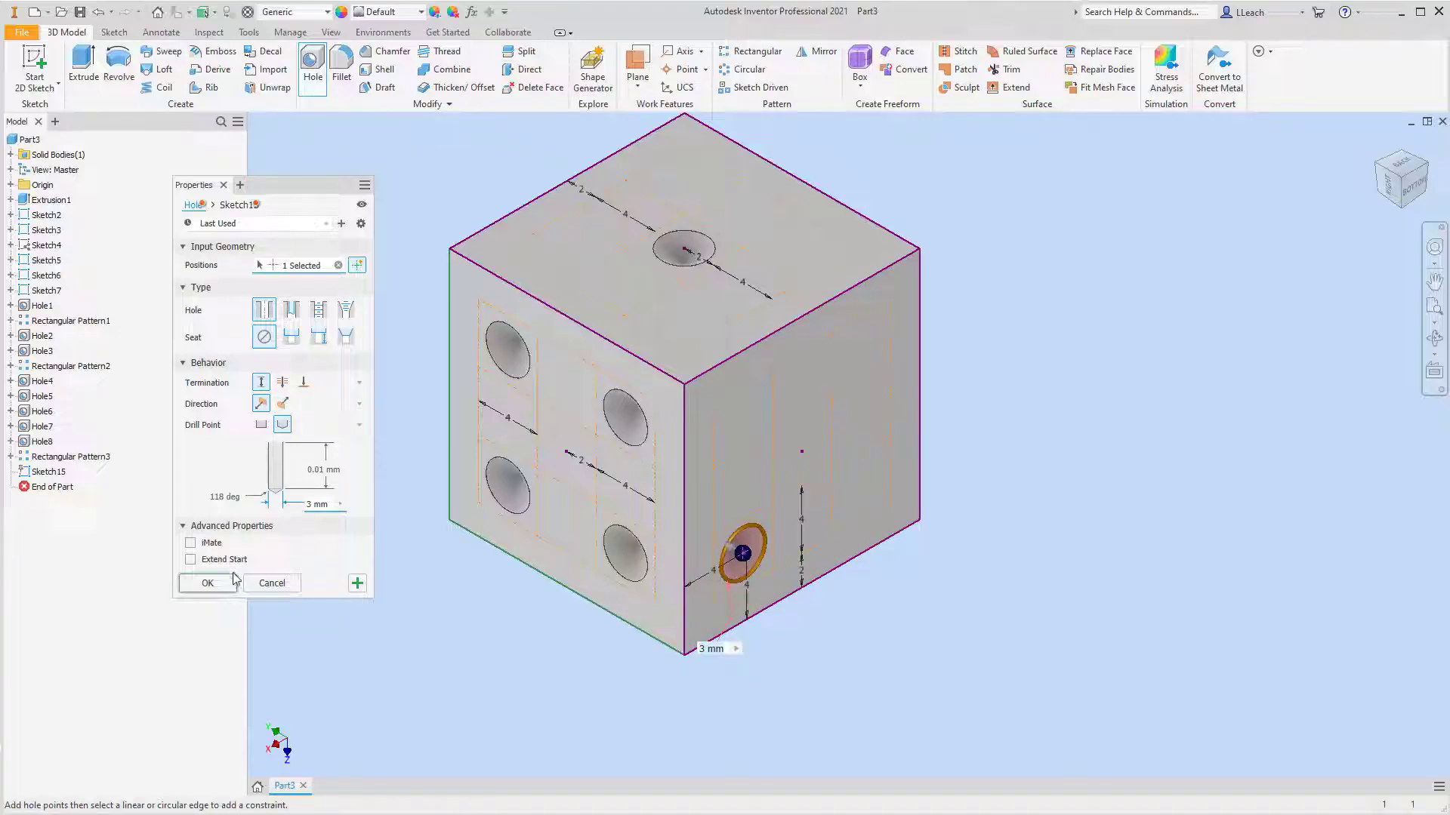
pyautogui.click(208, 583)
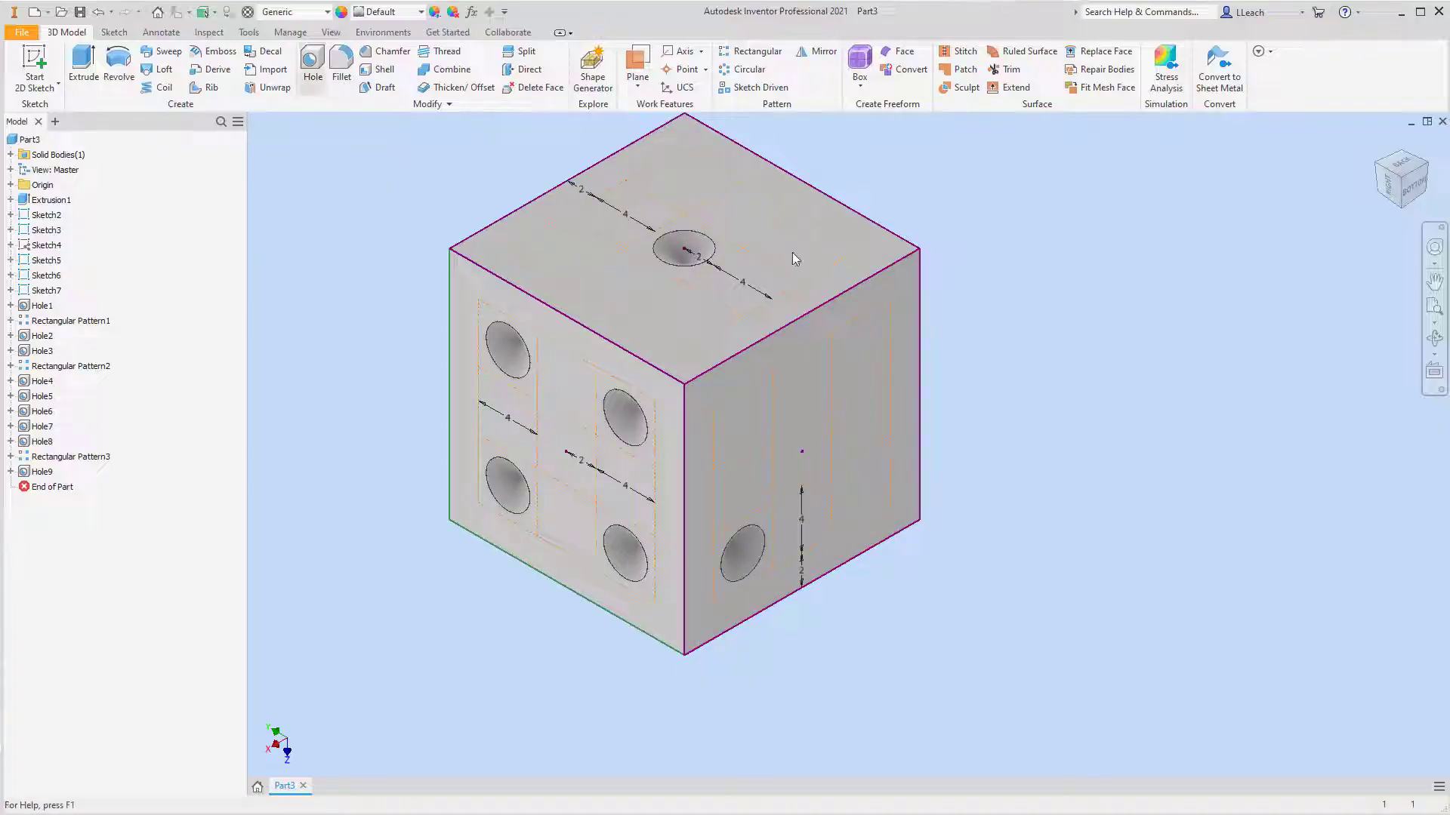
# Create a 3 mm hole, 0.01 mm deep, on the bottom face, 4 mm from the edges shared with the left and back faces.
pyautogui.click(863, 361)
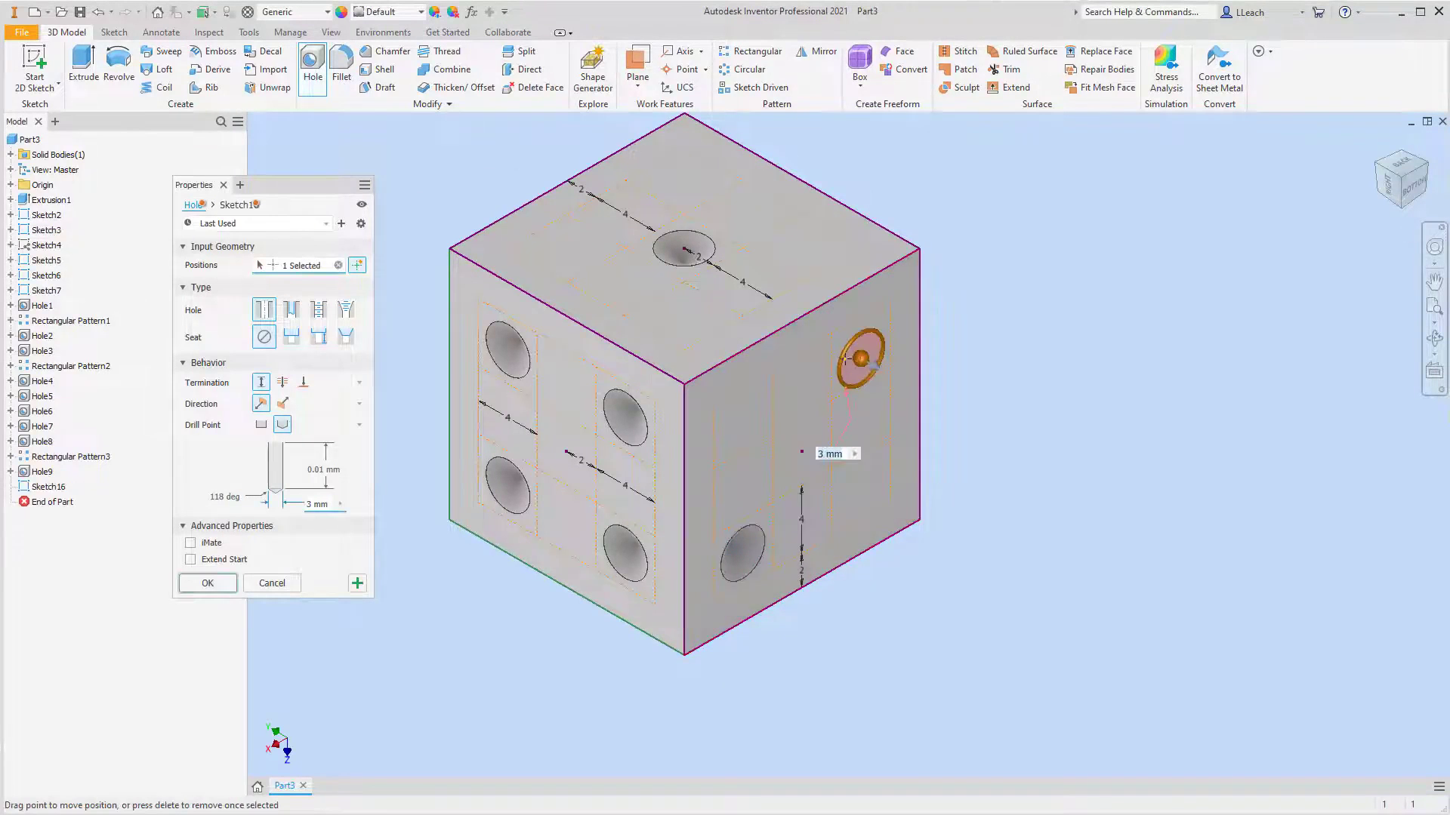
pyautogui.click(921, 337)
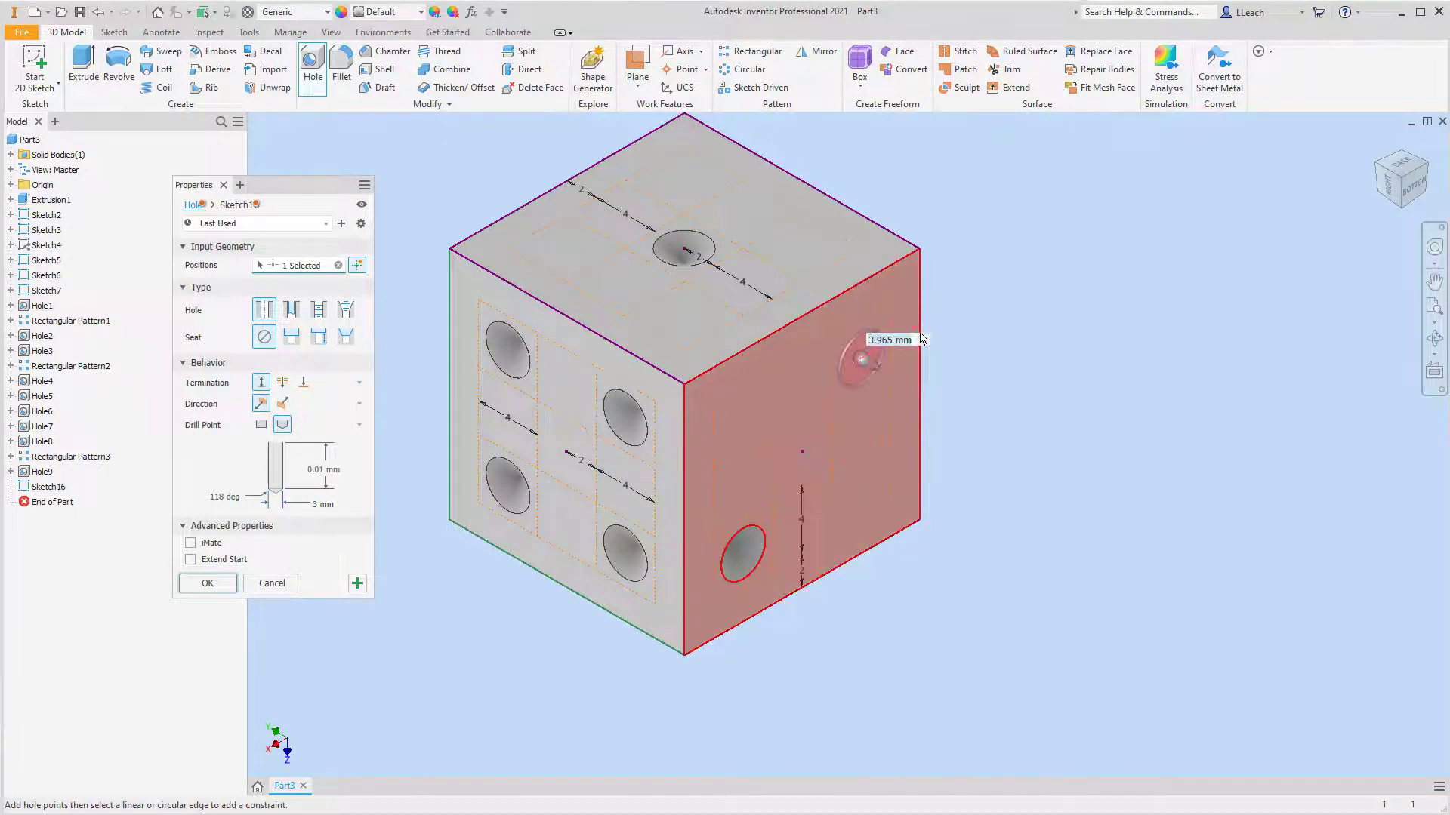
pyautogui.write('4')
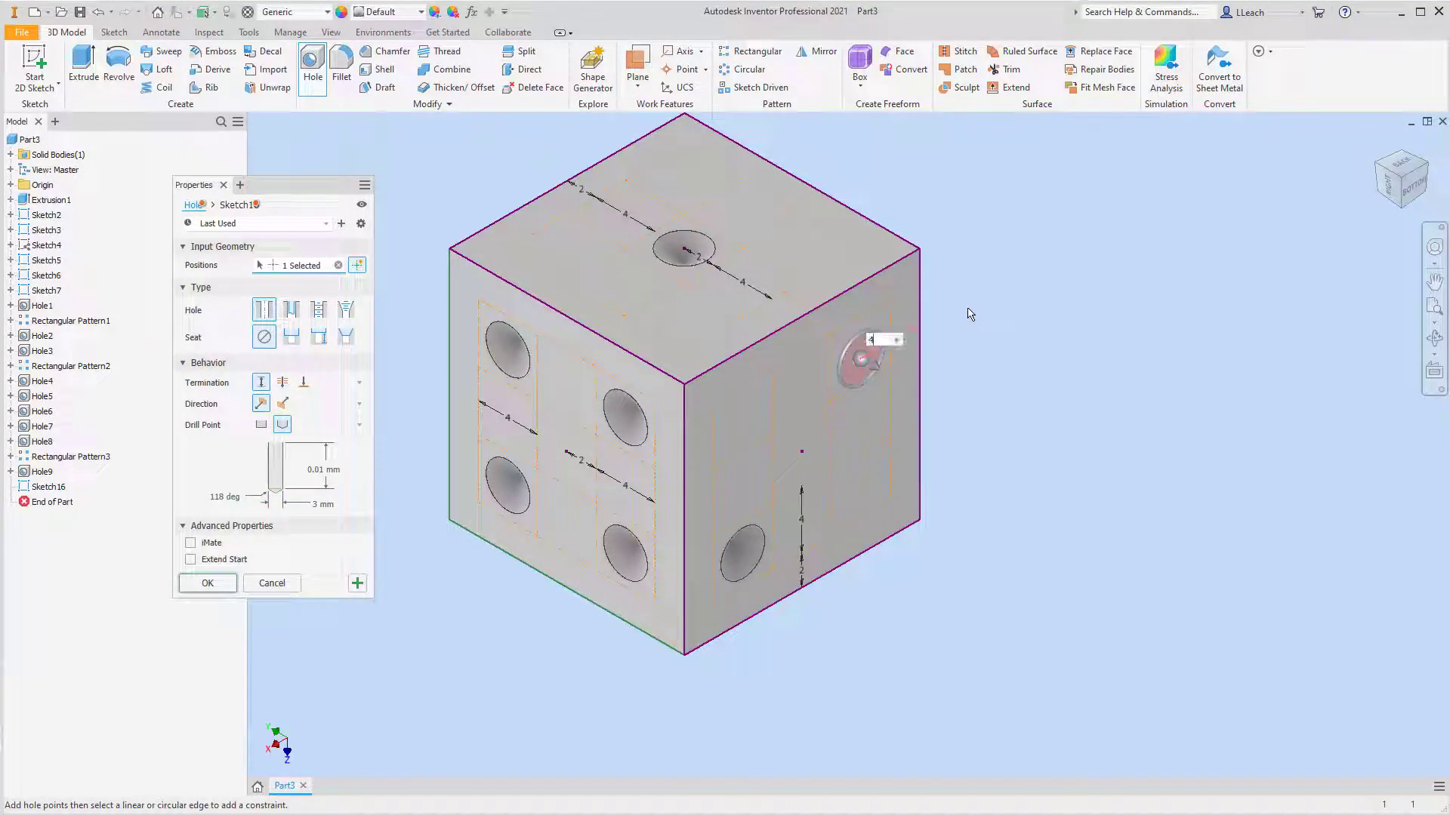
pyautogui.click(873, 284)
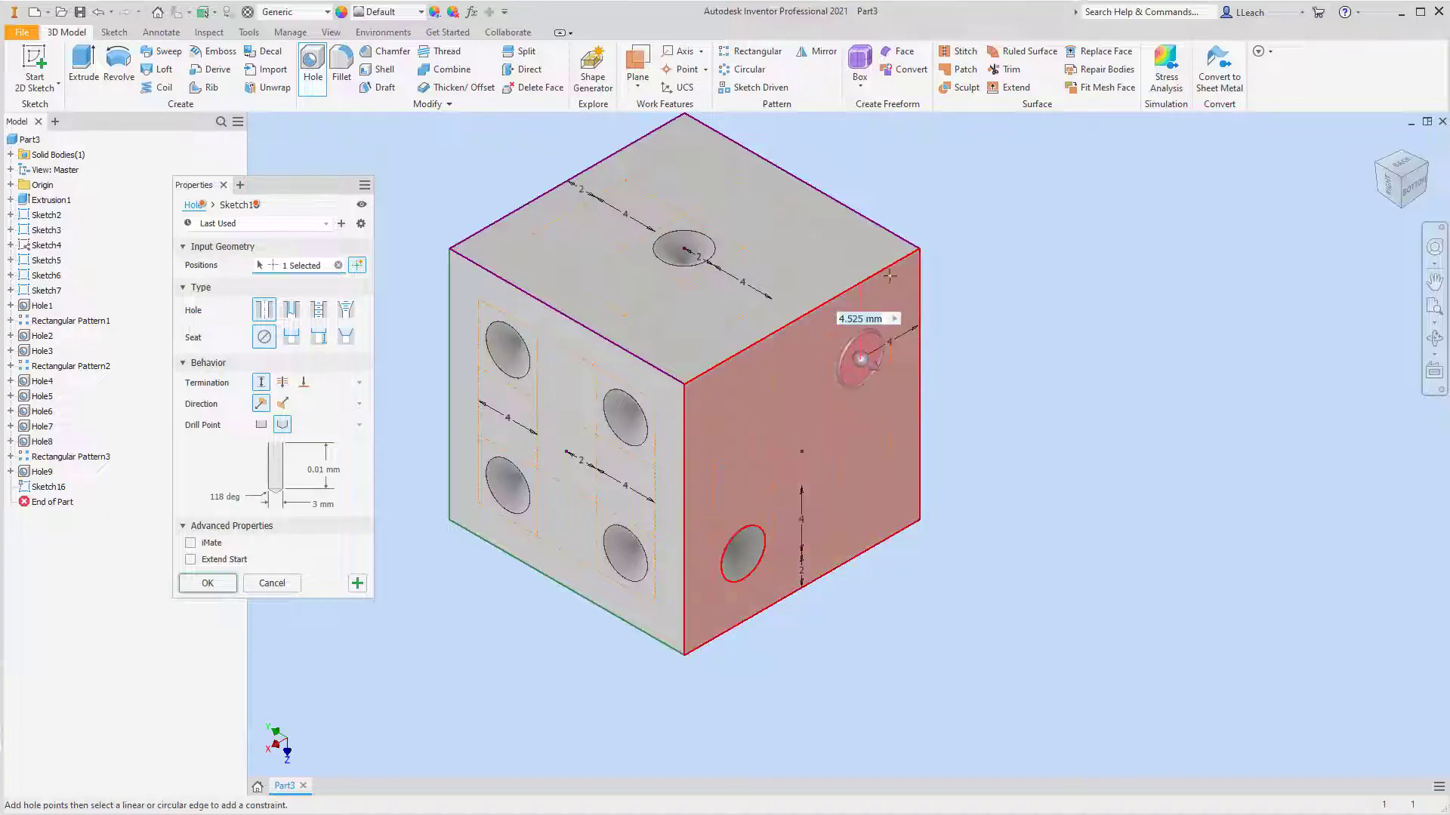
pyautogui.write('4')
pyautogui.press('Return')
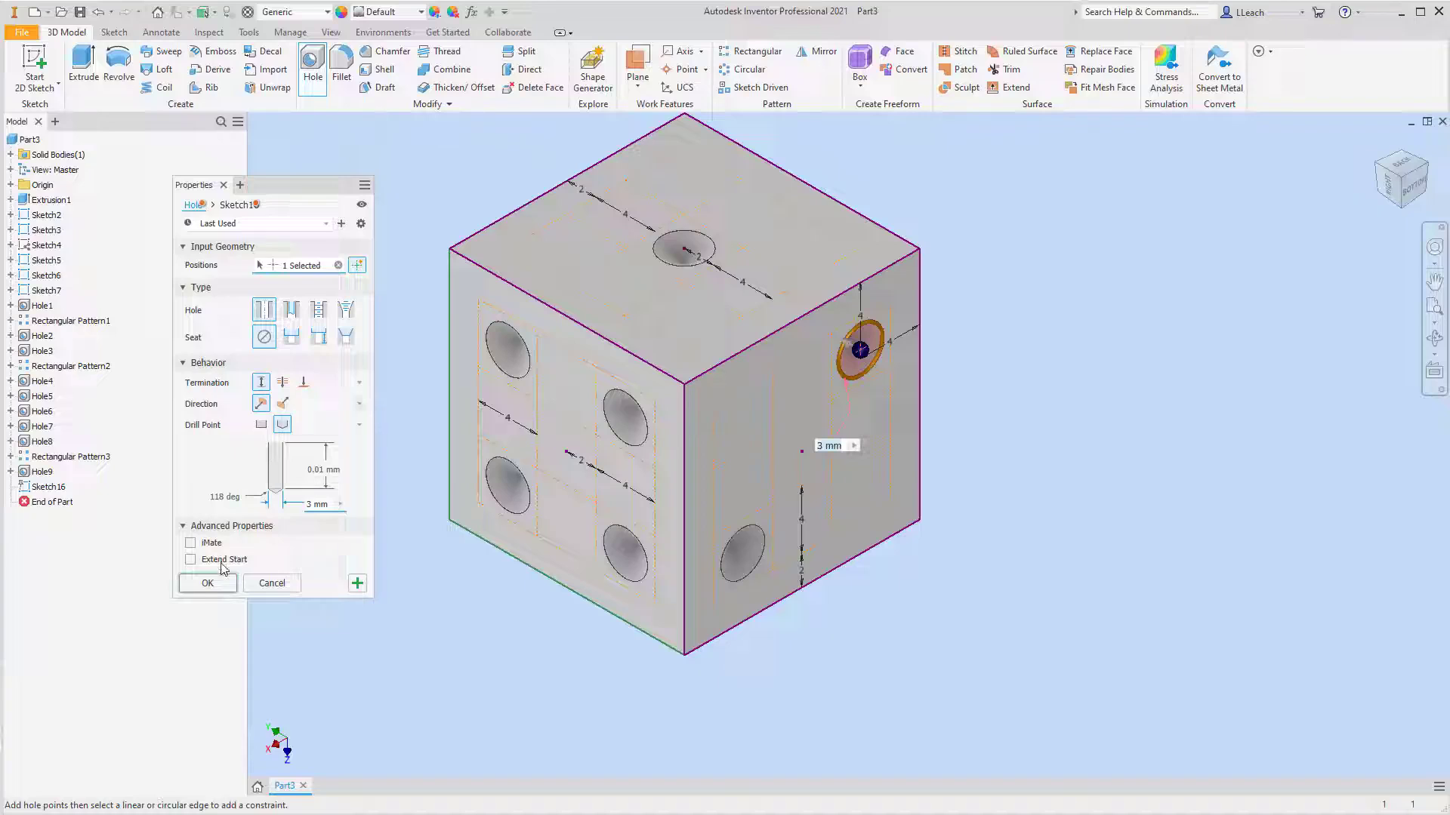
pyautogui.click(205, 584)
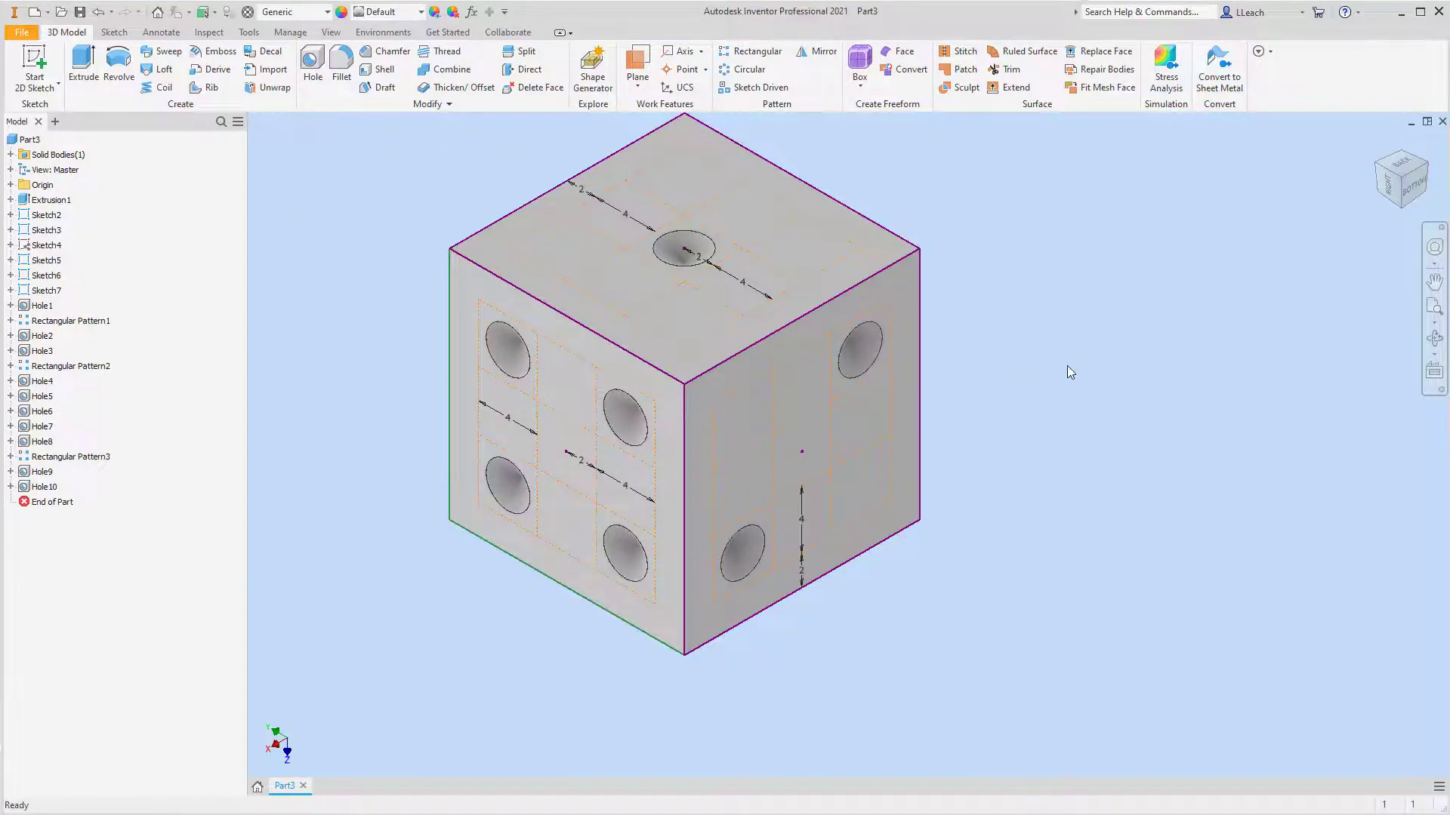
# Hide the construction grid sketches on the front and right faces, Sketch2 and Sketch3.
pyautogui.moveTo(1066, 366); pyautogui.dragTo(1083, 382, button='middle')
pyautogui.scroll(4, 1073, 338)
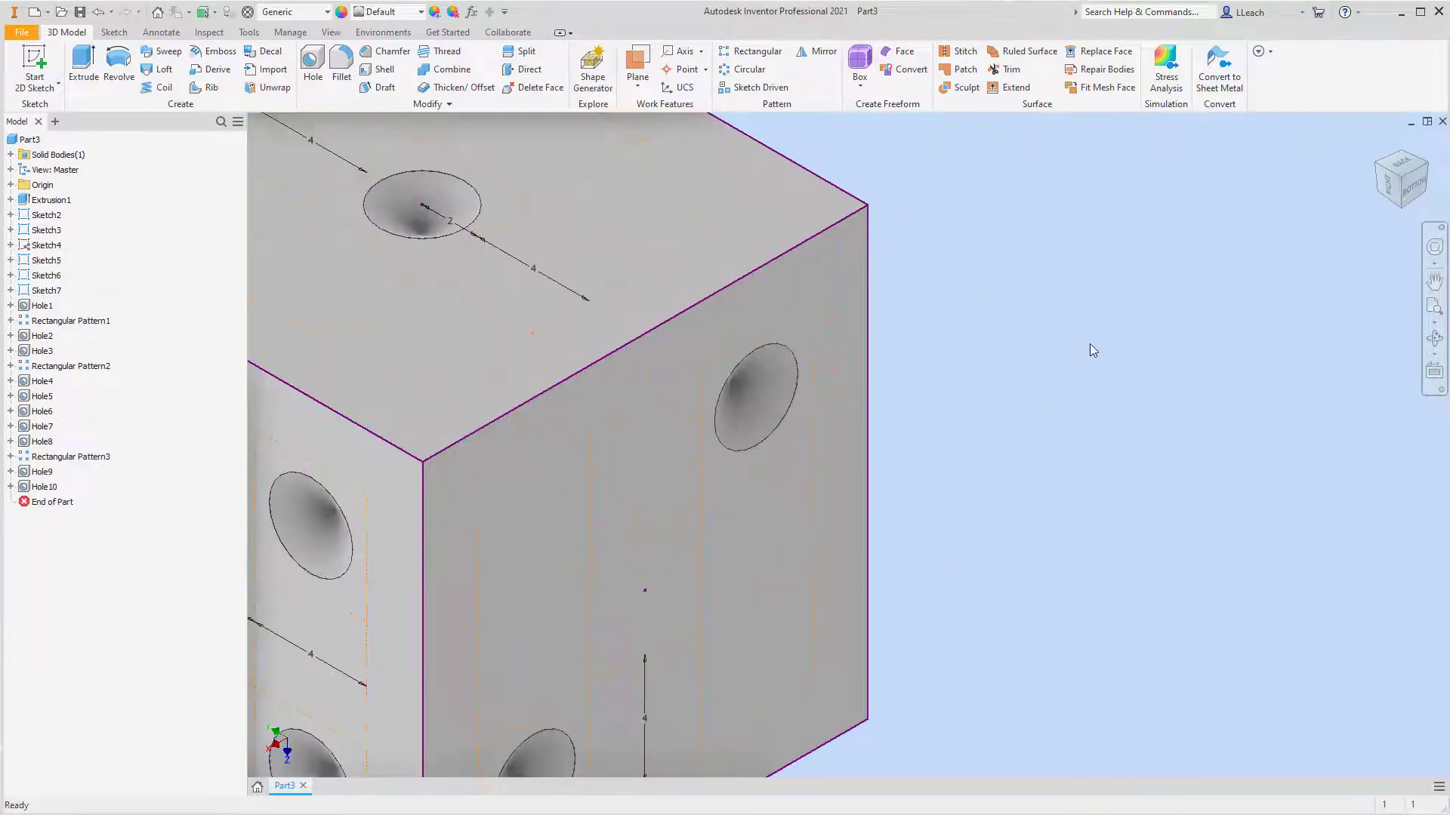
pyautogui.scroll(-3, 1065, 355)
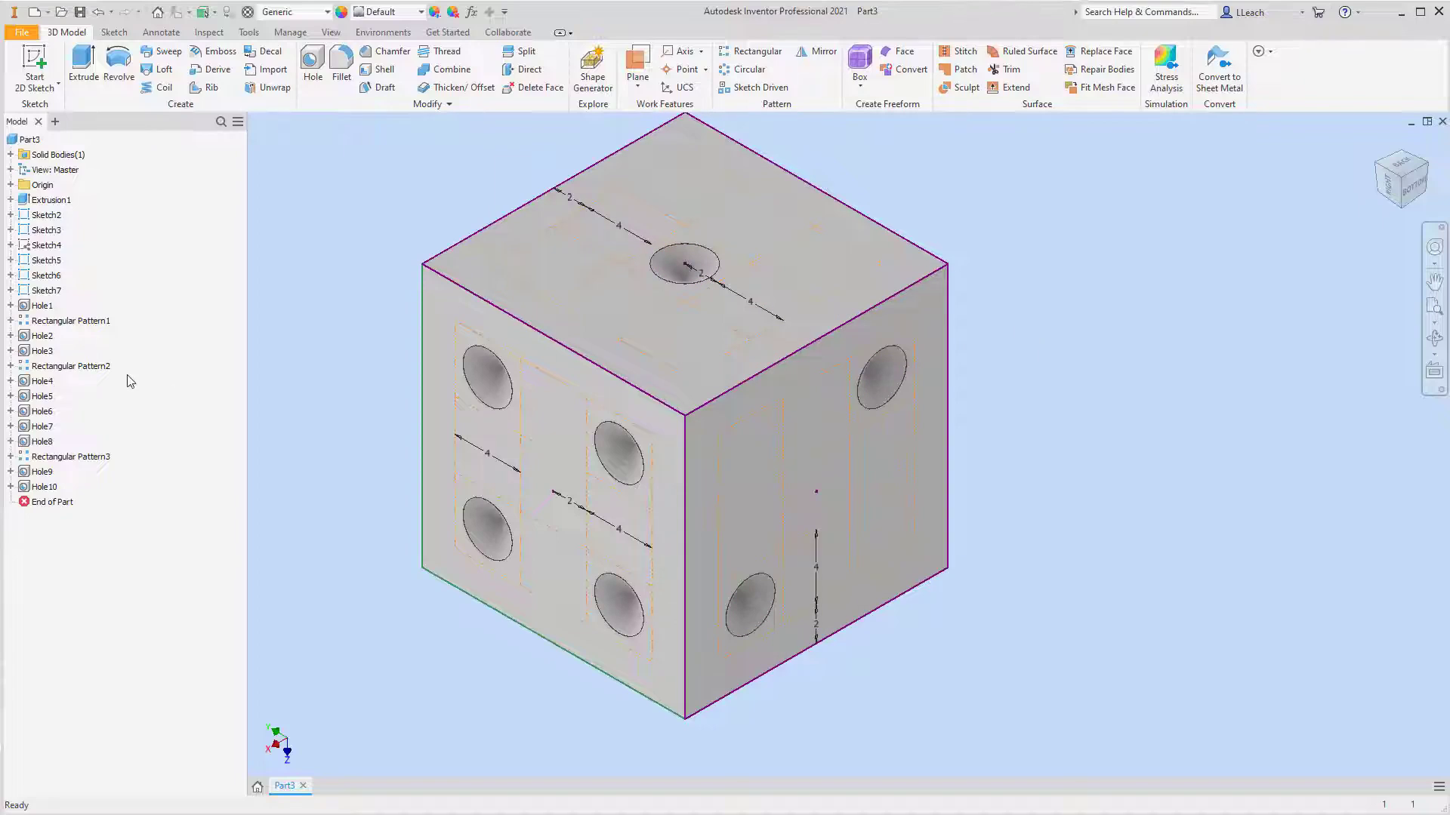
pyautogui.click(47, 216)
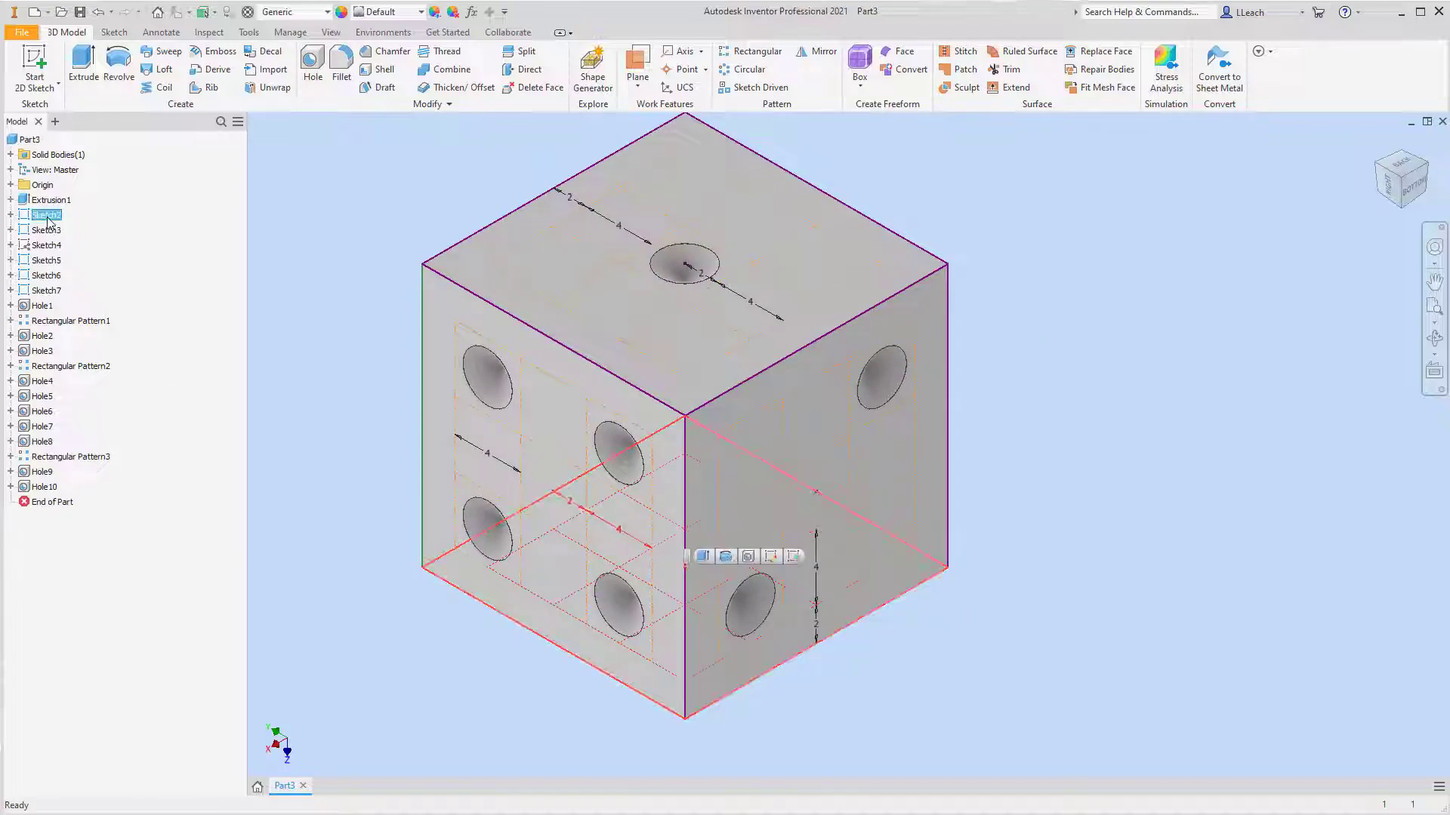
pyautogui.rightClick(53, 220)
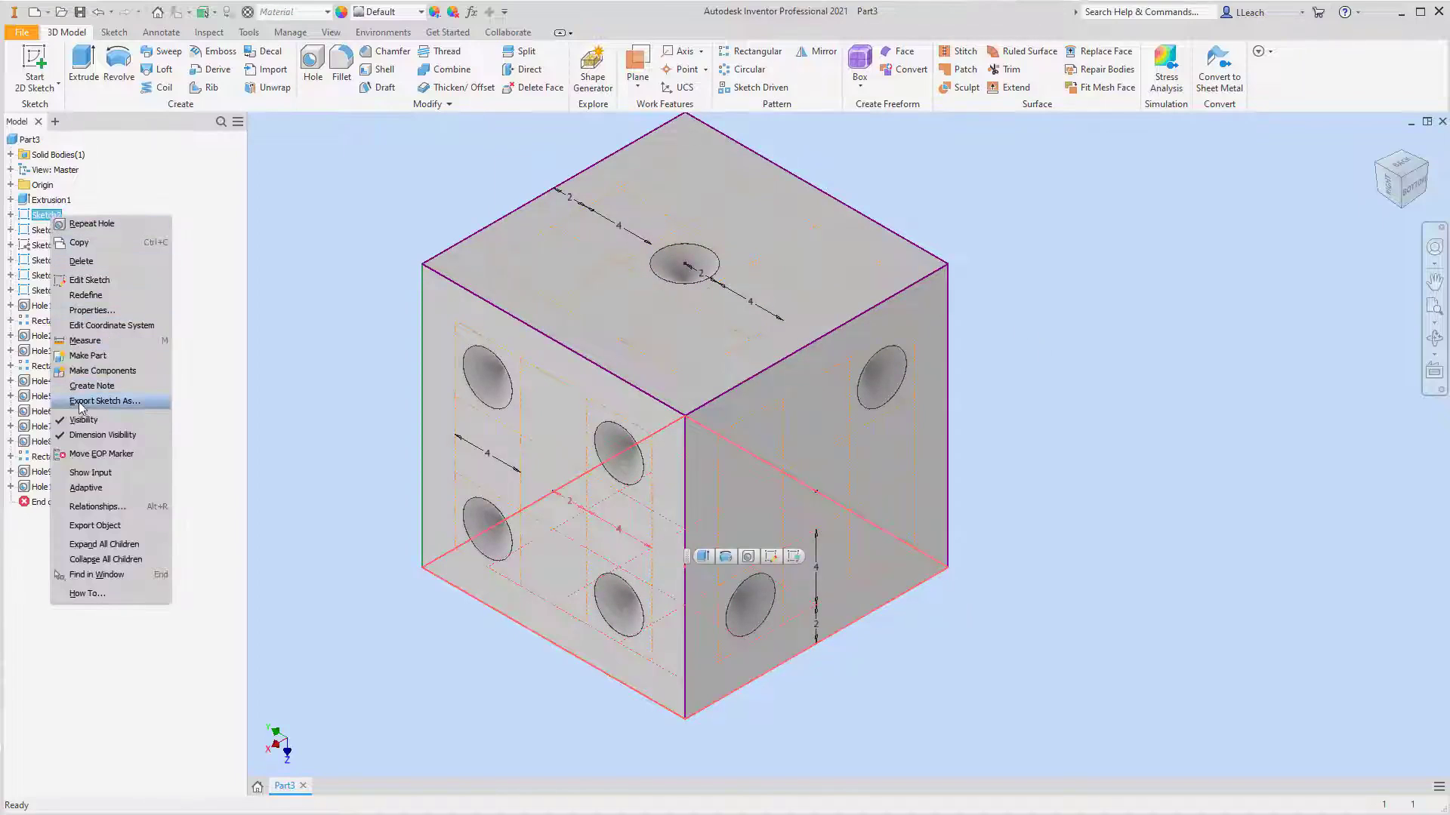
pyautogui.click(83, 414)
pyautogui.click(47, 230)
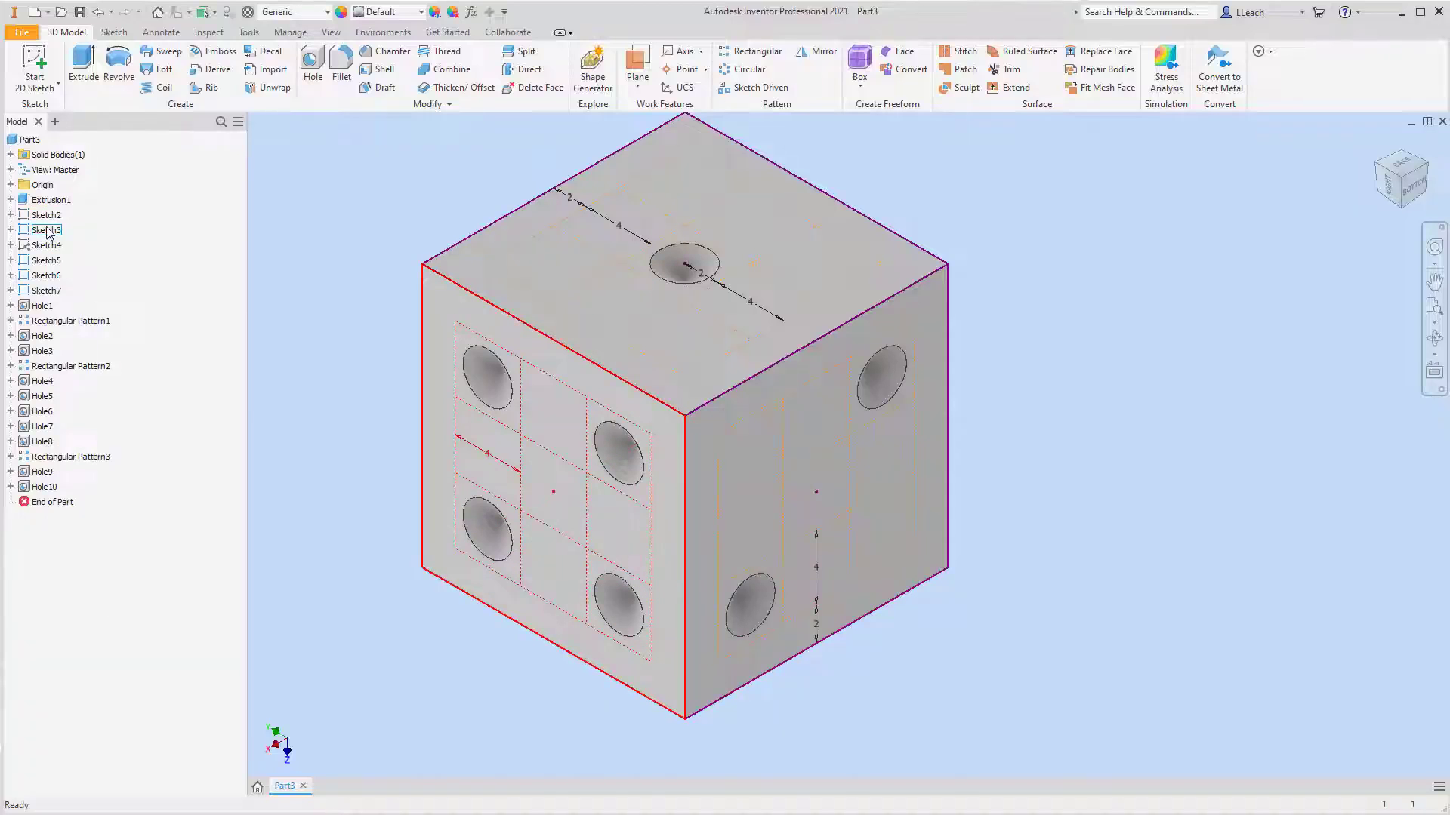
pyautogui.rightClick(48, 233)
pyautogui.click(83, 423)
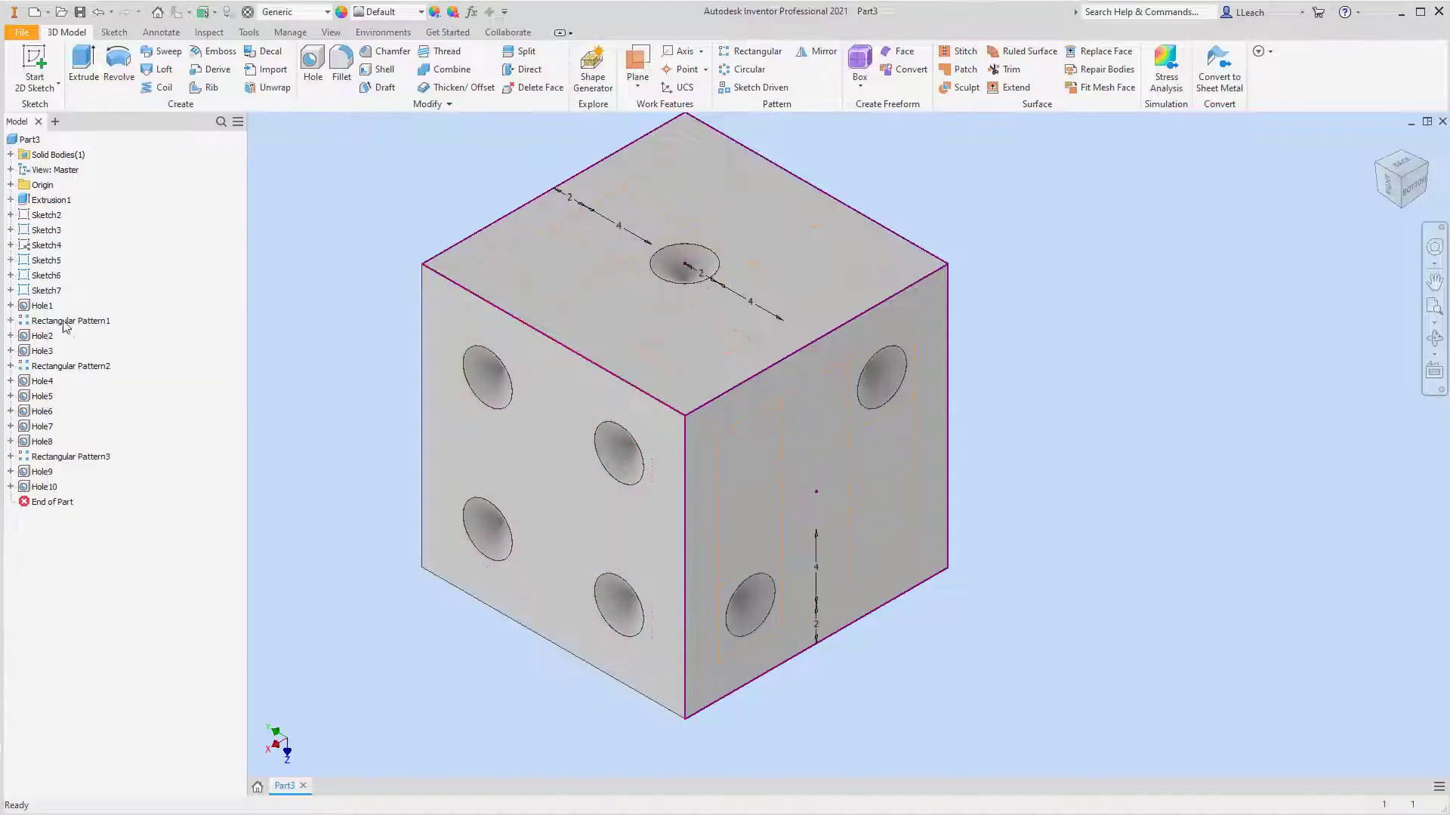
# Hide the construction grid sketches on the left and bottom faces, Sketch6 and Sketch7.
pyautogui.rightClick(47, 246)
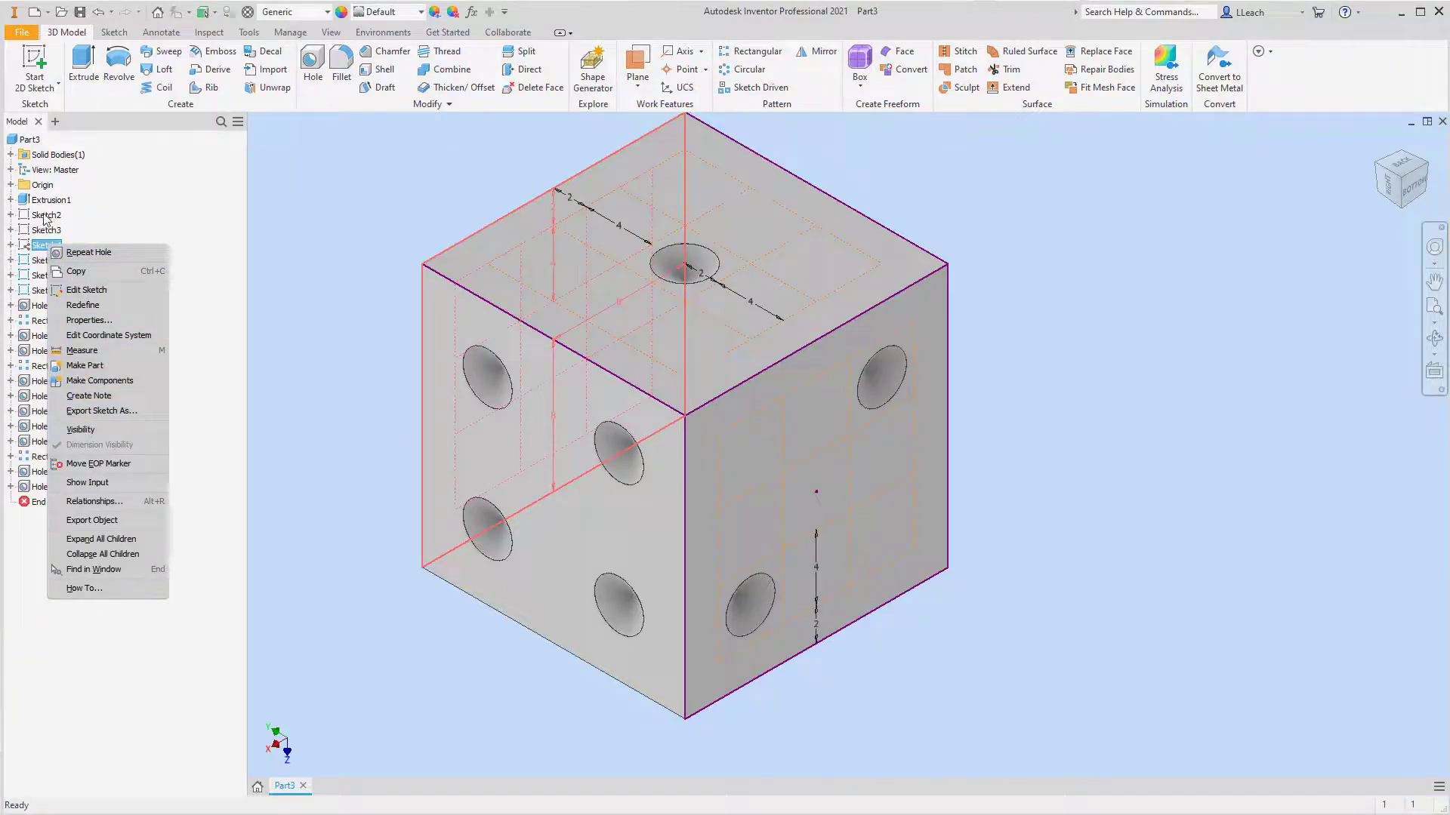
pyautogui.click(46, 217)
pyautogui.rightClick(45, 216)
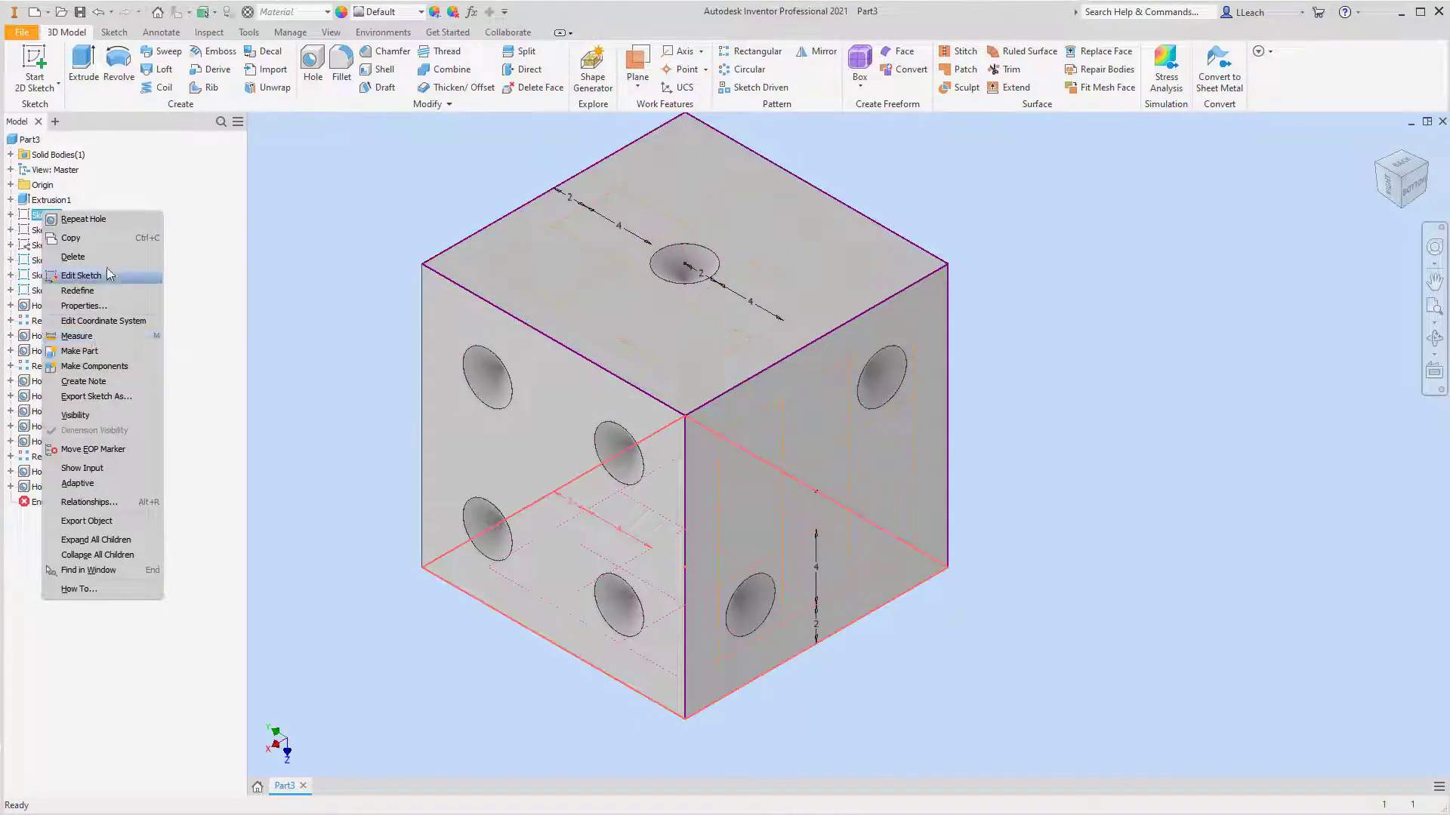
pyautogui.press('Escape')
pyautogui.click(46, 260)
pyautogui.rightClick(45, 259)
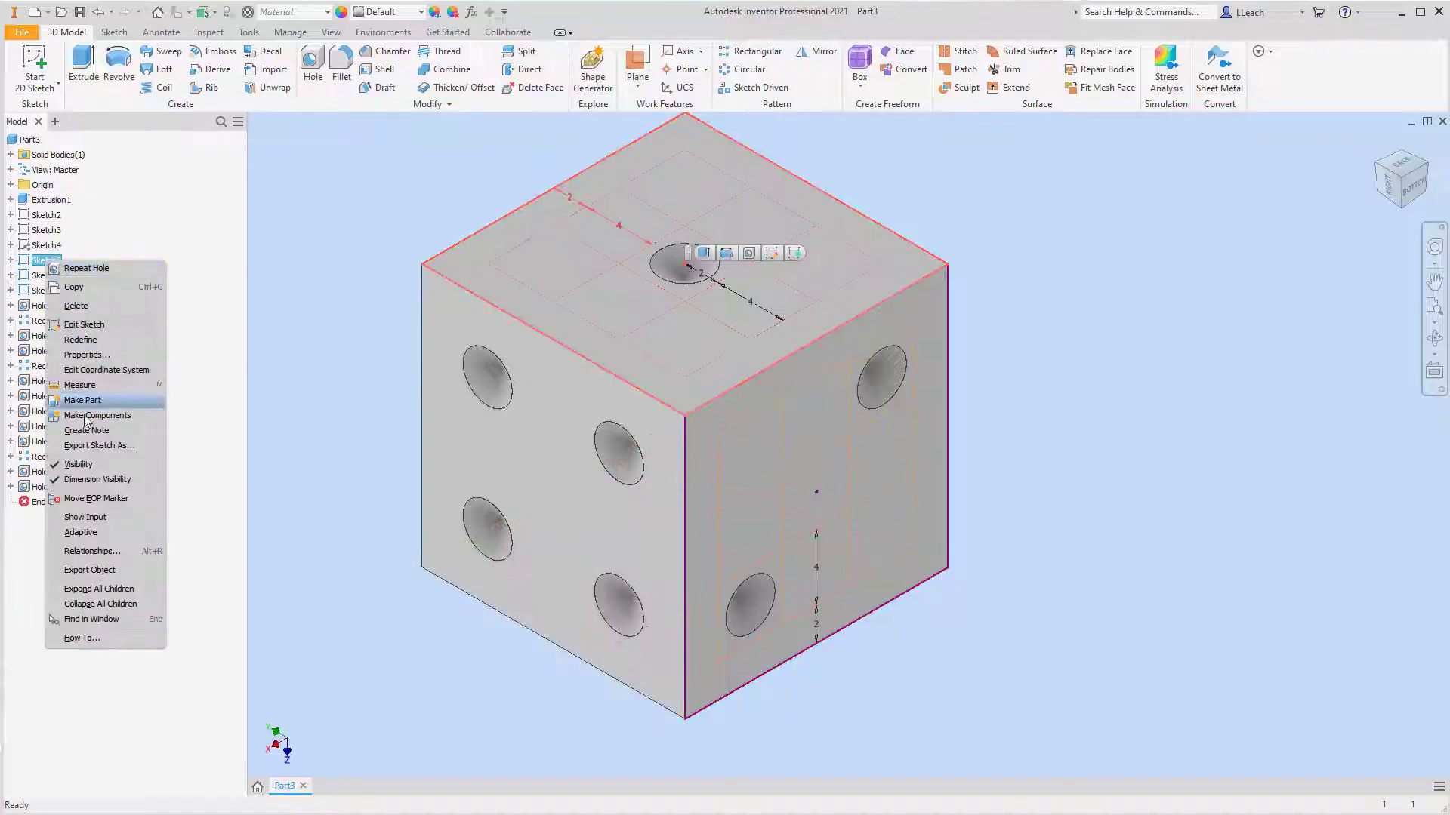
pyautogui.press('Escape')
pyautogui.click(56, 277)
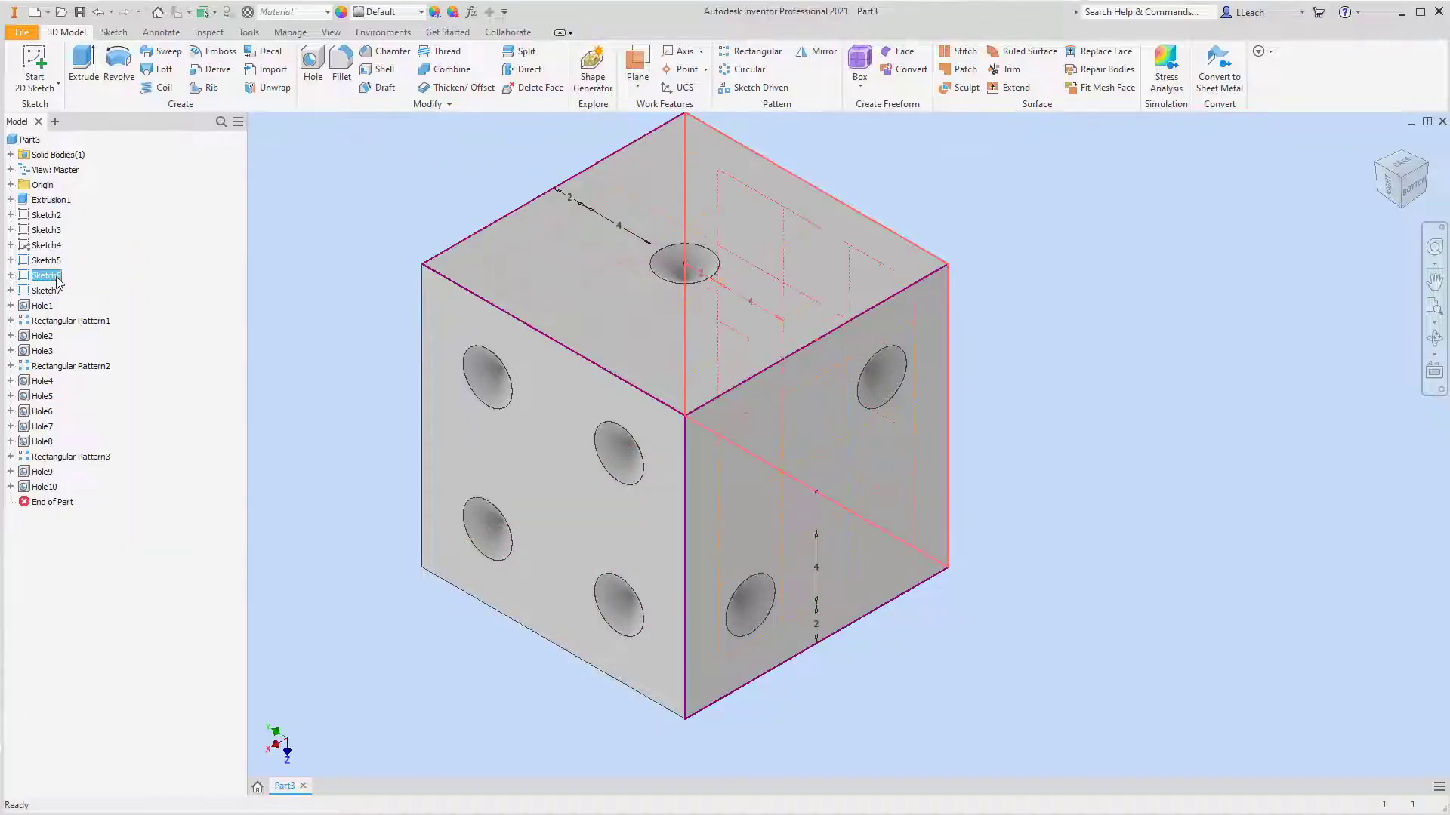
pyautogui.rightClick(56, 281)
pyautogui.press('Escape')
pyautogui.click(47, 290)
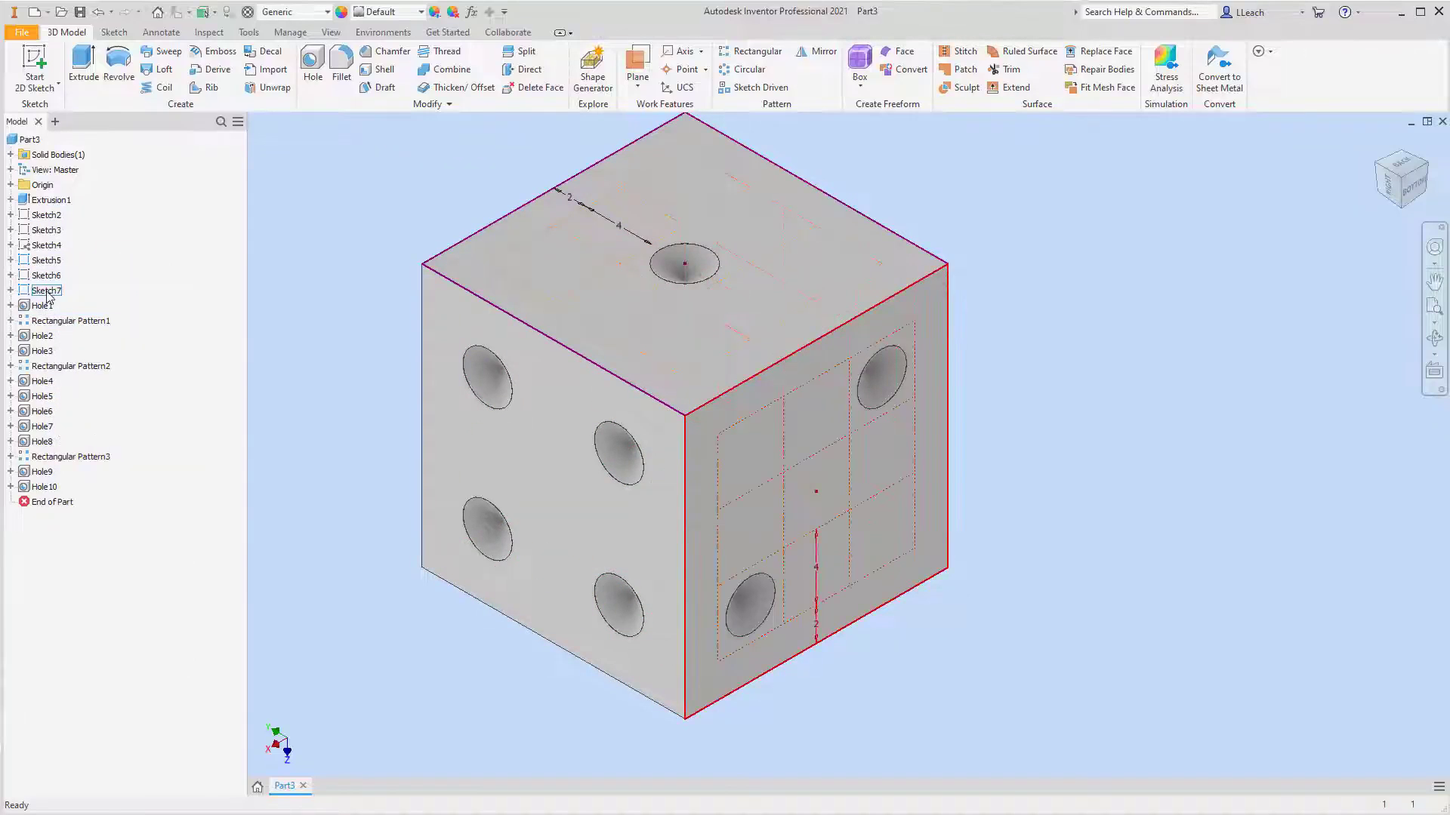
pyautogui.rightClick(46, 295)
pyautogui.click(121, 464)
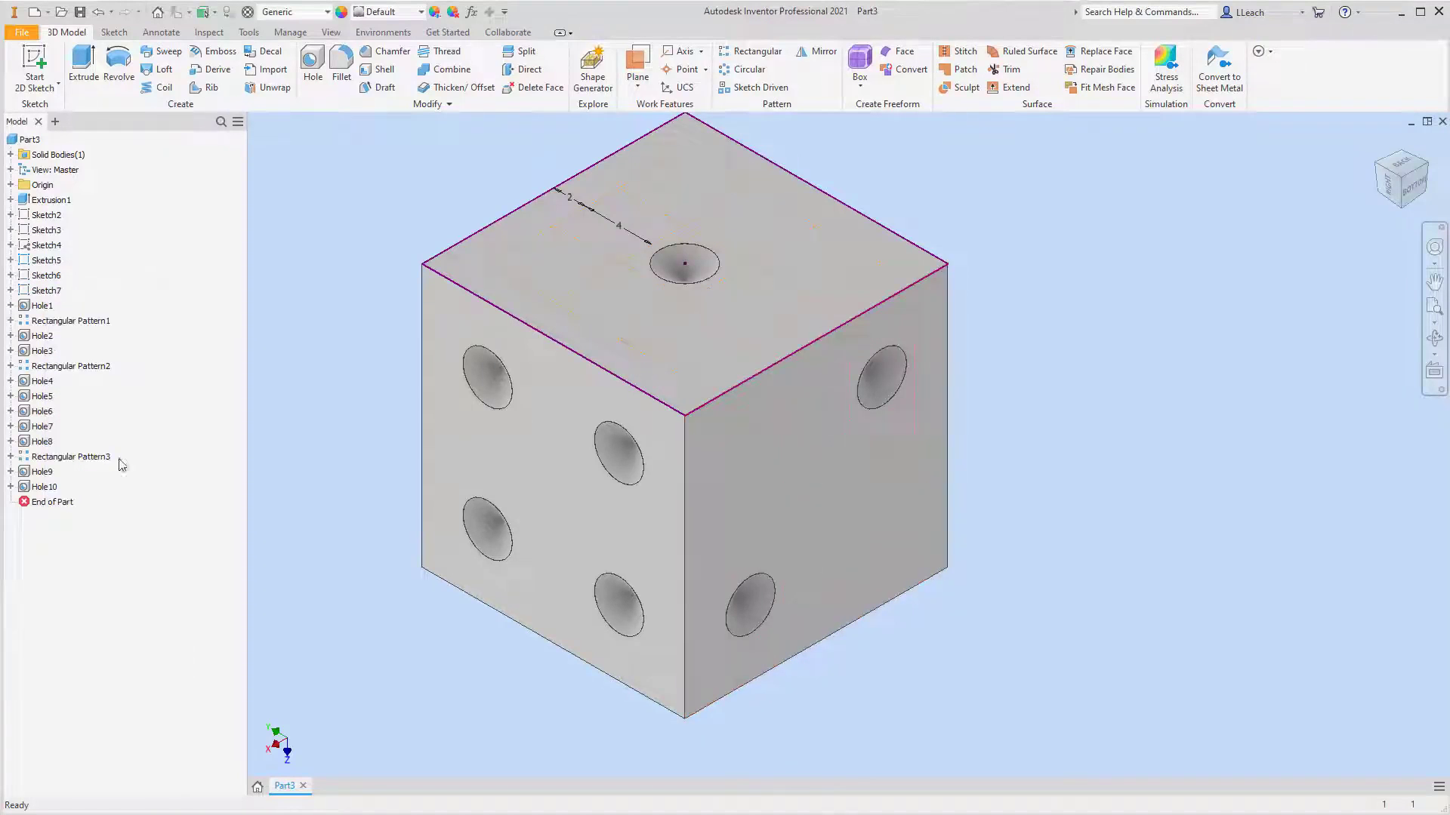
# Check the visibility of Sketch6 and the extrusion's base sketch, and hide Sketch5, the construction grid on the back face.
pyautogui.click(46, 274)
pyautogui.rightClick(53, 278)
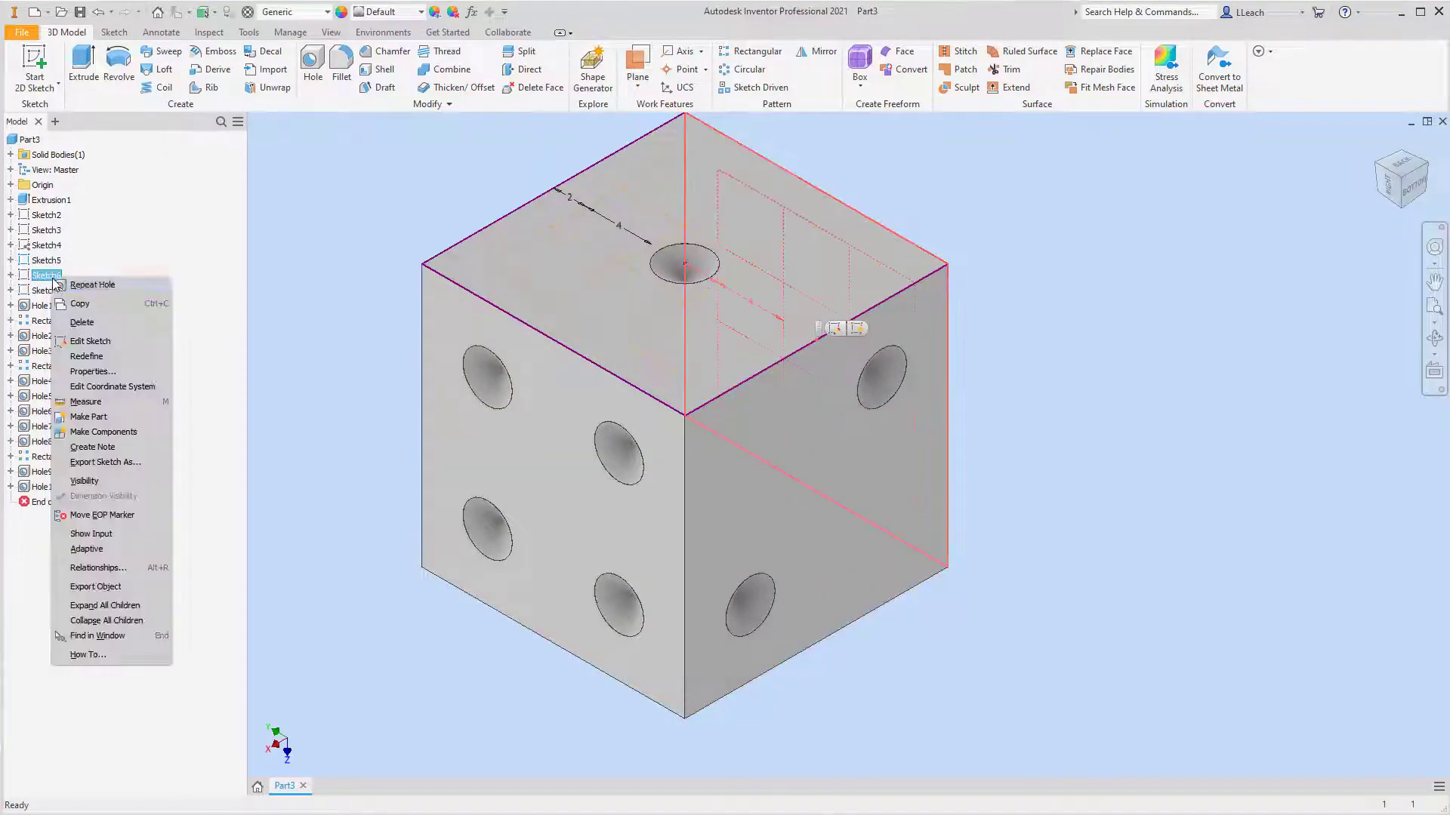
pyautogui.click(415, 331)
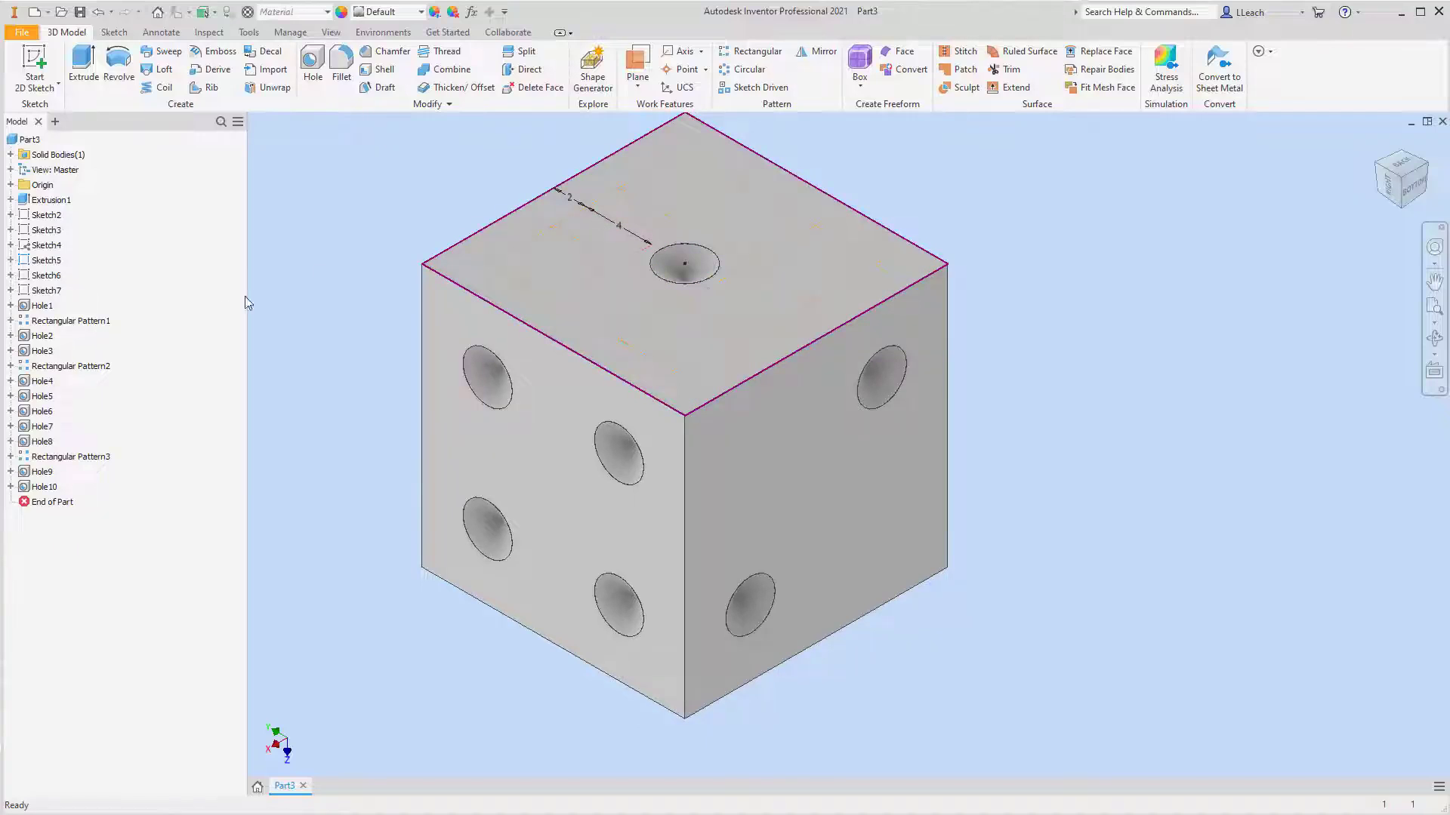
pyautogui.click(11, 199)
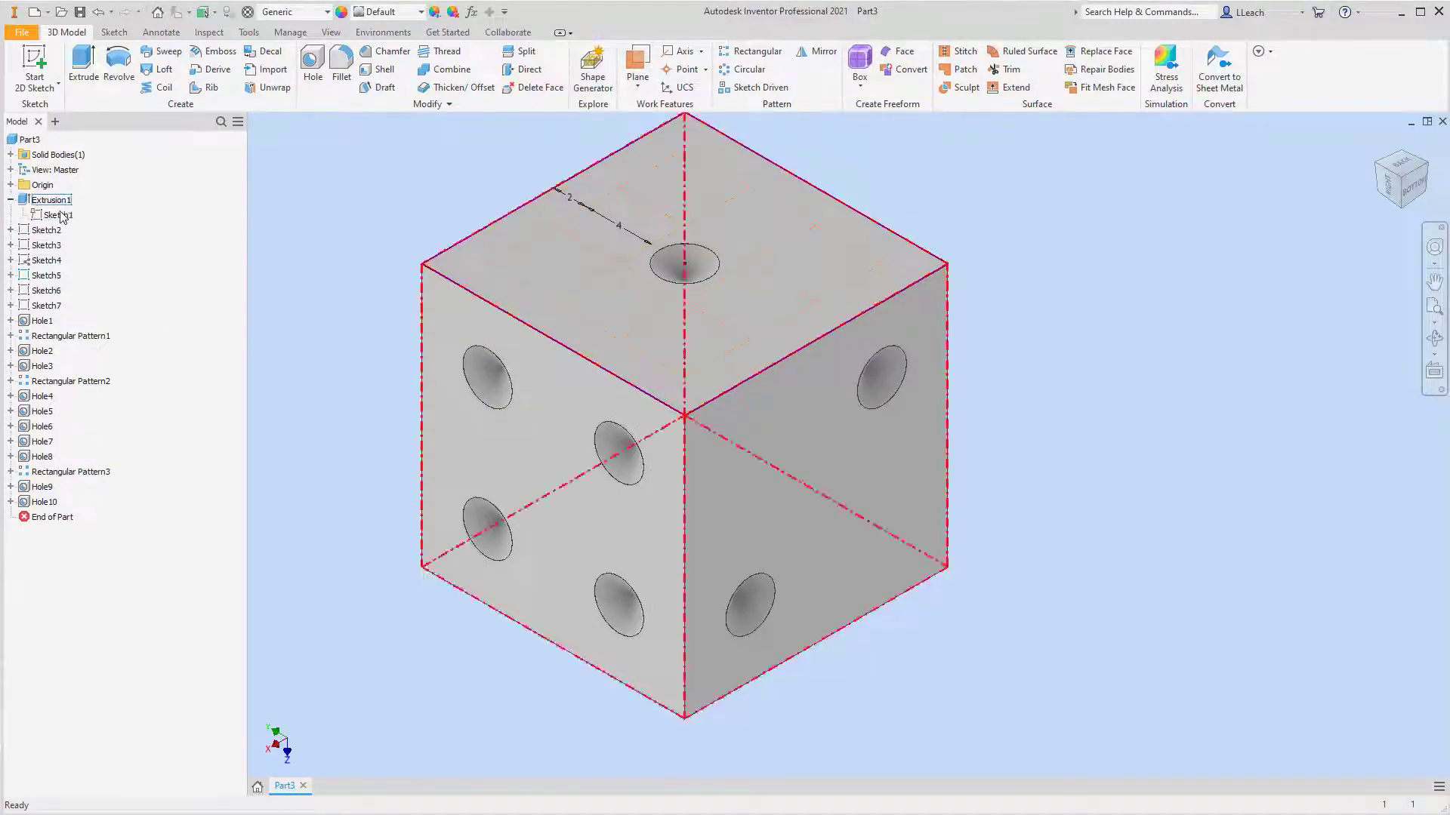
pyautogui.rightClick(58, 215)
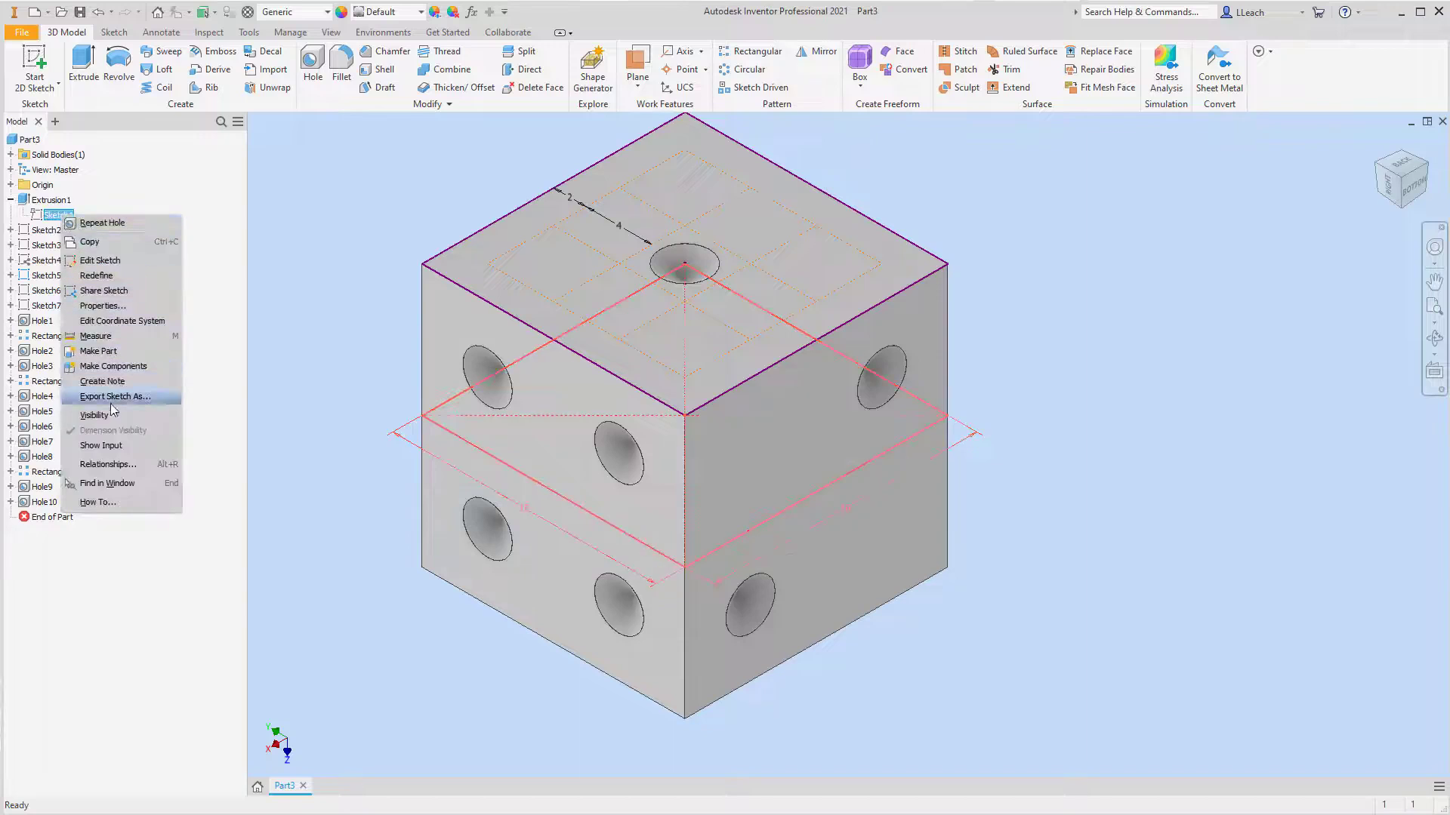
pyautogui.press('Escape')
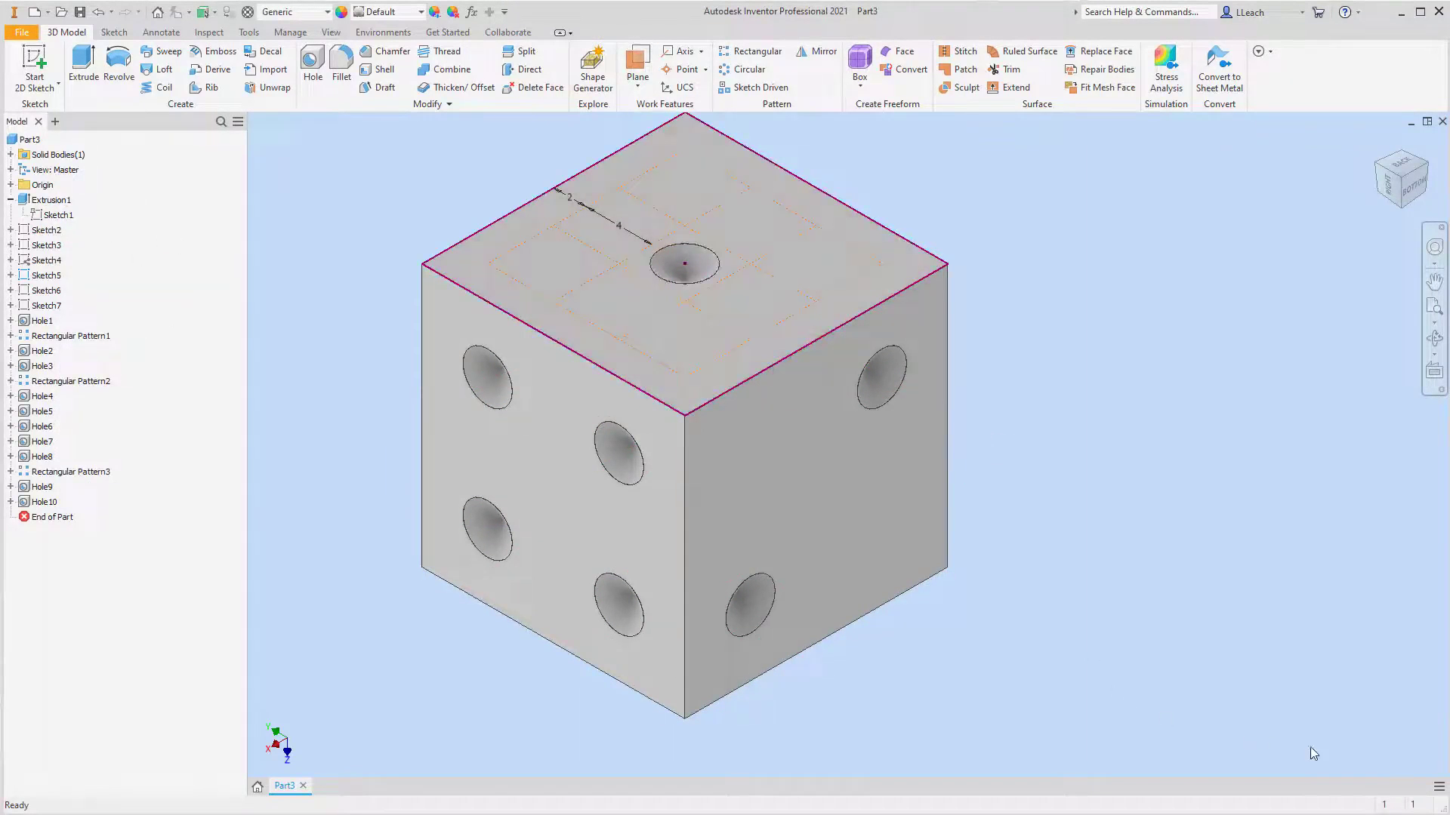
pyautogui.rightClick(47, 278)
pyautogui.click(75, 477)
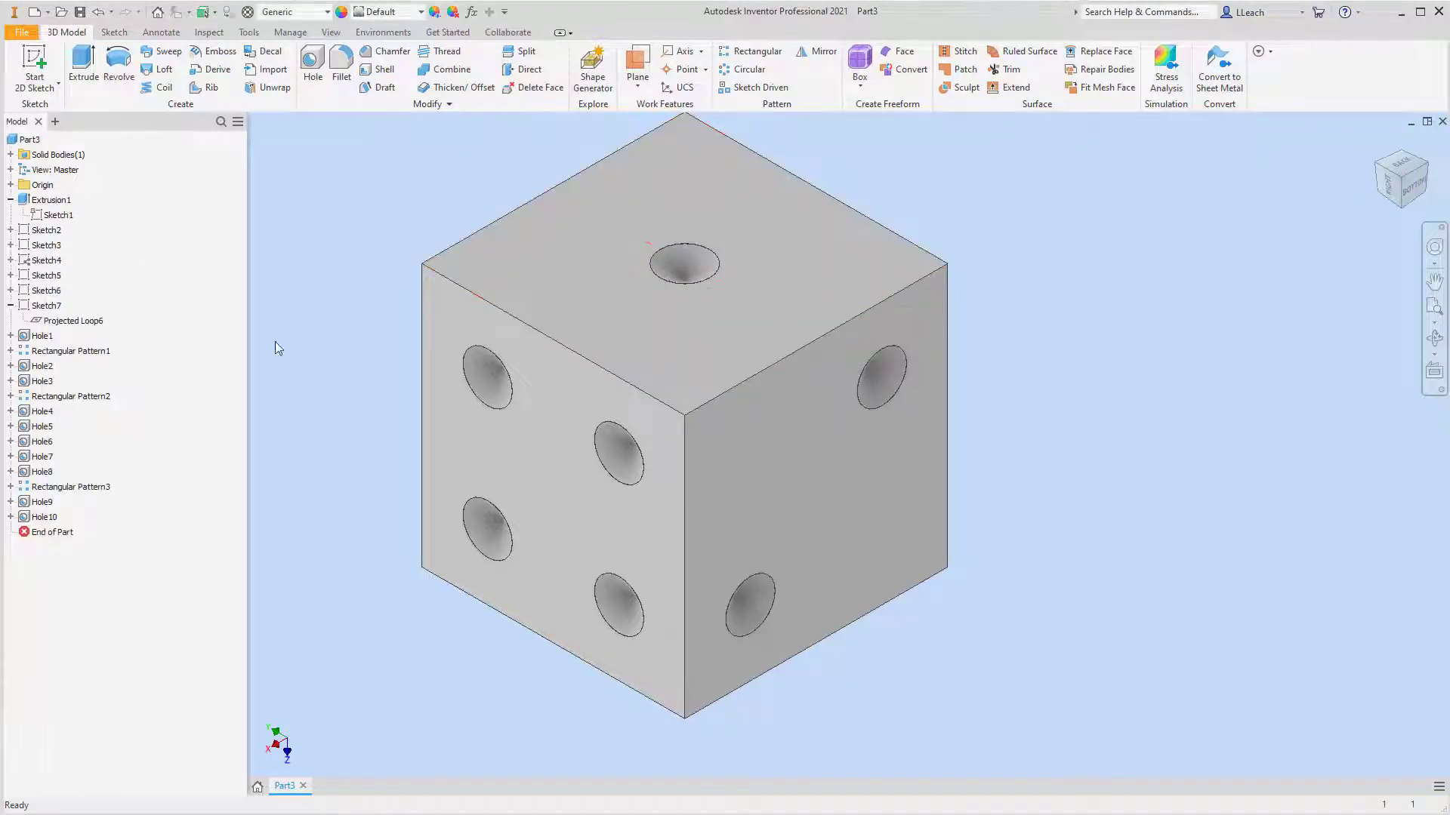
# Show the die from its top, front and right sides and save the part as DICE in the Parametric-Modeling2 folder.
pyautogui.click(1382, 145)
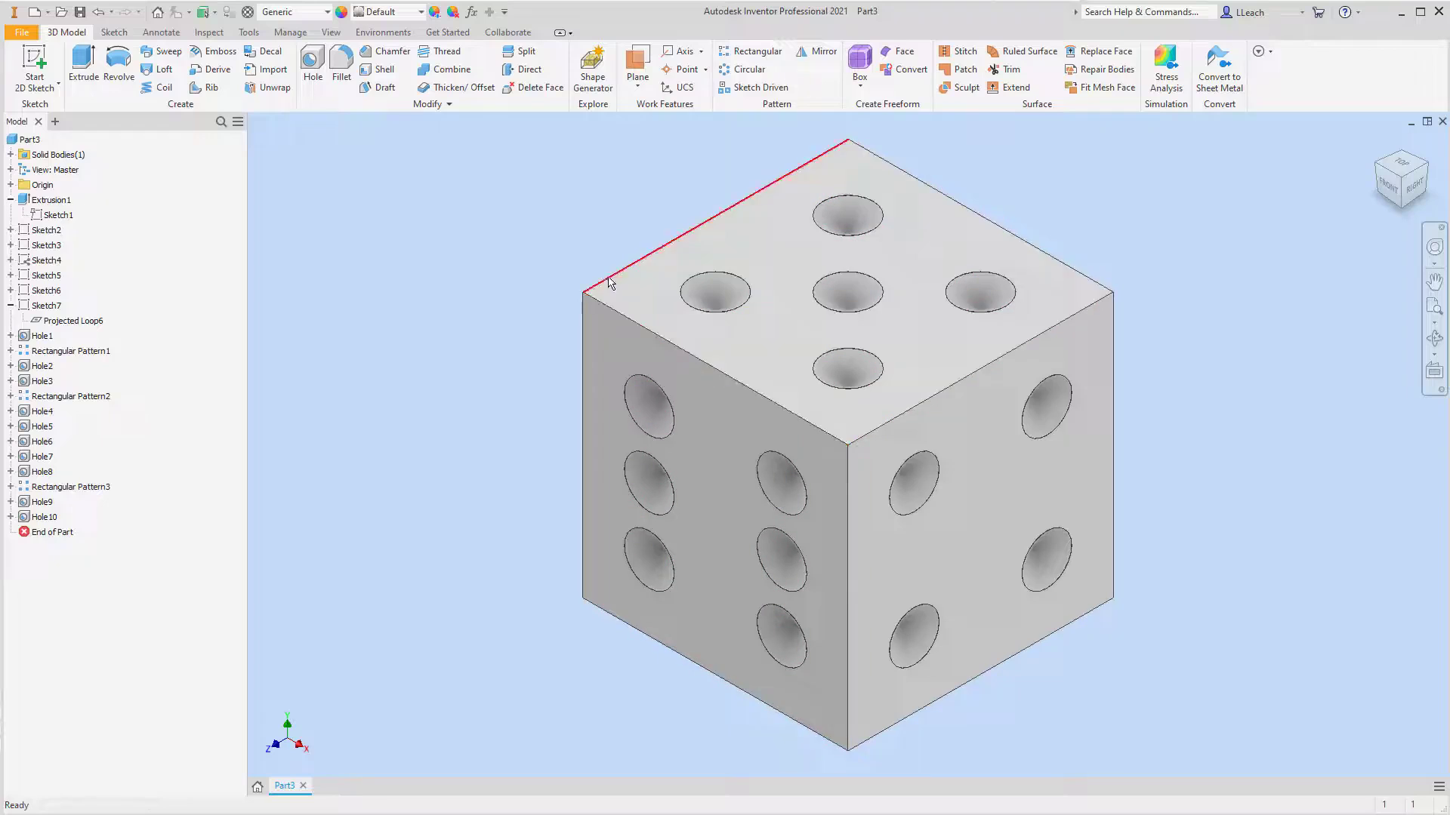
pyautogui.moveTo(596, 282); pyautogui.dragTo(533, 276, button='middle')
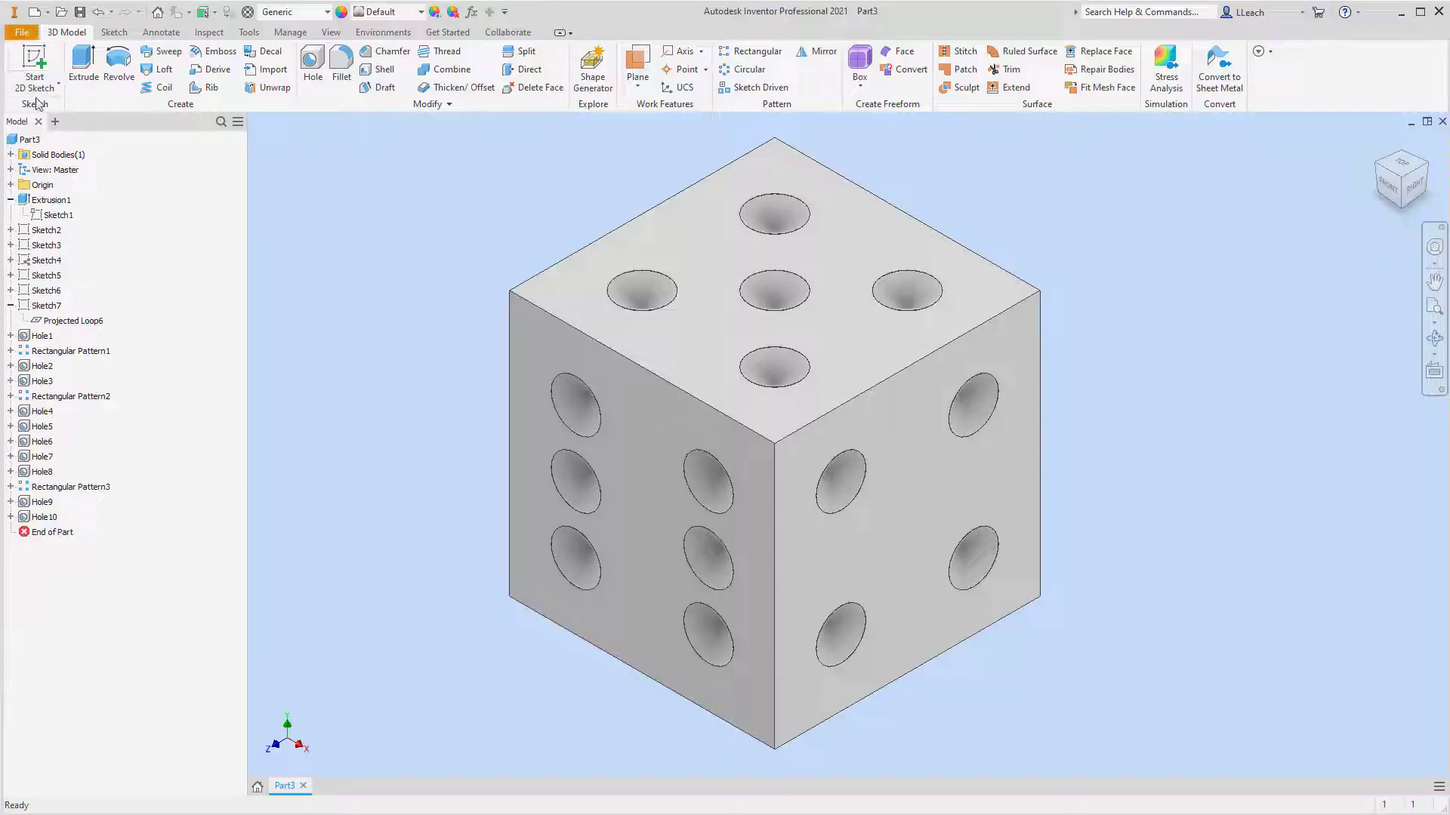
pyautogui.click(22, 33)
pyautogui.click(52, 161)
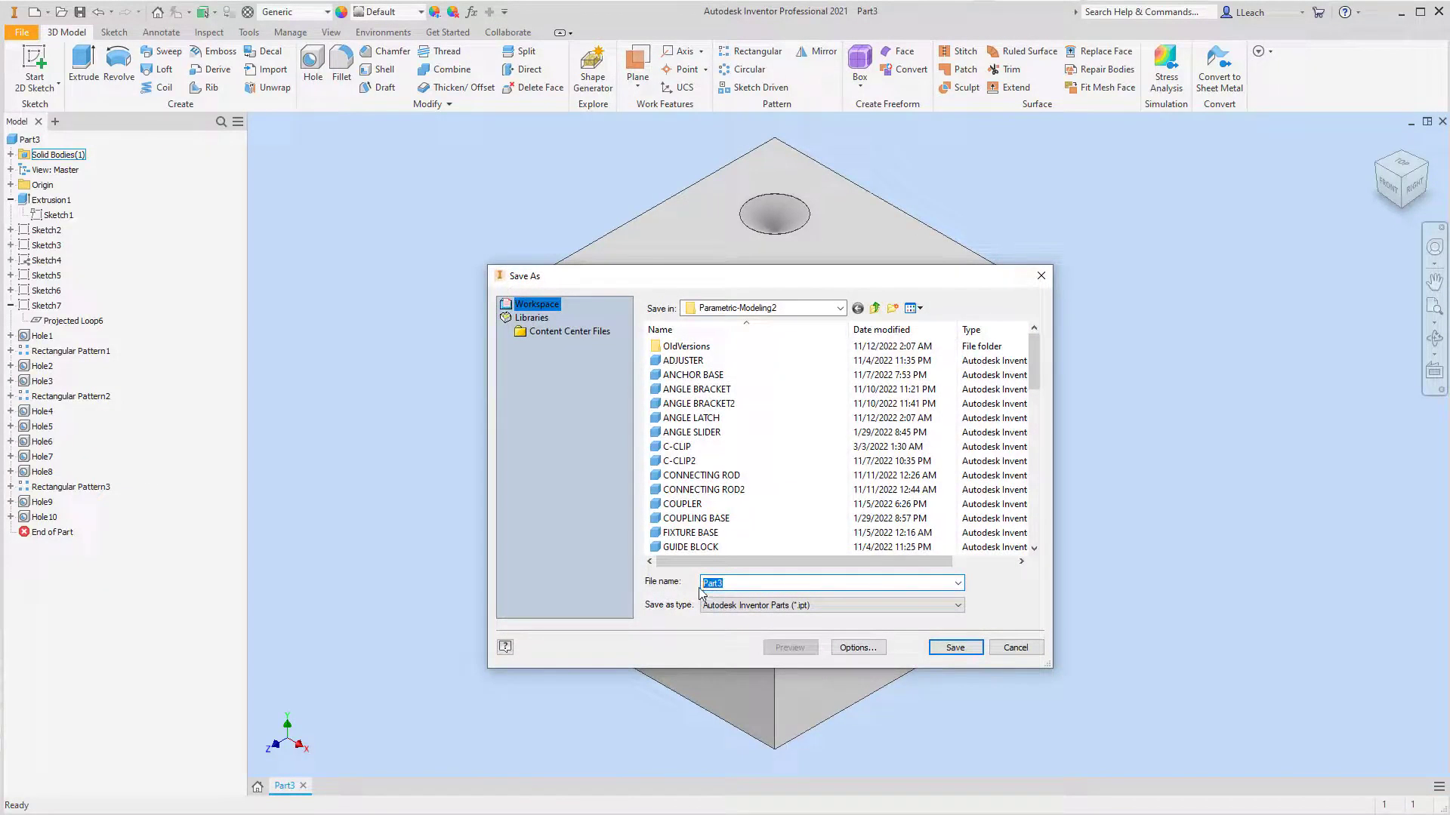
pyautogui.write('DICE')
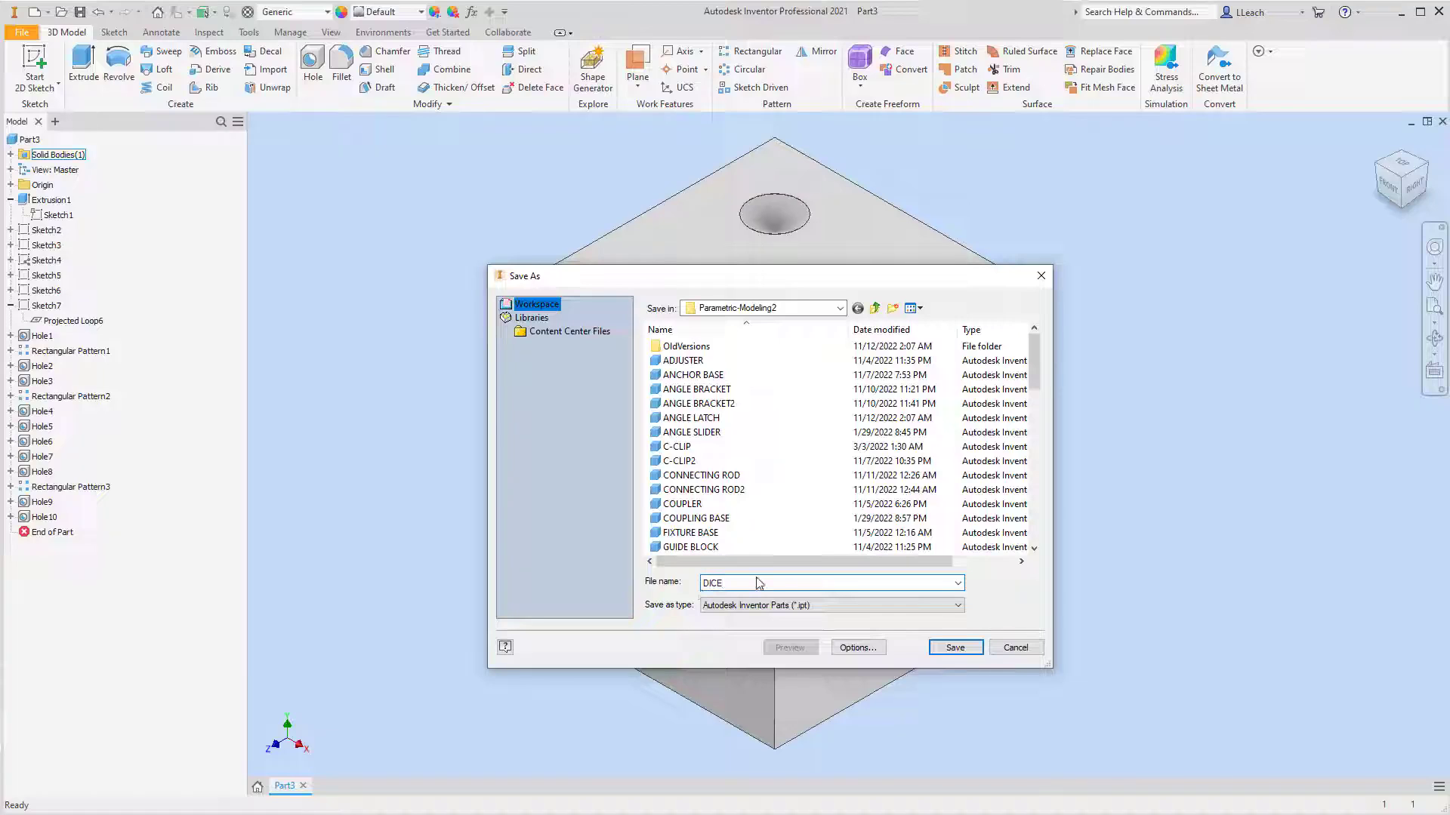
pyautogui.click(955, 647)
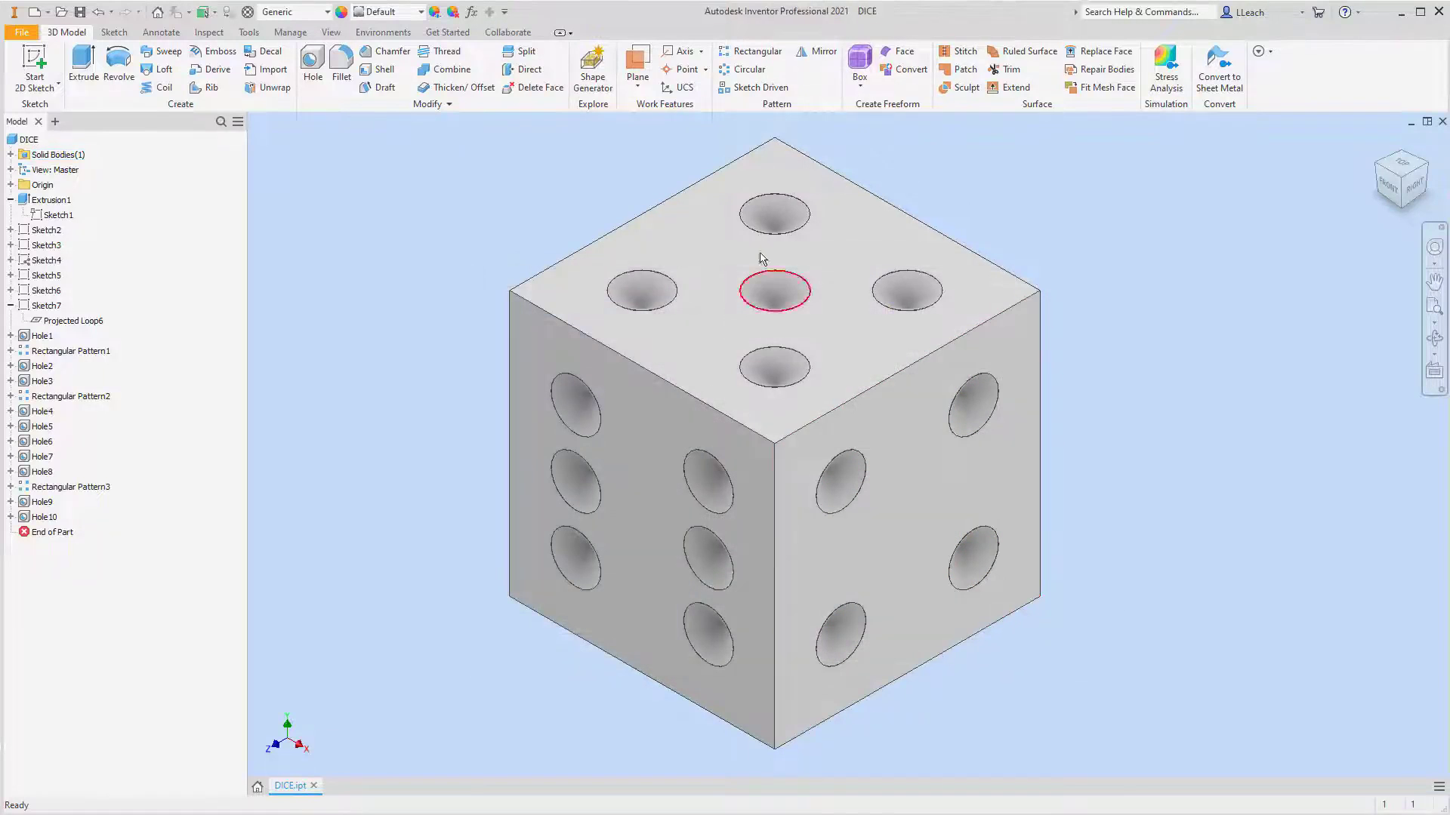
# Apply a white Smooth appearance from the Inventor Material Library to the whole die.
pyautogui.click(423, 12)
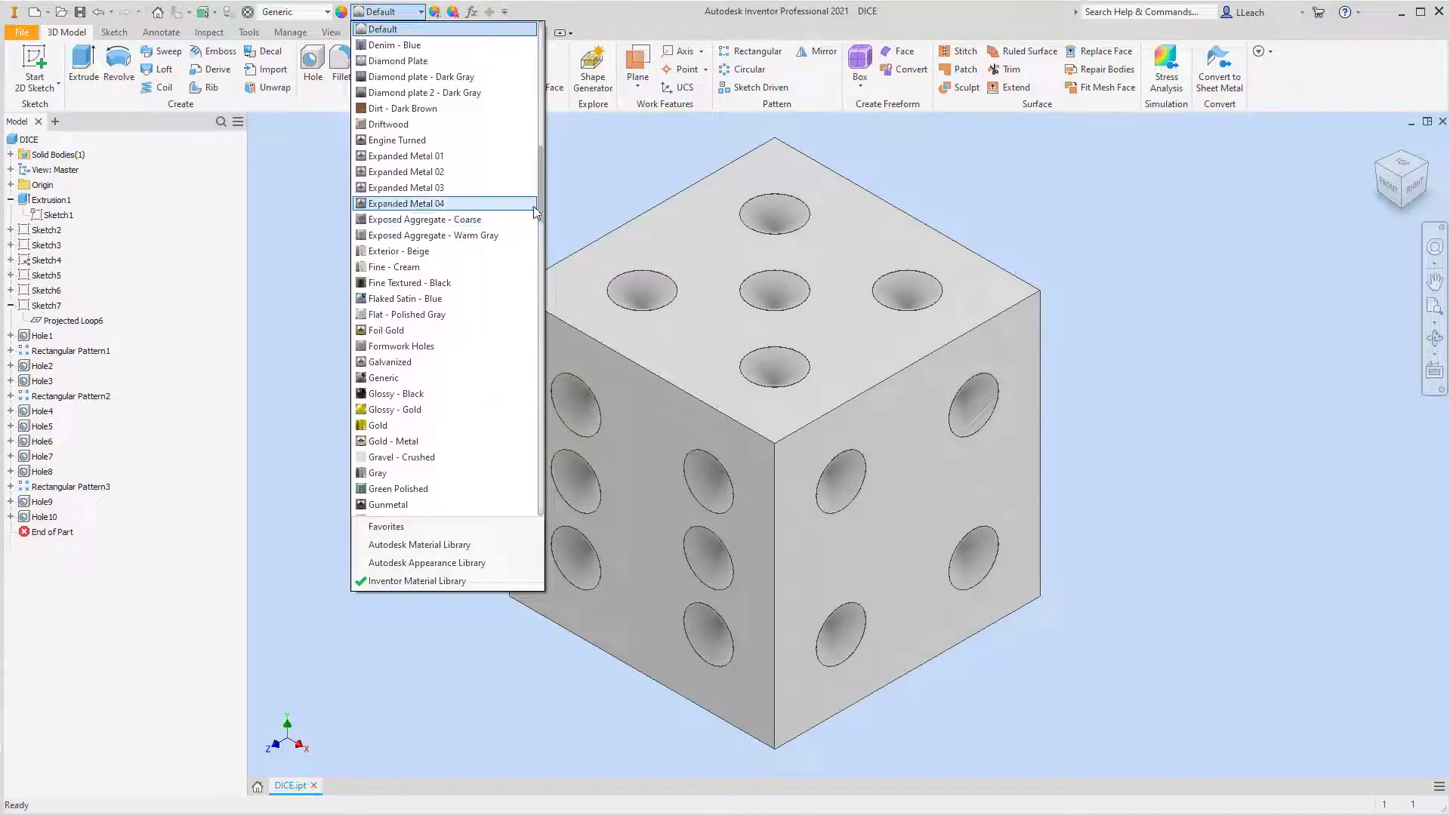
pyautogui.moveTo(542, 204); pyautogui.dragTo(531, 415)
pyautogui.click(417, 345)
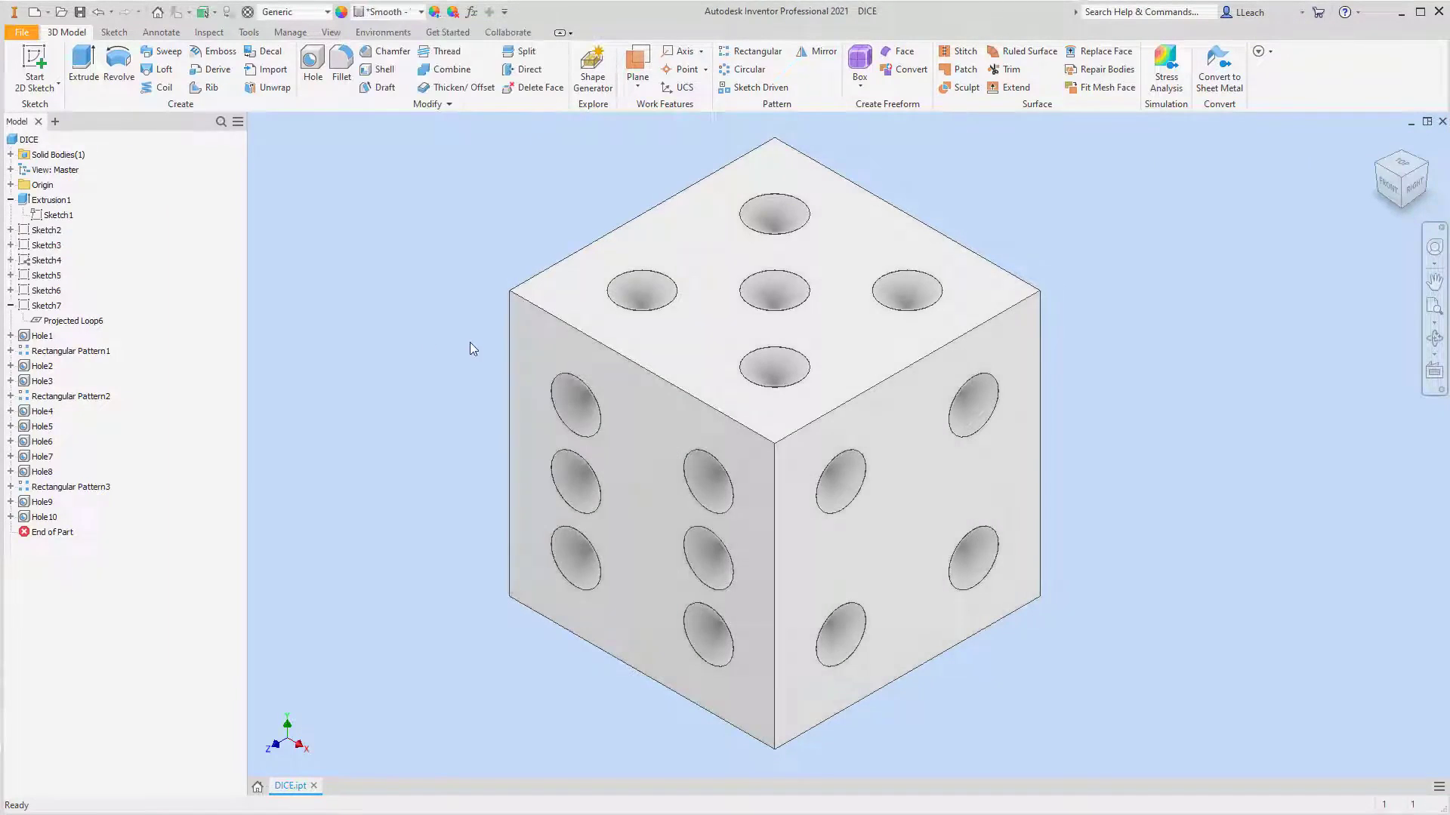
# Apply the Smooth - Black appearance to all fifteen pips on the die's front, right and top faces.
pyautogui.click(593, 430)
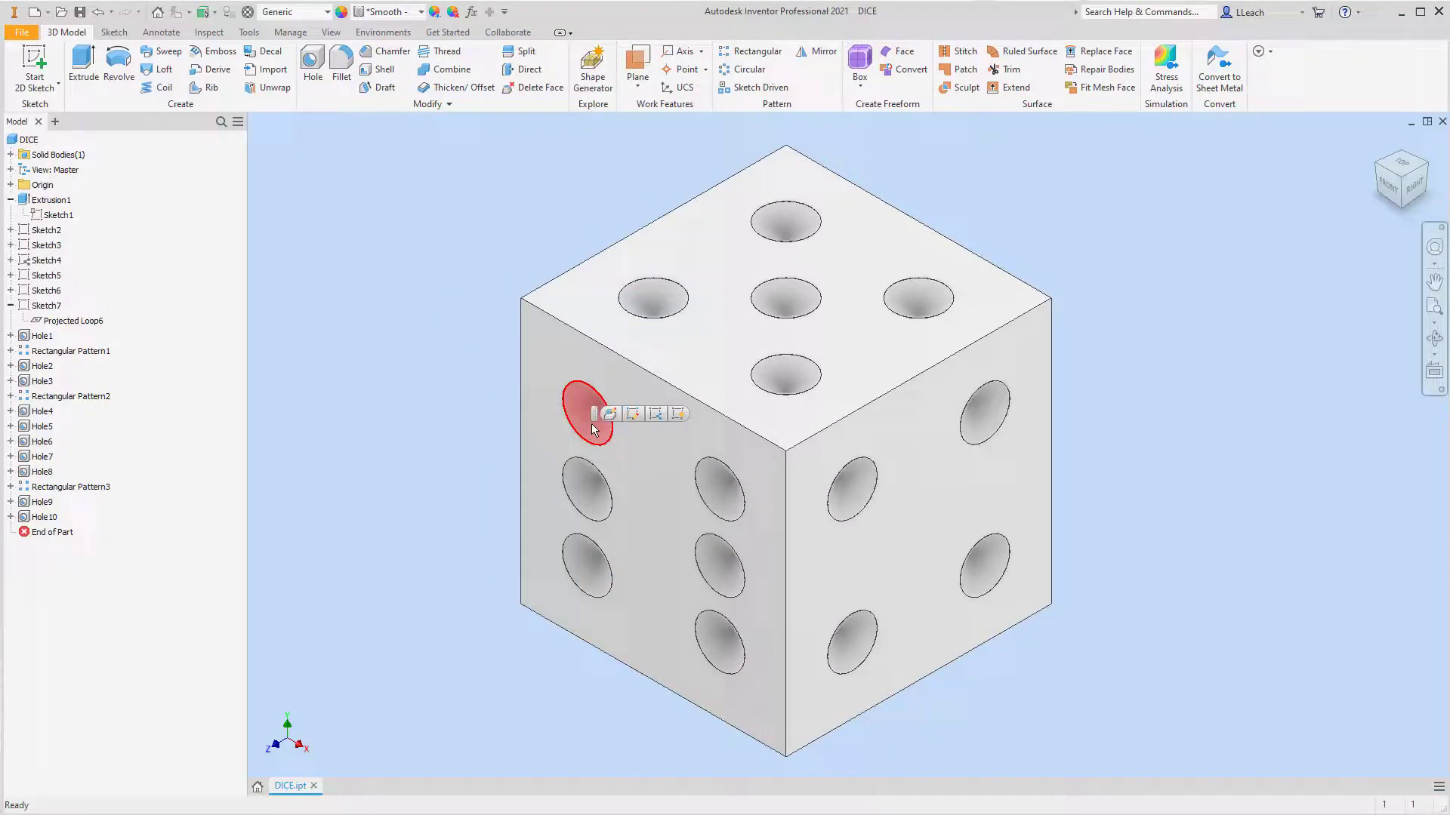
pyautogui.keyDown('ctrl'); pyautogui.click(598, 497); pyautogui.keyUp('ctrl')
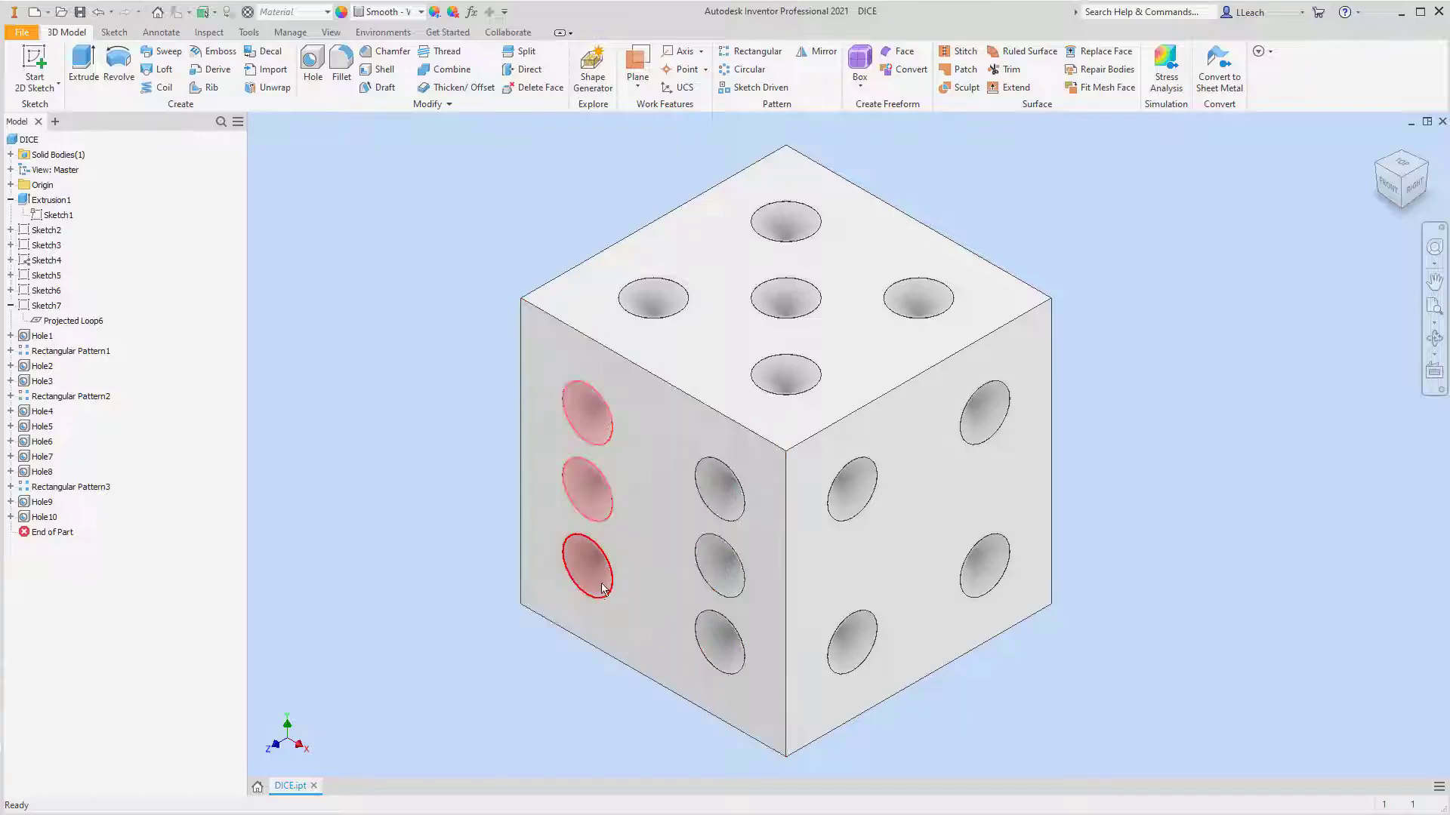
pyautogui.keyDown('ctrl'); pyautogui.click(598, 580); pyautogui.keyUp('ctrl')
pyautogui.keyDown('ctrl'); pyautogui.click(725, 642); pyautogui.keyUp('ctrl')
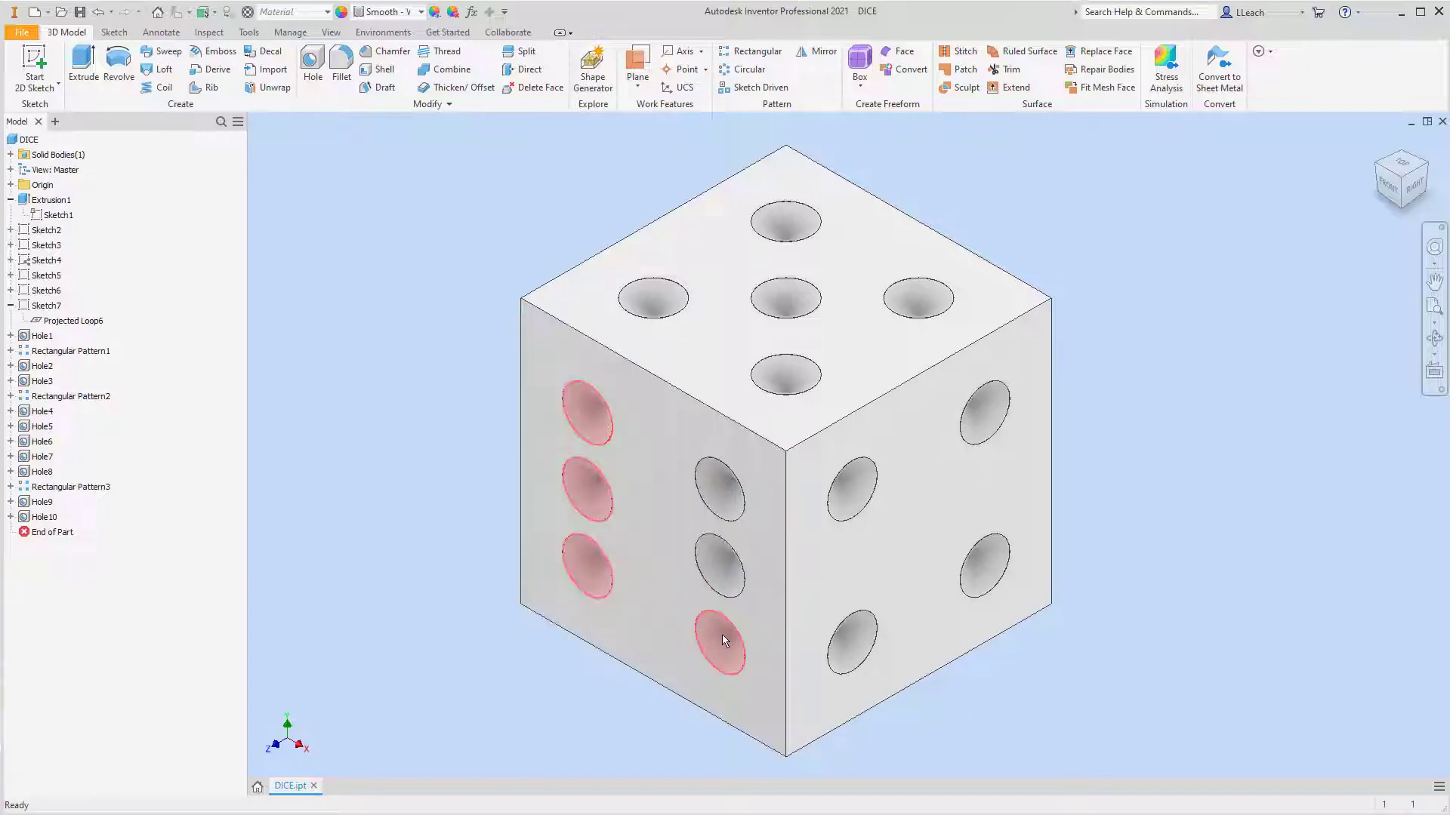
pyautogui.keyDown('ctrl'); pyautogui.click(728, 577); pyautogui.keyUp('ctrl')
pyautogui.keyDown('ctrl'); pyautogui.click(739, 503); pyautogui.keyUp('ctrl')
pyautogui.keyDown('ctrl'); pyautogui.click(851, 491); pyautogui.keyUp('ctrl')
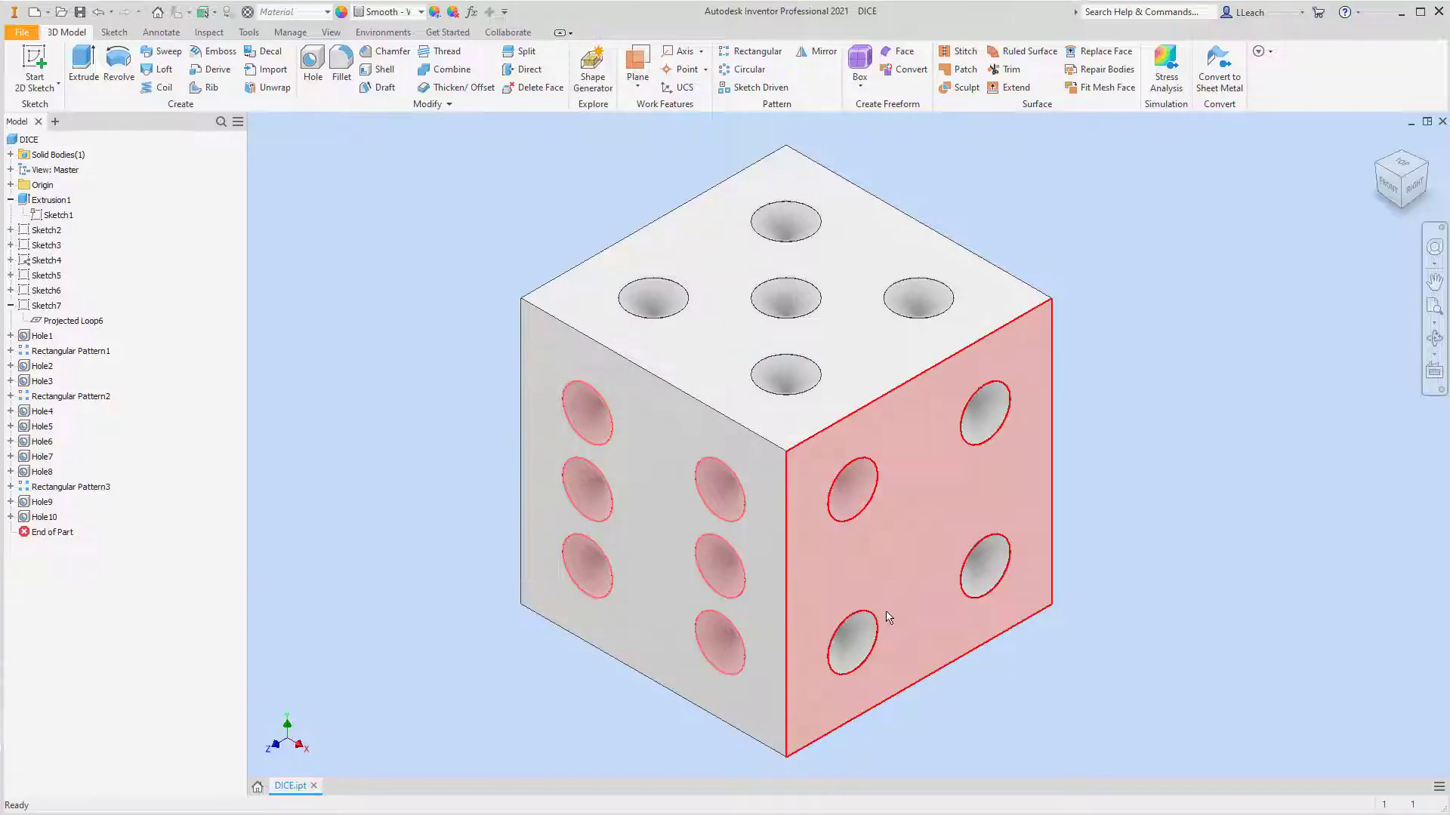
pyautogui.keyDown('ctrl'); pyautogui.click(857, 651); pyautogui.keyUp('ctrl')
pyautogui.keyDown('ctrl'); pyautogui.click(982, 568); pyautogui.keyUp('ctrl')
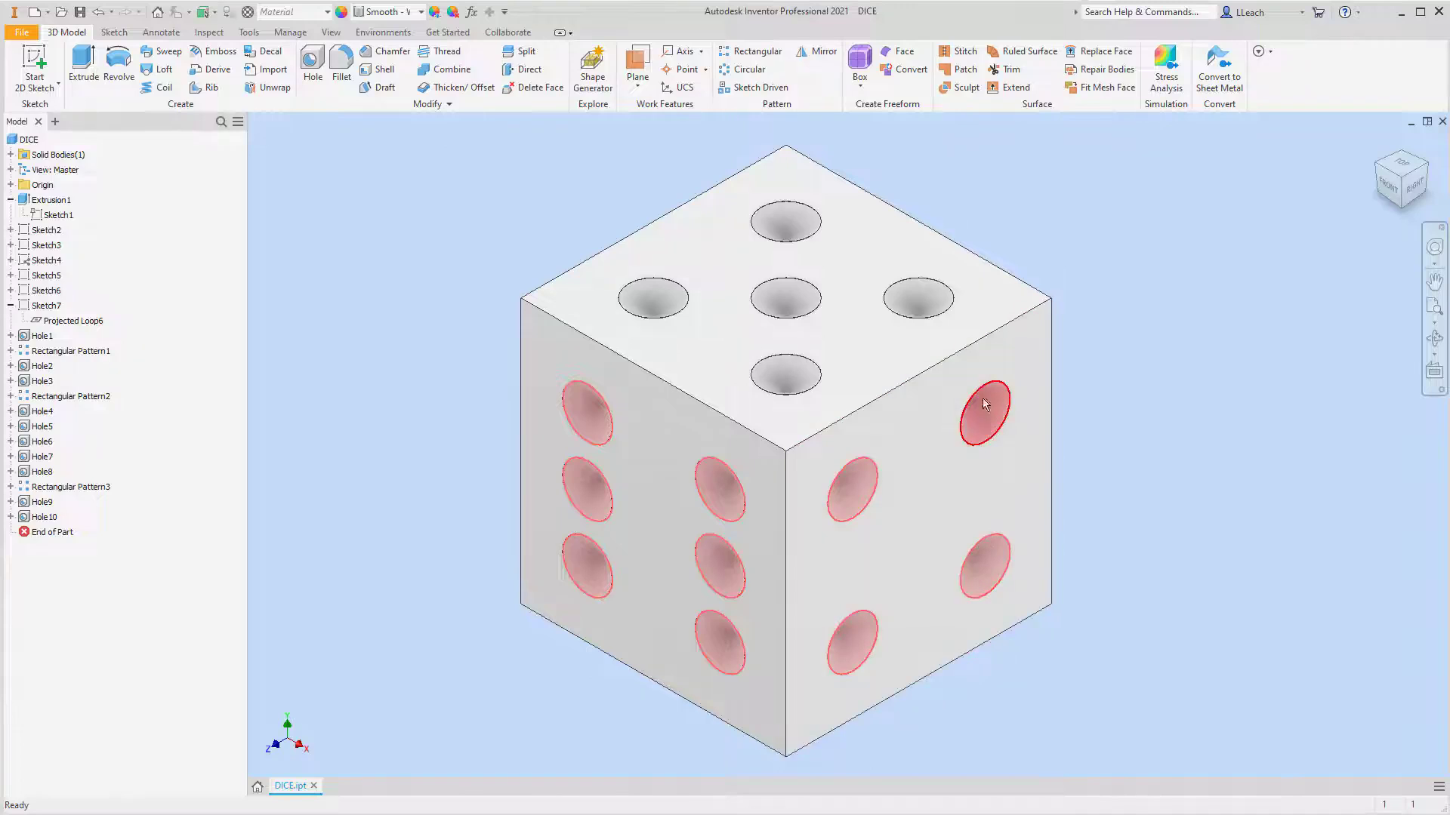
pyautogui.keyDown('ctrl'); pyautogui.click(983, 414); pyautogui.keyUp('ctrl')
pyautogui.keyDown('ctrl'); pyautogui.click(927, 307); pyautogui.keyUp('ctrl')
pyautogui.keyDown('ctrl'); pyautogui.click(785, 298); pyautogui.keyUp('ctrl')
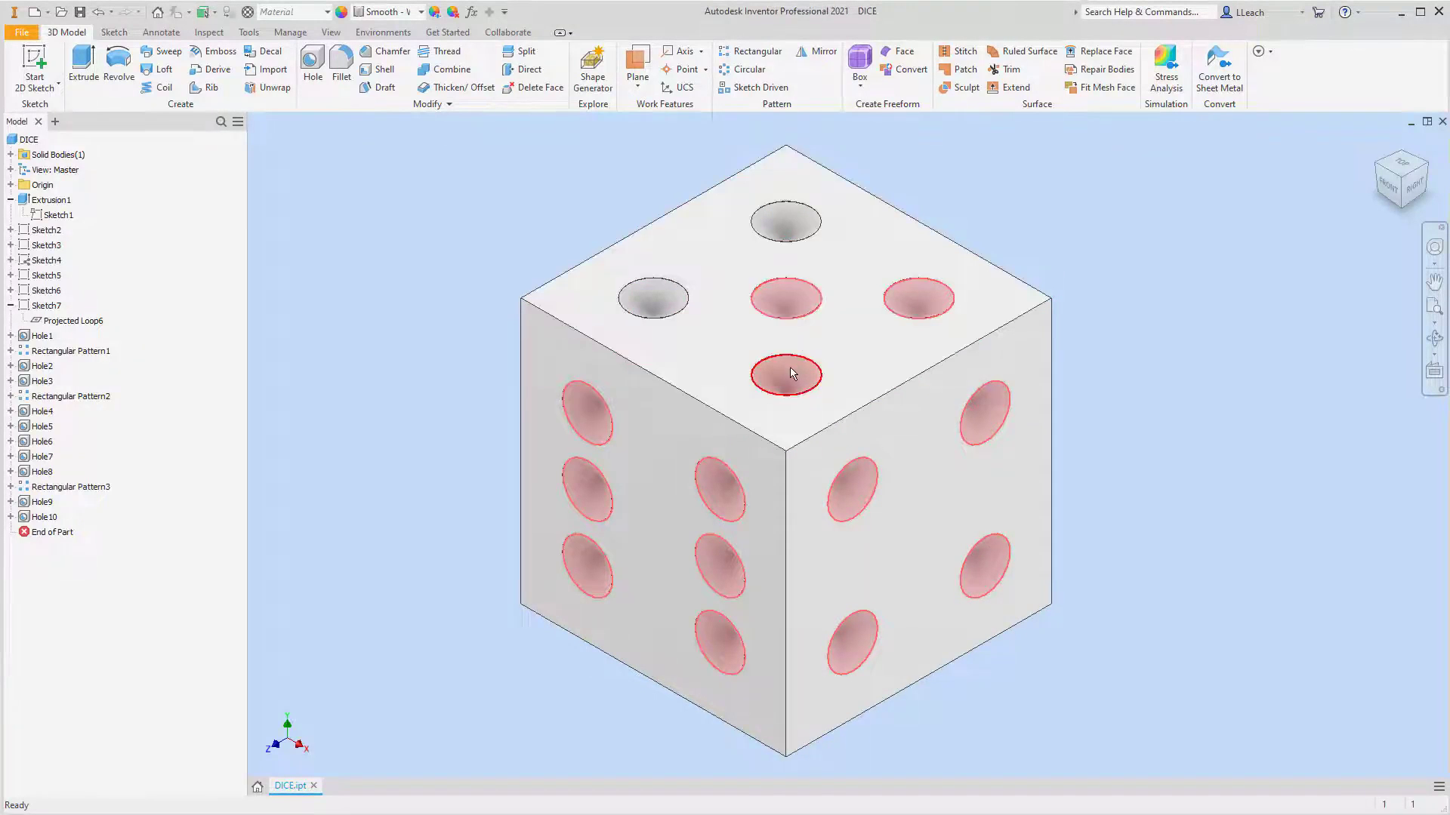
pyautogui.keyDown('ctrl'); pyautogui.click(785, 374); pyautogui.keyUp('ctrl')
pyautogui.keyDown('ctrl'); pyautogui.click(797, 231); pyautogui.keyUp('ctrl')
pyautogui.keyDown('ctrl'); pyautogui.click(653, 298); pyautogui.keyUp('ctrl')
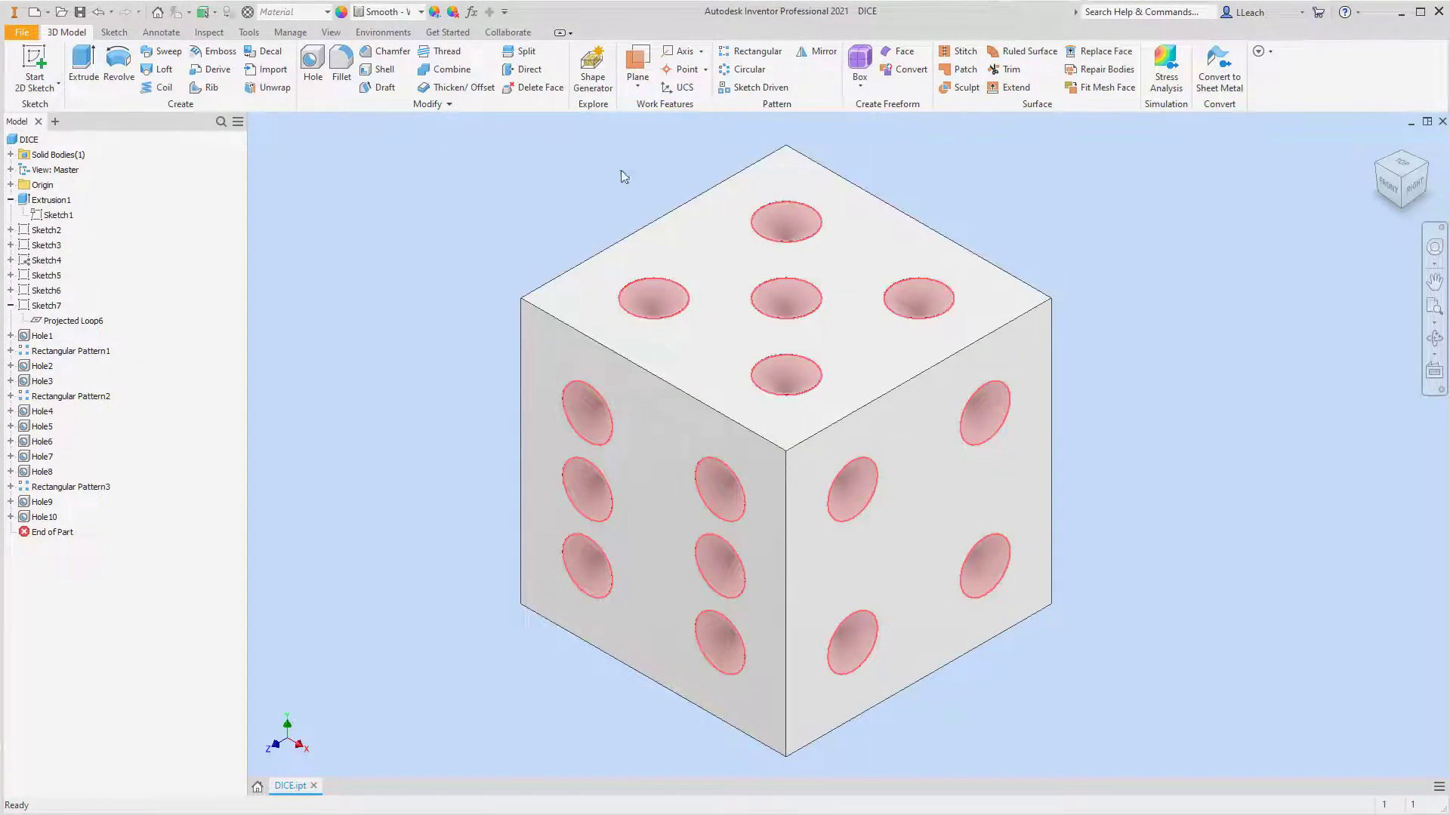
pyautogui.click(421, 12)
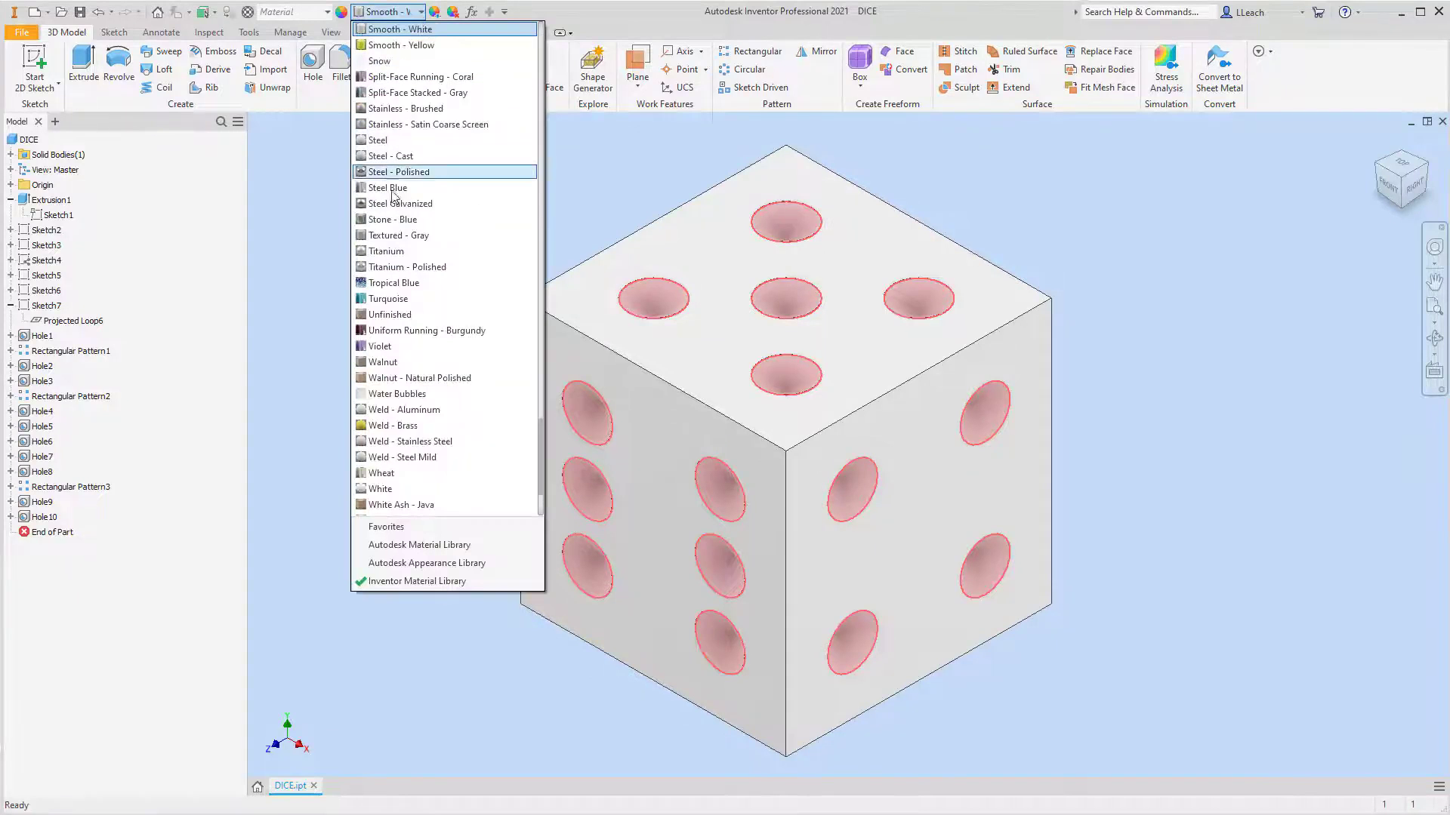
pyautogui.scroll(5, 420, 194)
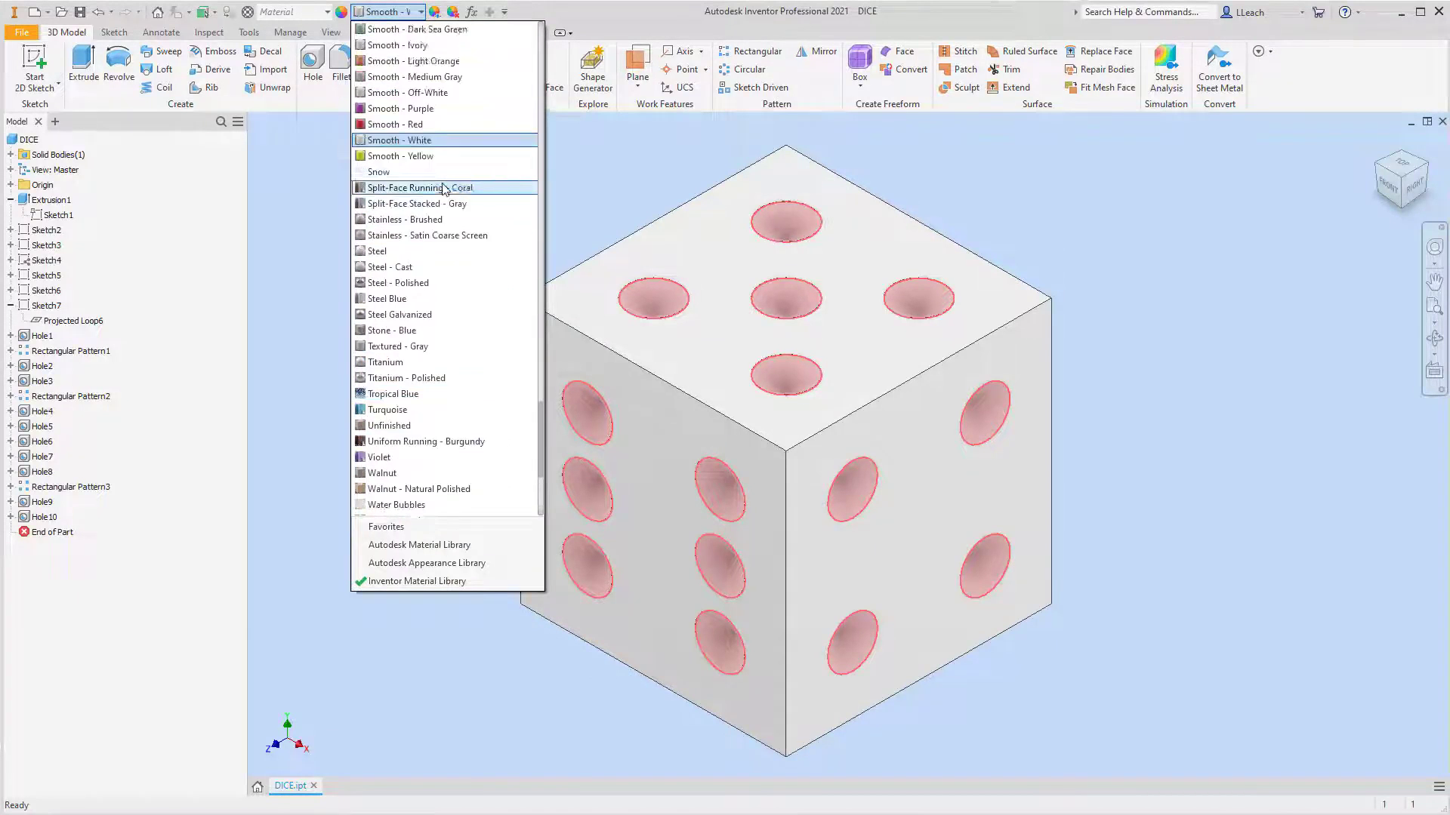
pyautogui.click(420, 185)
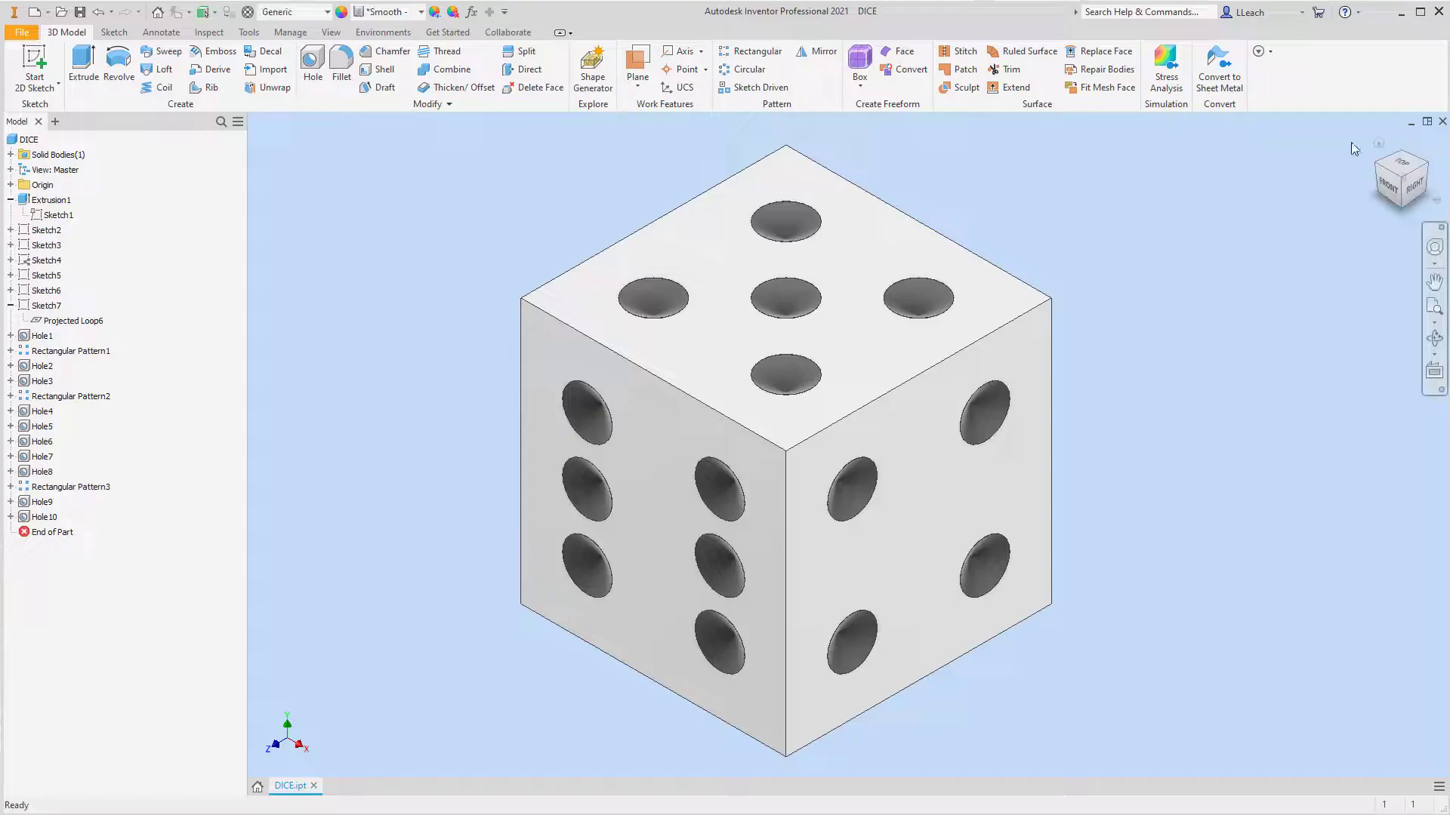
# Apply the Smooth - Black appearance to the single pip on the back face and the three pips on the left face.
pyautogui.click(1378, 167)
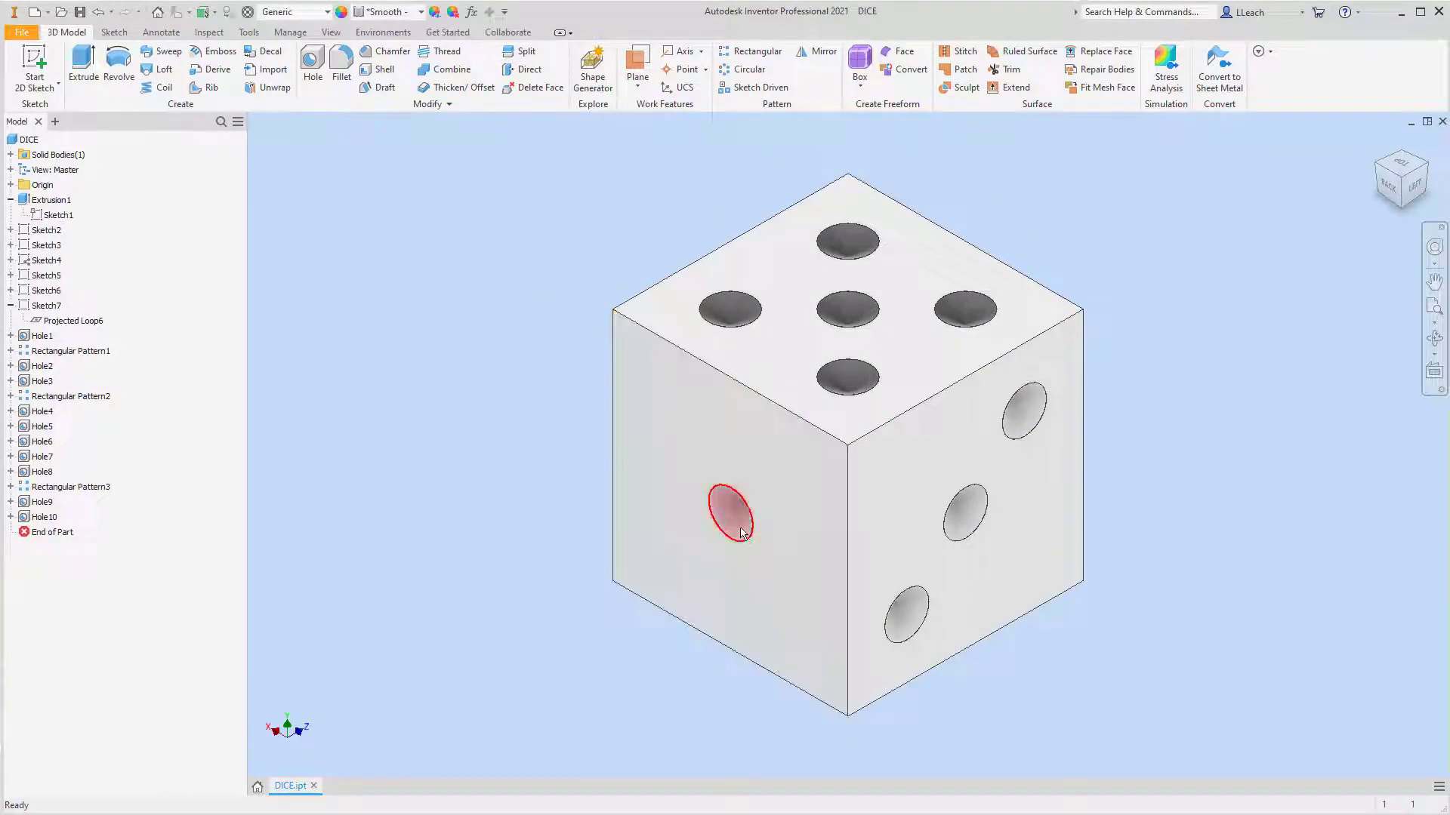
pyautogui.click(728, 512)
pyautogui.keyDown('ctrl'); pyautogui.click(926, 604); pyautogui.keyUp('ctrl')
pyautogui.keyDown('ctrl'); pyautogui.click(965, 514); pyautogui.keyUp('ctrl')
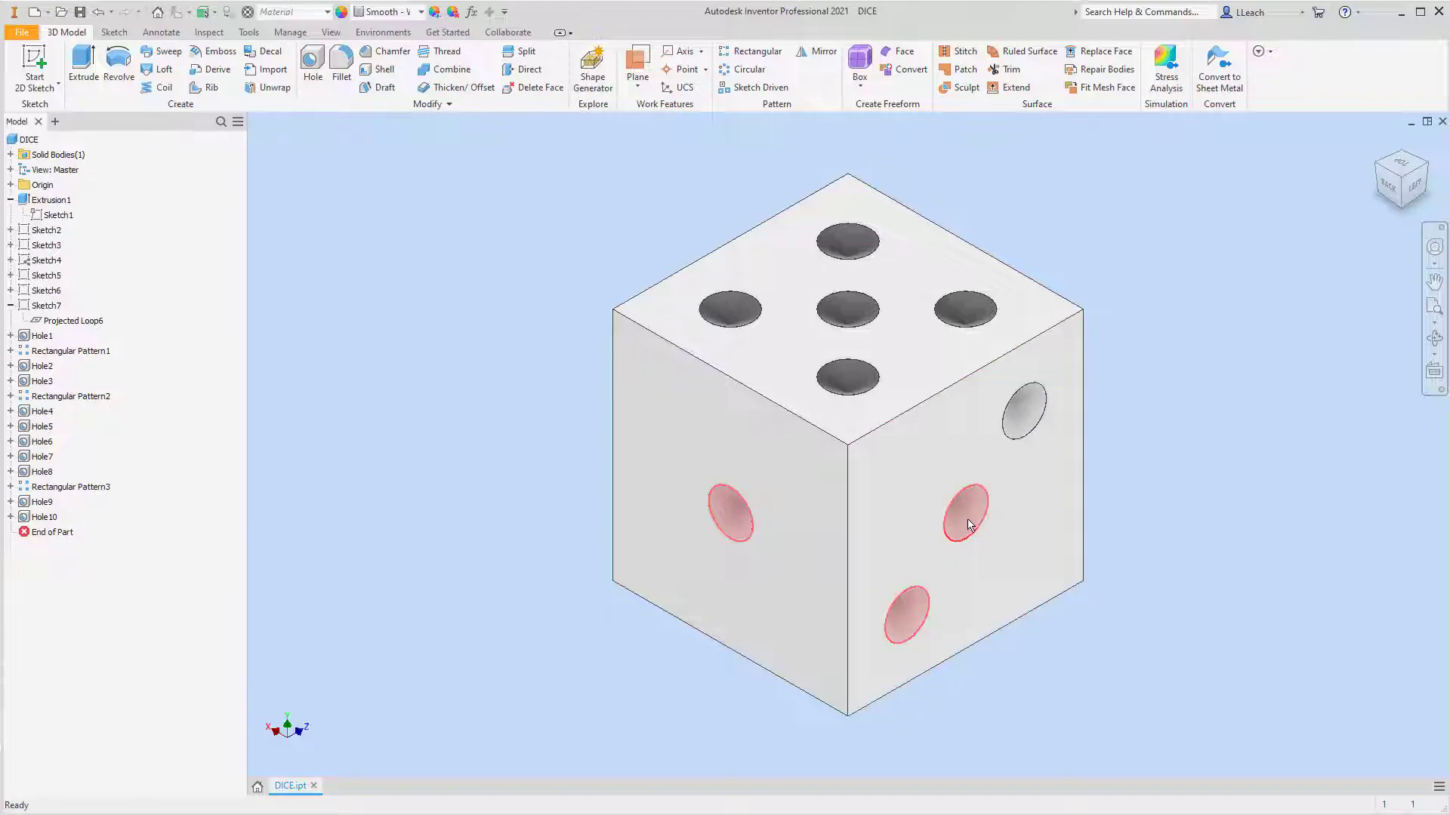
pyautogui.keyDown('ctrl'); pyautogui.click(1023, 385); pyautogui.keyUp('ctrl')
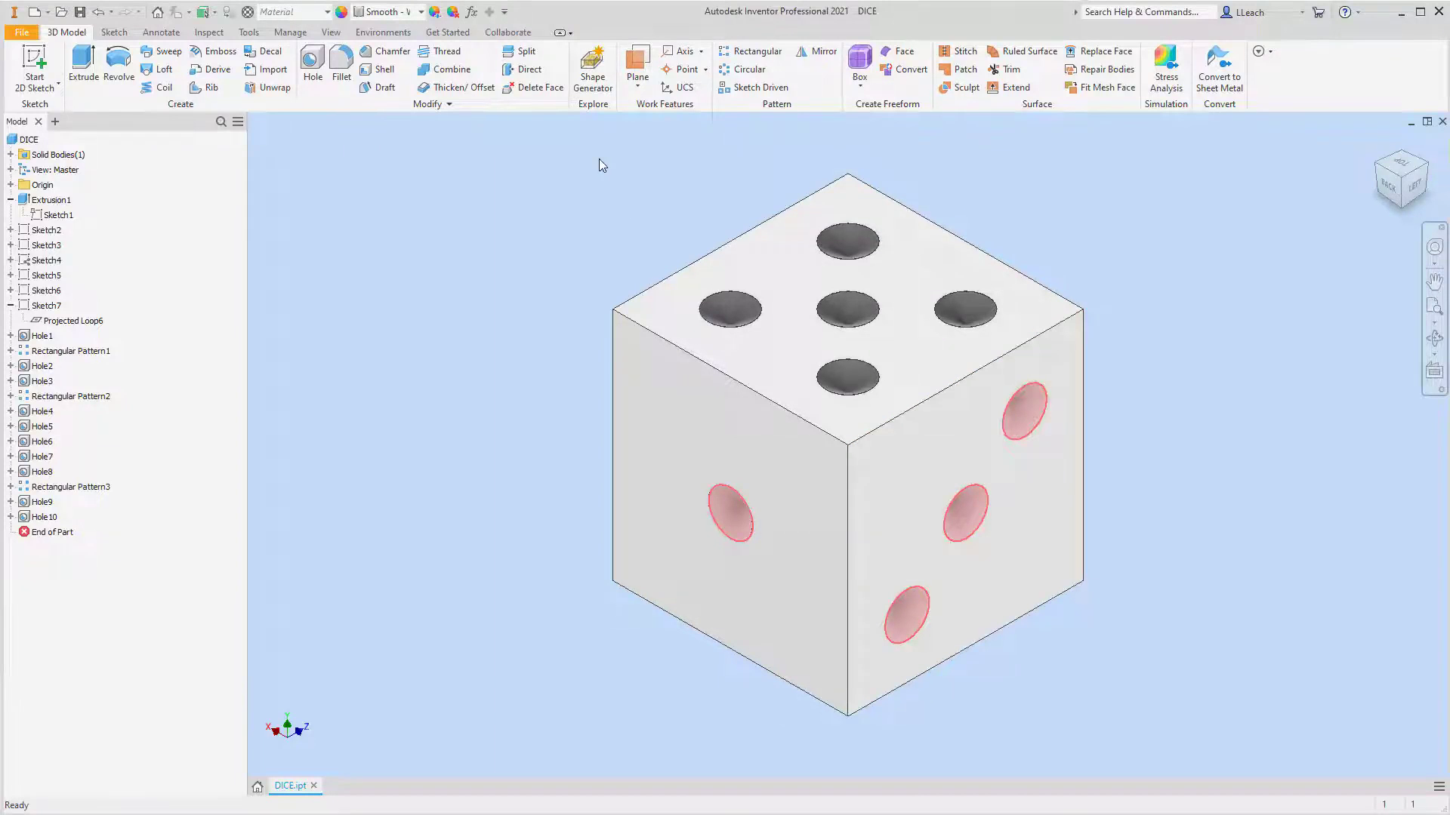
pyautogui.click(420, 13)
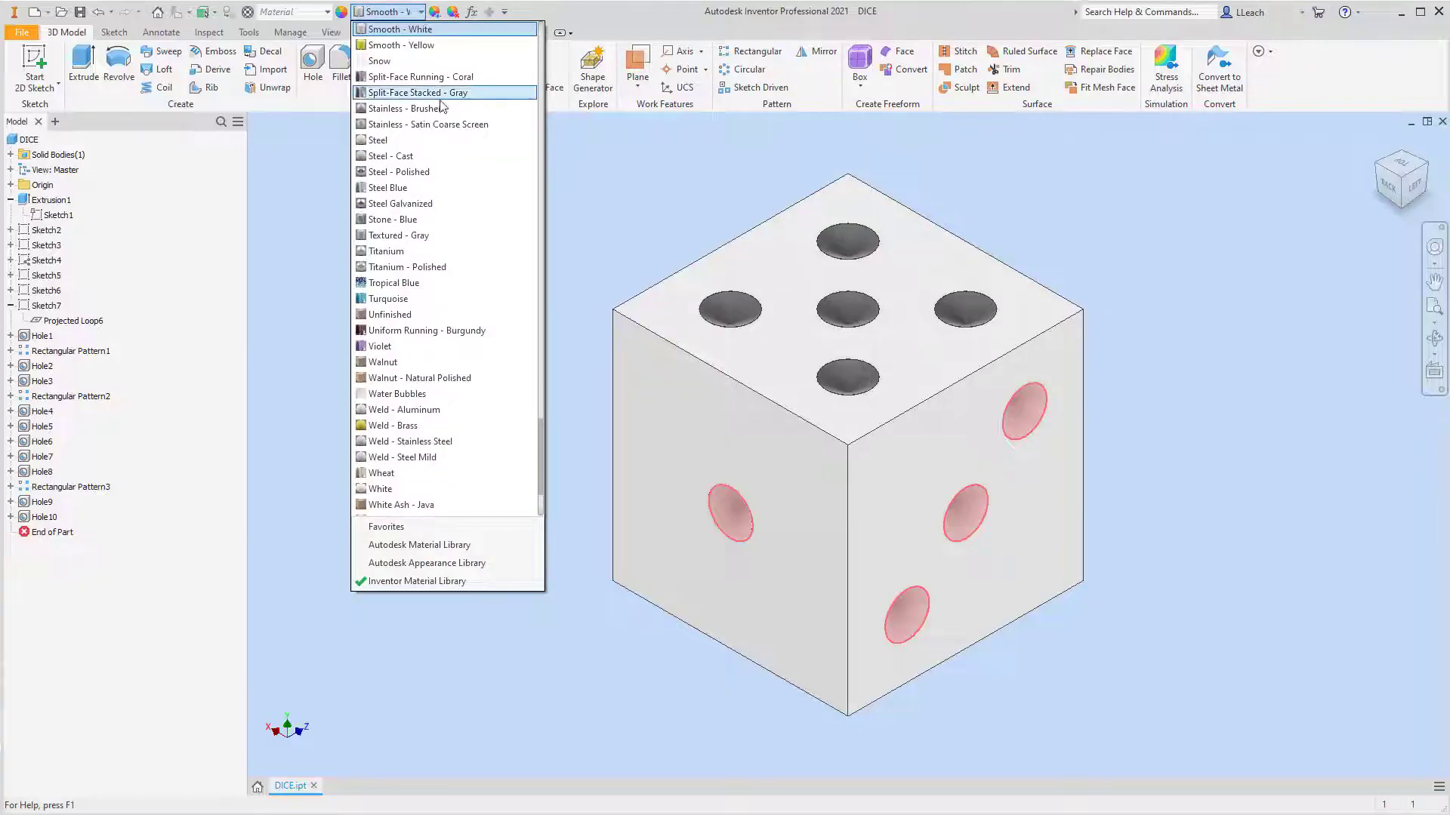
pyautogui.scroll(3, 452, 184)
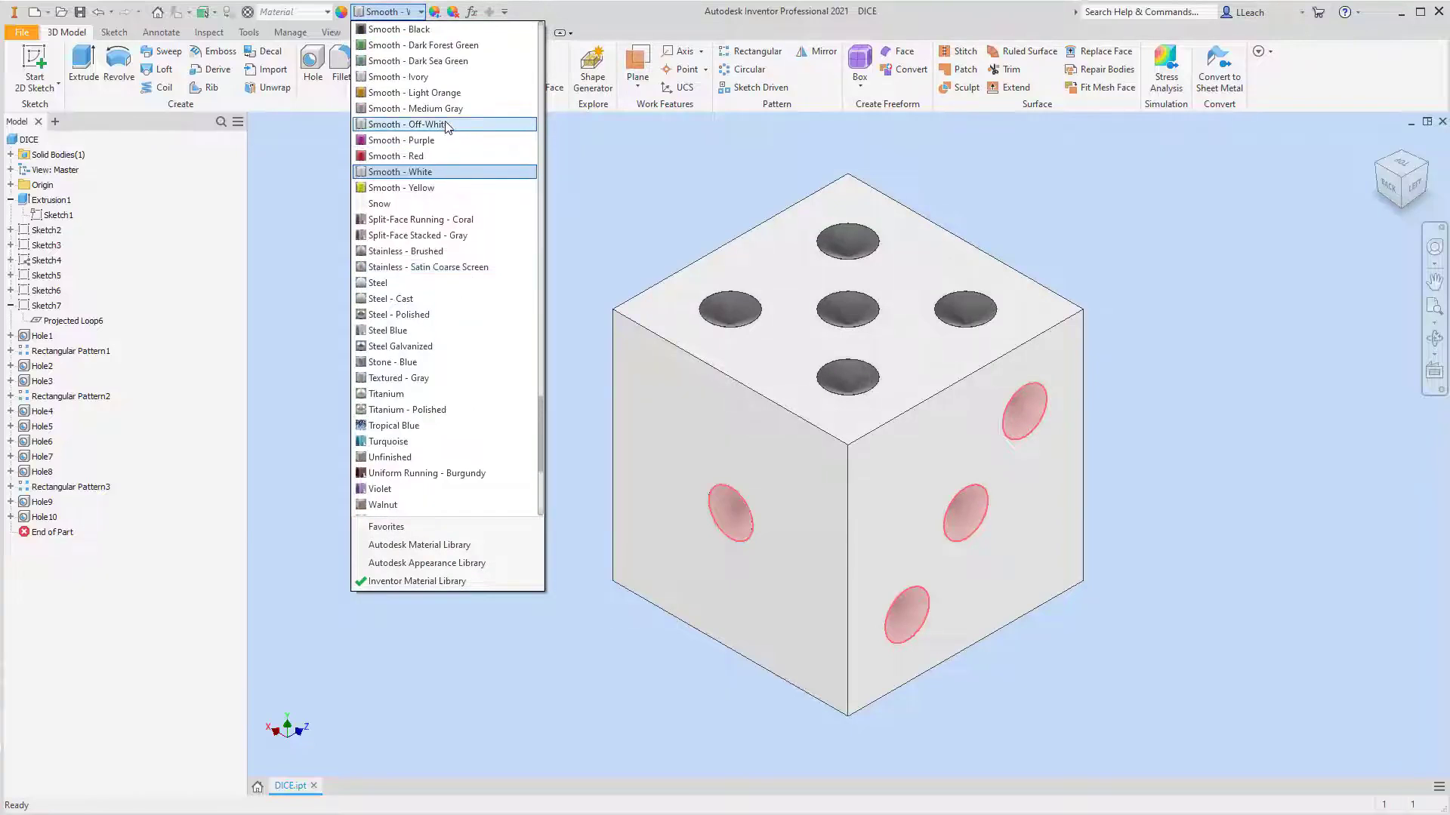
pyautogui.scroll(2, 434, 129)
pyautogui.click(423, 124)
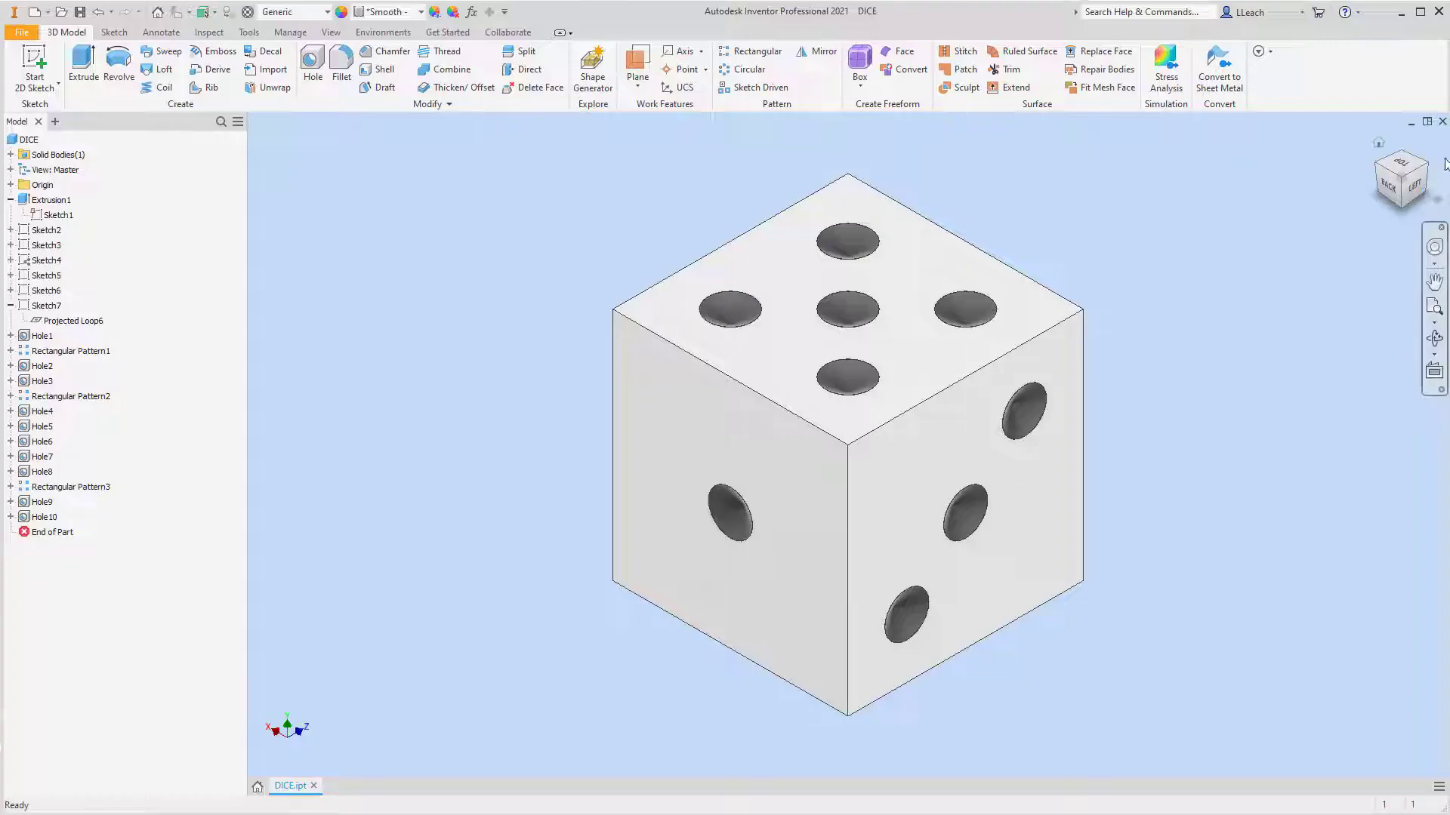
# Apply the Smooth - Black appearance to the two pips on the die's bottom face.
pyautogui.click(1403, 209)
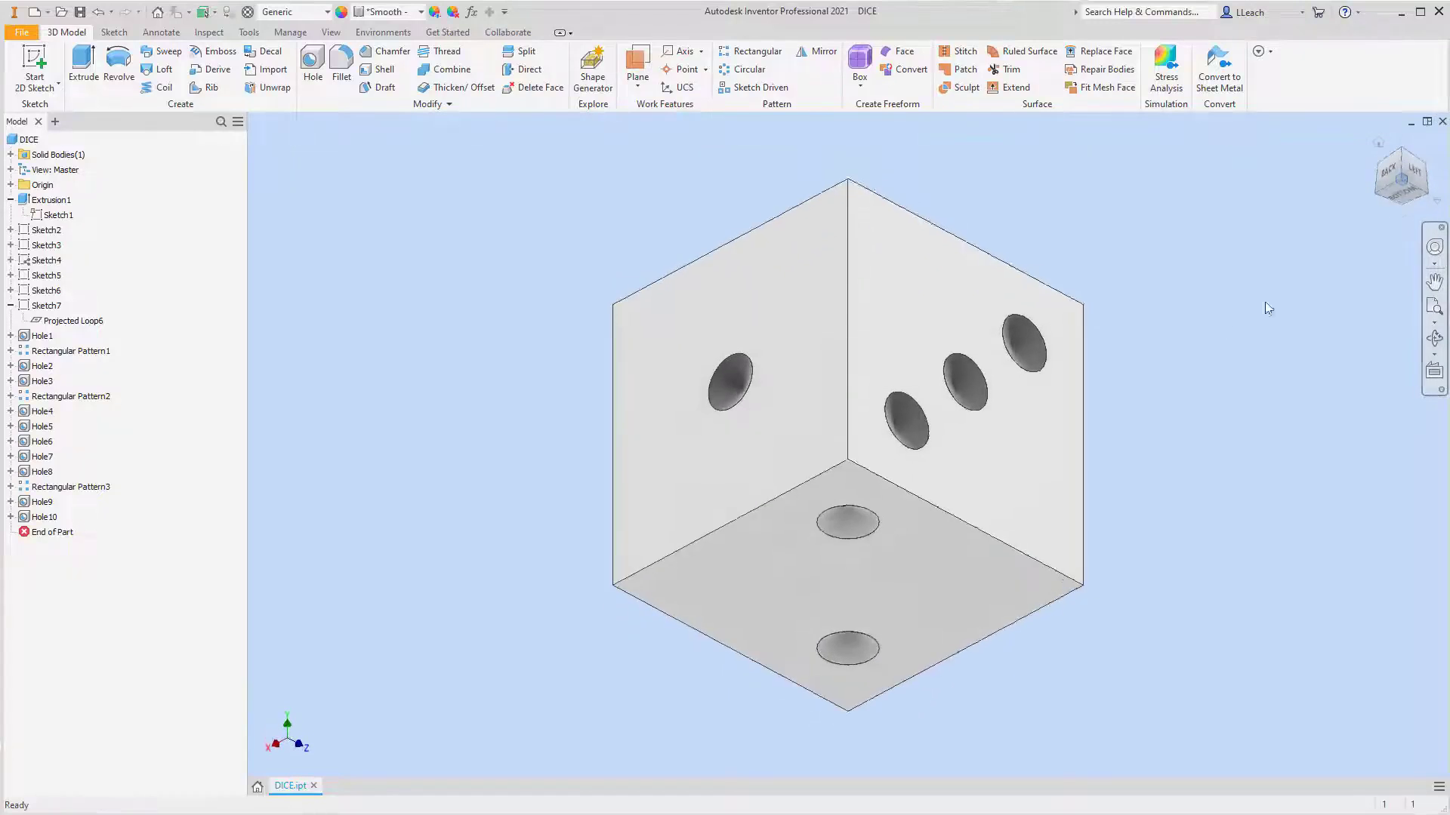
pyautogui.click(853, 515)
pyautogui.keyDown('ctrl'); pyautogui.click(856, 648); pyautogui.keyUp('ctrl')
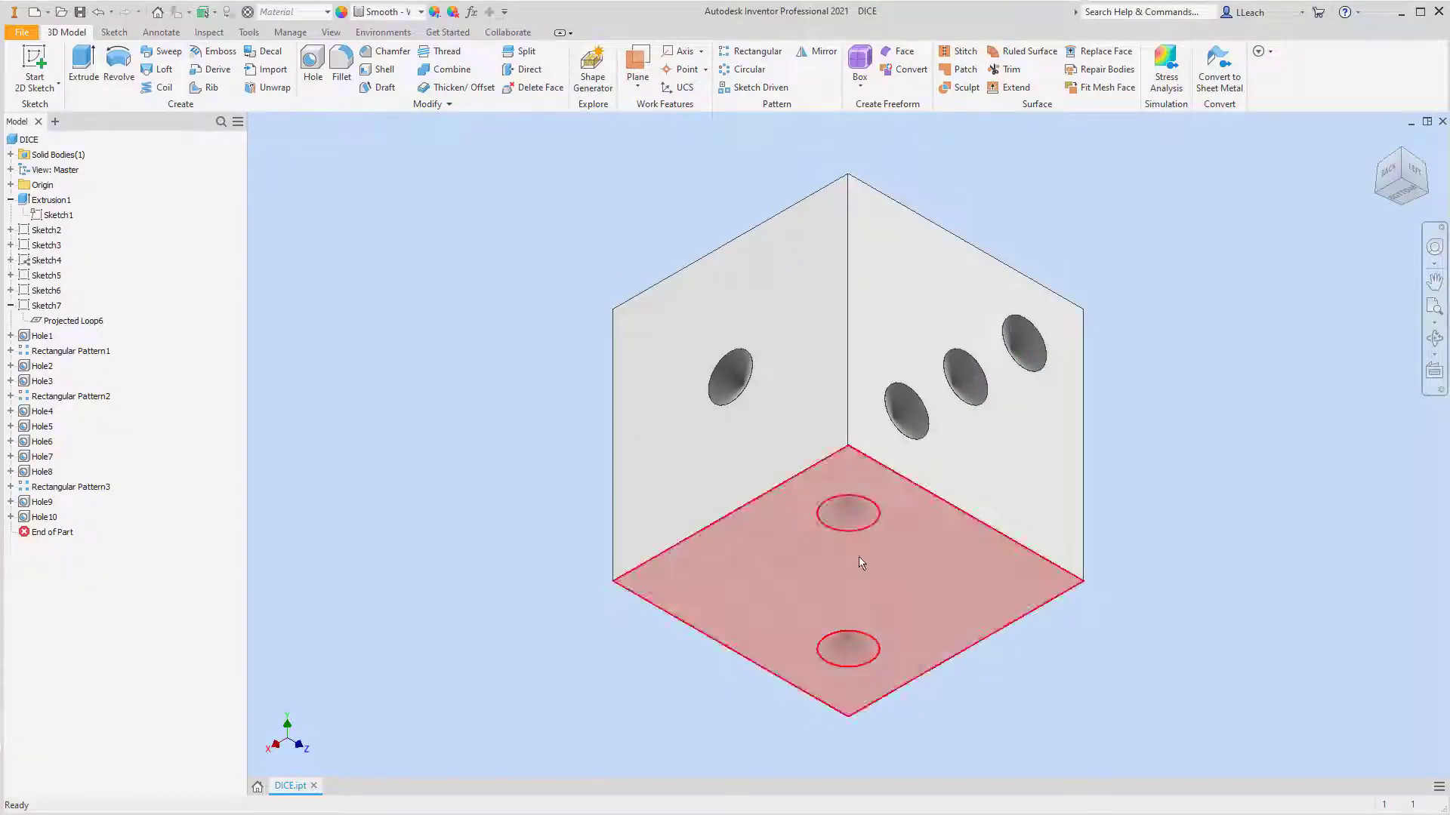
pyautogui.click(421, 17)
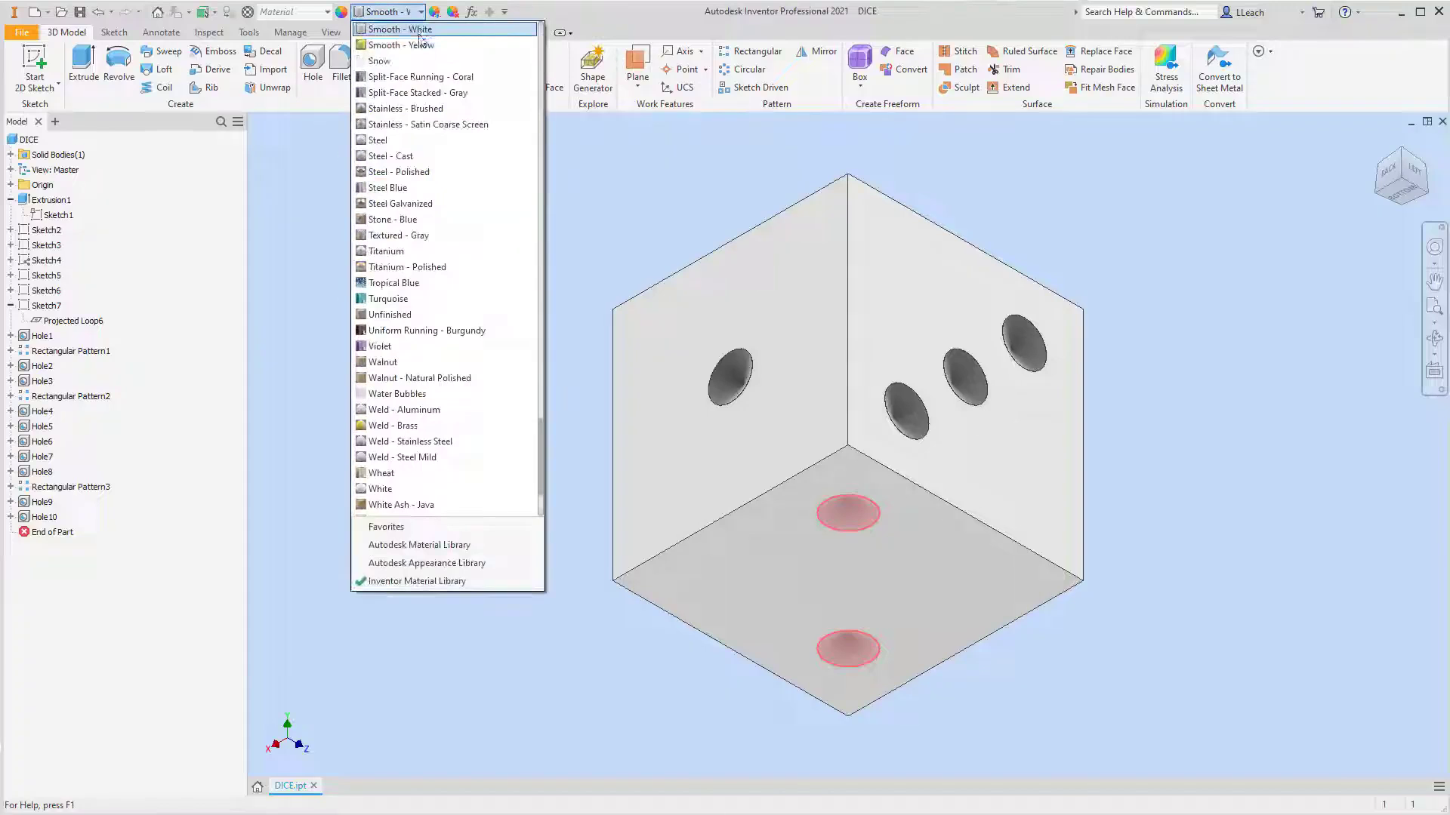
pyautogui.scroll(1, 410, 113)
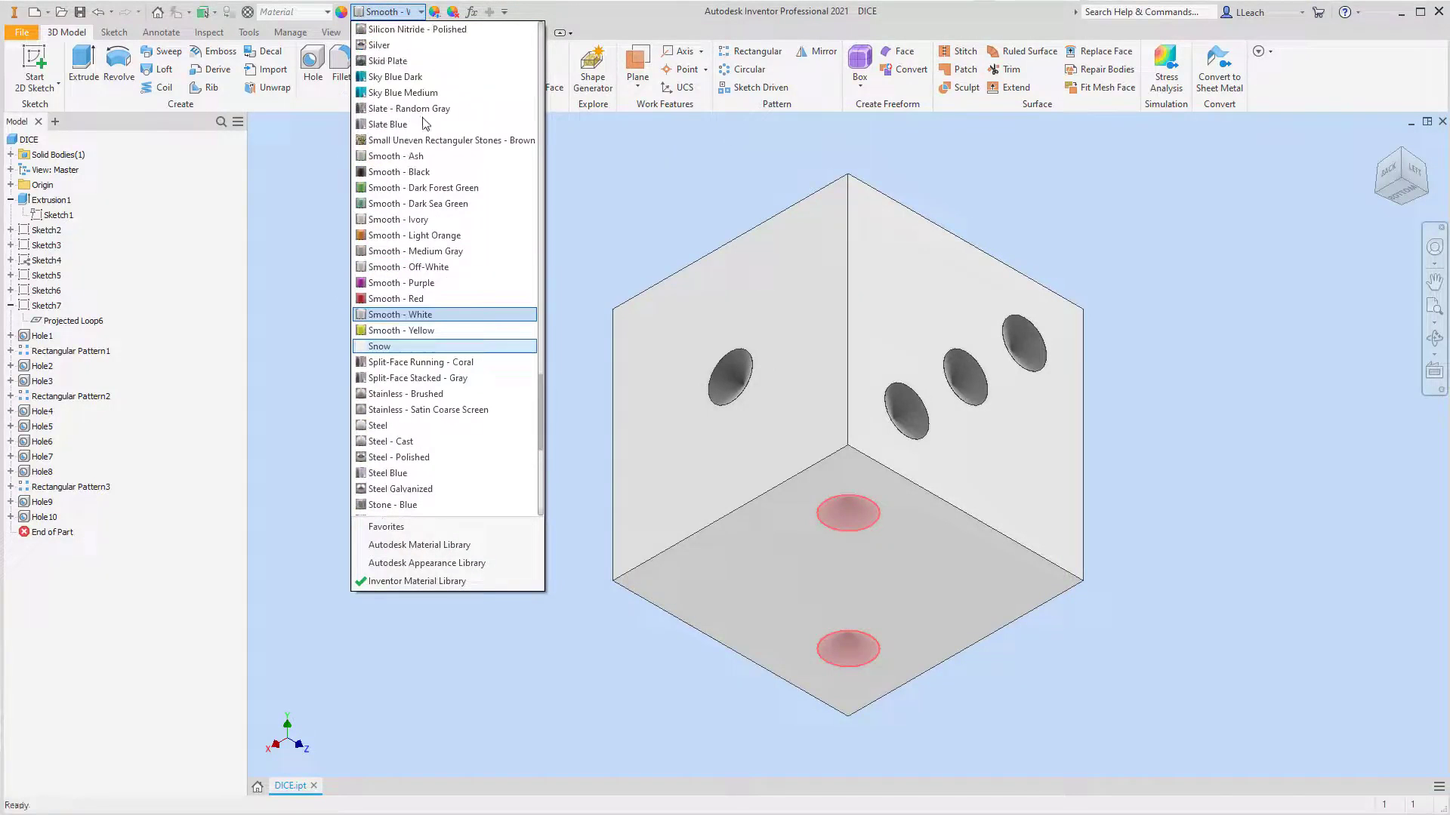
pyautogui.click(403, 173)
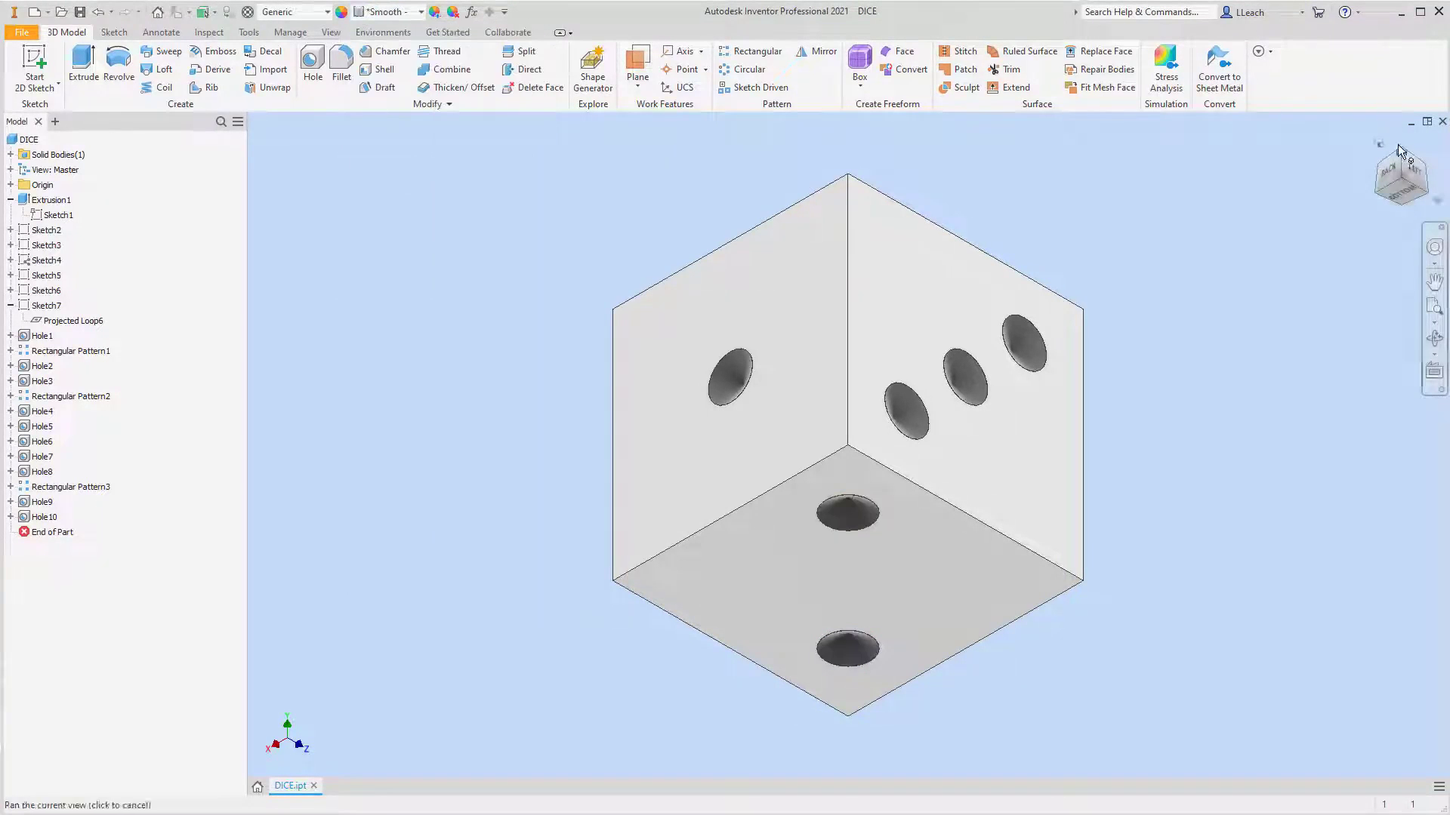
# Fillet ten of the die's outer edges with a 1 mm radius, leaving out the top face's back and left edges.
pyautogui.click(1380, 147)
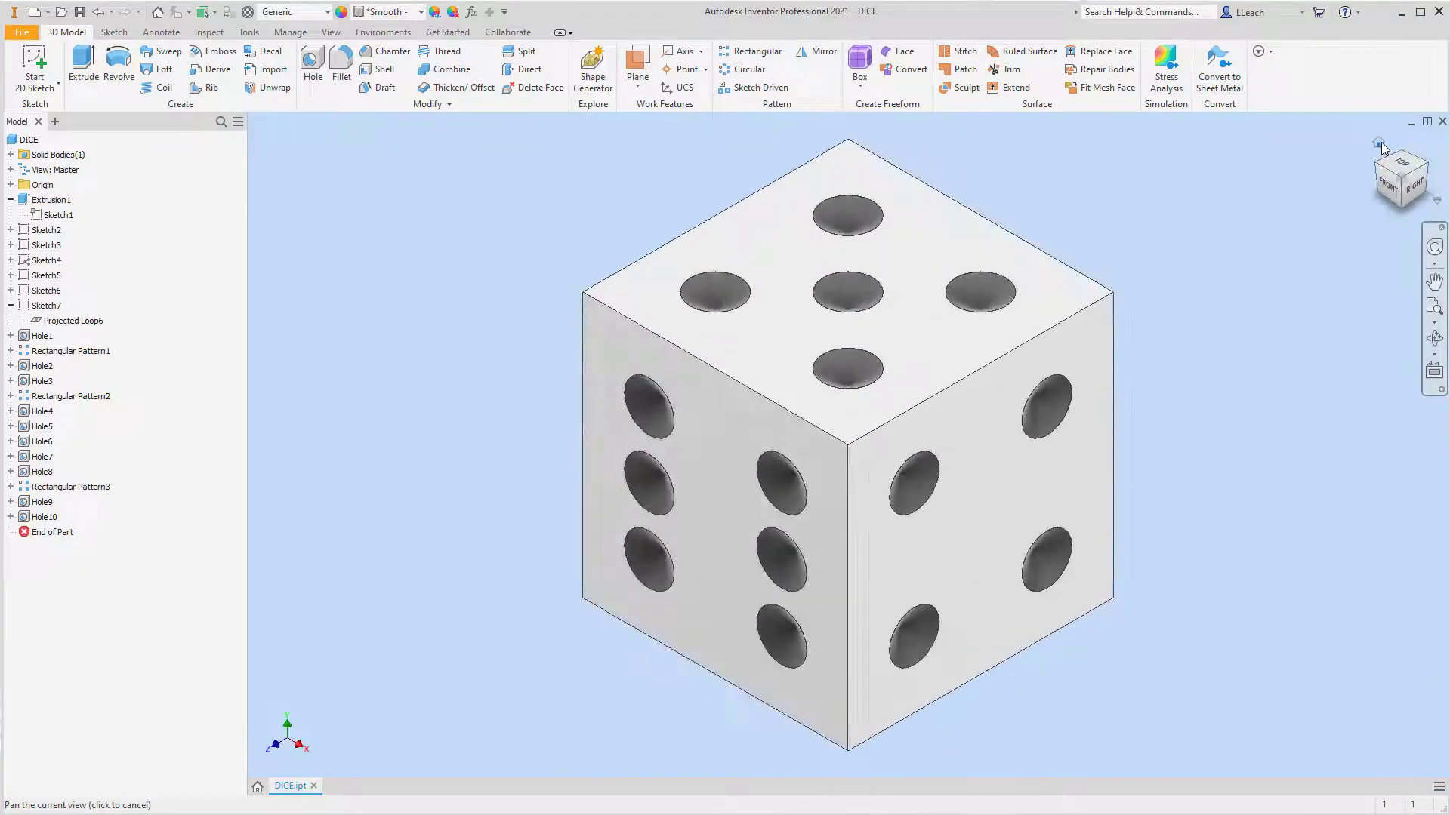
pyautogui.click(341, 64)
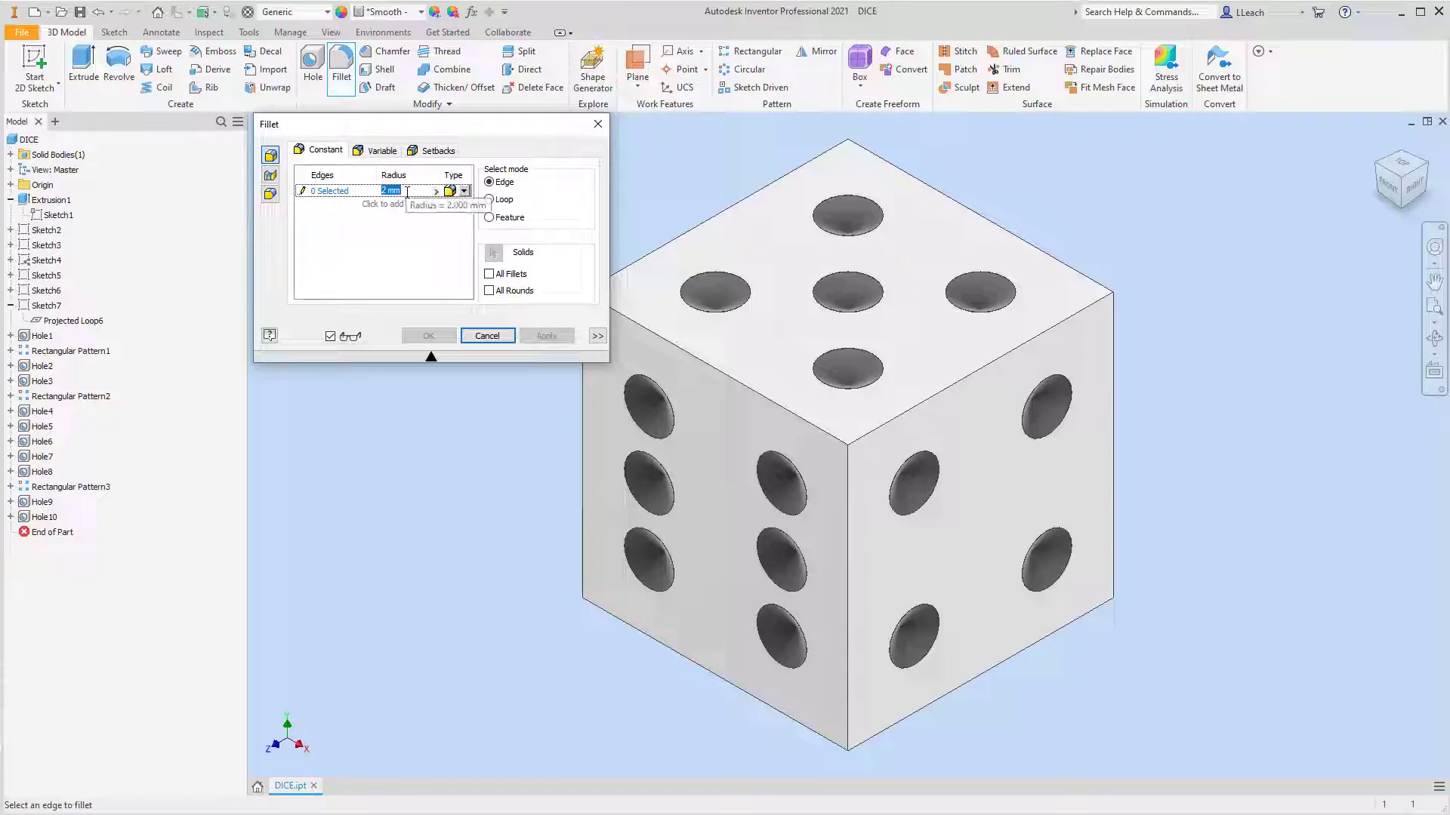
pyautogui.write('1')
pyautogui.click(696, 358)
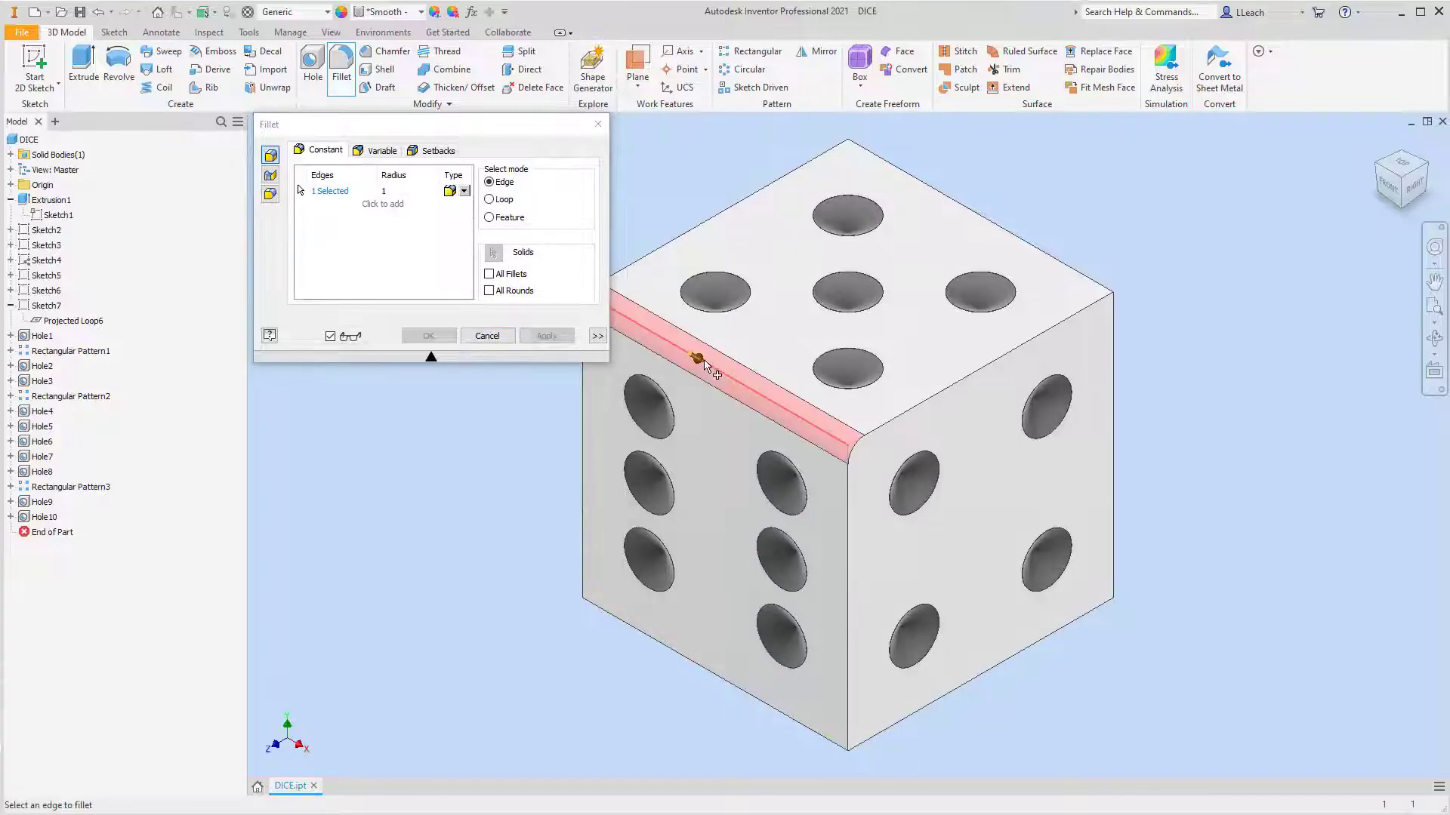
pyautogui.click(932, 396)
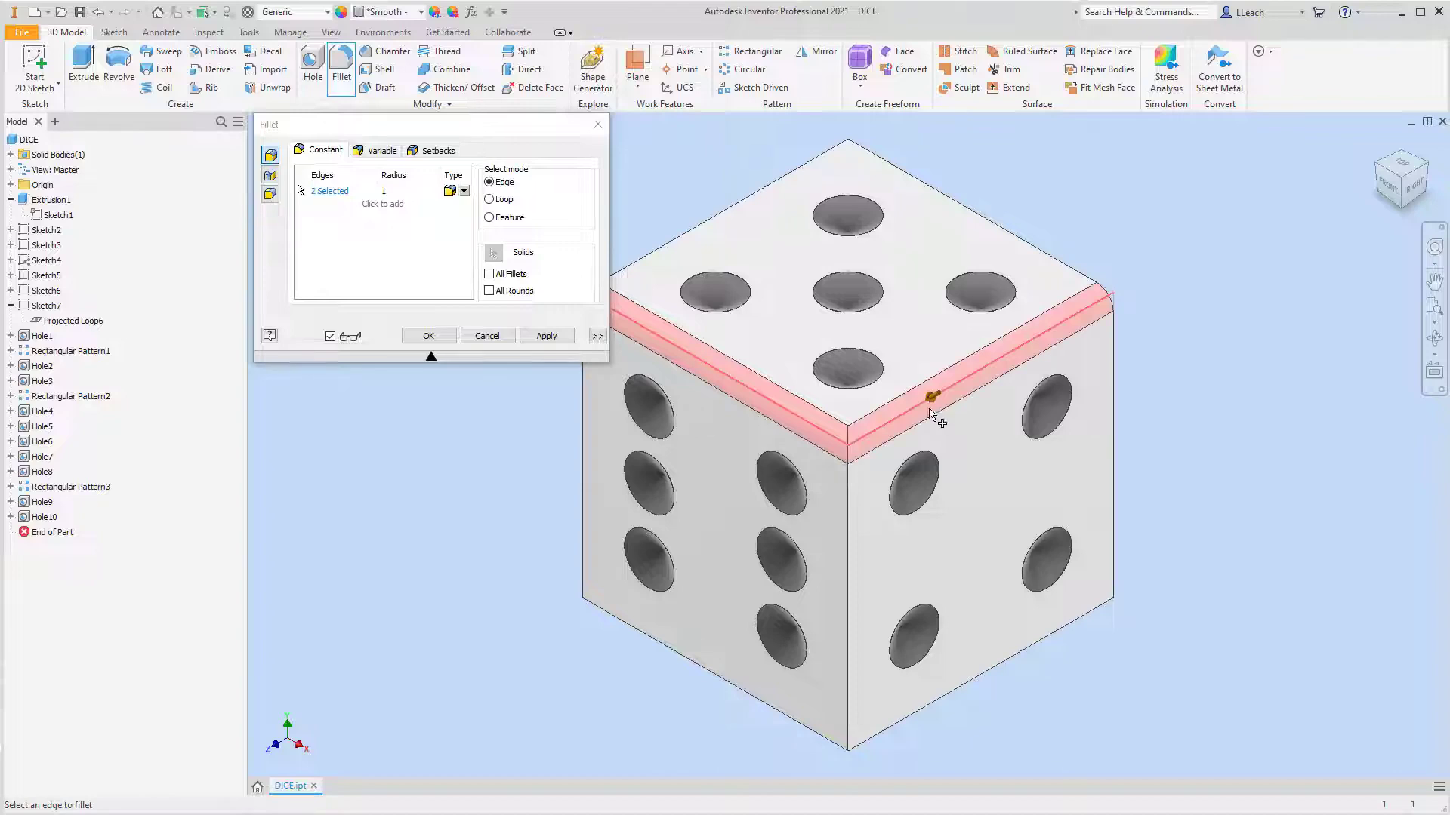
pyautogui.click(854, 614)
pyautogui.click(978, 680)
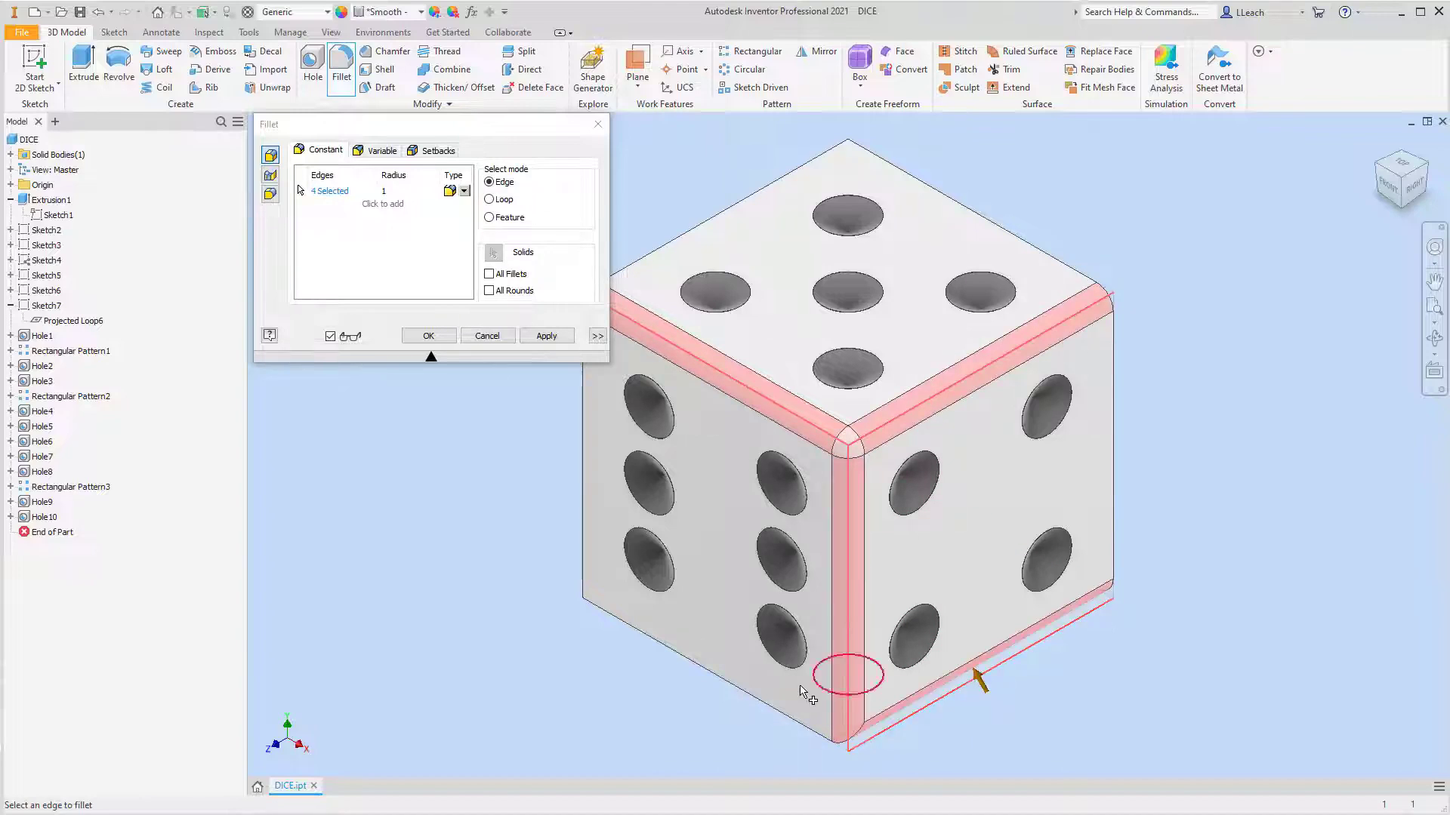
pyautogui.click(752, 697)
pyautogui.click(590, 476)
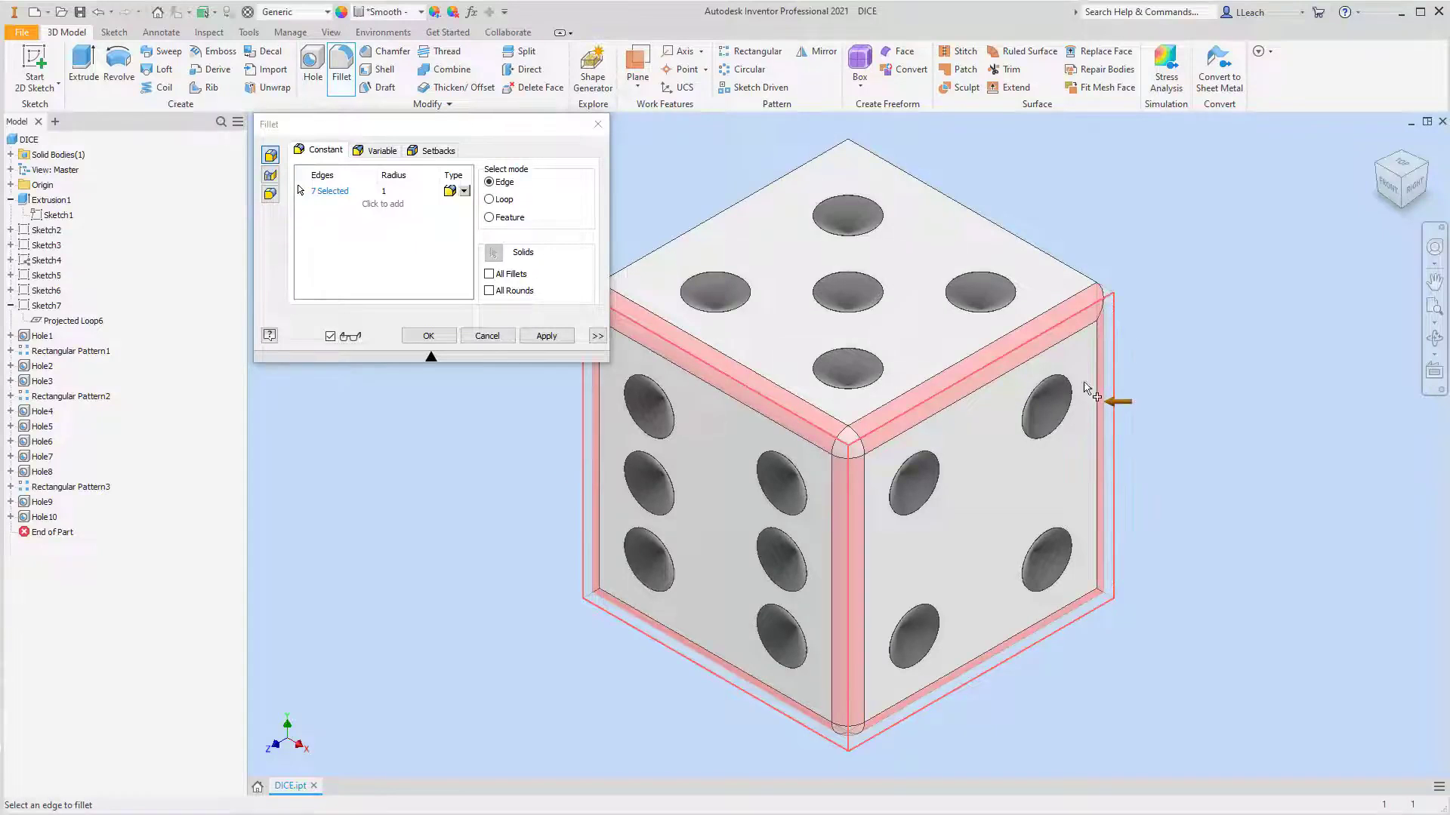
pyautogui.click(991, 527)
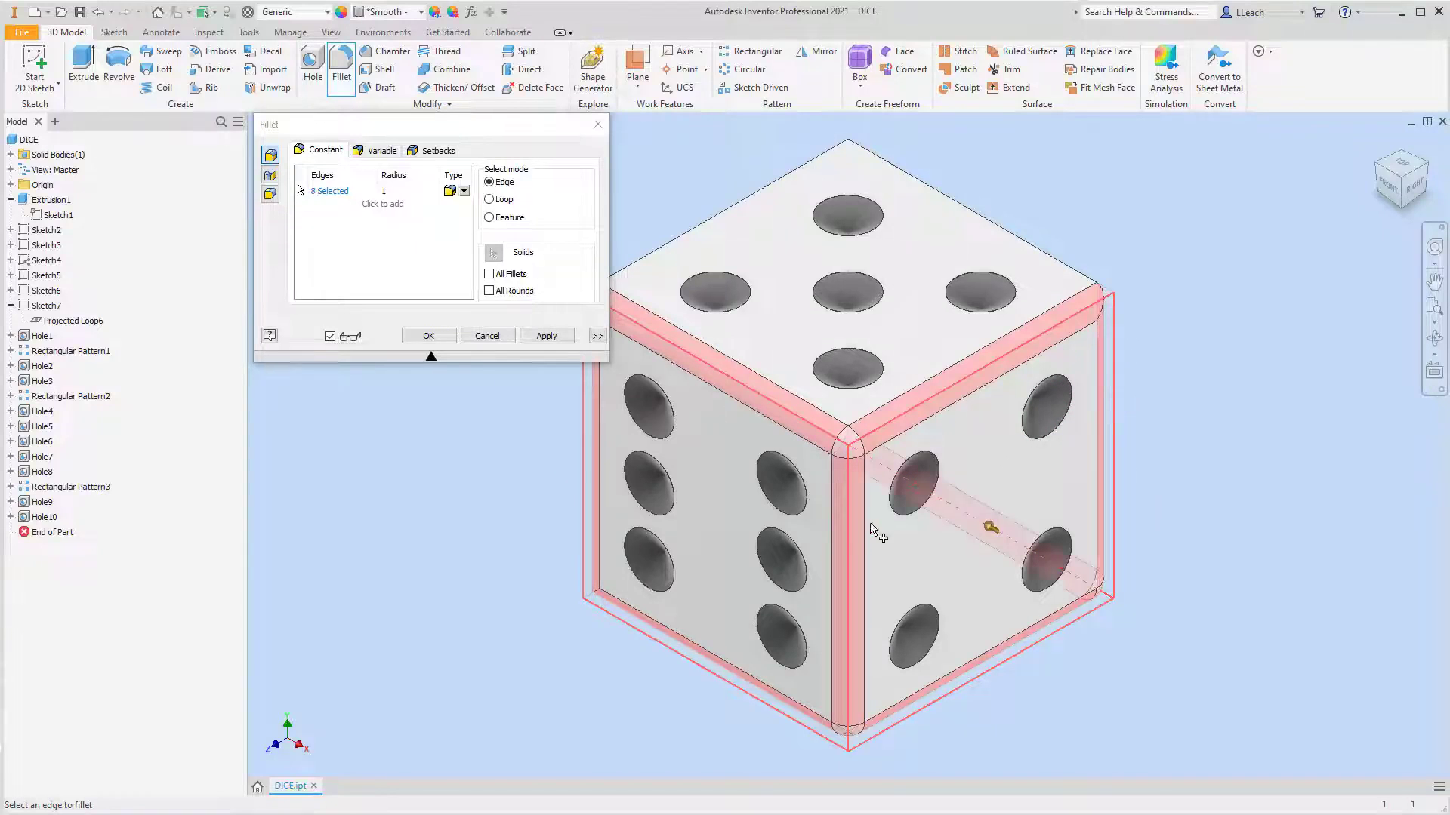
pyautogui.click(727, 521)
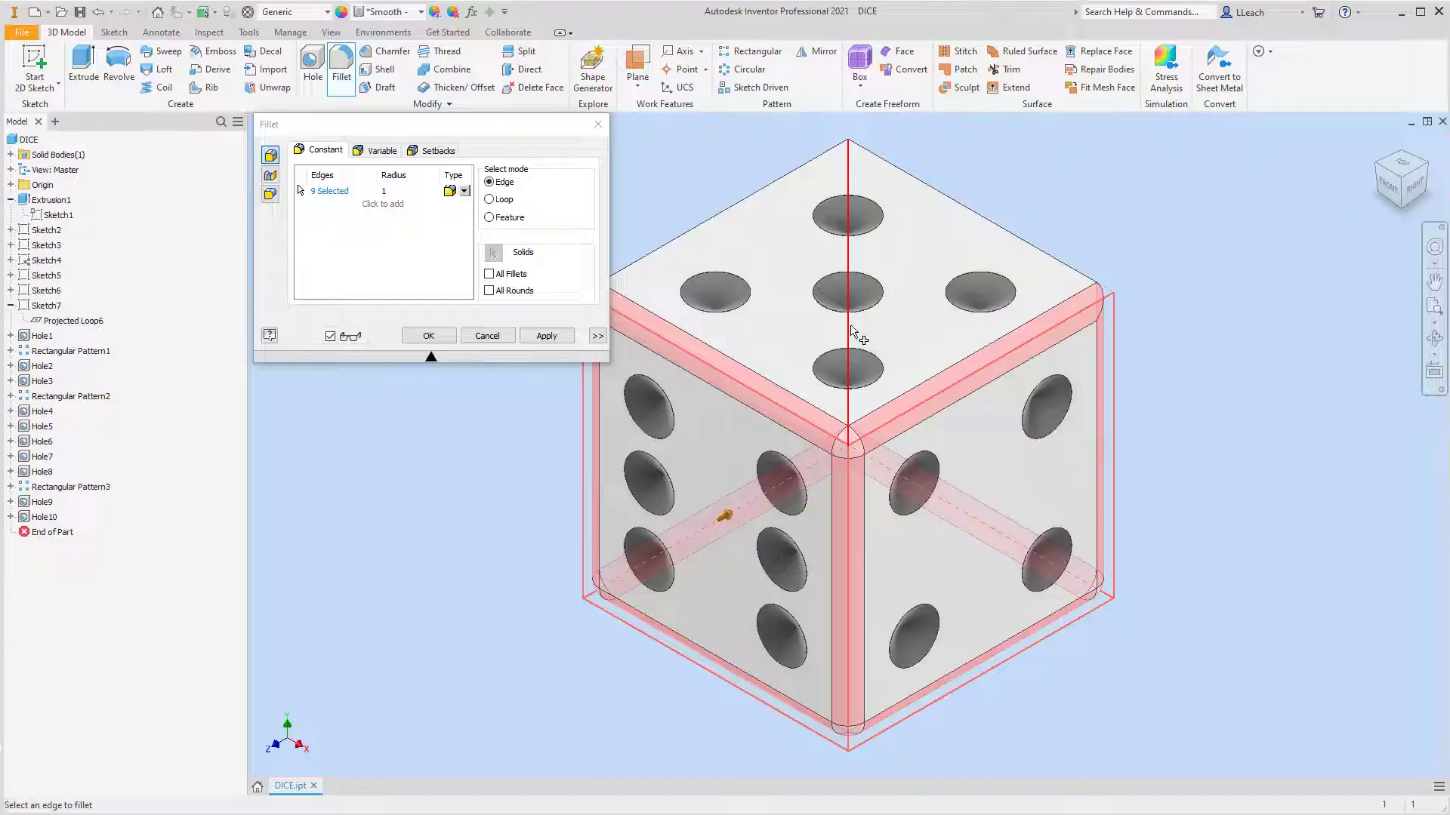
pyautogui.click(850, 329)
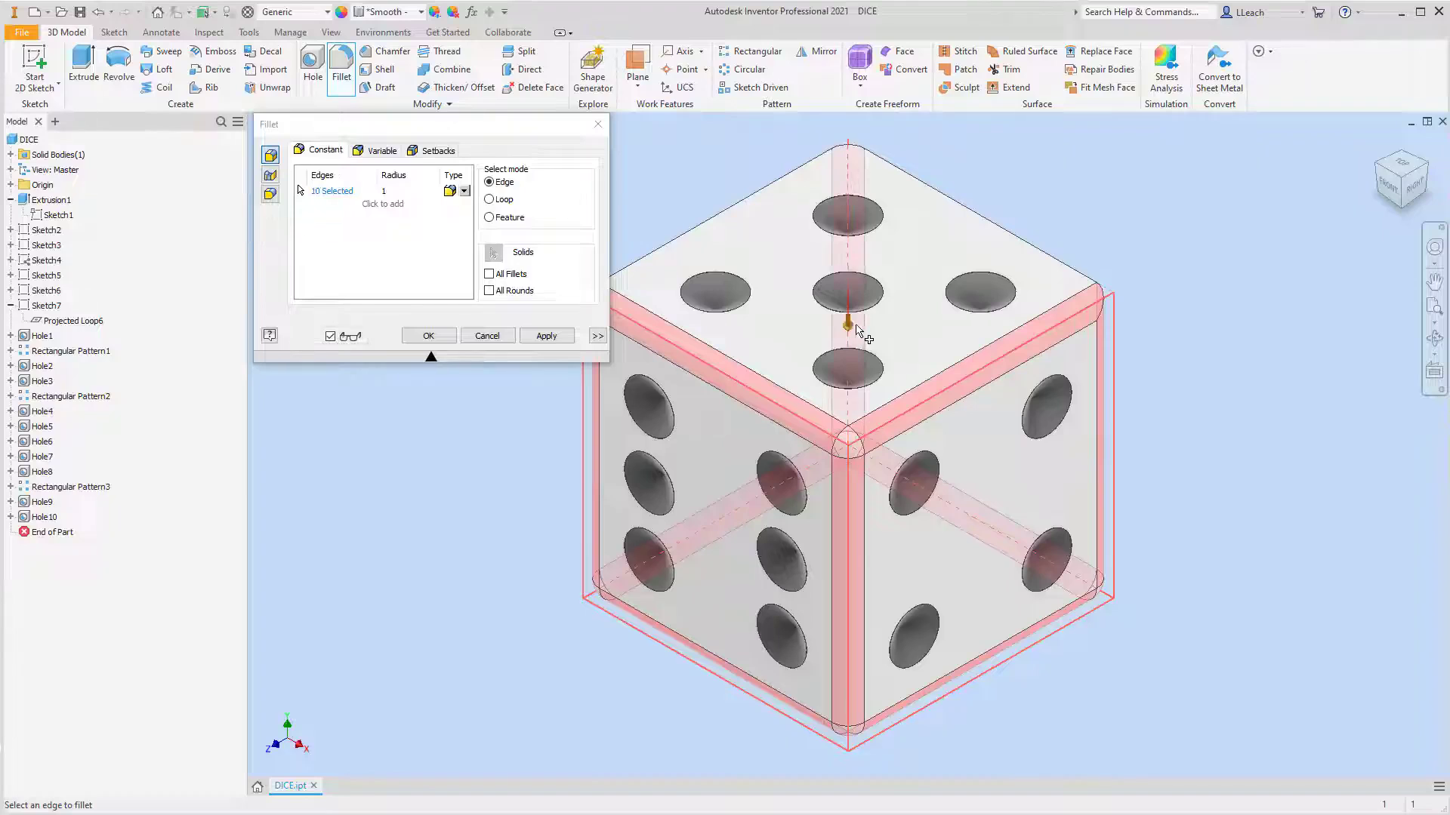
pyautogui.click(546, 337)
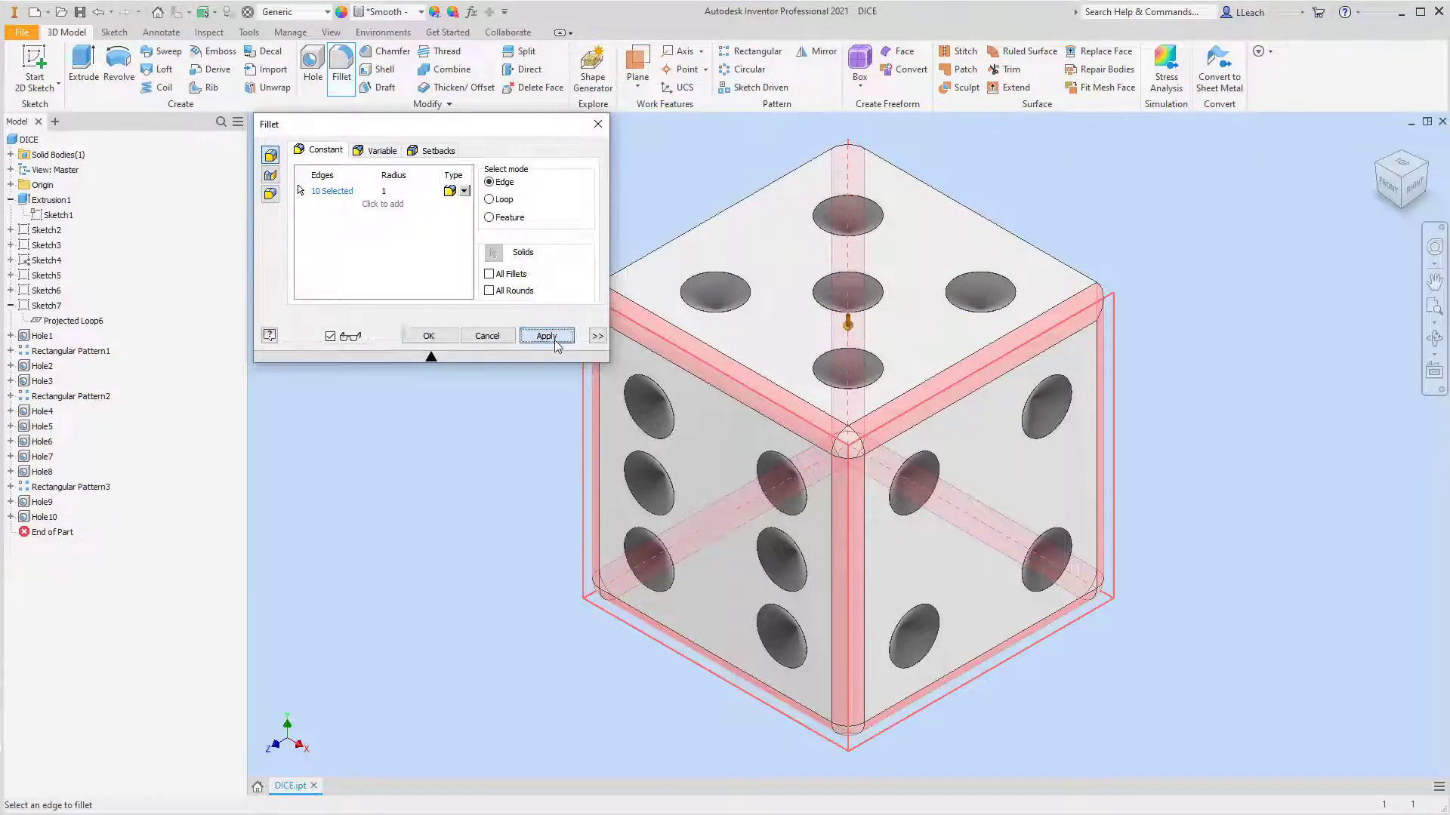
pyautogui.click(606, 127)
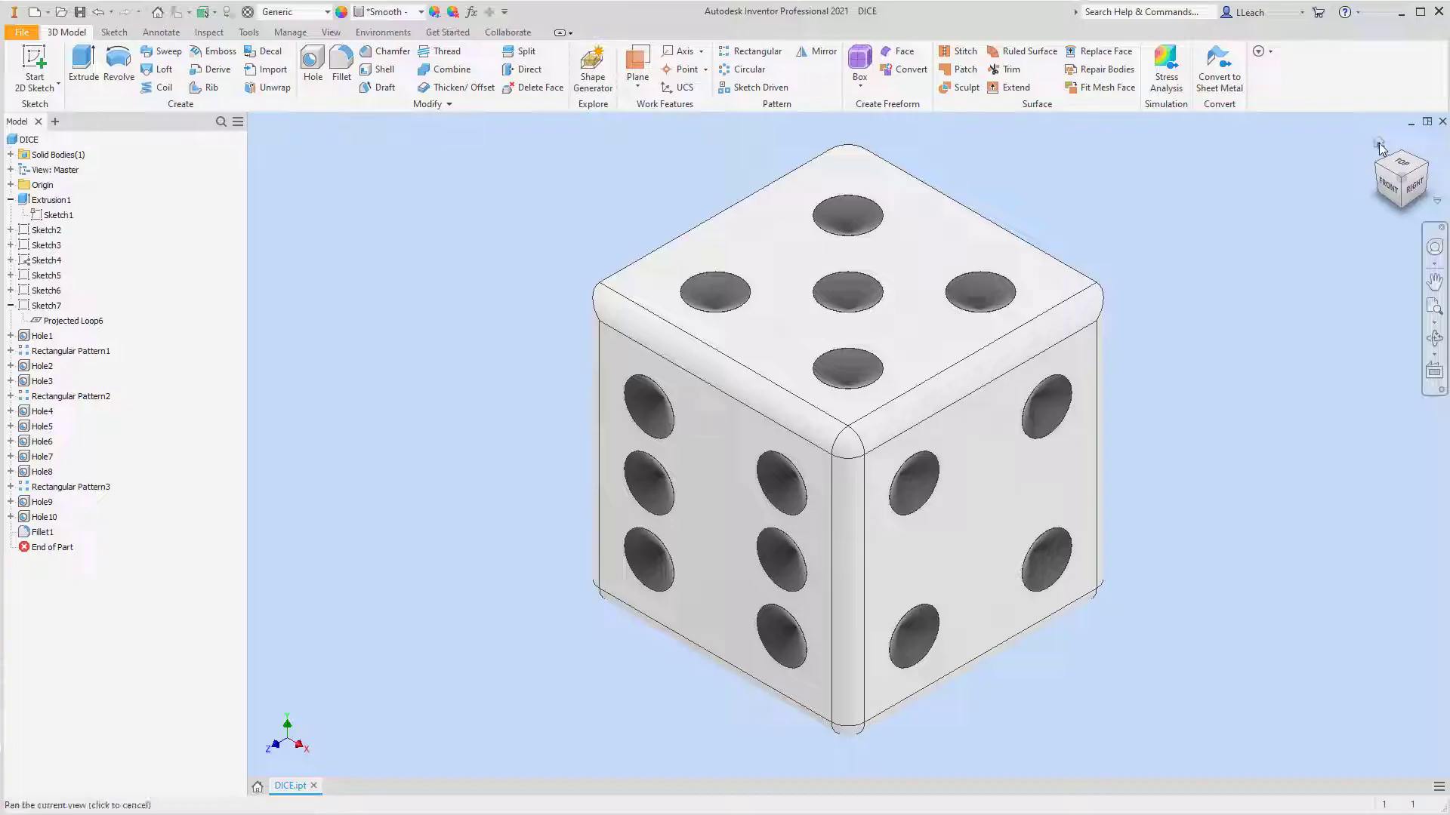
# Fillet the remaining back and left edges of the die's top face with a 1 mm radius.
pyautogui.click(1379, 171)
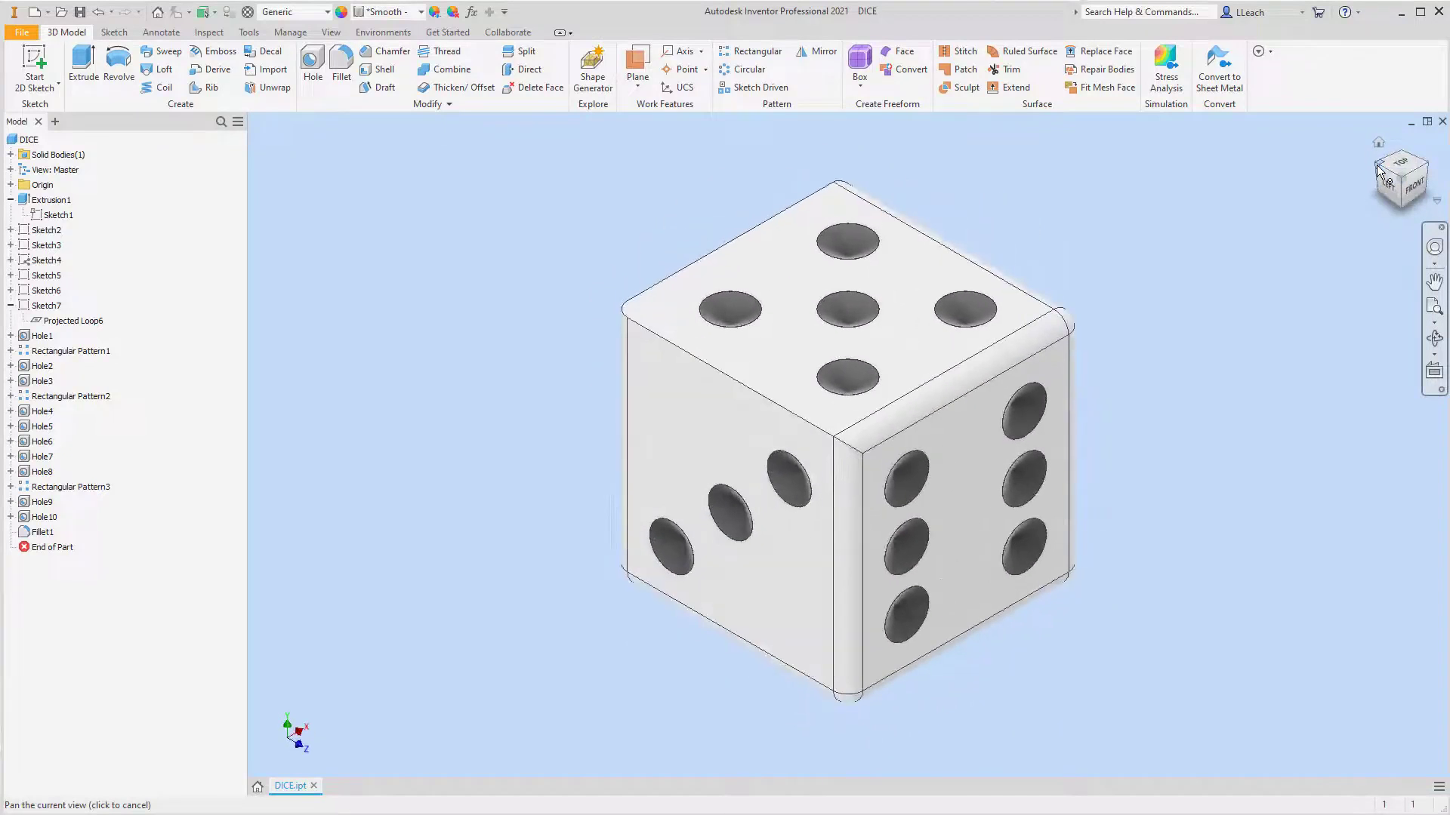
pyautogui.click(340, 66)
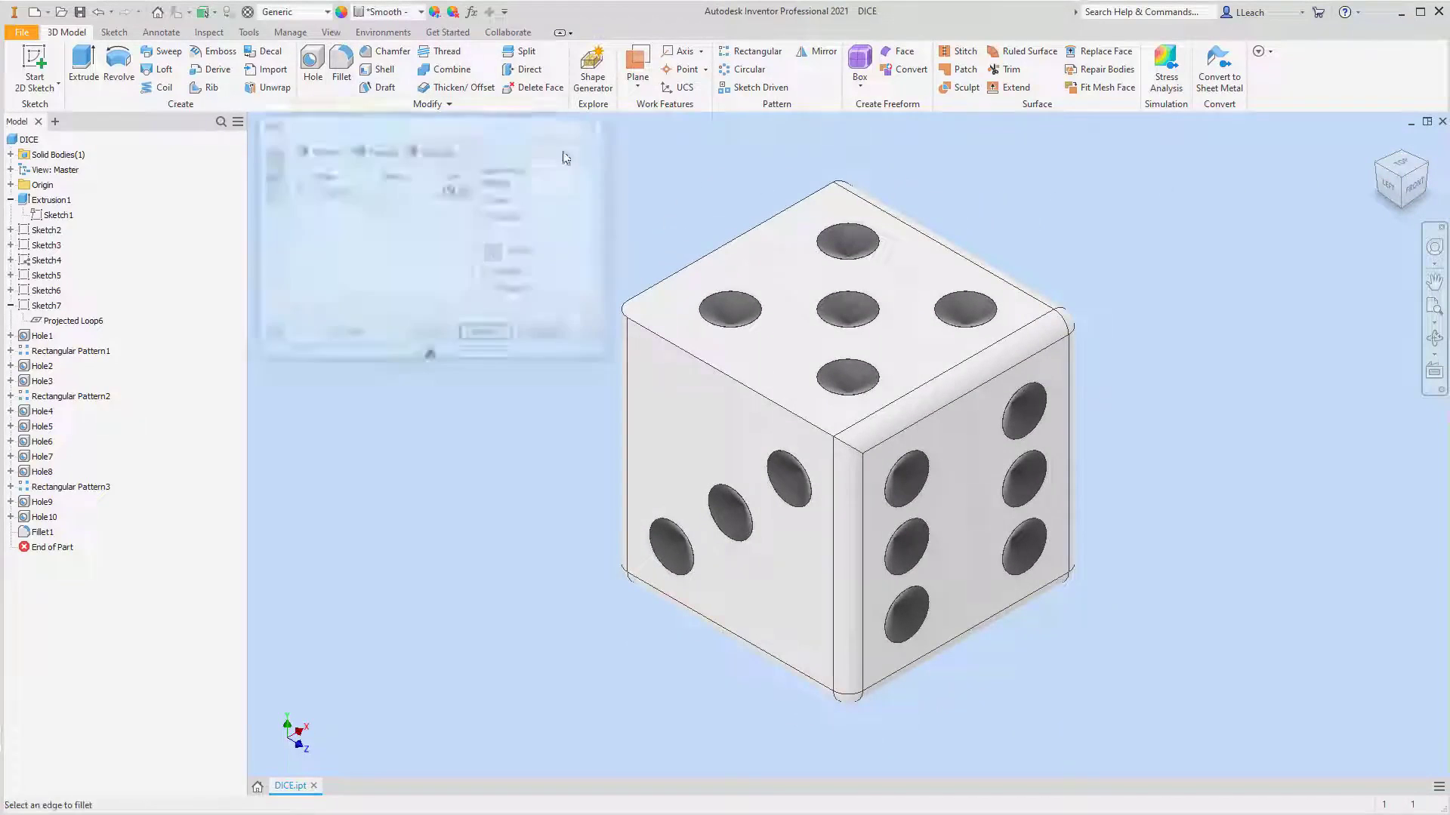
pyautogui.click(692, 355)
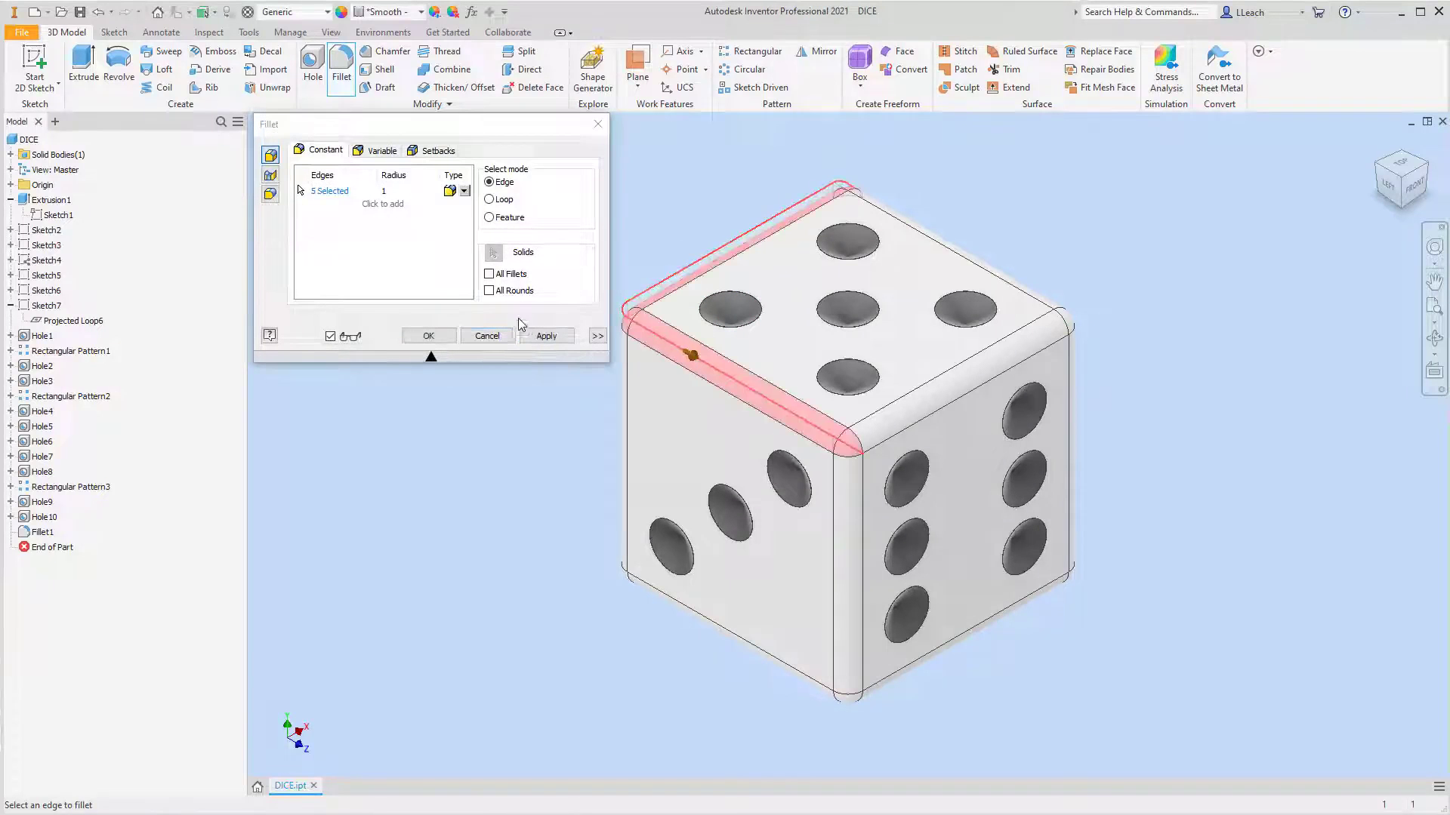
pyautogui.click(546, 336)
pyautogui.click(597, 124)
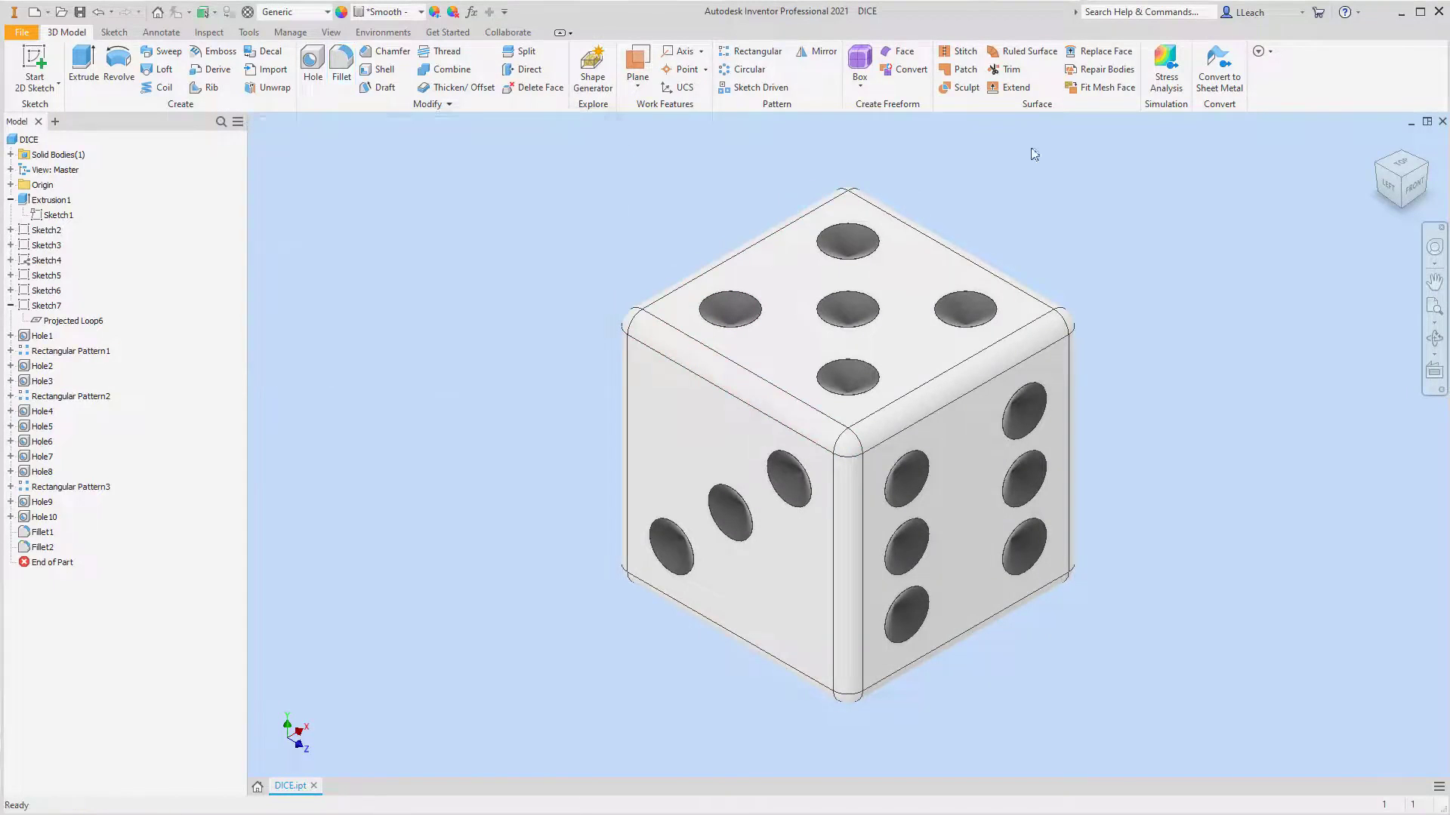
pyautogui.click(1401, 207)
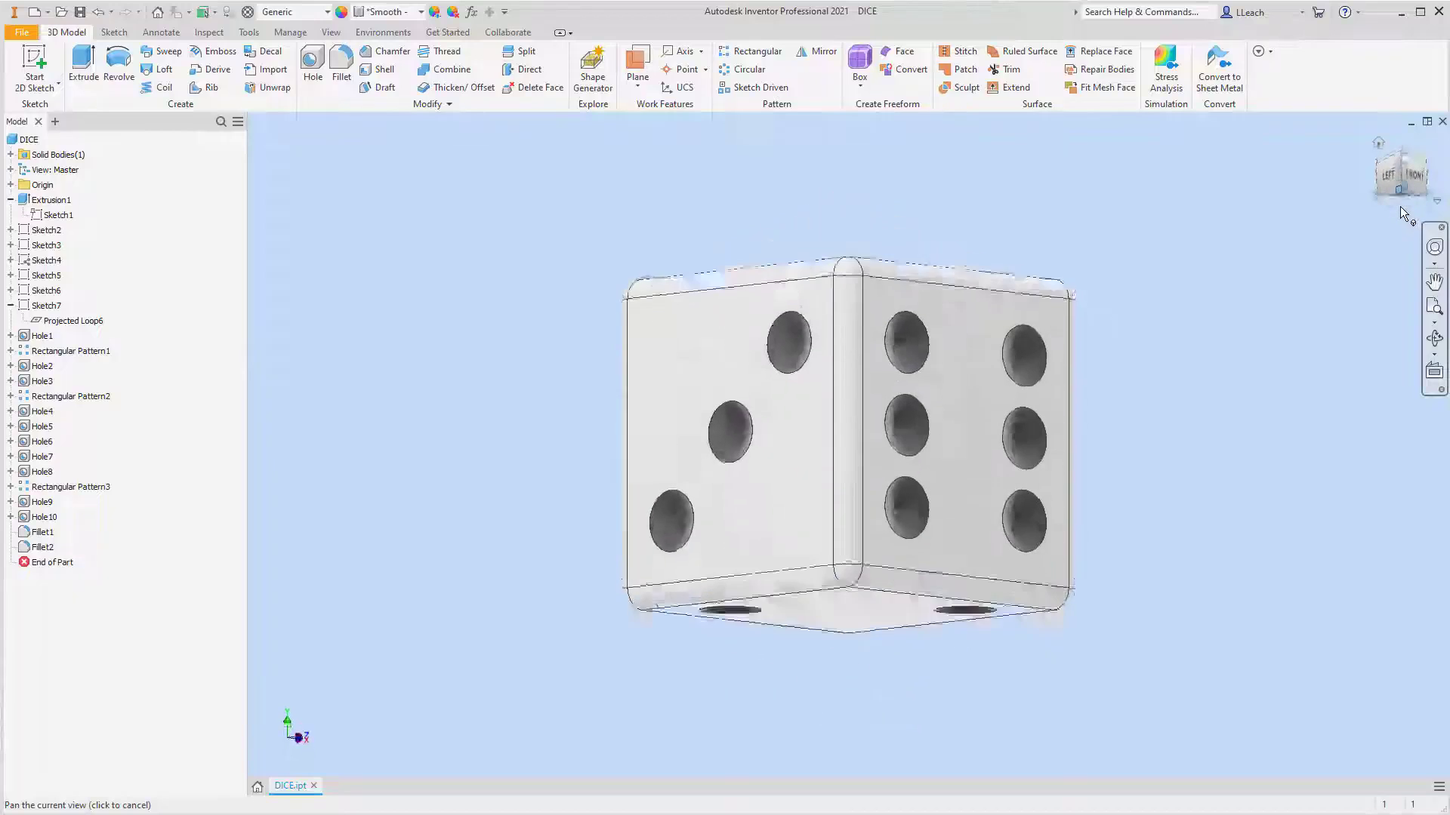
pyautogui.click(1378, 142)
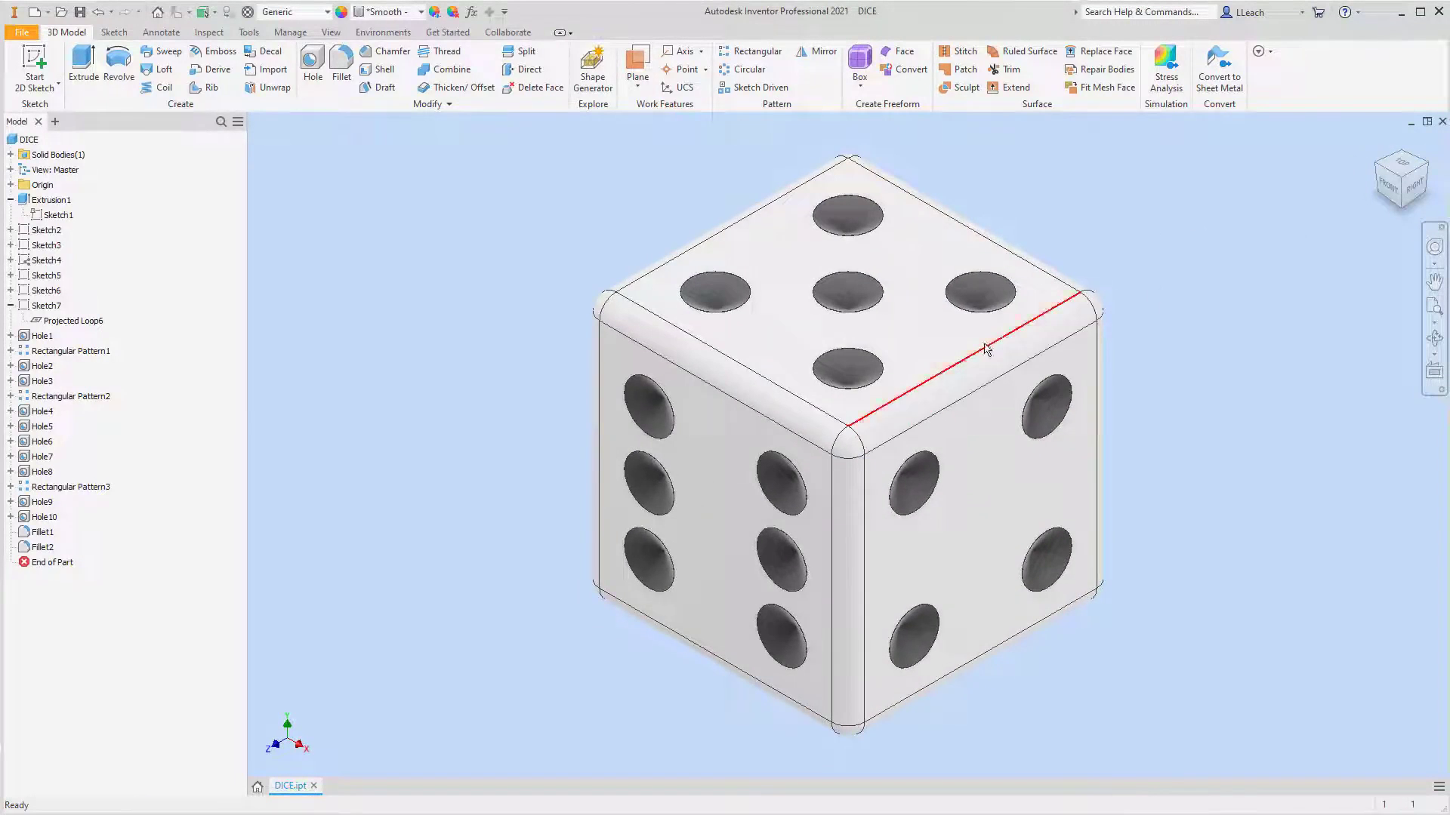
pyautogui.scroll(-3, 932, 346)
pyautogui.moveTo(973, 320); pyautogui.dragTo(897, 308, button='middle')
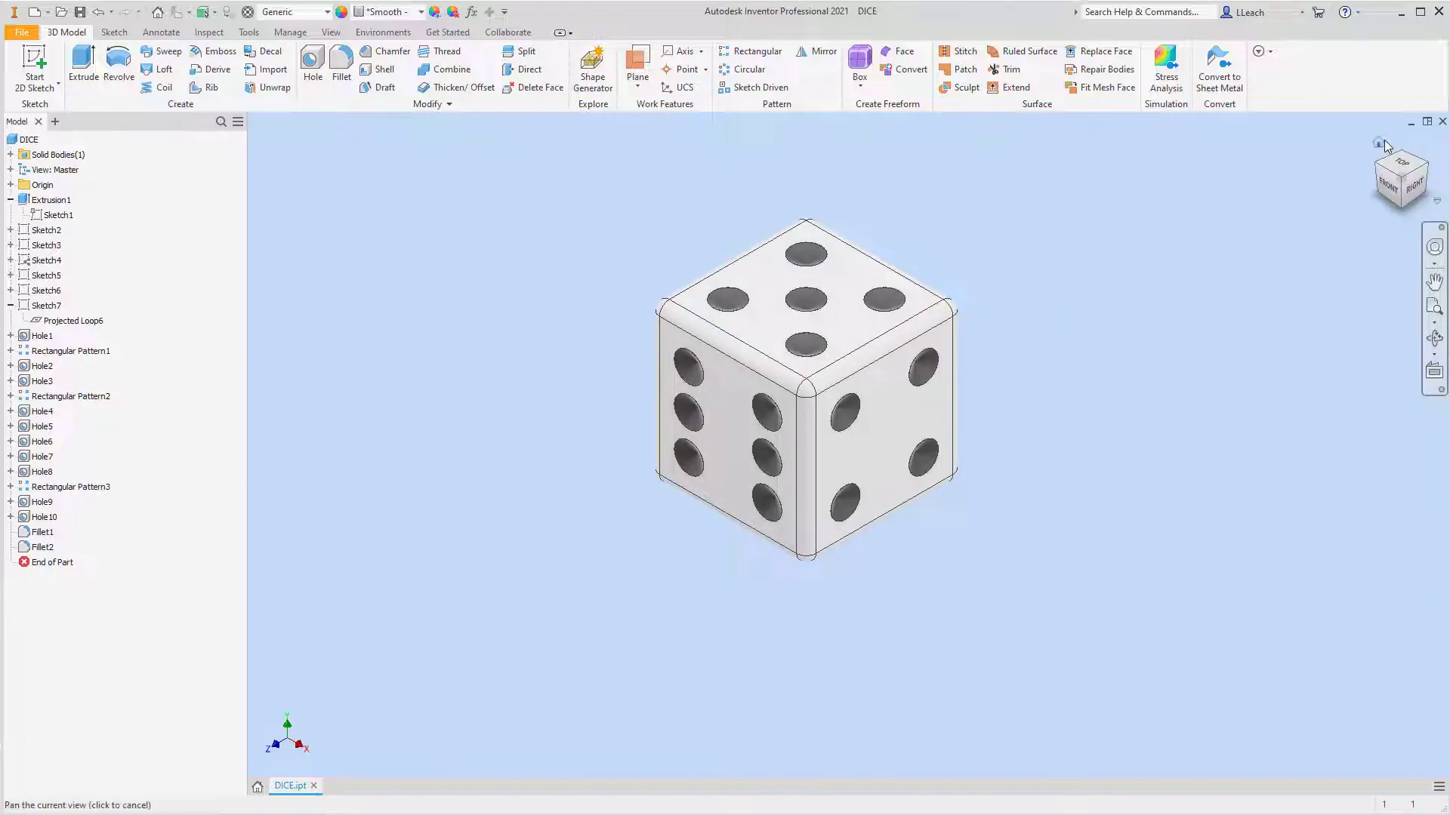
pyautogui.click(1380, 143)
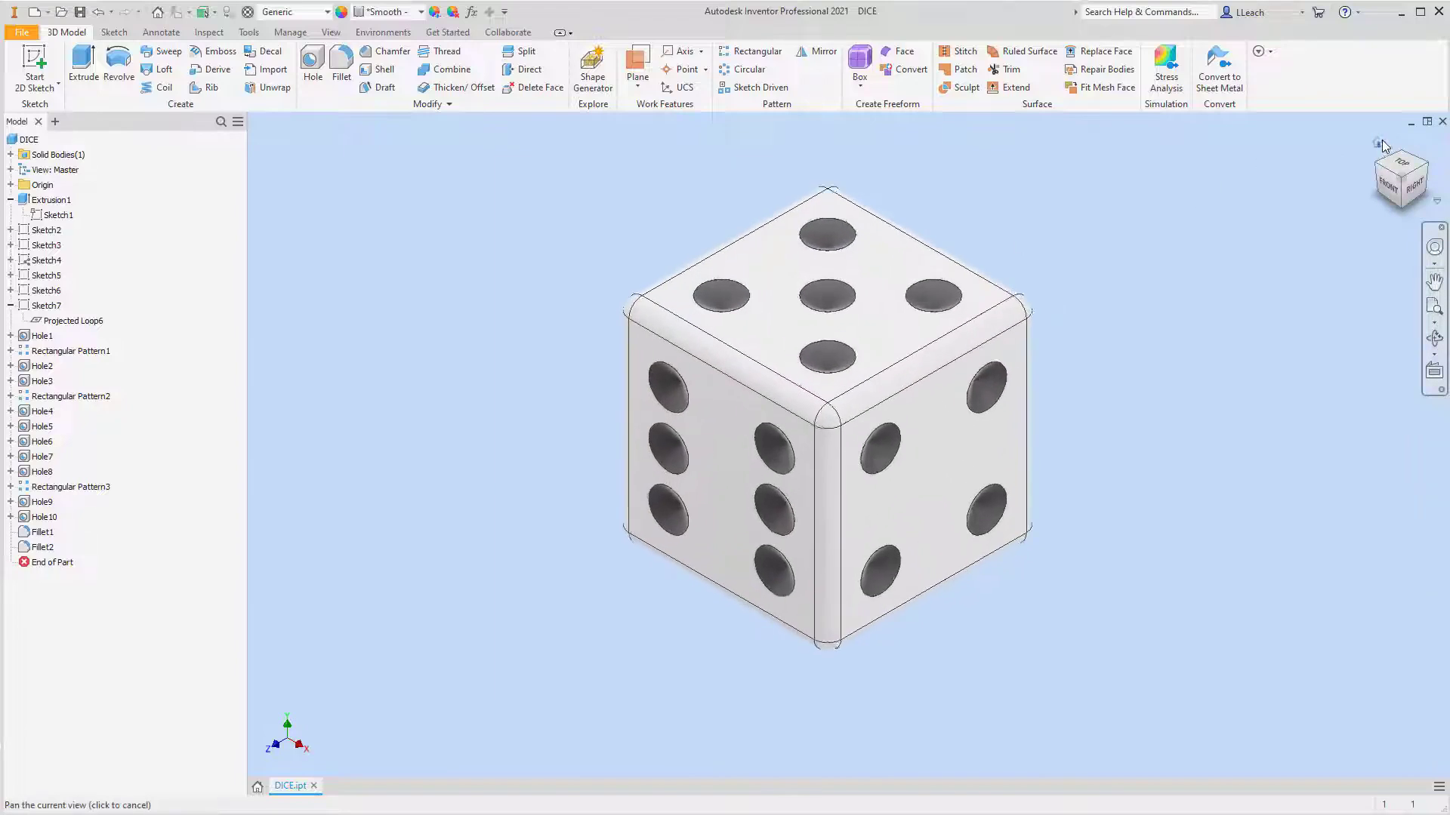
# Display the die in the Realistic visual style with shadows and reflections turned on.
pyautogui.click(330, 31)
pyautogui.click(287, 80)
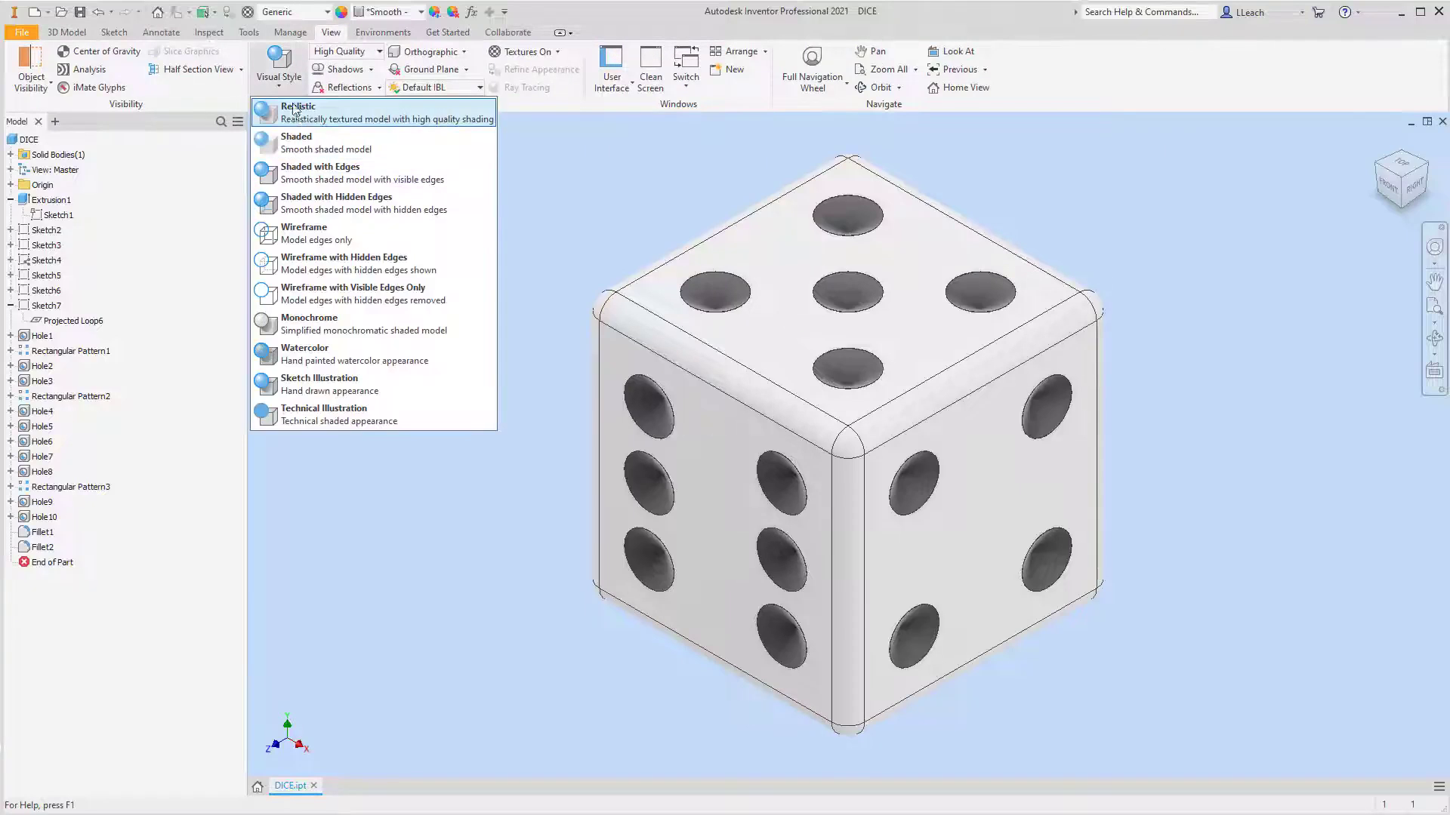
pyautogui.click(297, 121)
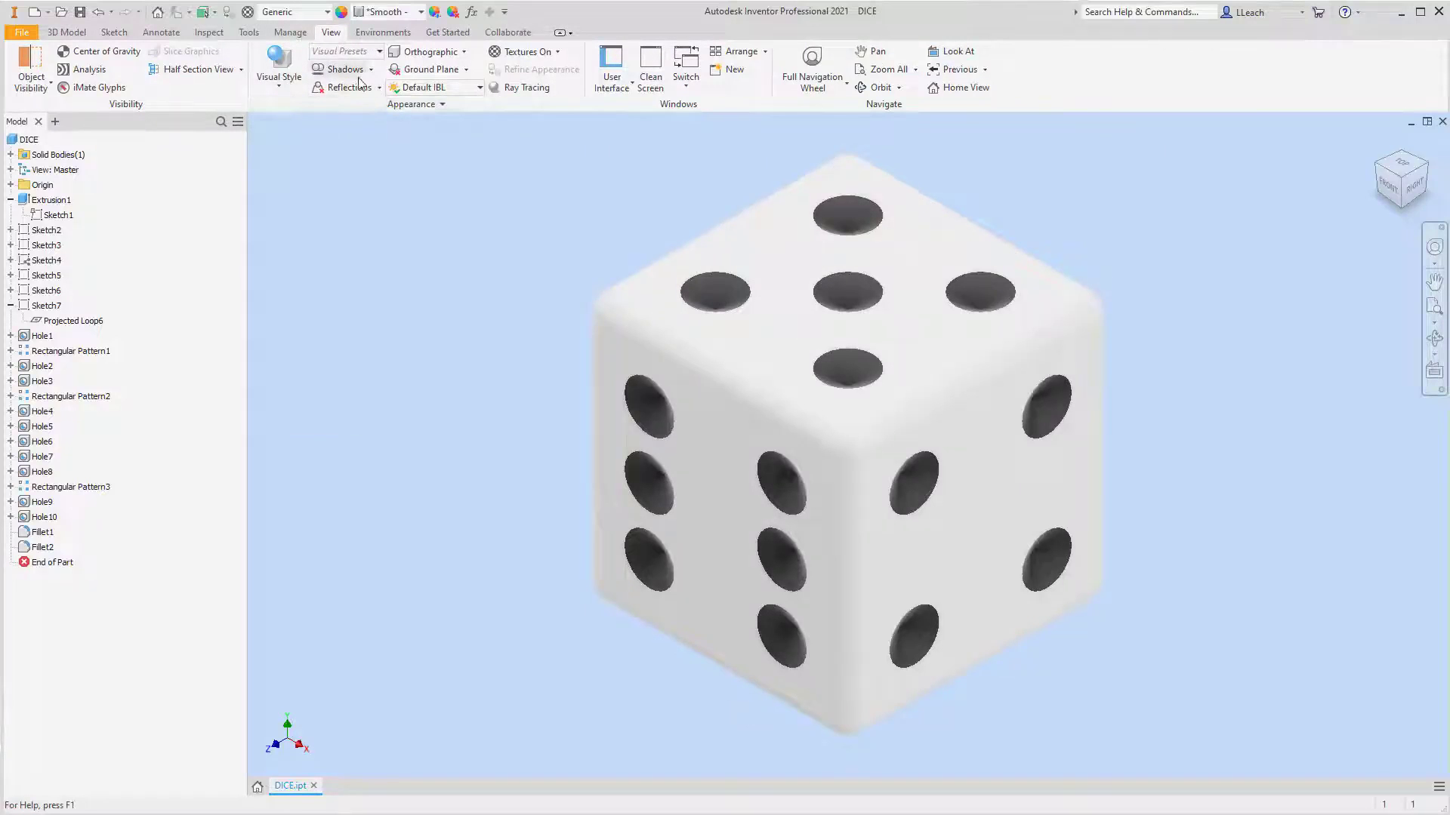
pyautogui.click(346, 70)
pyautogui.click(347, 88)
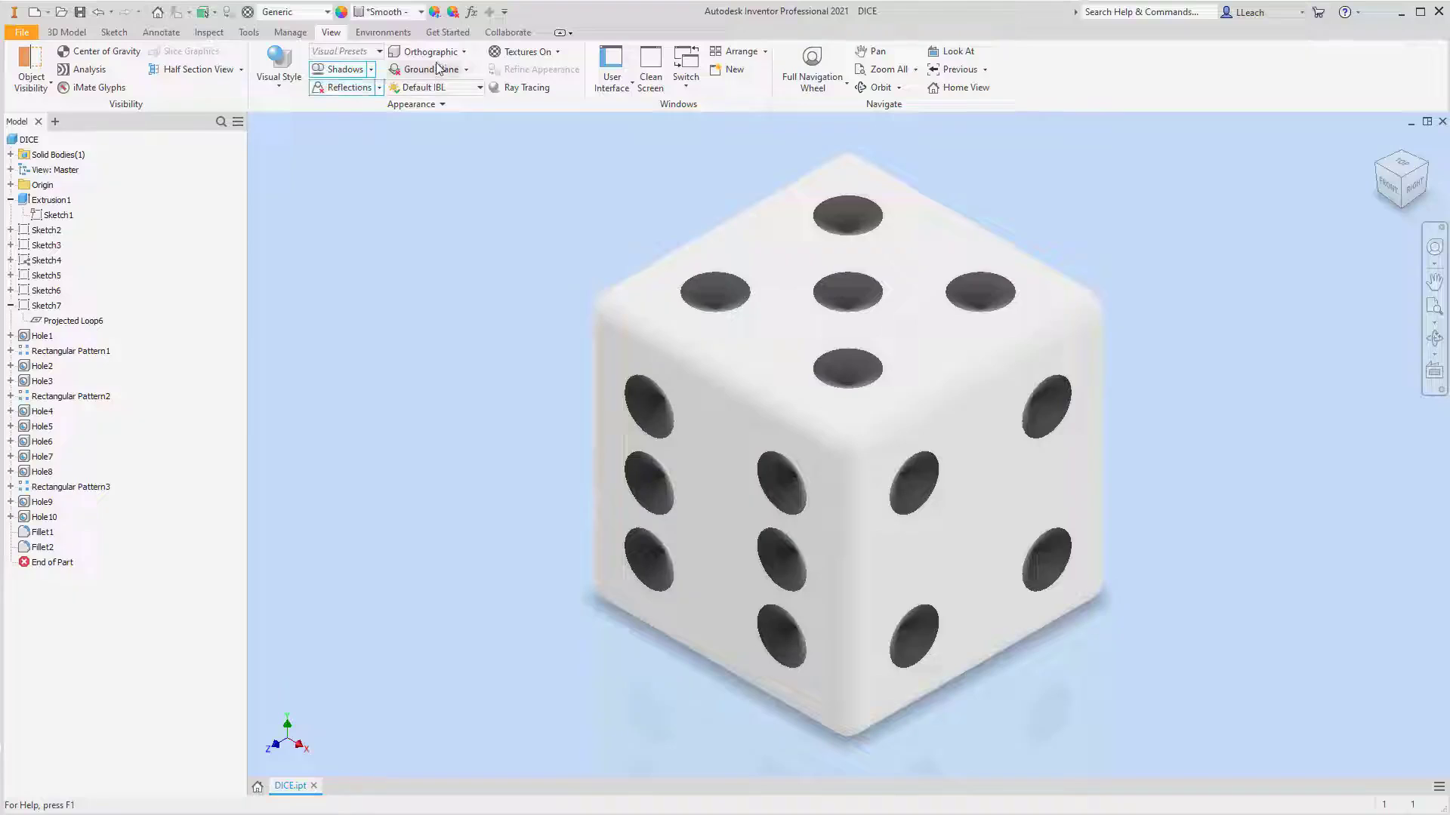
# Switch the model view to Perspective projection and set the lighting style to Photo Booth.
pyautogui.click(462, 53)
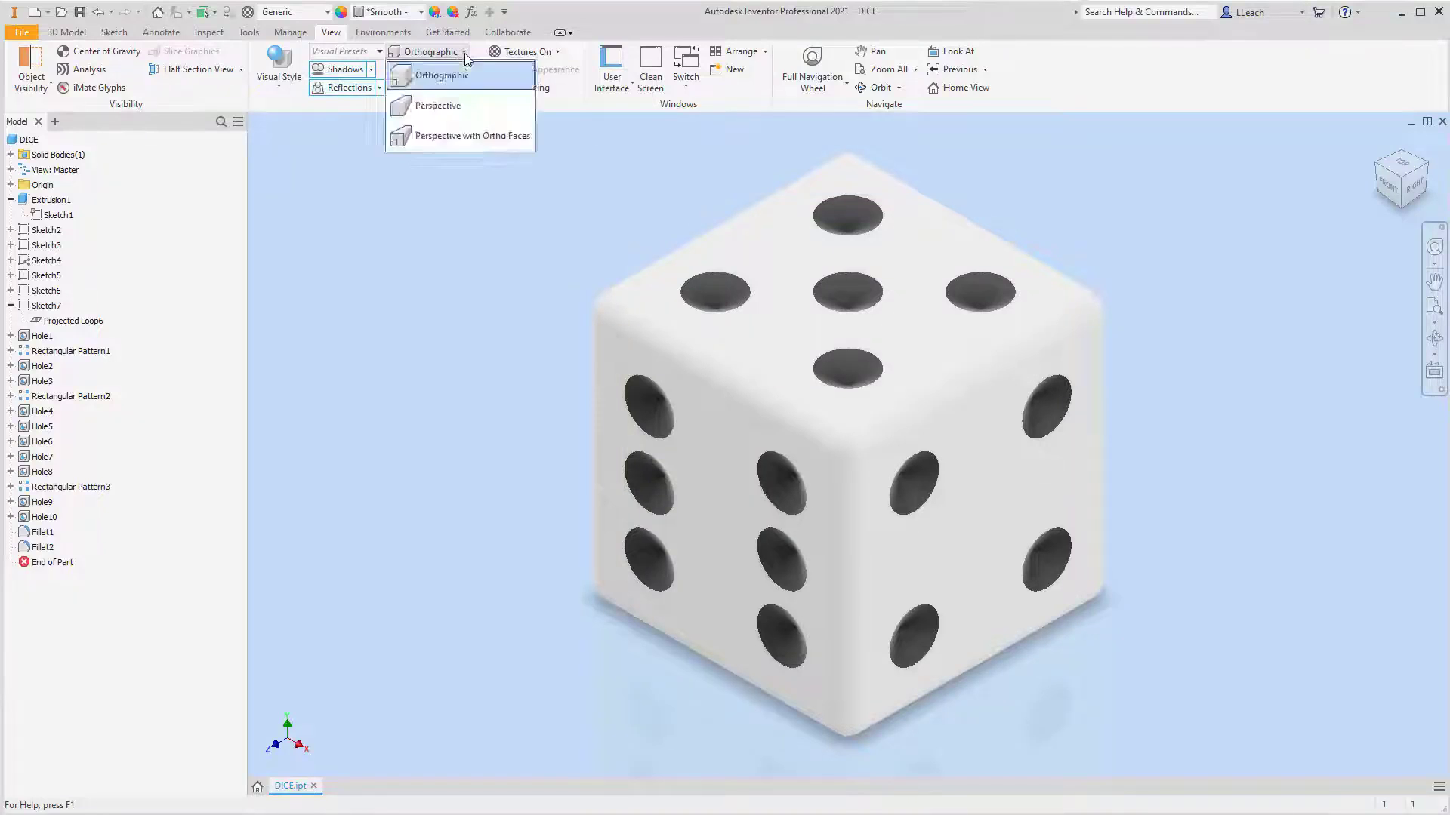
pyautogui.click(434, 103)
pyautogui.scroll(-3, 696, 240)
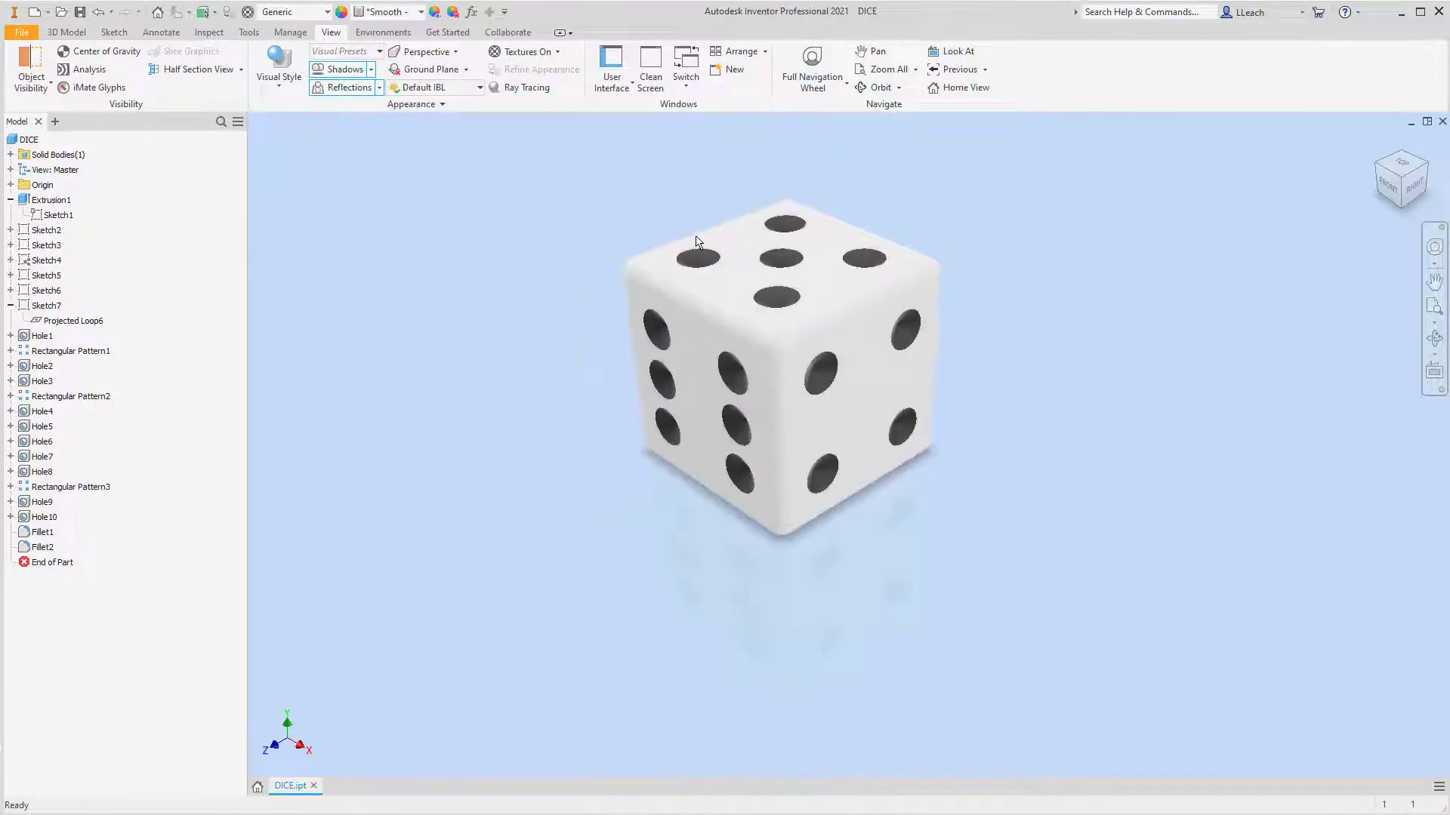
pyautogui.scroll(3, 696, 240)
pyautogui.scroll(-2, 696, 240)
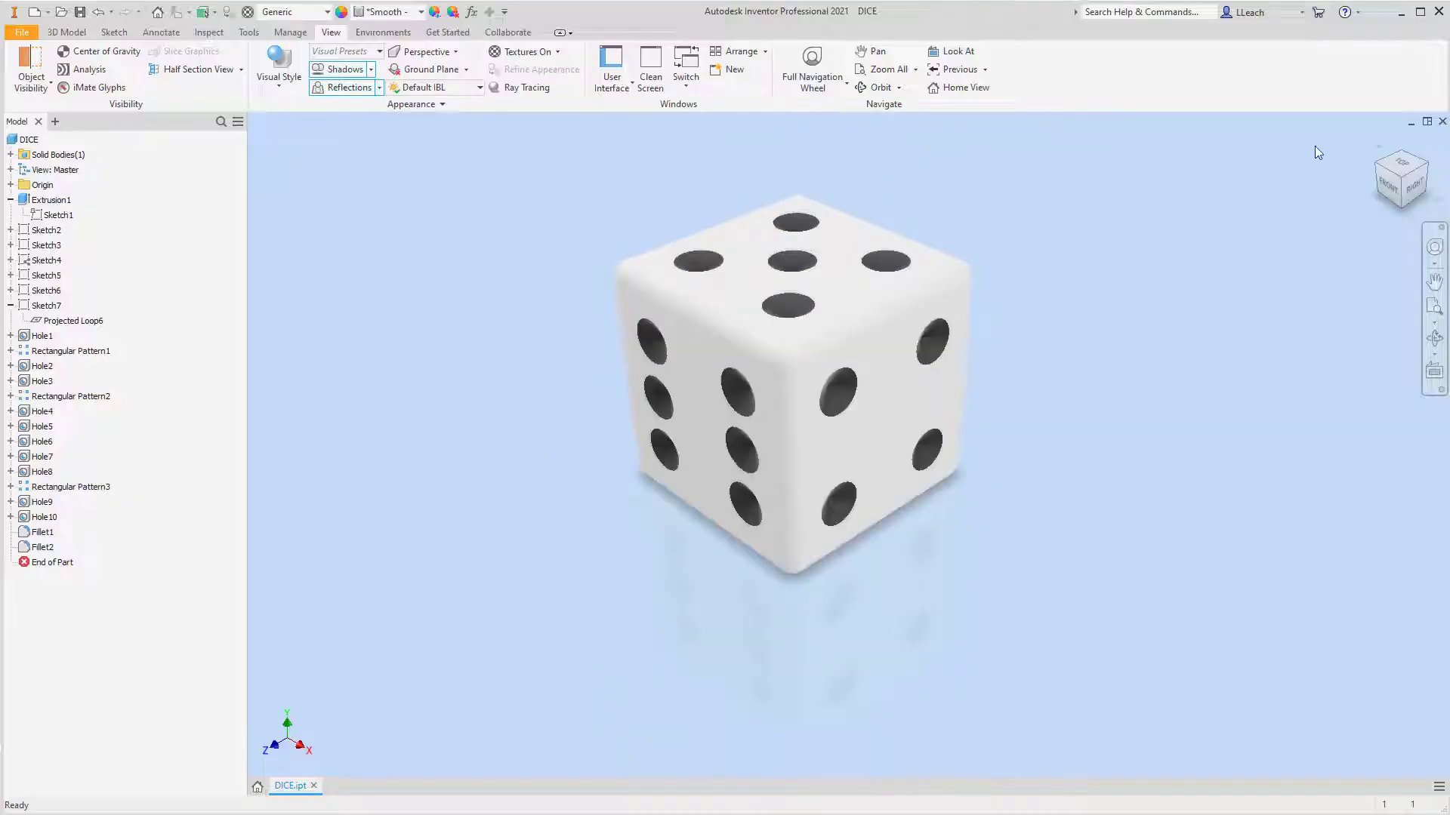
pyautogui.click(1378, 148)
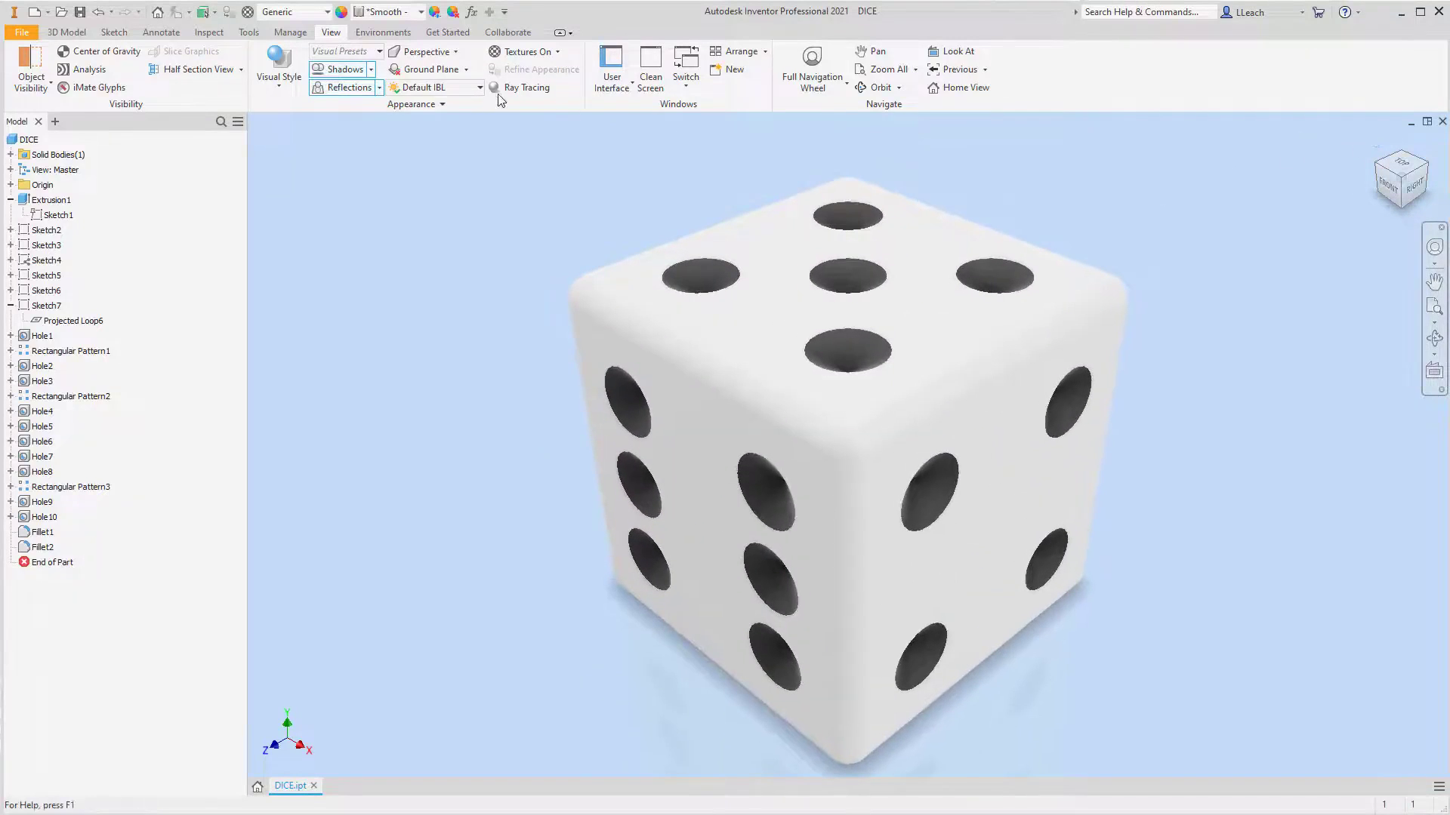
pyautogui.click(478, 89)
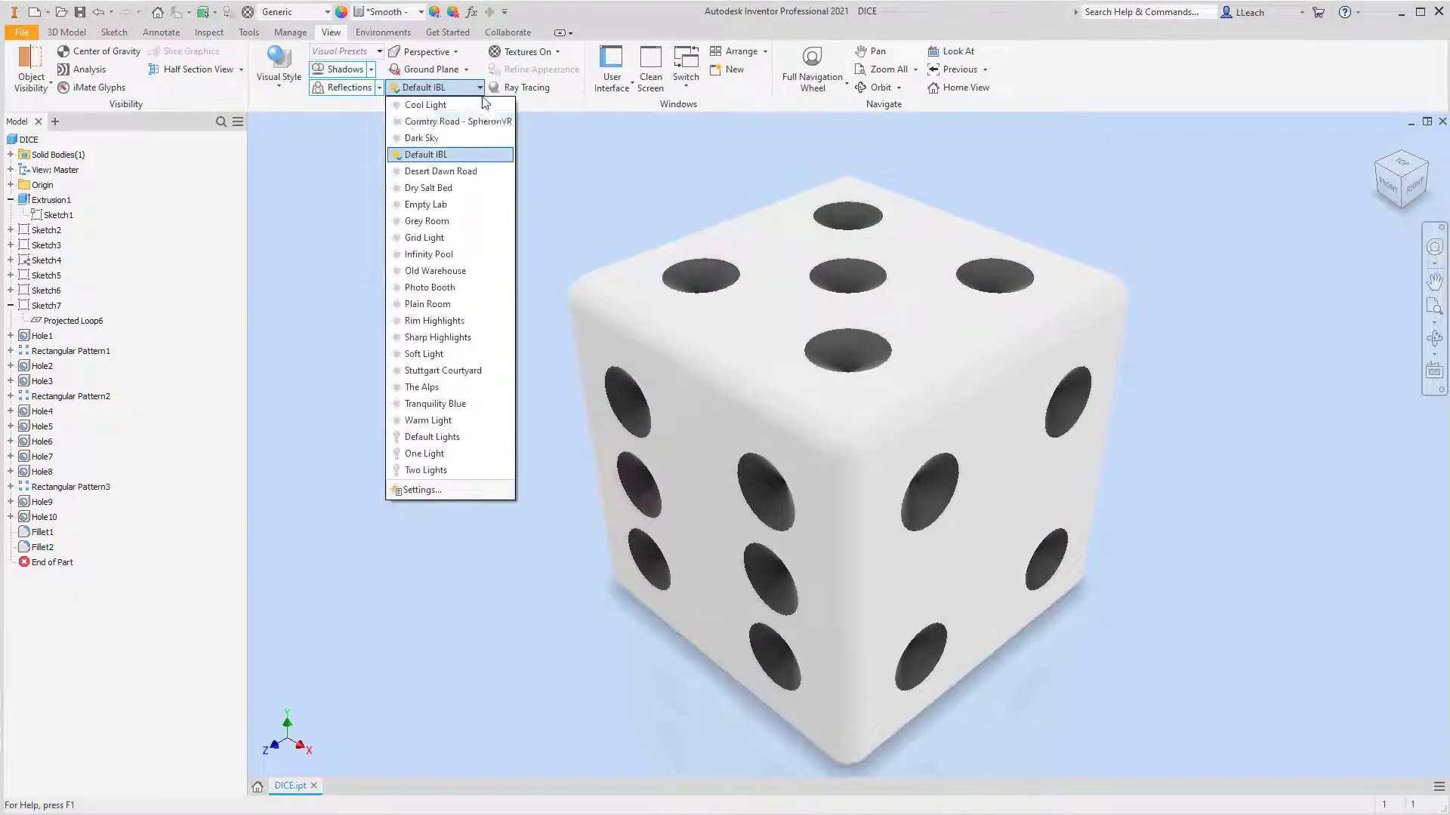
pyautogui.click(420, 285)
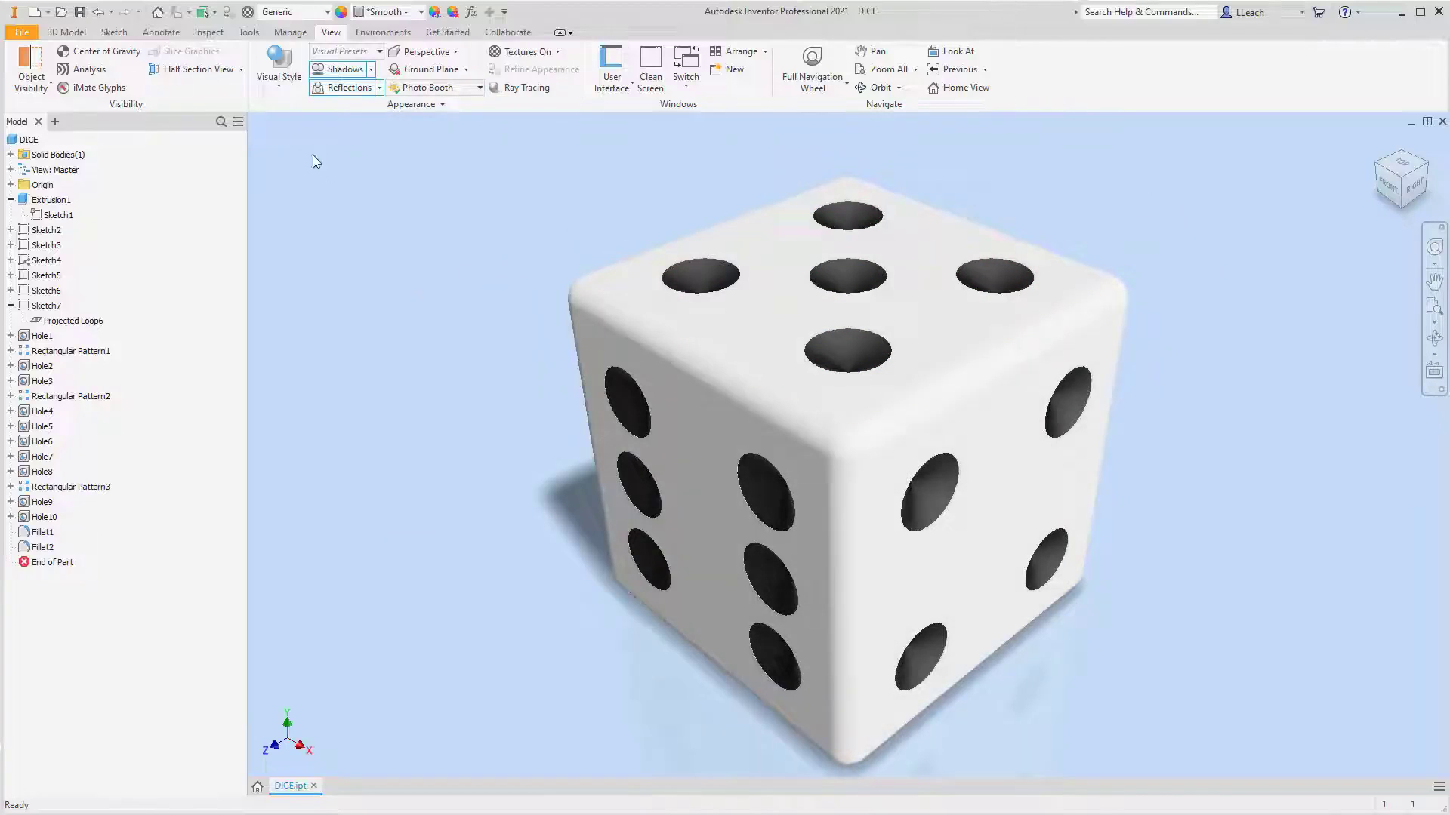
# Save the finished DICE part under its existing file name.
pyautogui.click(21, 32)
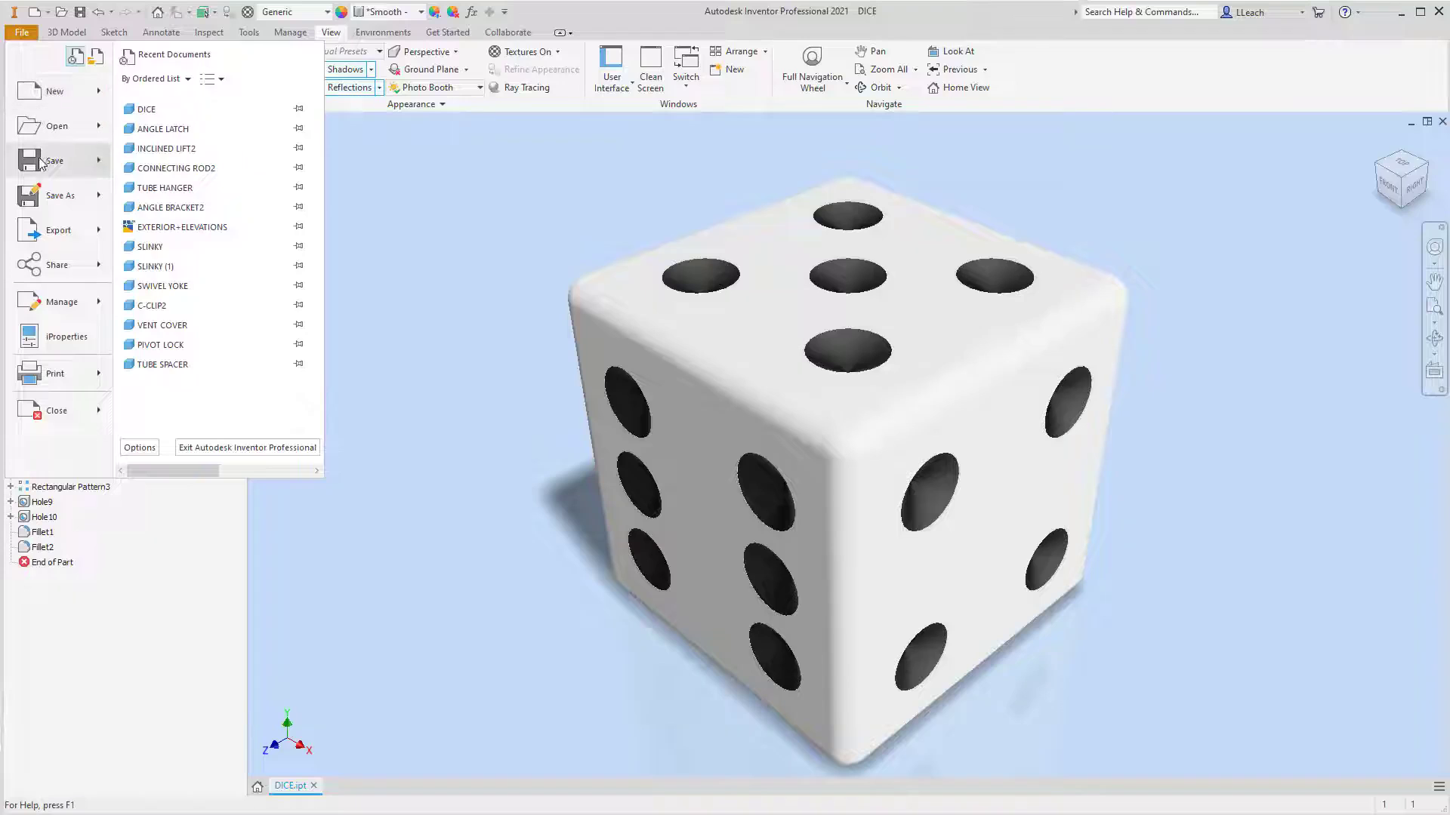
pyautogui.click(614, 185)
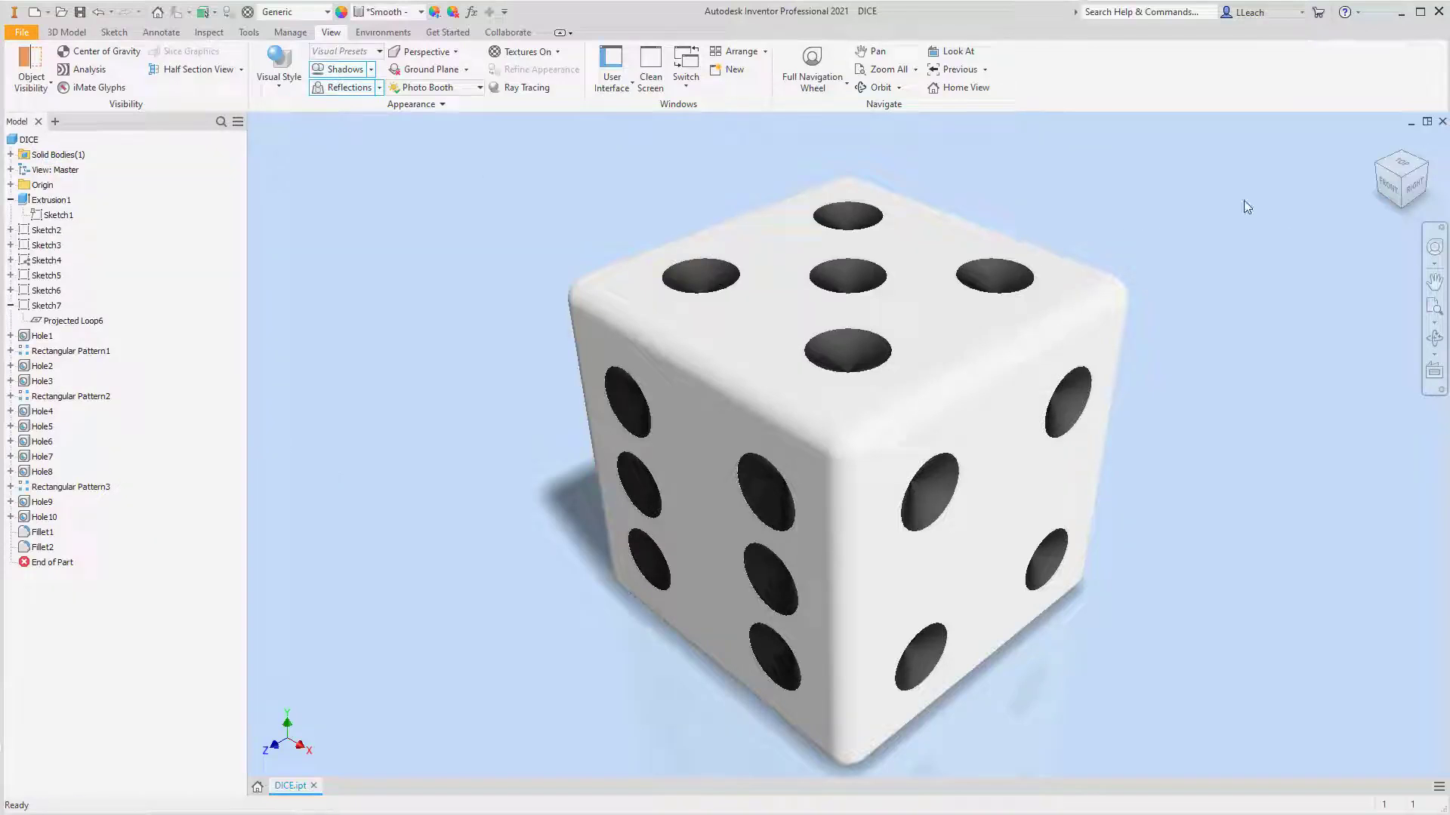
pyautogui.click(1380, 172)
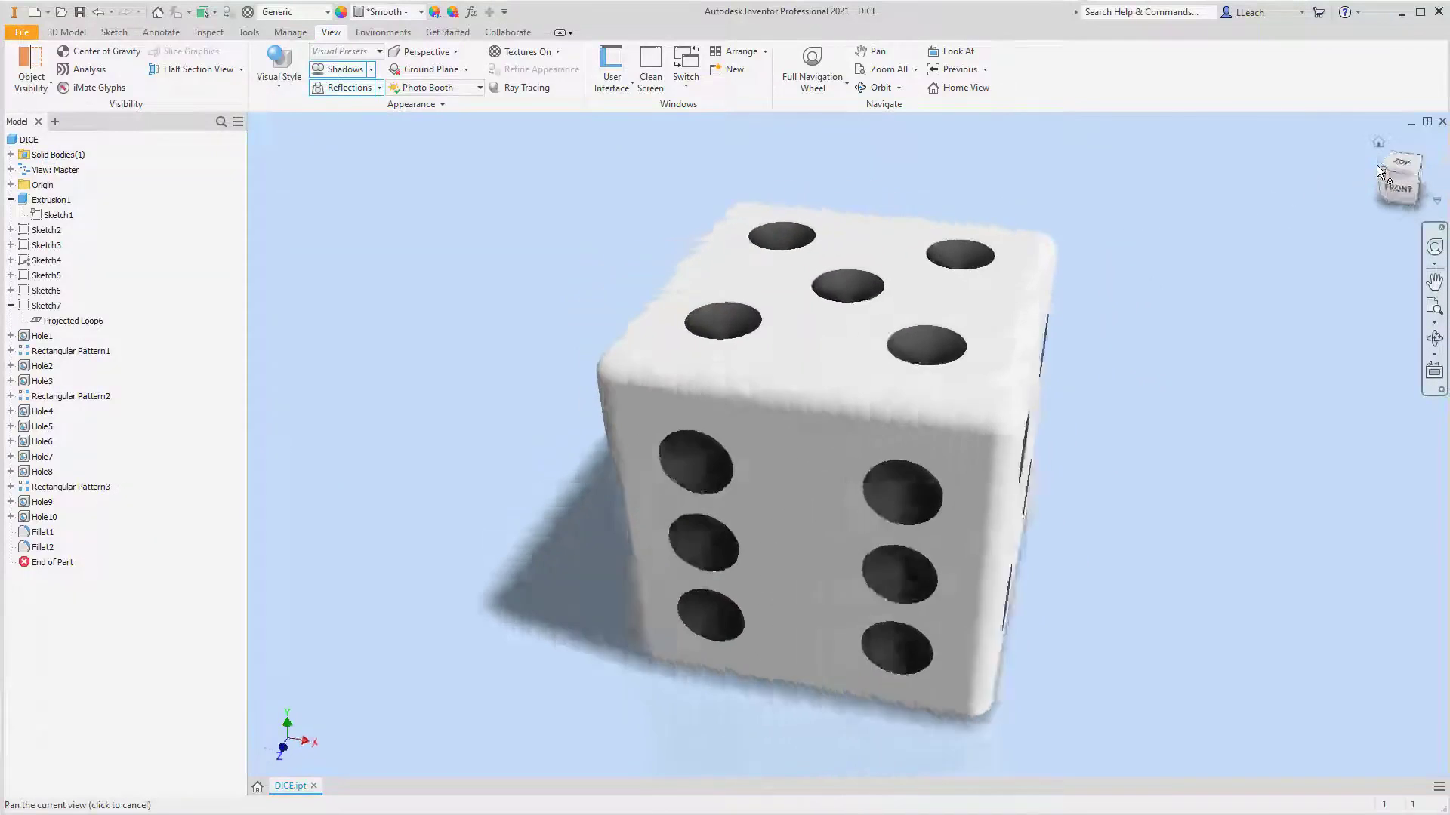
pyautogui.click(1380, 172)
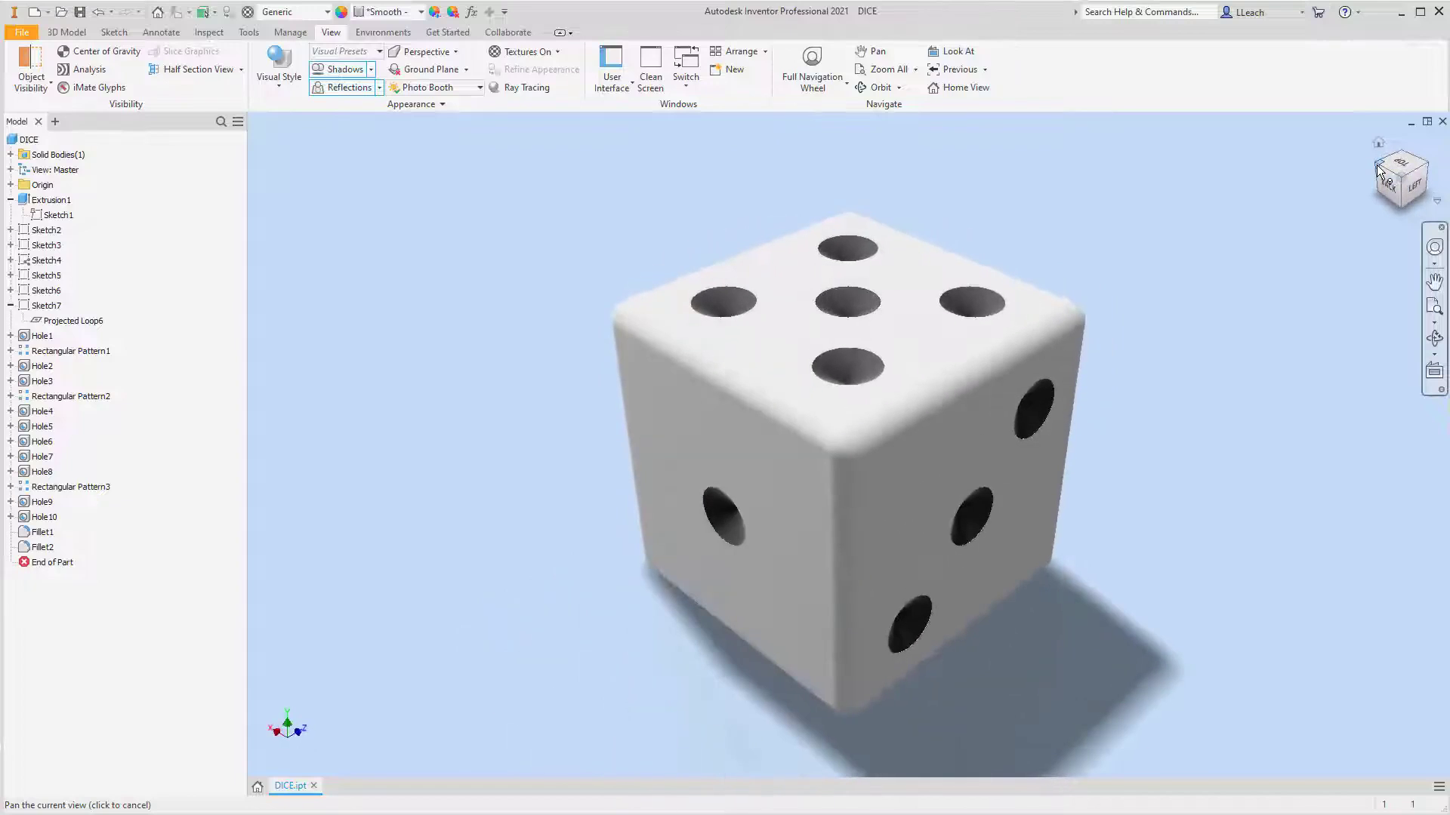
pyautogui.click(1380, 172)
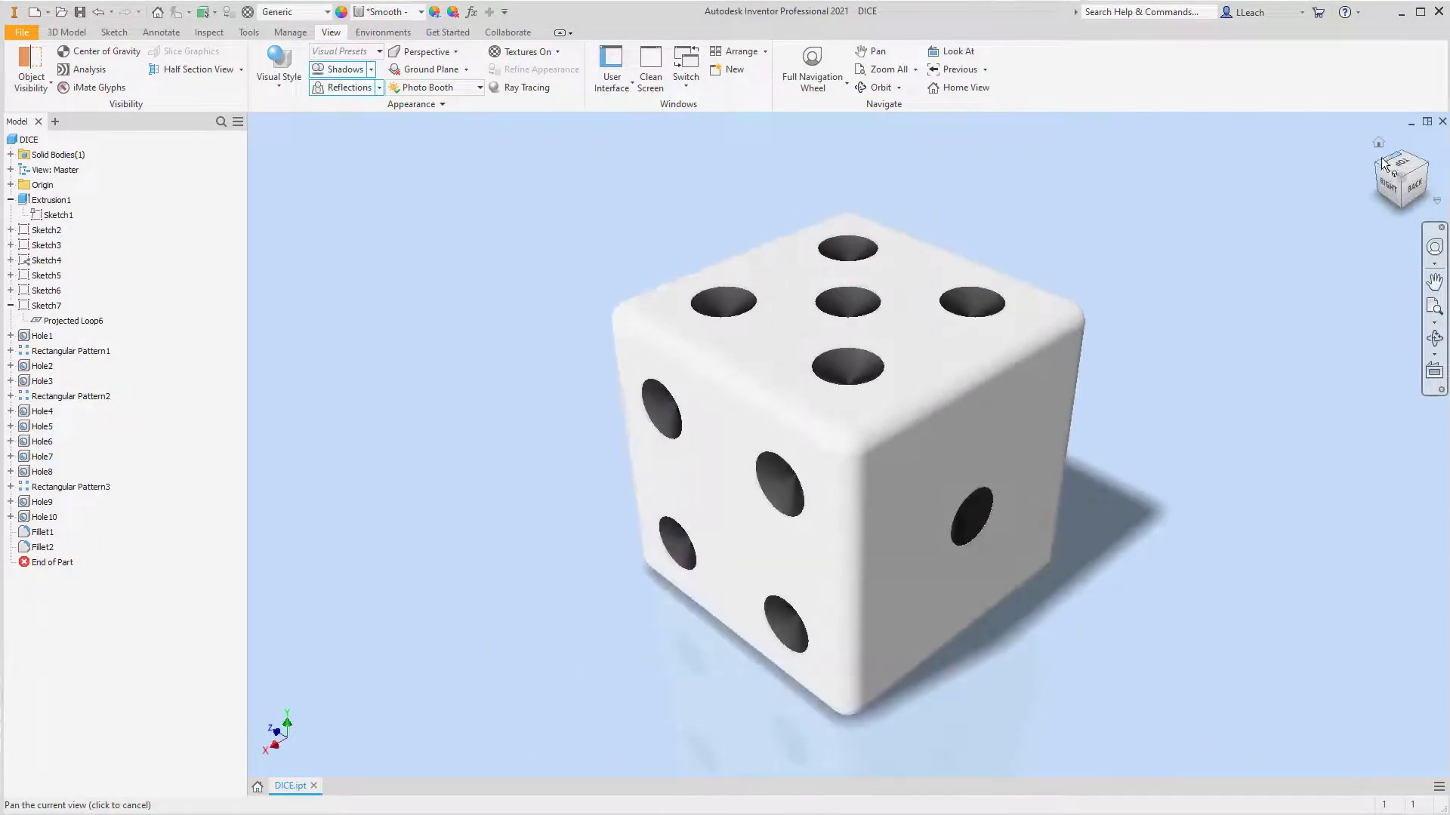
pyautogui.click(1380, 147)
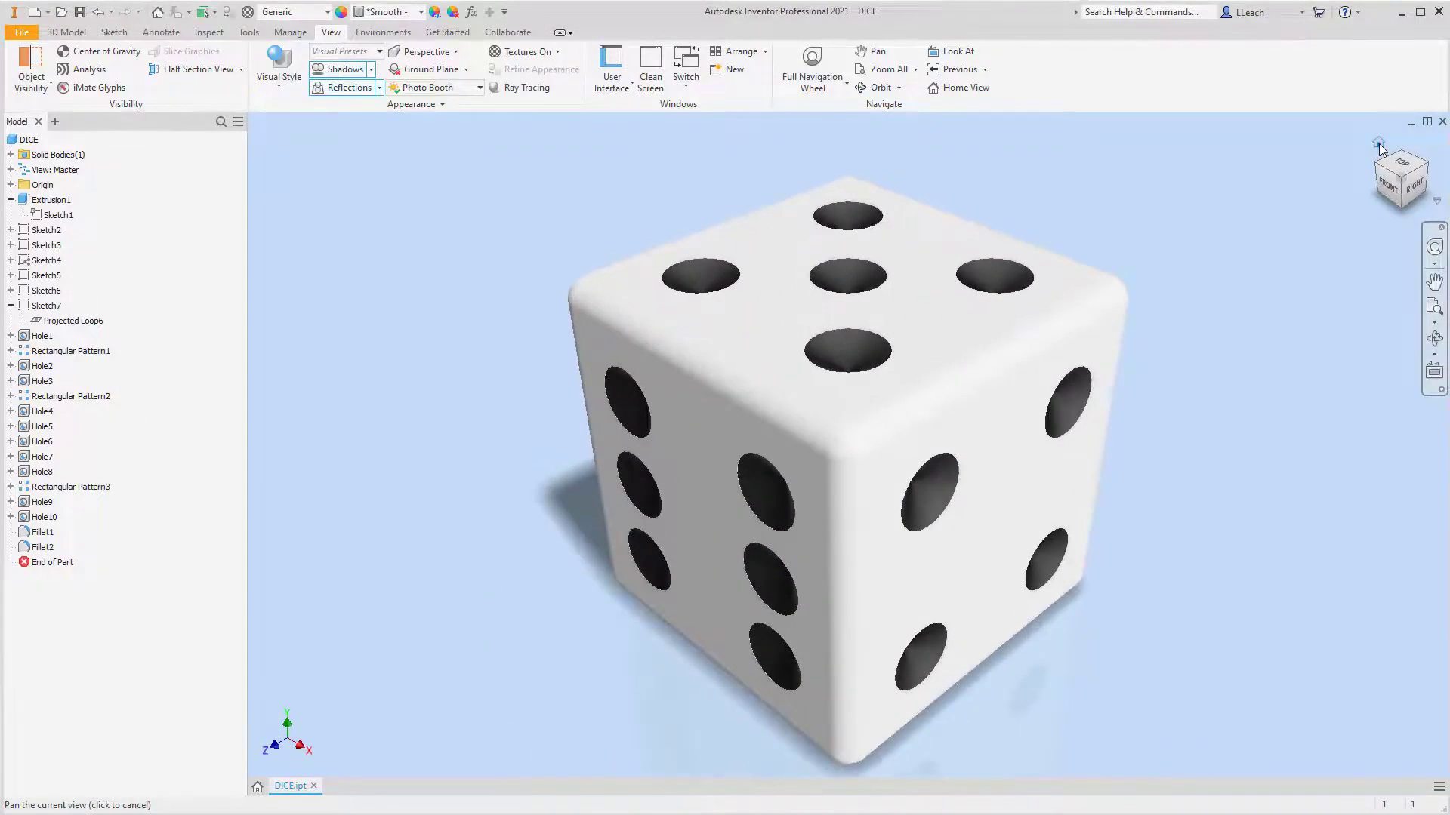